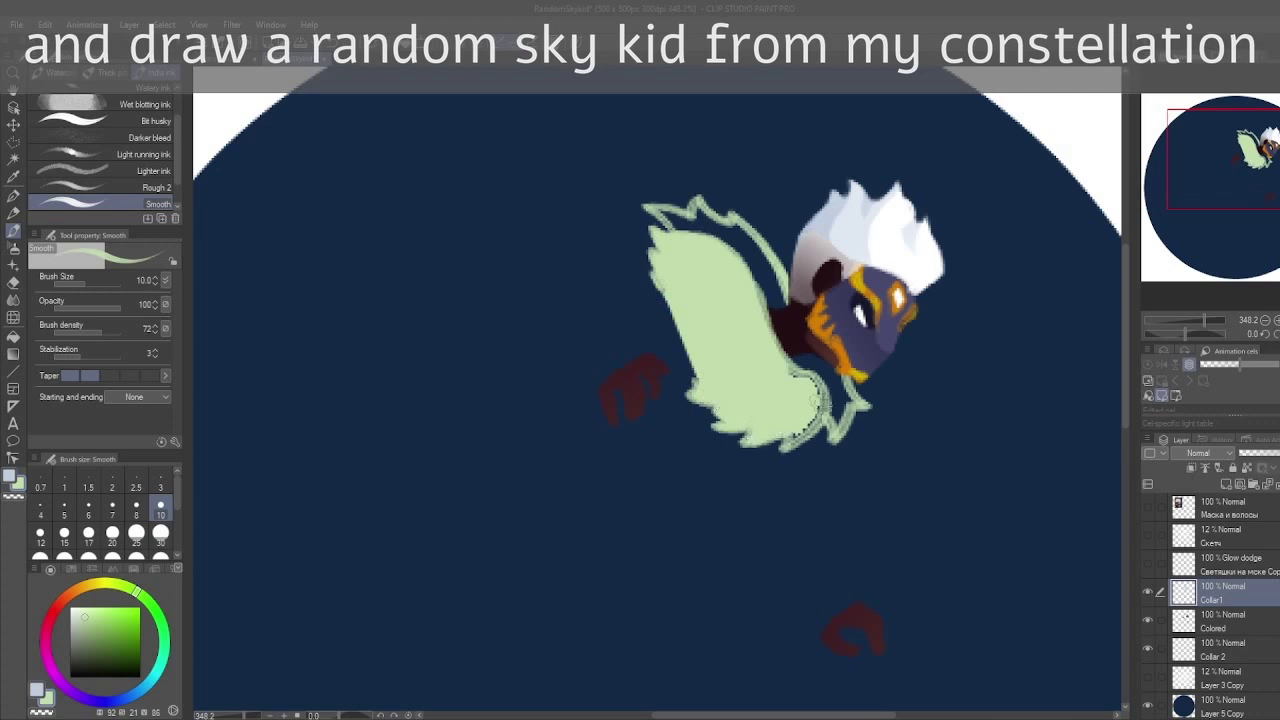
Step: Clean up the front fur collar's edge and fill the rear collar outline with light green on the Collar 2 layer
key(c)
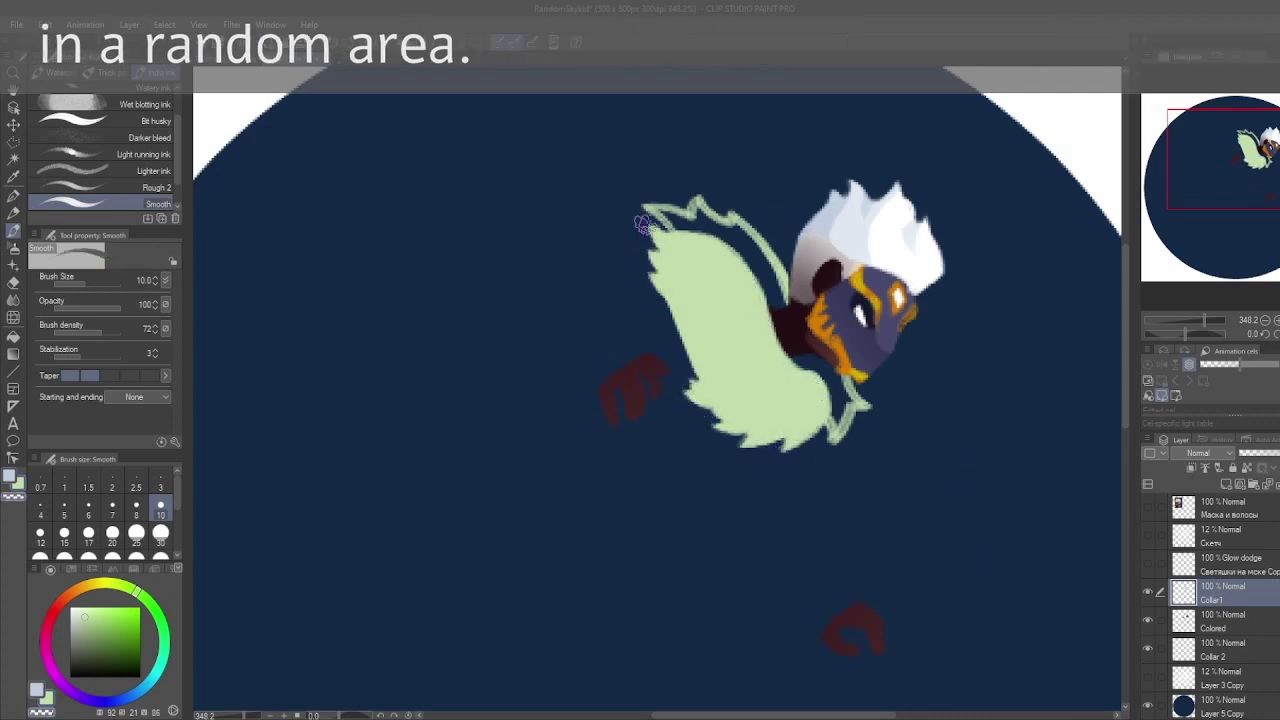
key(alt+[)
key(alt+[)
key(m)
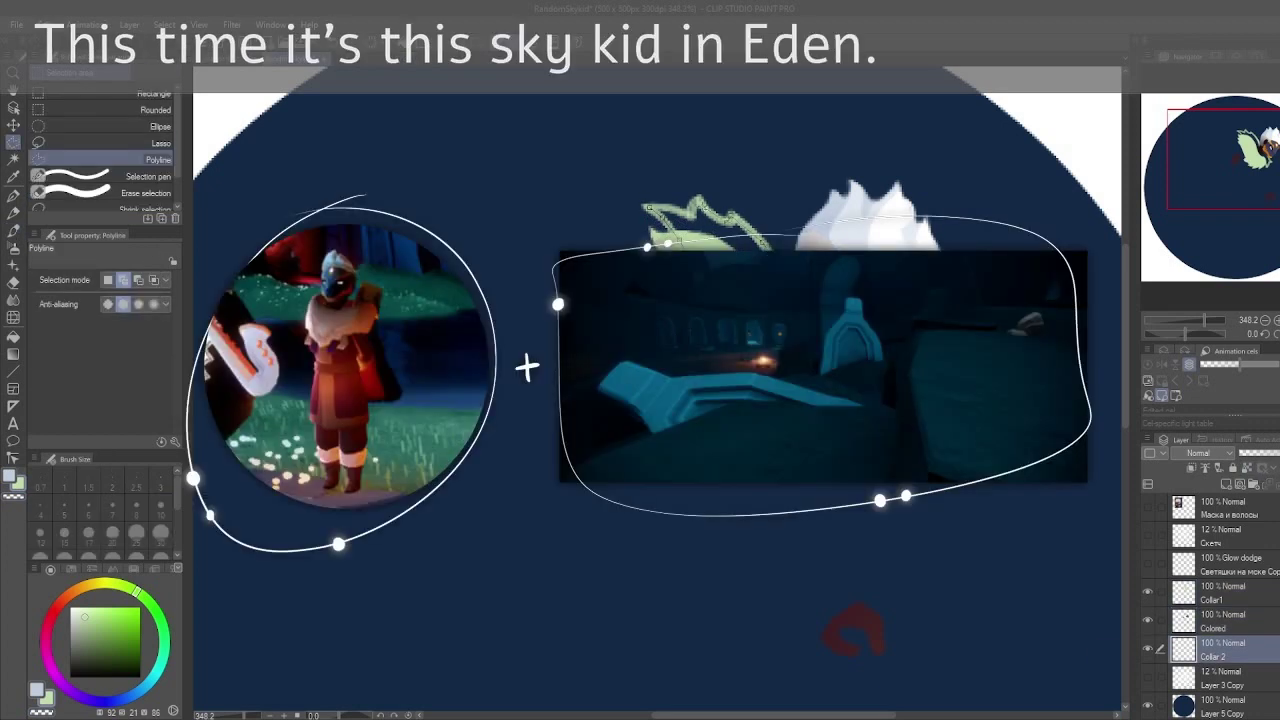
key(b)
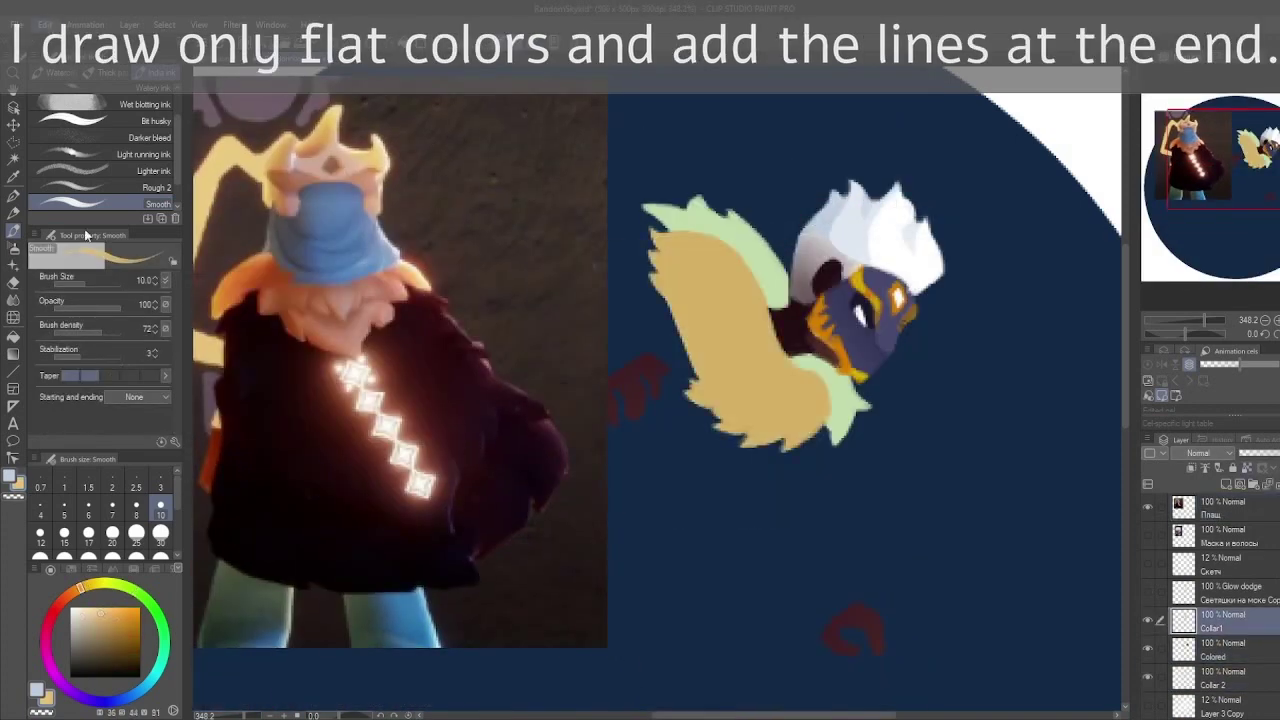
Step: Recolour the rear collar brown and shade the front collar's lower fur tufts in darker tan on the Collar1 layer
key(m)
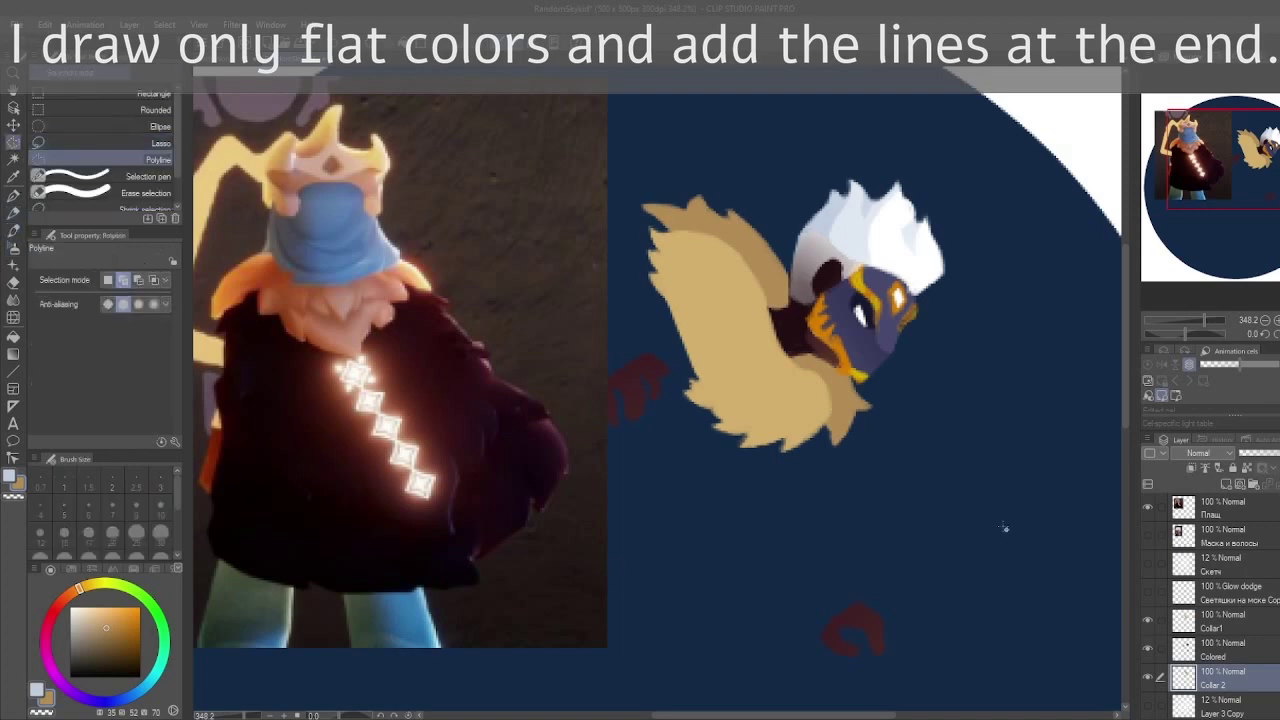
key(alt+bracketright)
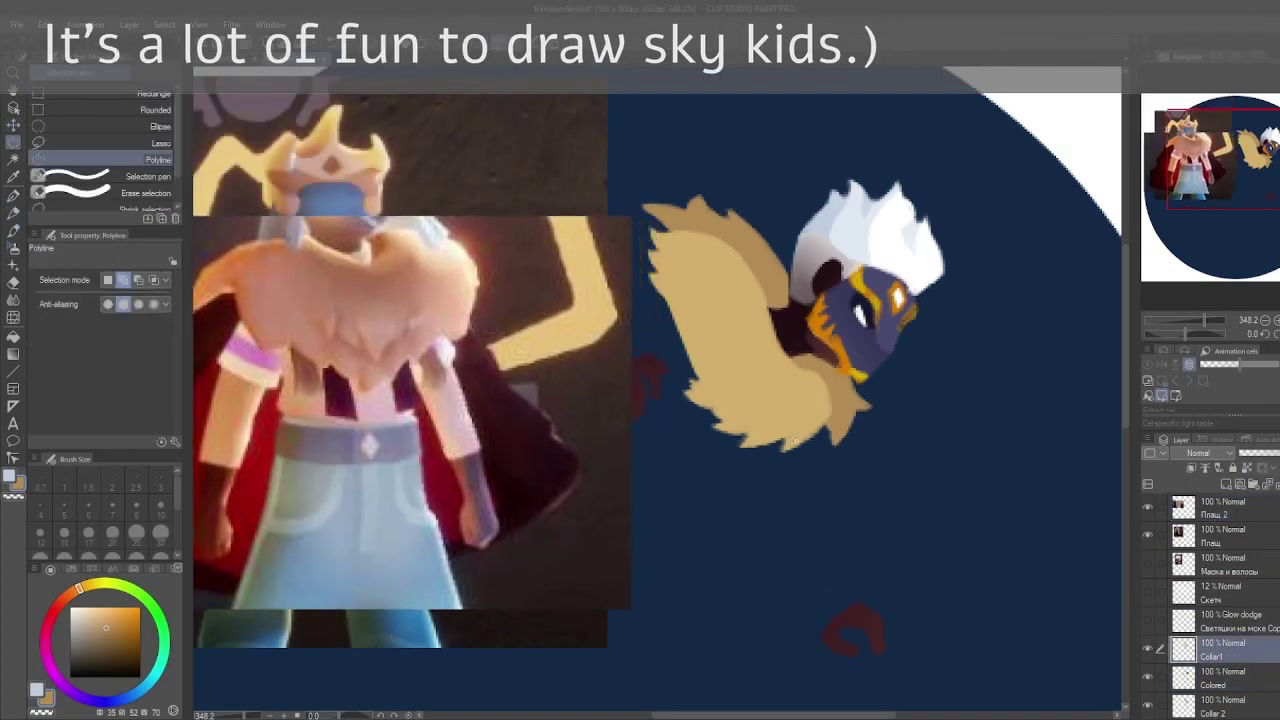
alt+click(730, 390)
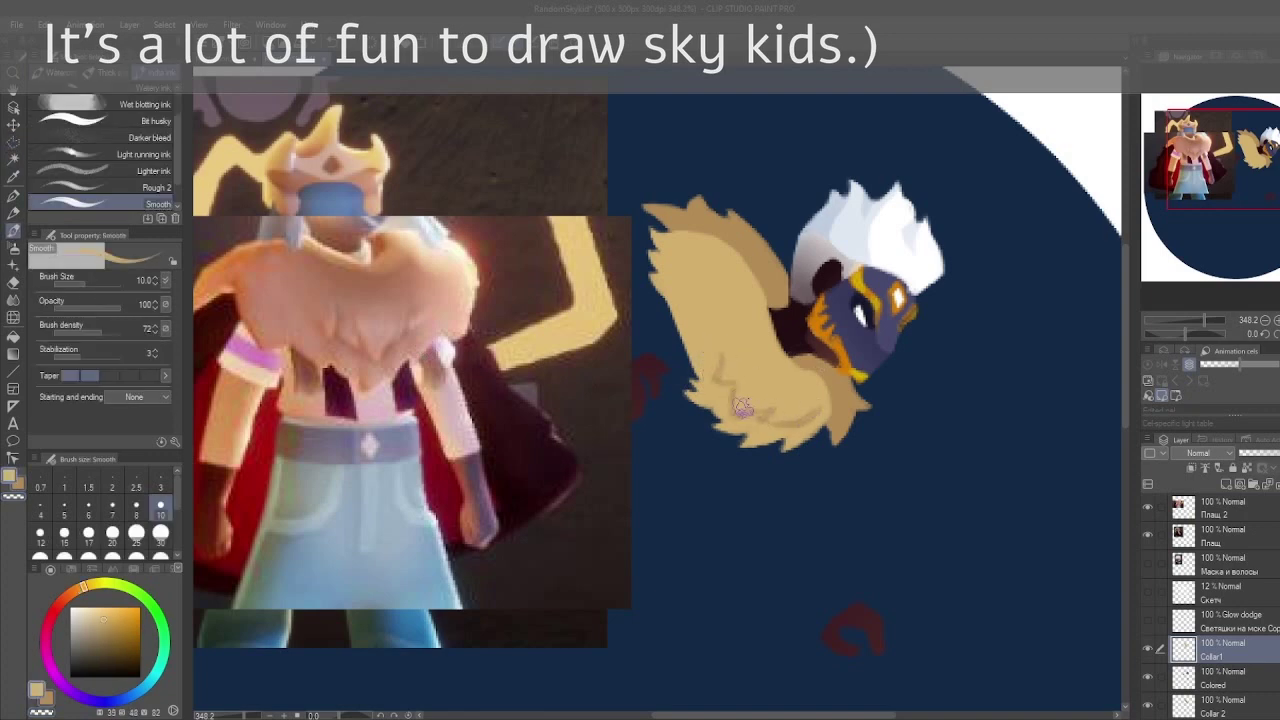
key(m)
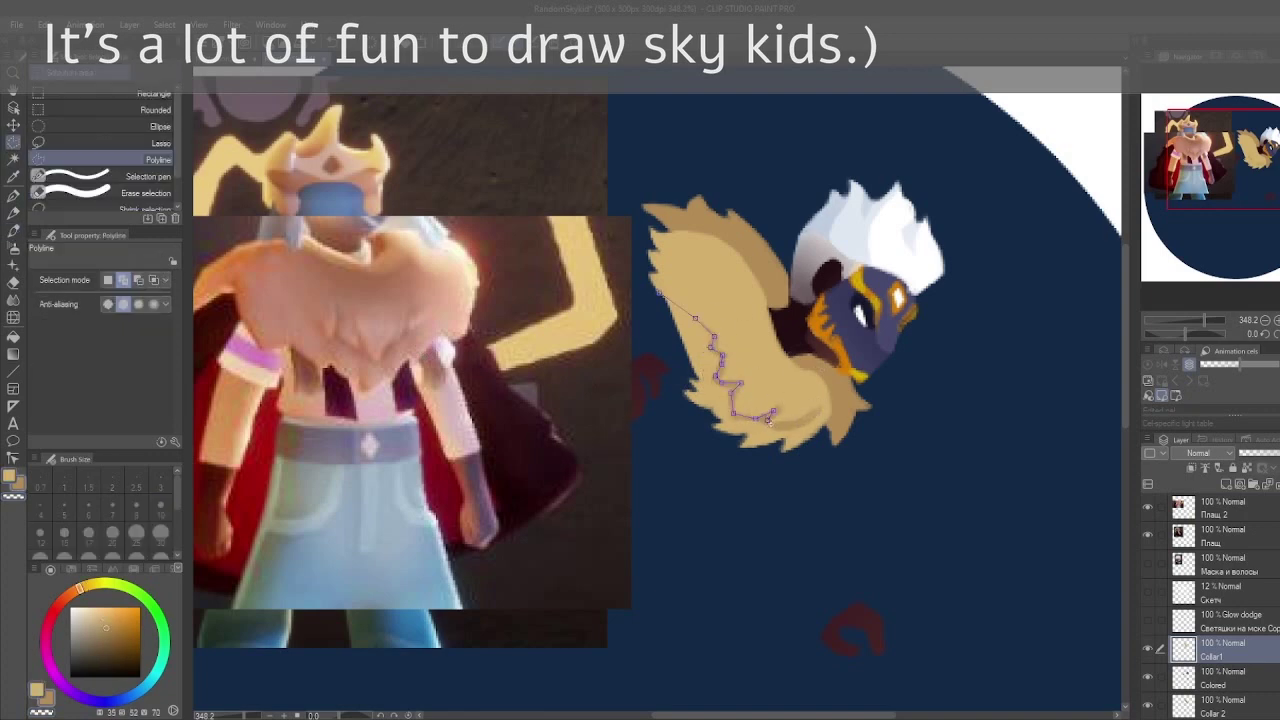
double_click(760, 445)
key(b)
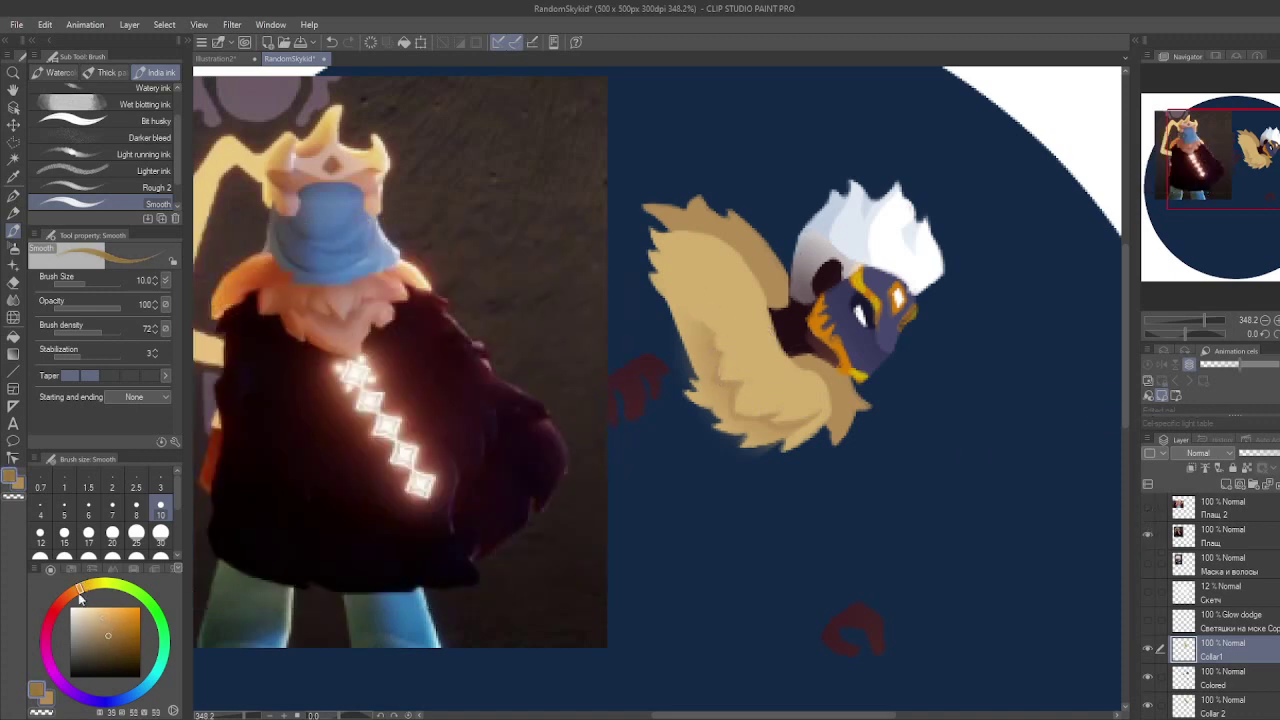
Step: Shade the rear collar's upper tip within a polyline selection on Collar 2 and clean up the Collar1 edge
click(1222, 703)
key(m)
double_click(727, 210)
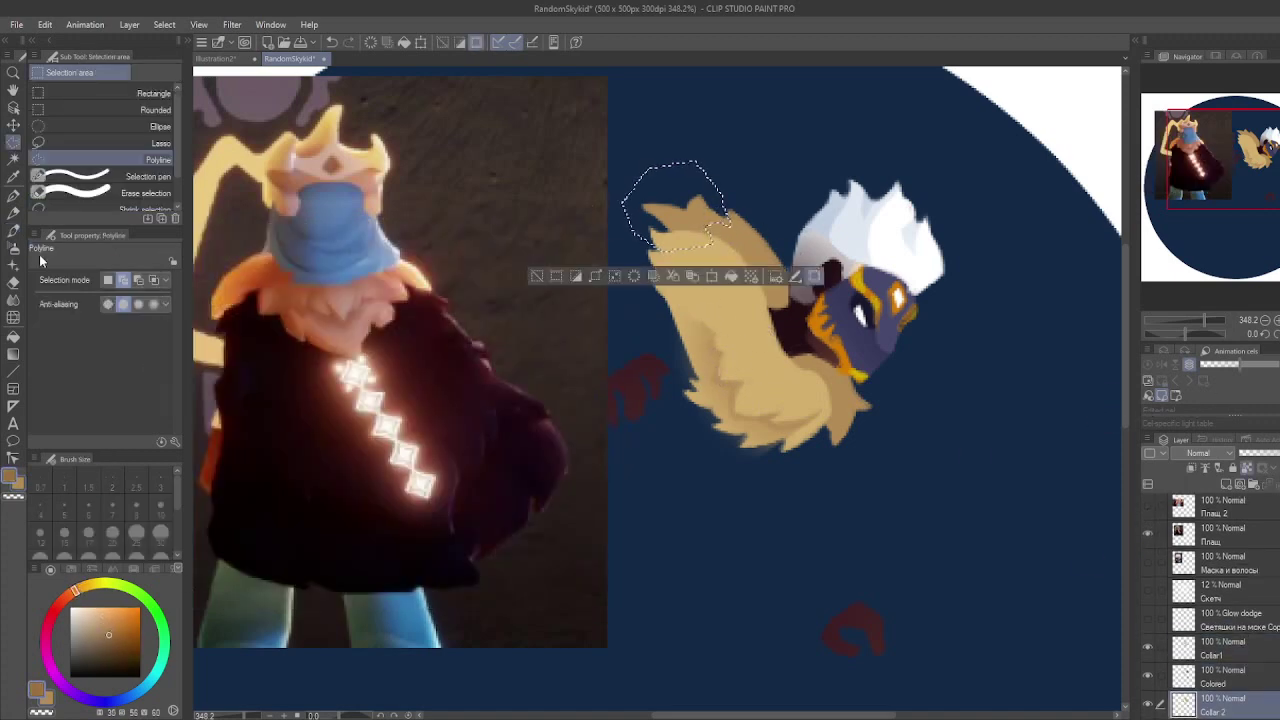
key(b)
click(1222, 648)
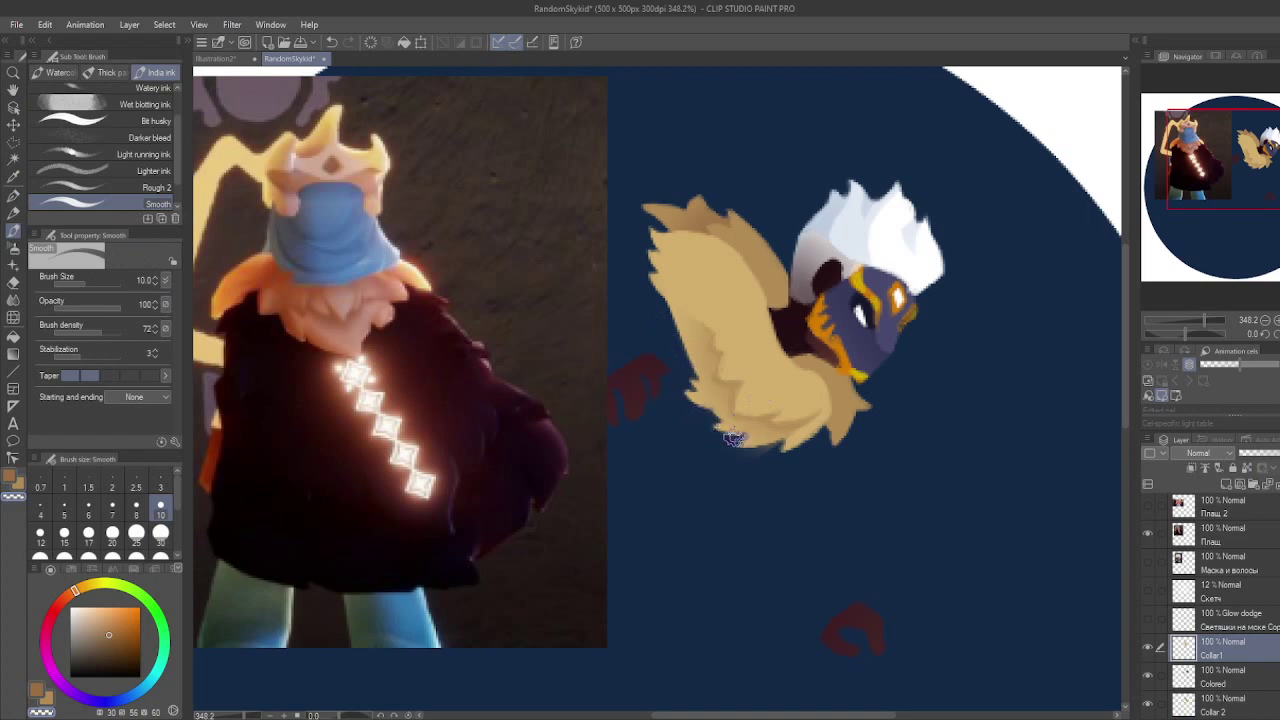
Step: Paint dark red ribbon pieces and shaded brown ends below the collar on the Ленточки layer, using the sketch as a guide
click(1244, 683)
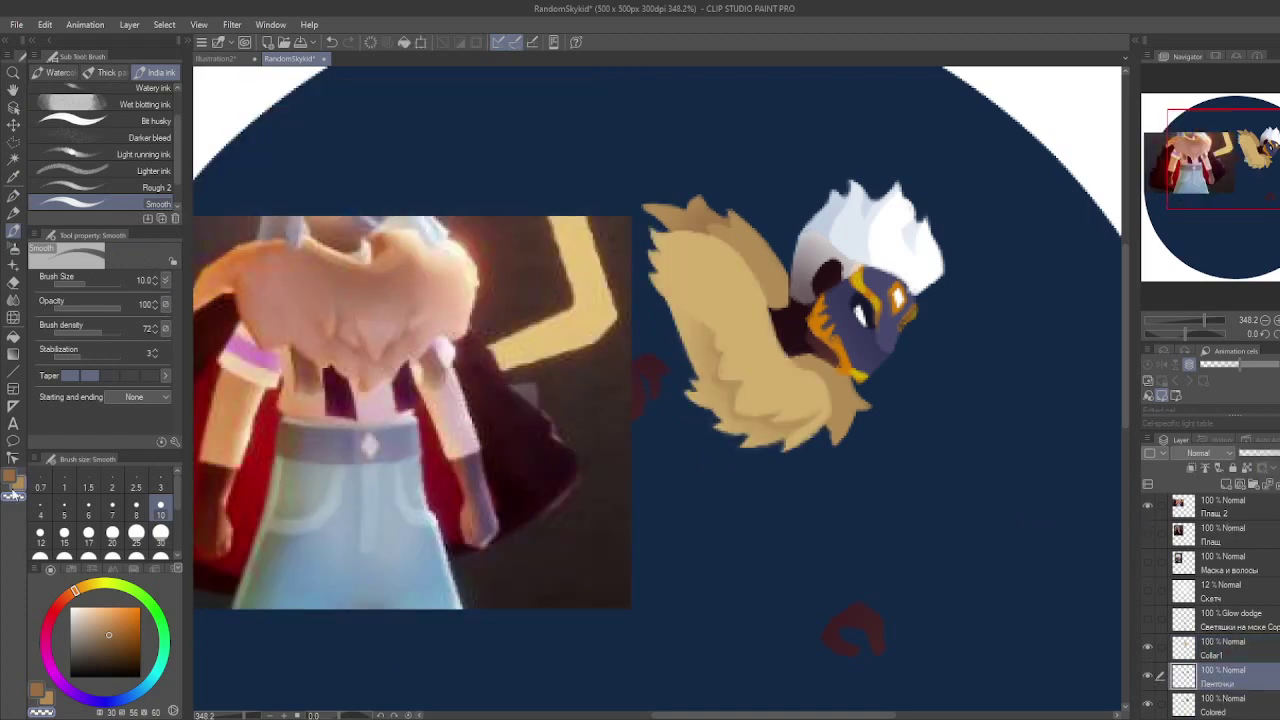
drag(72, 598, 50, 617)
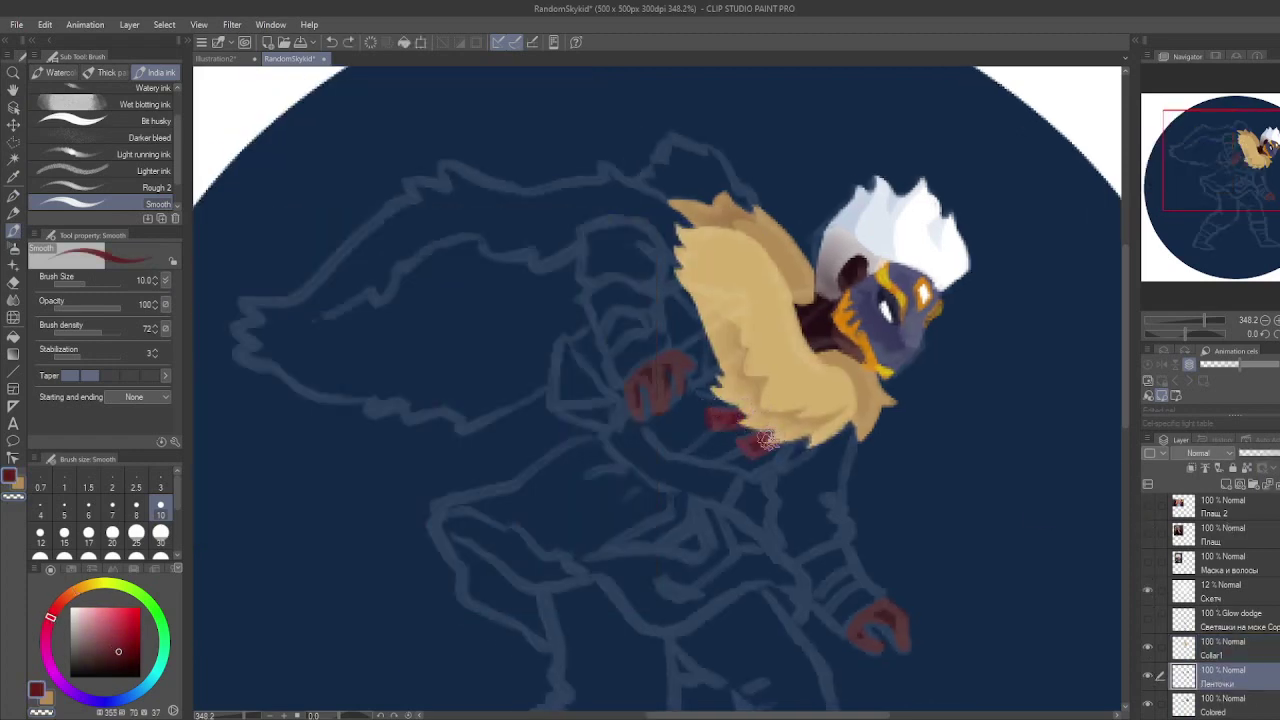
alt+click(760, 380)
drag(716, 386, 692, 370)
drag(815, 440, 785, 468)
click(1148, 590)
key(b)
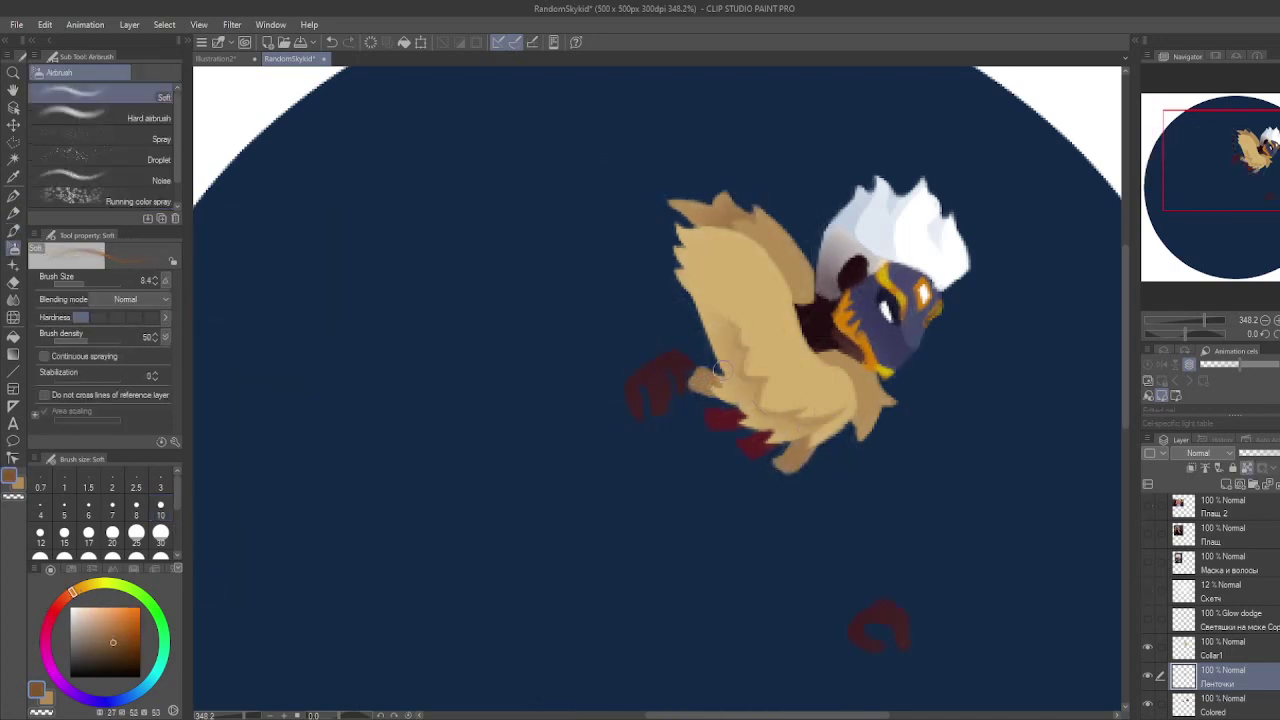
alt+click(650, 388)
key(b)
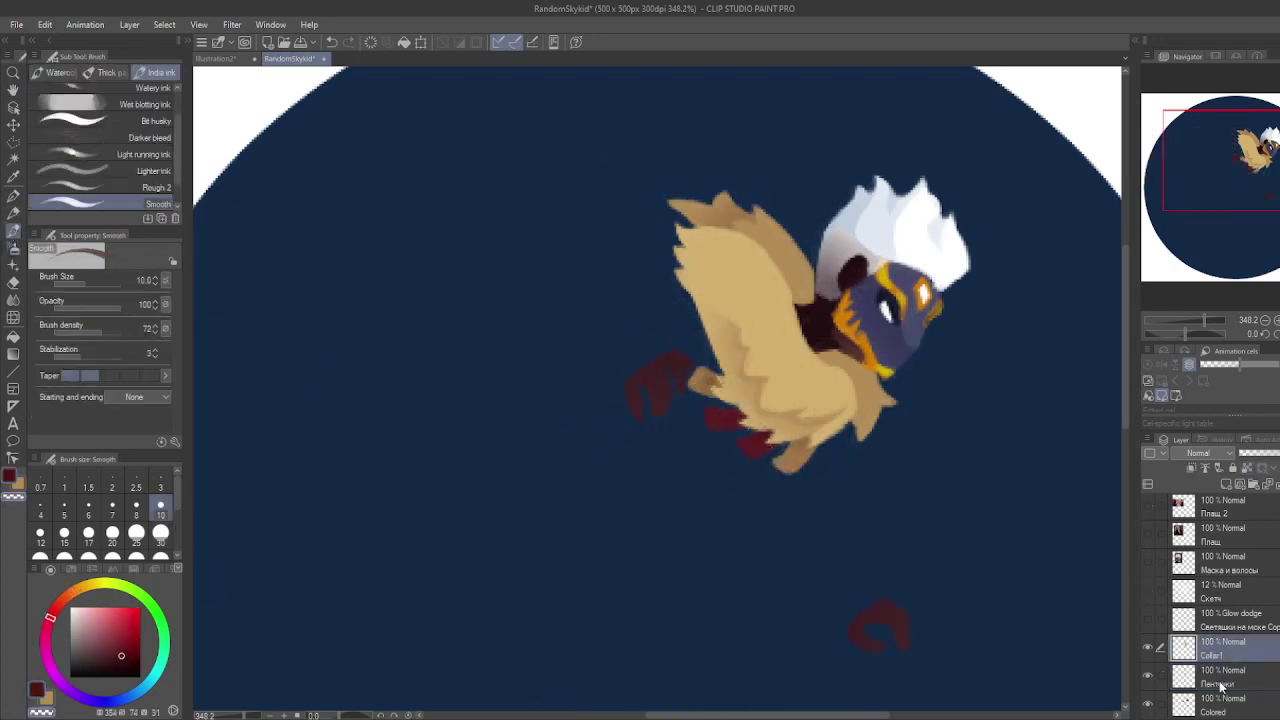
Step: Outline both sleeves and their cuffs in light green on the Рукава layer, following the sketch
click(1148, 590)
click(1218, 683)
mouse_move(668, 262)
mouse_down()
mouse_move(580, 237)
mouse_move(655, 300)
mouse_move(630, 290)
mouse_move(610, 385)
mouse_move(660, 380)
mouse_up()
drag(855, 425, 845, 527)
mouse_move(778, 430)
mouse_down()
mouse_move(786, 556)
mouse_move(820, 606)
mouse_move(885, 600)
mouse_up()
drag(850, 545, 790, 560)
click(1147, 590)
Step: Select the areas inside both sleeve outlines and fill them with light green
key(m)
drag(580, 222, 640, 295)
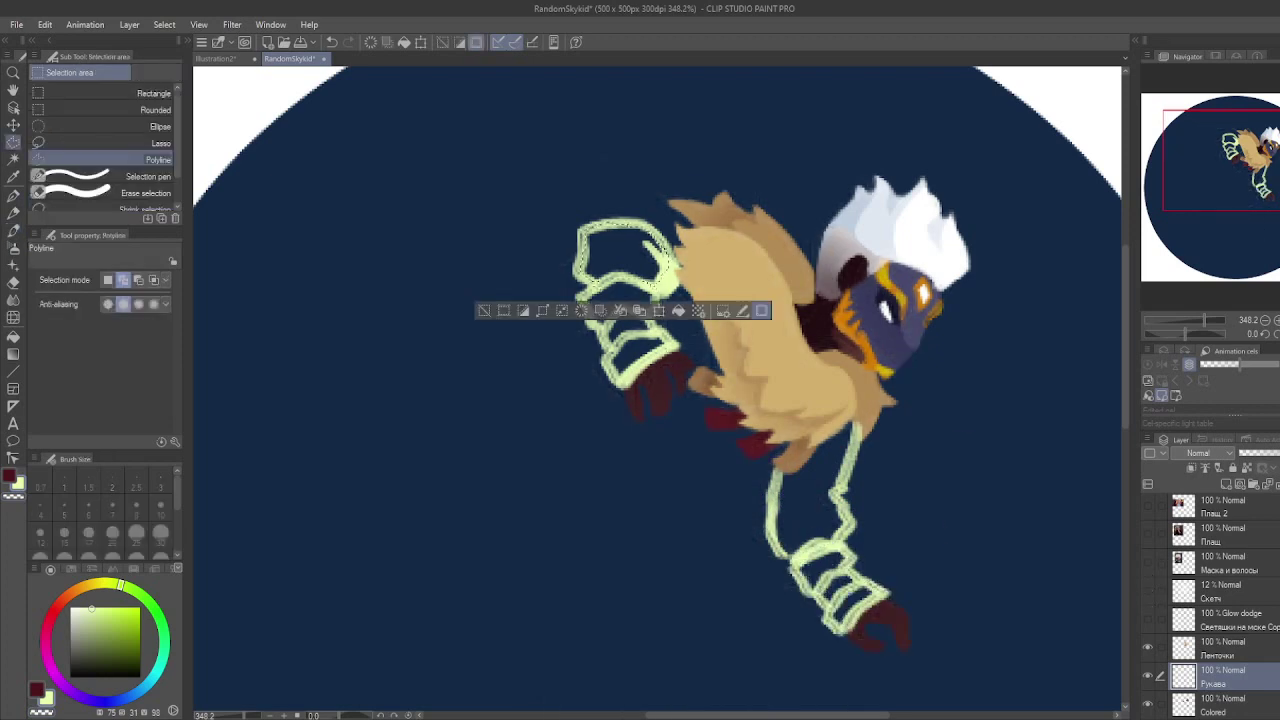
click(610, 259)
drag(780, 430, 855, 430)
key(alt+BackSpace)
key(ctrl+d)
Step: Brush over the gaps between the sleeve outlines and fills, and place the Рукава layer below Colored
key(p)
drag(586, 242, 657, 240)
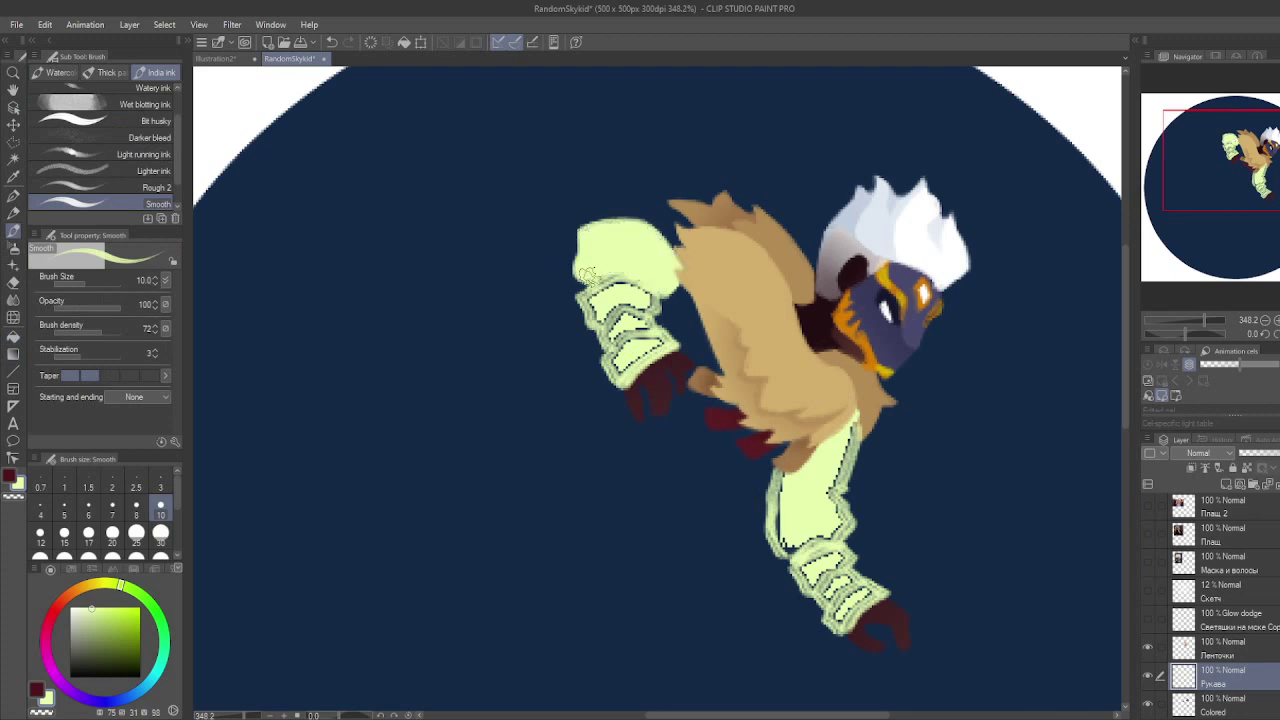
mouse_move(647, 293)
mouse_down()
mouse_move(603, 293)
mouse_move(629, 351)
mouse_move(621, 320)
mouse_up()
mouse_move(775, 460)
mouse_down()
mouse_move(798, 538)
mouse_move(865, 402)
mouse_up()
key(ctrl+[)
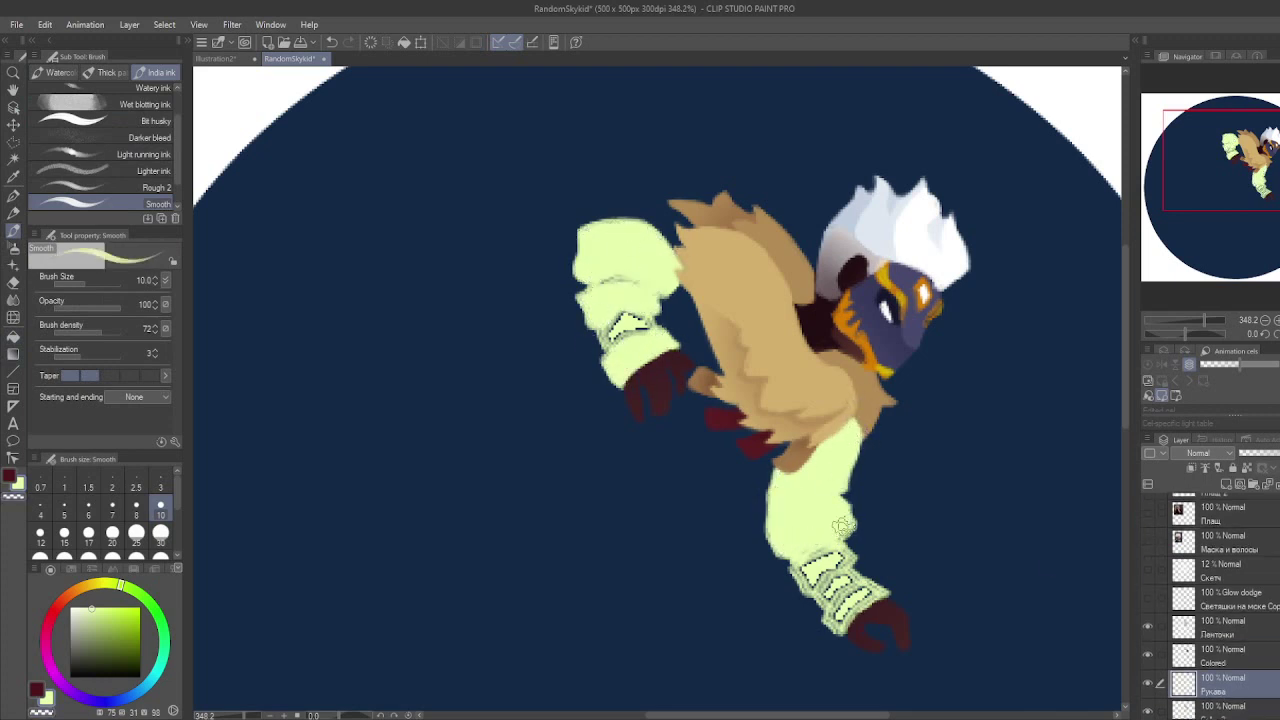
drag(836, 545, 838, 613)
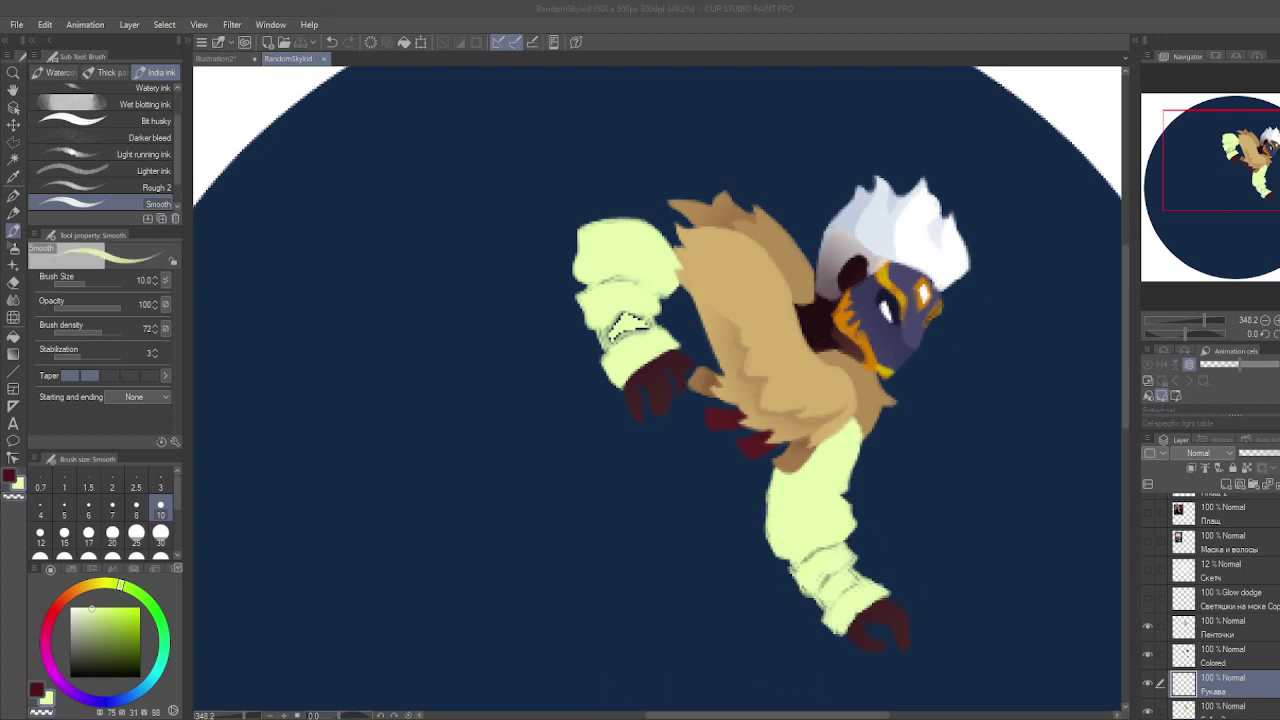
Step: Paste the red costume reference image and scale and position it beside the character
key(ctrl+v)
key(ctrl+t)
drag(686, 716, 514, 557)
key(Return)
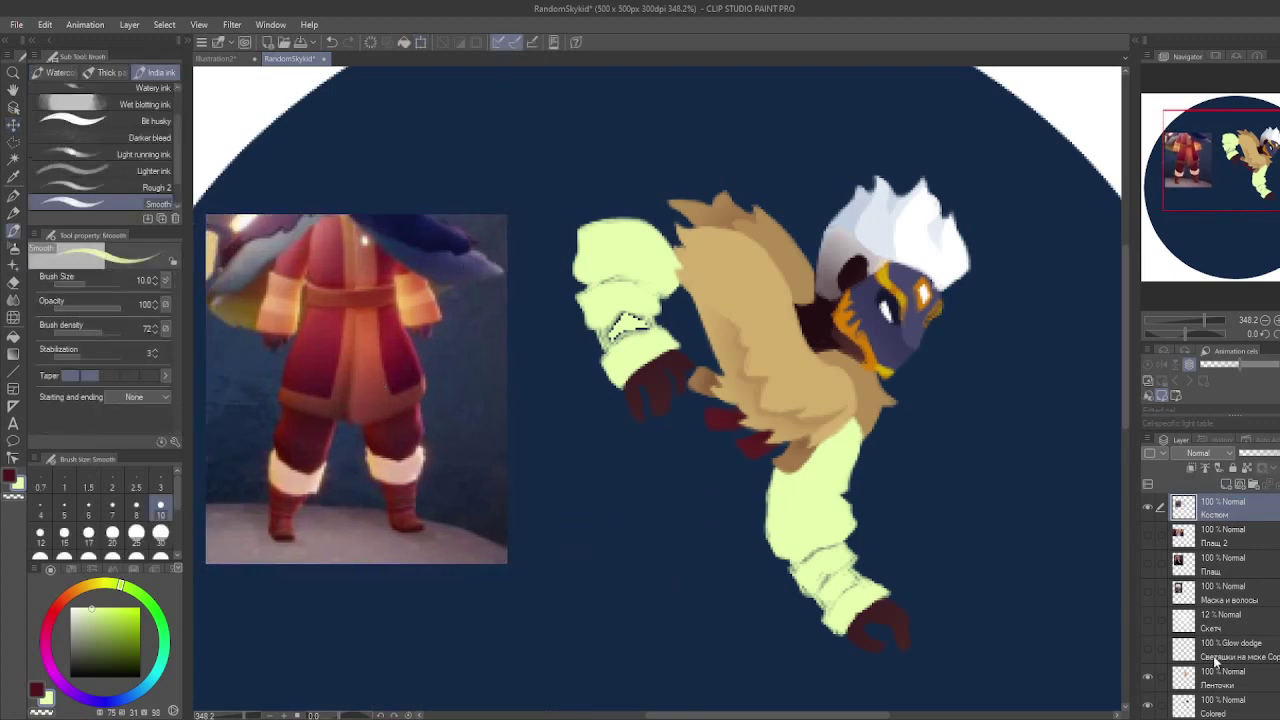
Step: Recolour both sleeves on the Рукава layer with a dark red fill
scroll(1216, 662, down, 2)
click(1216, 630)
alt+click(371, 540)
key(alt+BackSpace)
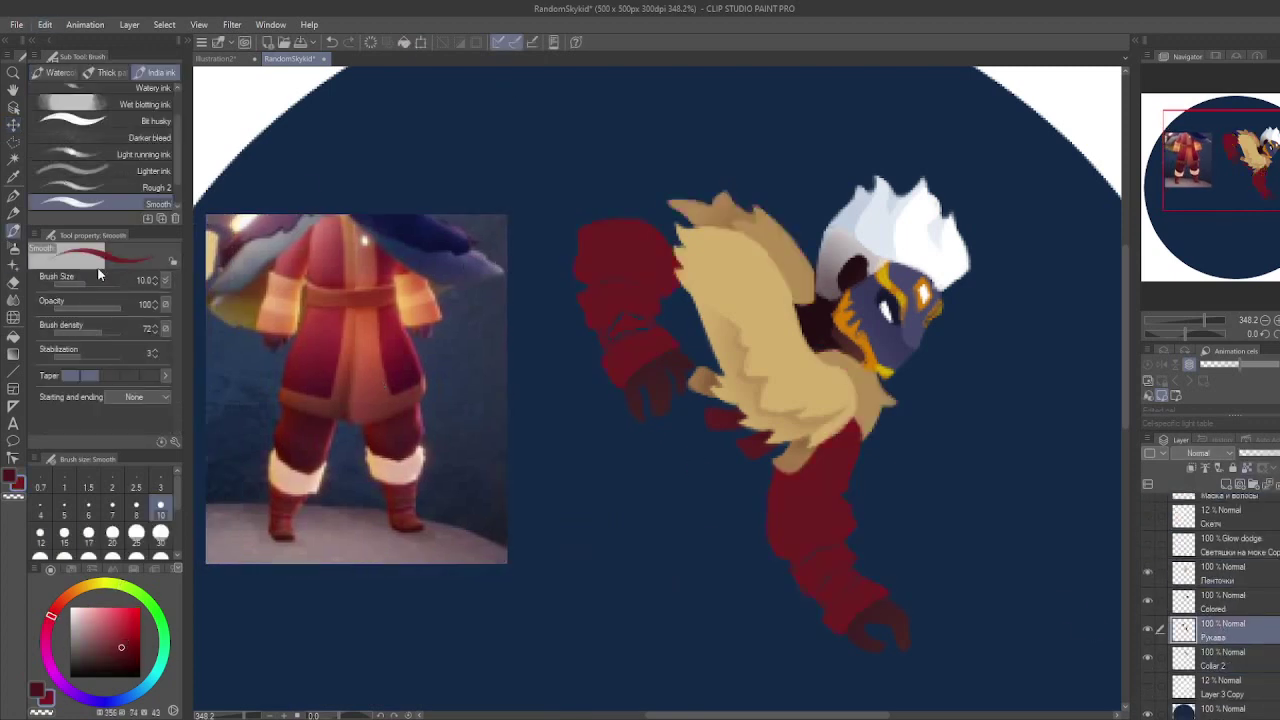
Step: Shade the raised arm's upper sleeve in darker red with the Soft airbrush inside a selection, guided by the sketch
key(ctrl+shift+h)
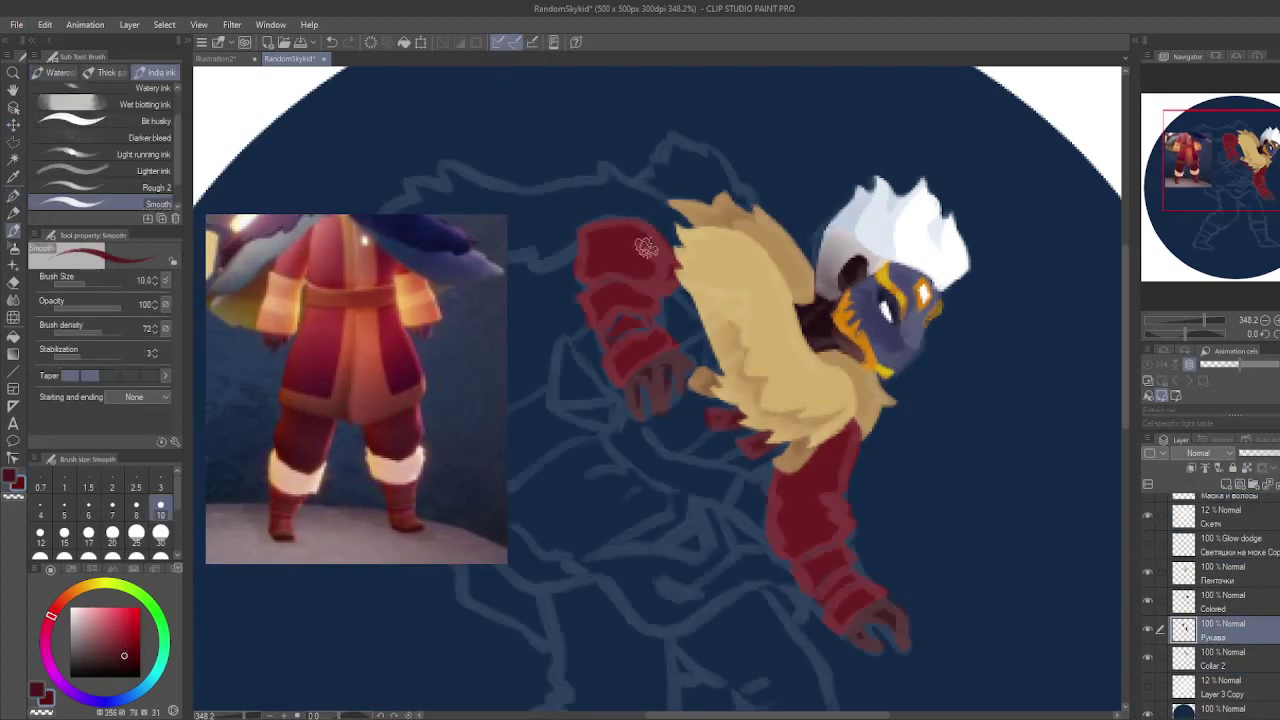
click(1147, 520)
key(b)
mouse_move(578, 218)
mouse_down()
mouse_move(672, 198)
mouse_move(655, 262)
mouse_up()
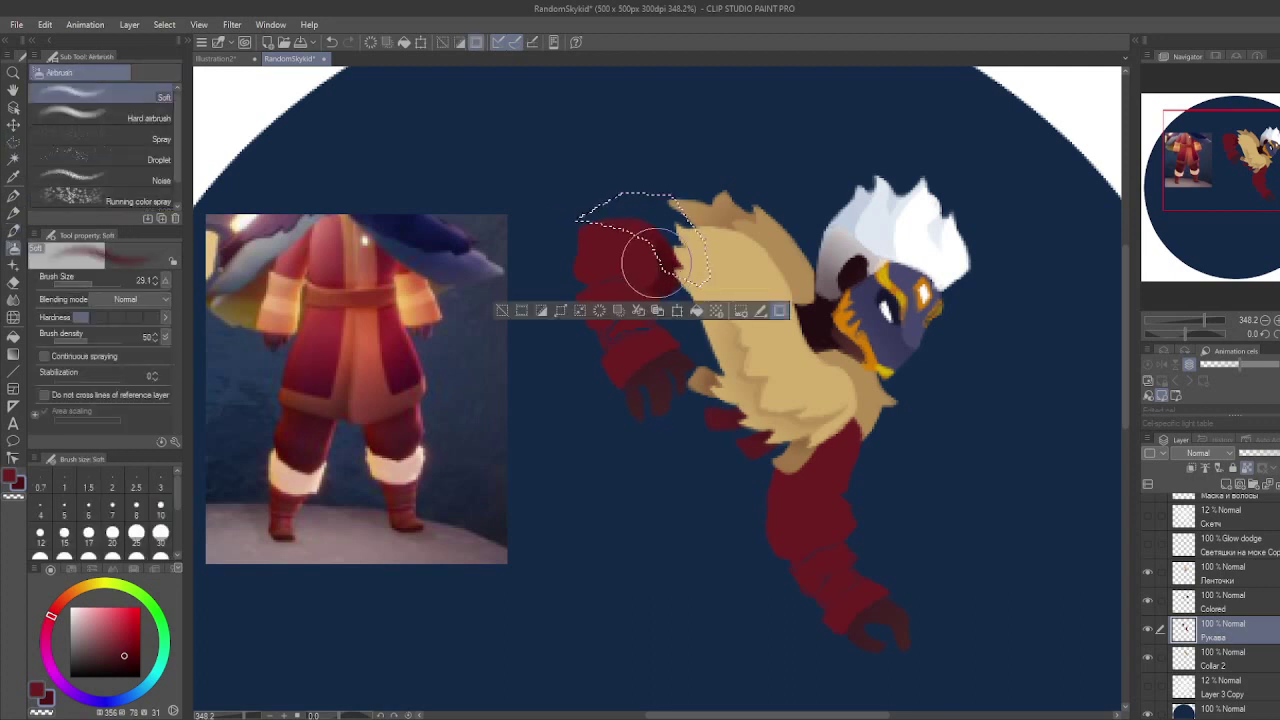
key(ctrl+d)
key(p)
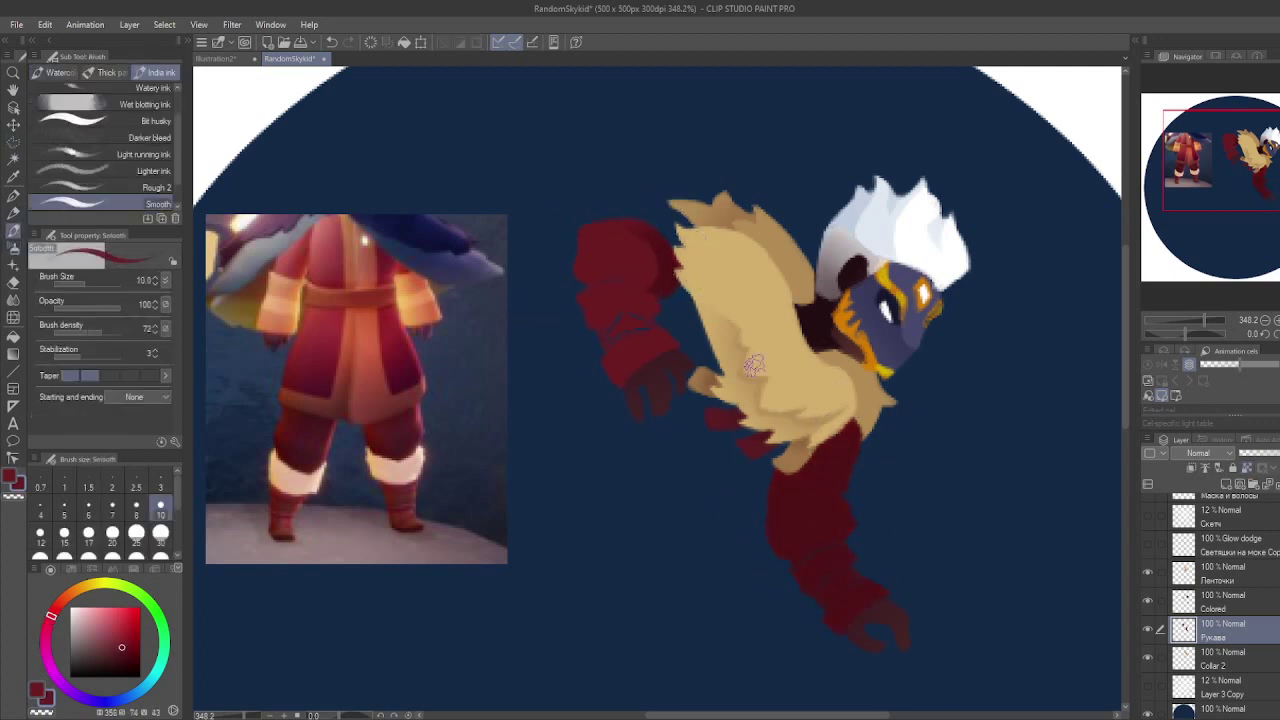
Step: Paint the raised arm's cuff light orange with darker orange folds, using the costume reference
alt+click(415, 315)
mouse_move(645, 285)
mouse_down()
mouse_move(581, 342)
mouse_move(645, 299)
mouse_move(607, 296)
mouse_move(673, 284)
mouse_move(645, 293)
mouse_move(666, 315)
mouse_move(609, 306)
mouse_move(648, 338)
mouse_up()
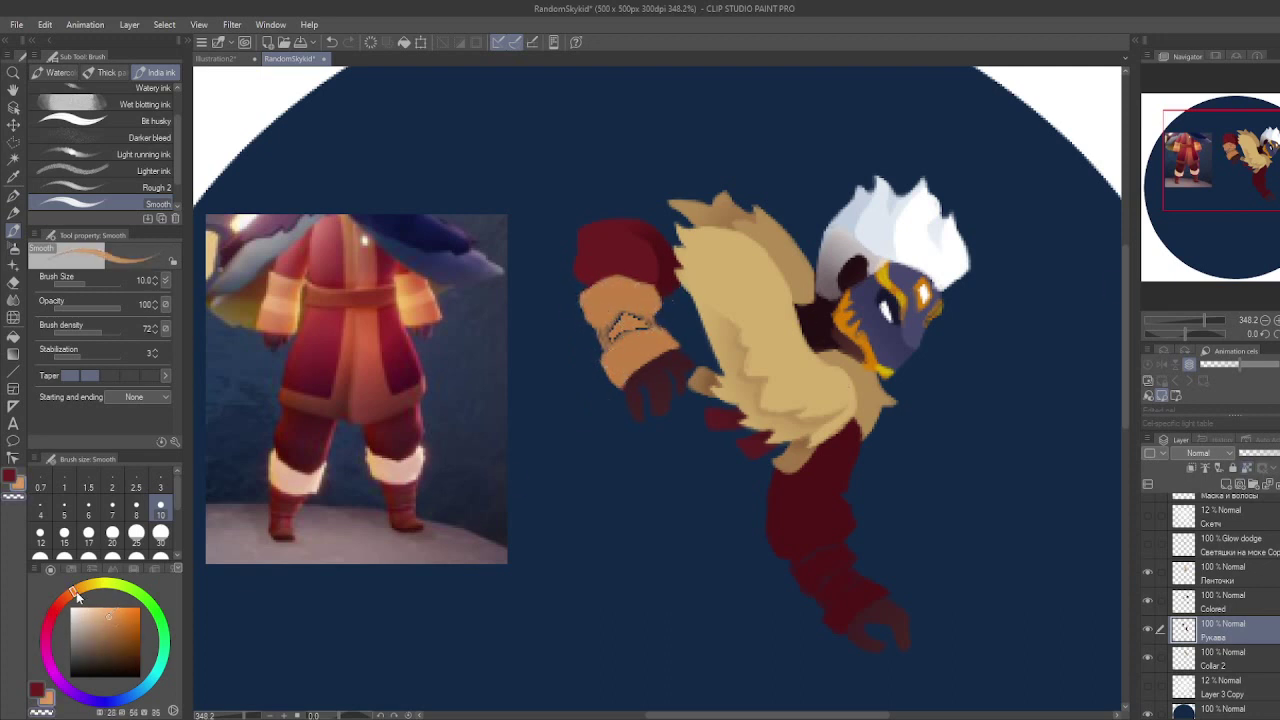
alt+click(622, 296)
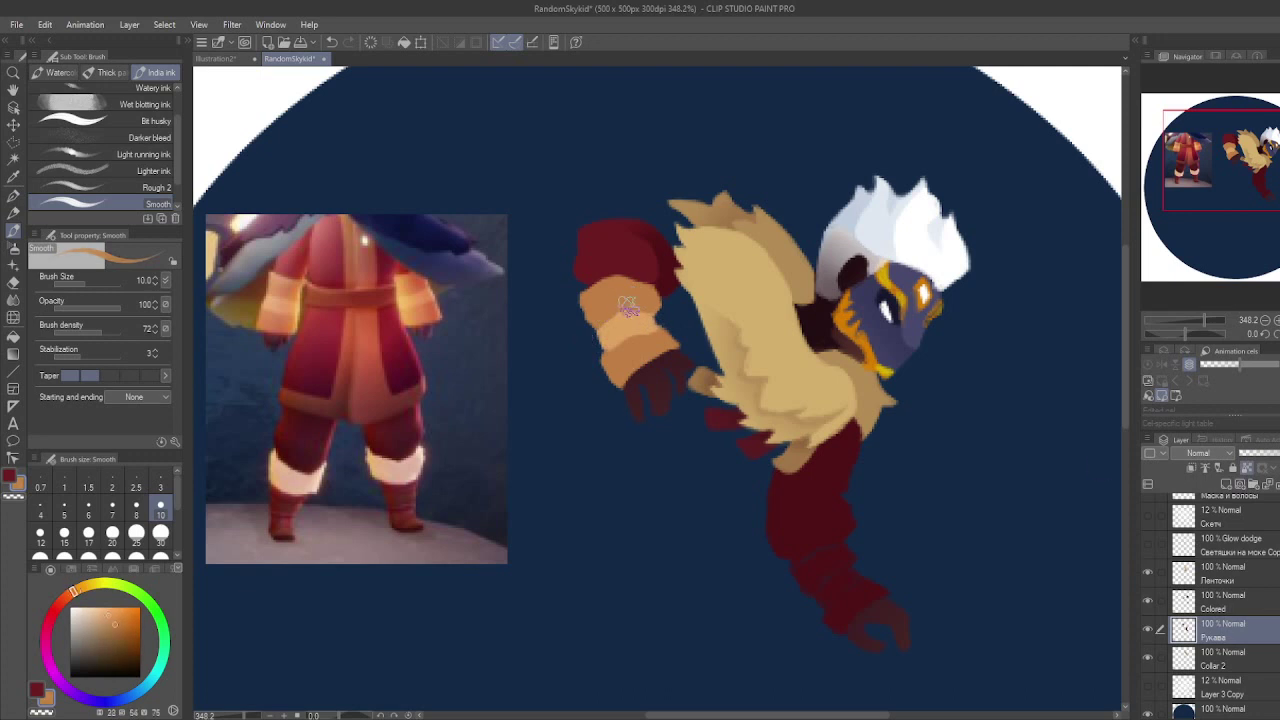
mouse_move(618, 326)
mouse_down()
mouse_move(643, 290)
mouse_move(665, 328)
mouse_up()
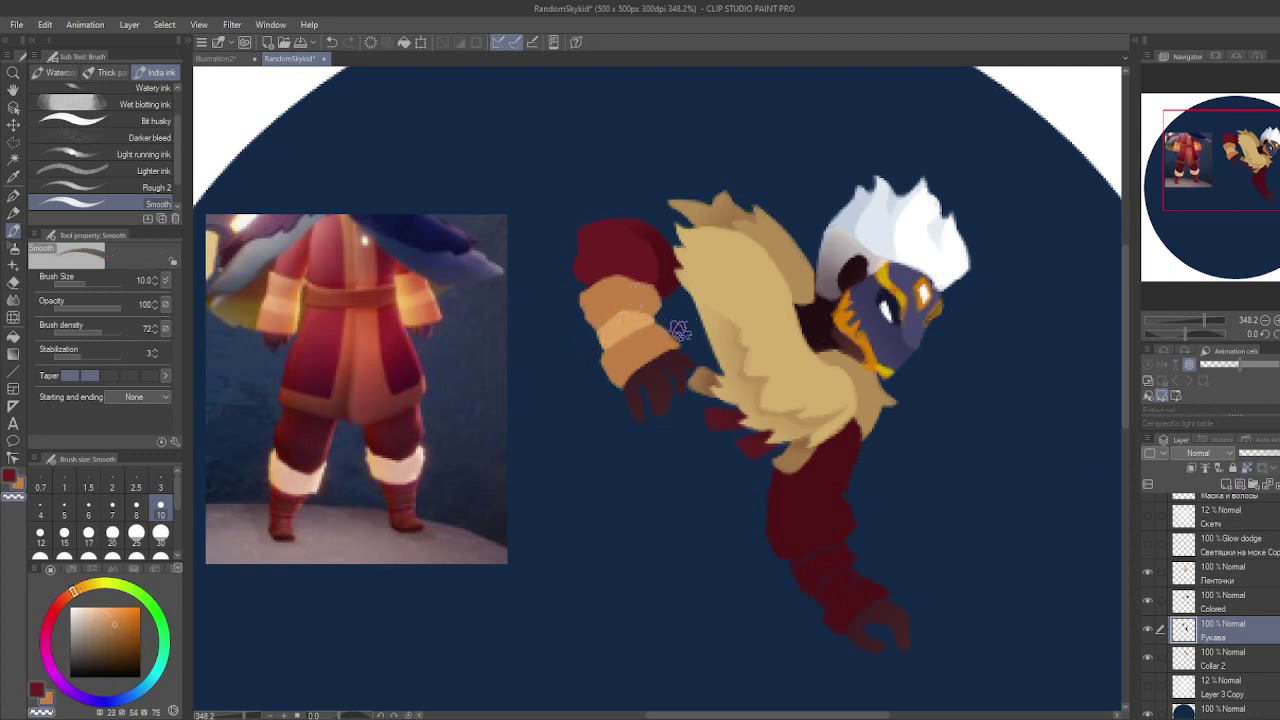
Step: Paint the lower arm's cuff brownish orange and blend lighter and darker tones into its folds
drag(860, 560, 812, 596)
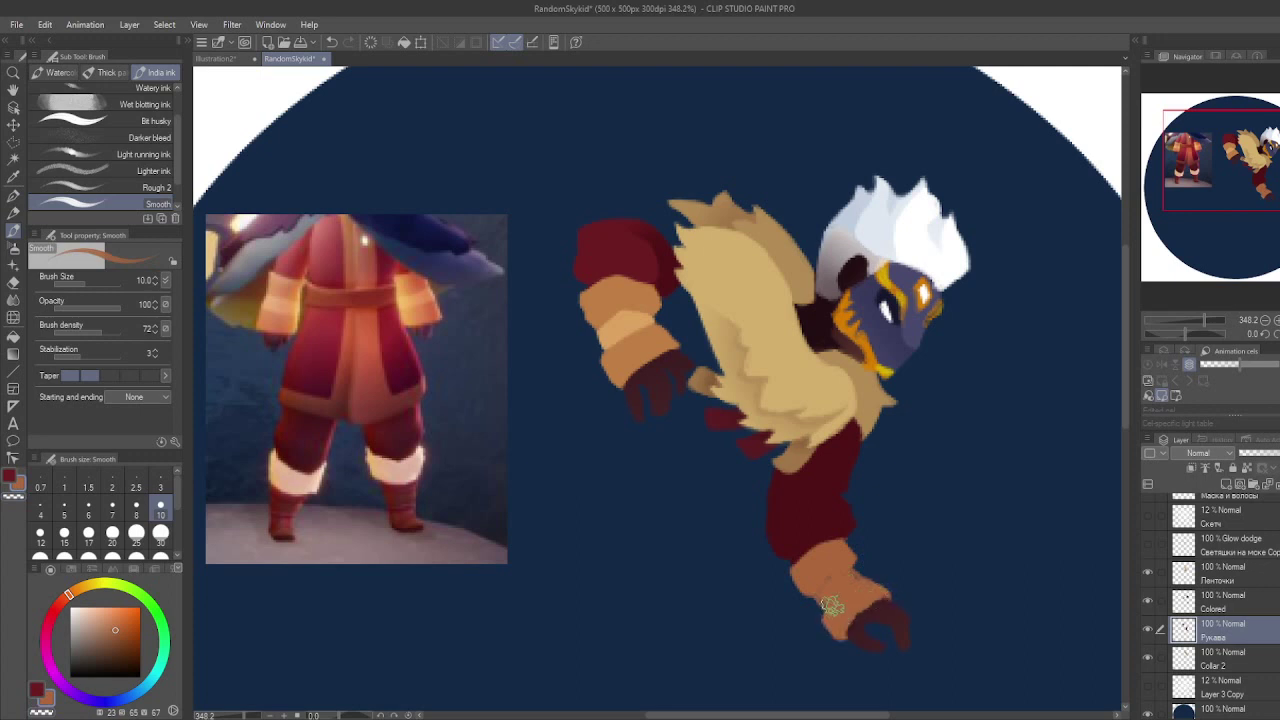
alt+click(840, 582)
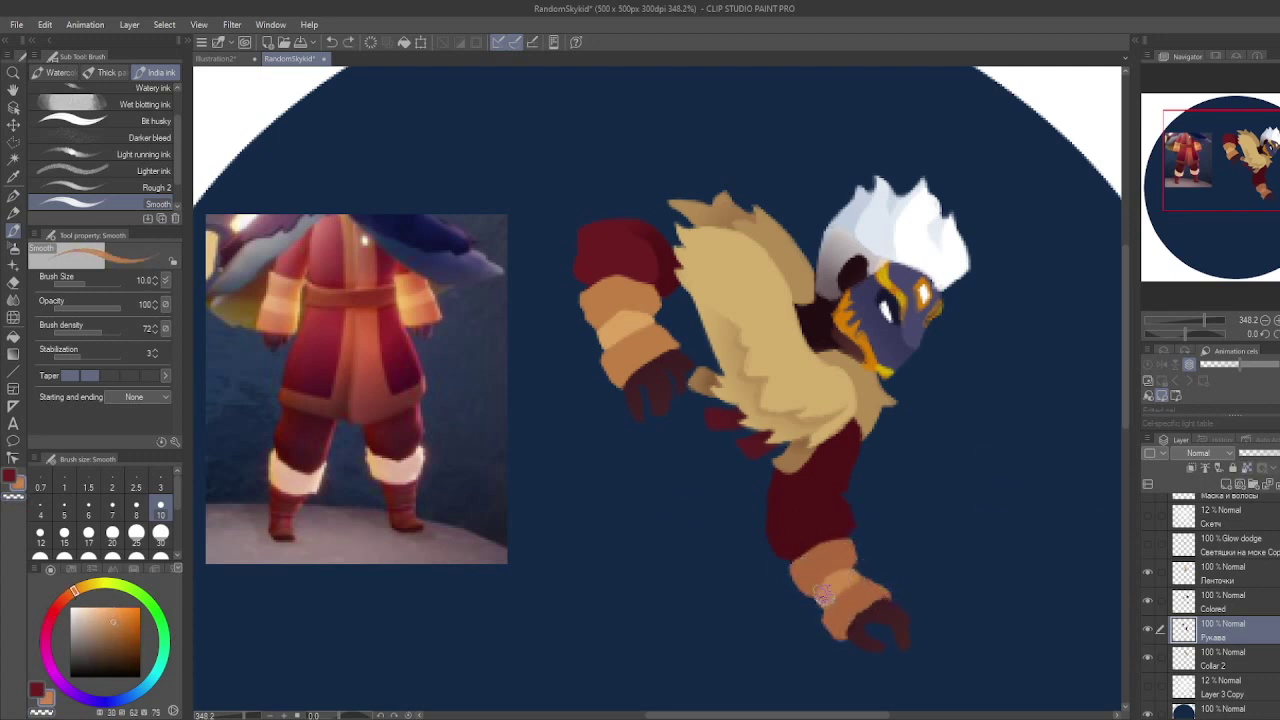
alt+click(808, 582)
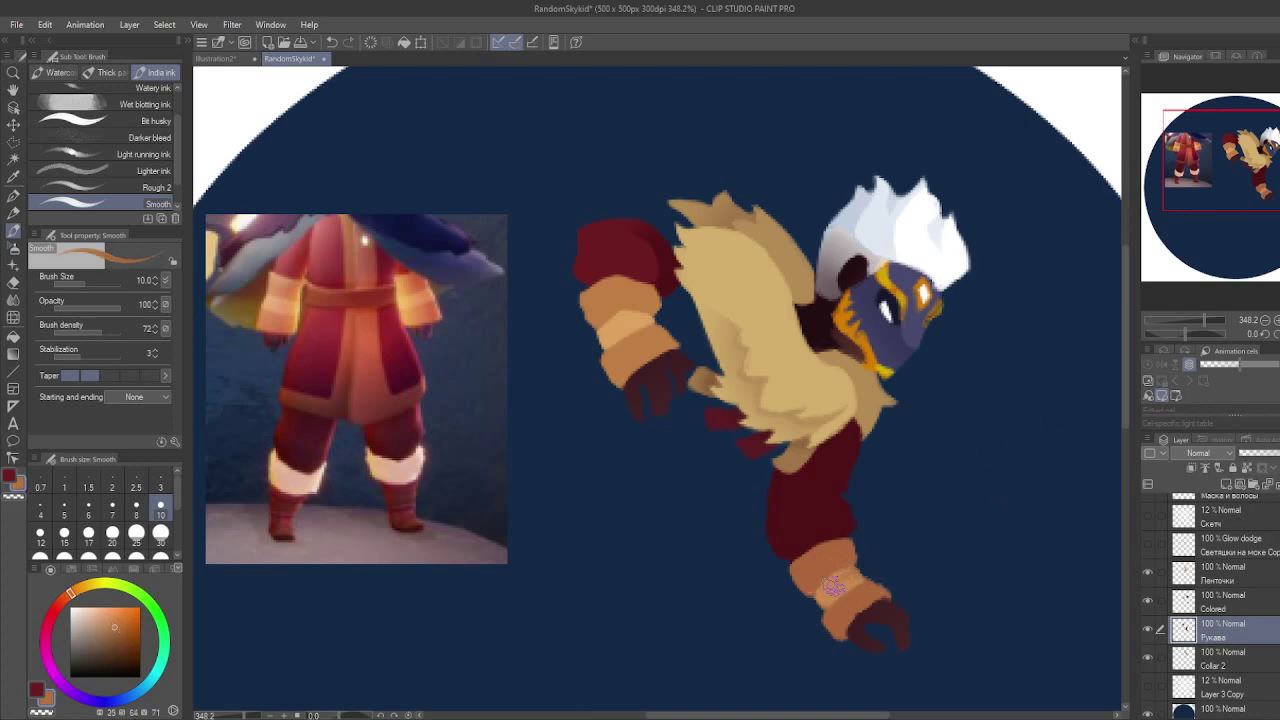
alt+click(860, 581)
Step: Touch up the lower arm's cuff edge over the hand and add a new layer above the ribbons
key(m)
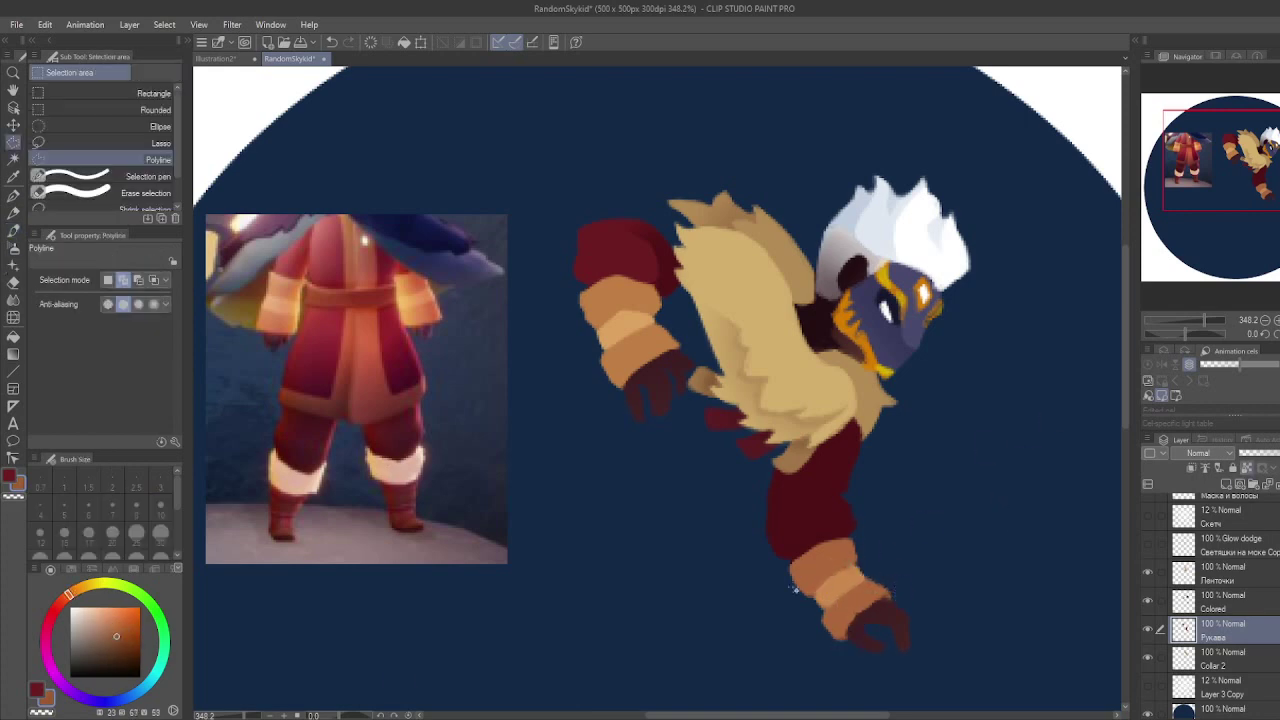
click(1212, 601)
key(b)
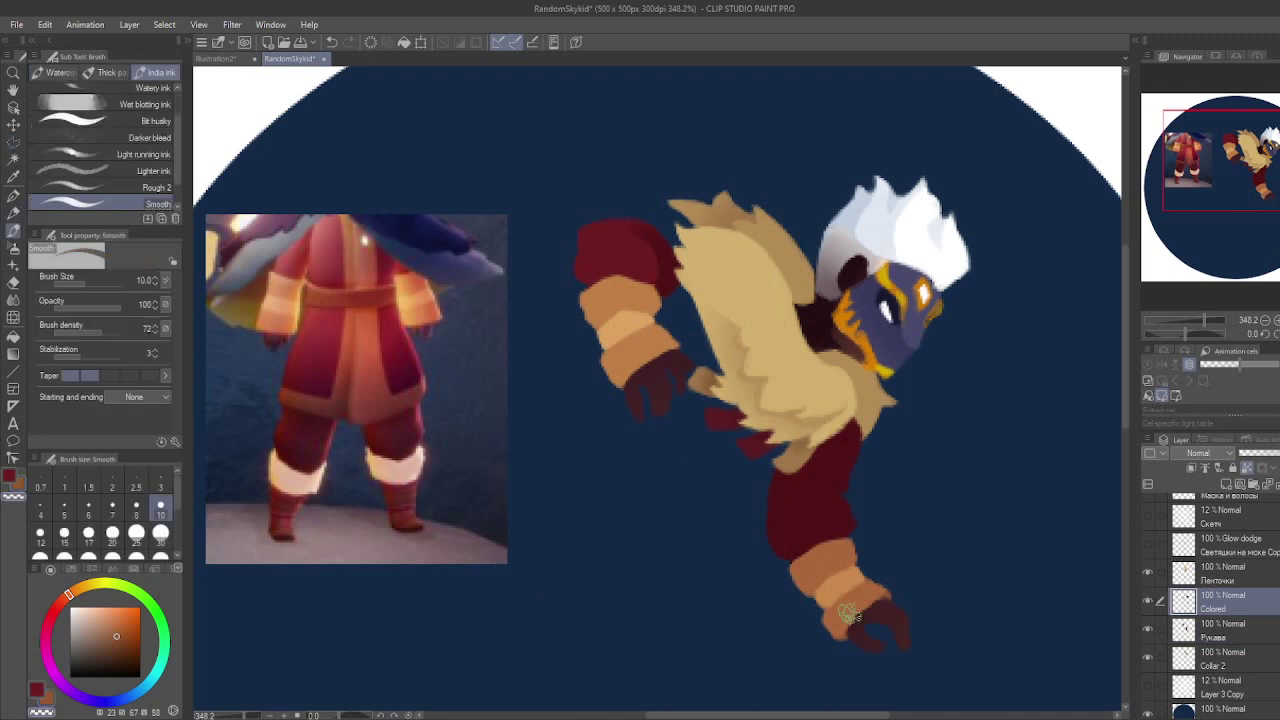
key(ctrl+shift+n)
alt+click(875, 607)
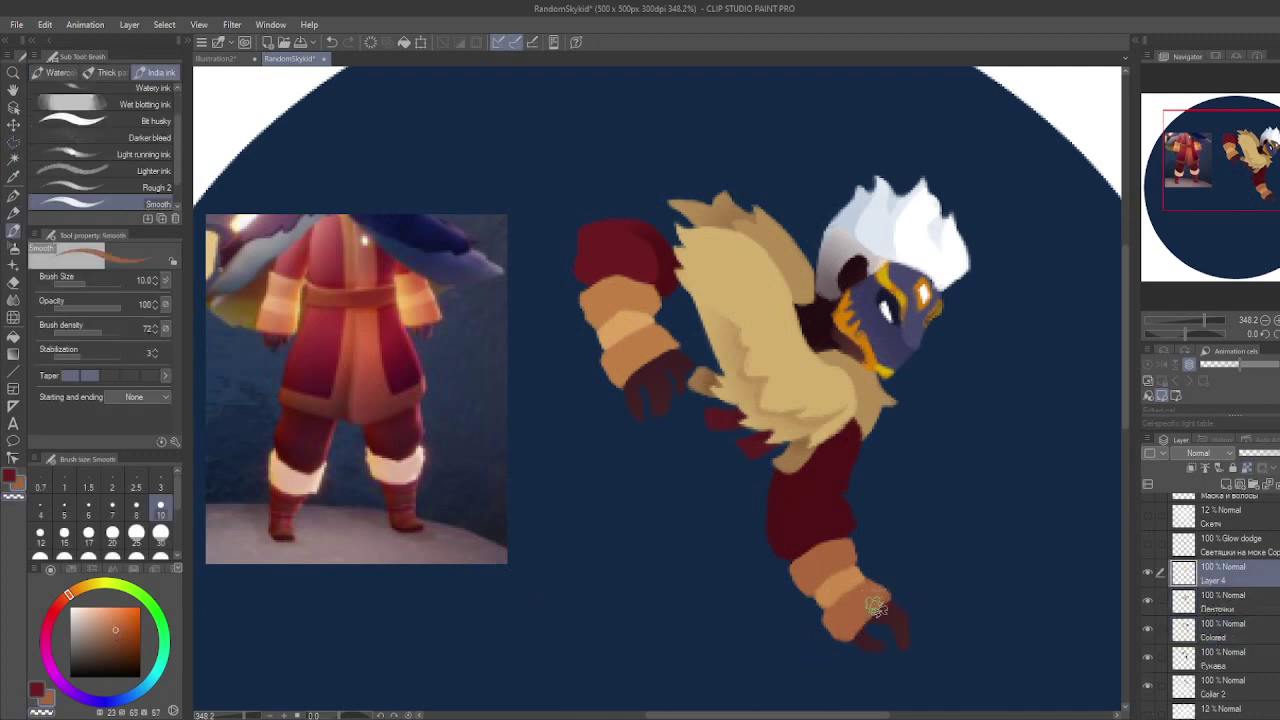
ctrl+shift+click(882, 632)
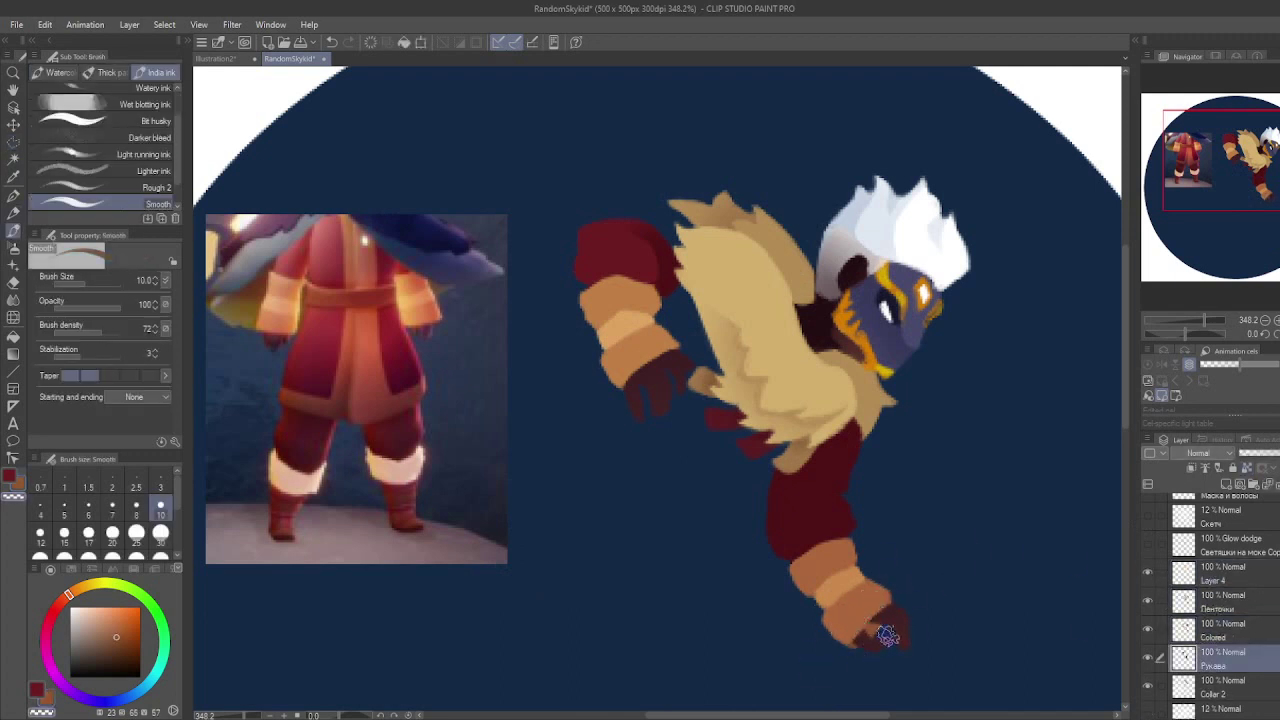
alt+click(865, 630)
key(ctrl+shift+n)
Step: Show the sketch and outline the waist and rear part of the coat's skirt in light green on the Кофтан layer
click(1147, 518)
click(1147, 518)
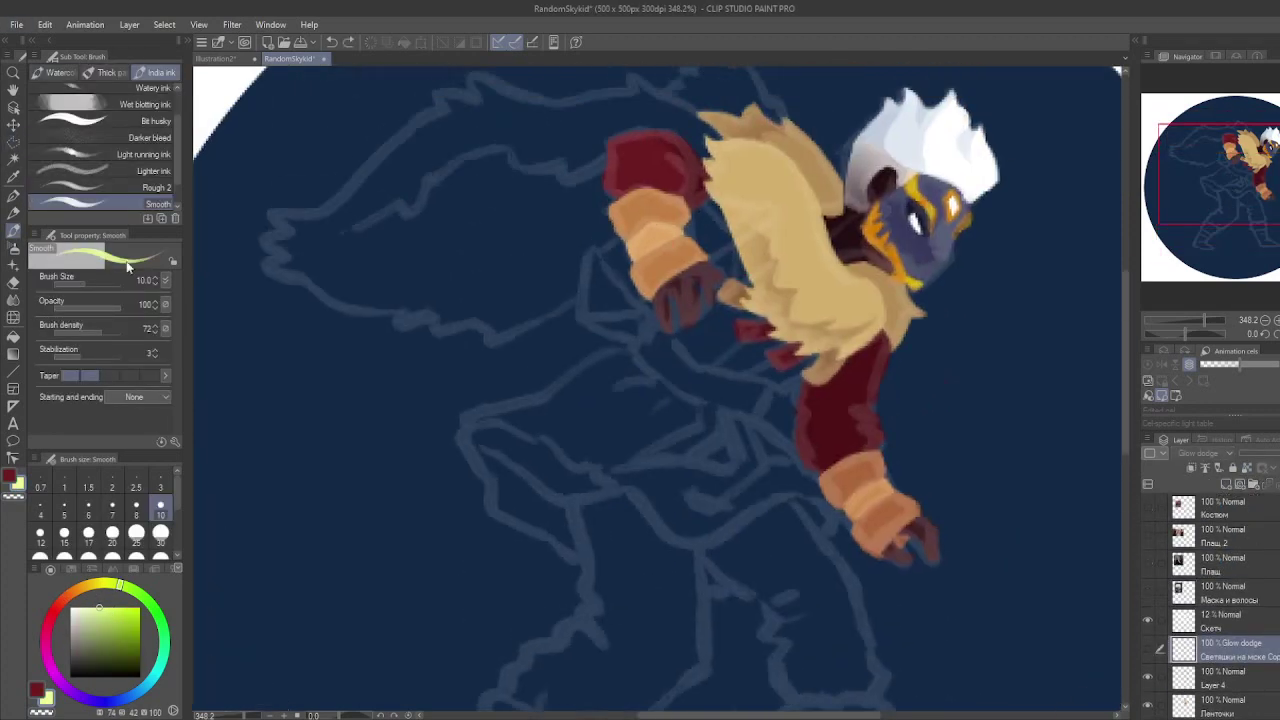
key(alt+bracketleft)
key(alt+bracketleft)
key(alt+bracketleft)
key(alt+bracketleft)
mouse_move(668, 300)
mouse_down()
mouse_move(700, 372)
mouse_move(770, 395)
mouse_move(797, 378)
mouse_move(712, 340)
mouse_move(726, 236)
mouse_up()
drag(650, 340, 470, 420)
mouse_move(600, 510)
mouse_down()
mouse_move(485, 378)
mouse_move(640, 428)
mouse_up()
Step: Outline the coat's belt, front folds and front hem in light green, redoing a misplaced stroke
mouse_move(748, 362)
mouse_down()
mouse_move(612, 414)
mouse_move(850, 455)
mouse_up()
mouse_move(780, 370)
mouse_down()
mouse_move(862, 442)
mouse_move(858, 484)
mouse_up()
key(ctrl+z)
drag(700, 442, 840, 408)
drag(740, 362, 650, 416)
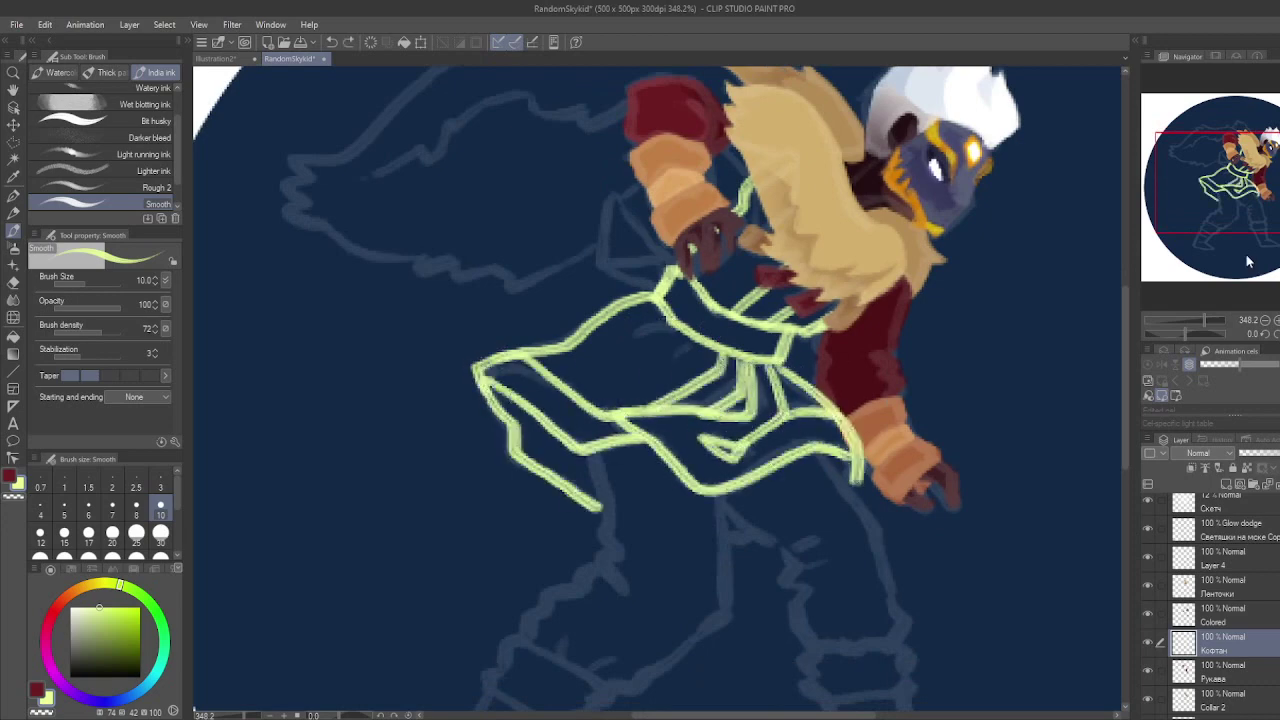
Step: Duplicate the Кофтан layer below Рукава and close the skirt's lower edge with a curved light green outline
key(m)
drag(460, 358, 700, 522)
key(ctrl+c)
key(ctrl+v)
key(p)
drag(852, 480, 545, 509)
click(1222, 588)
Step: Select the coat along its outline with a polyline past the raised hand and fill it light green
scroll(1210, 600, up, 1)
key(m)
click(652, 282)
click(677, 261)
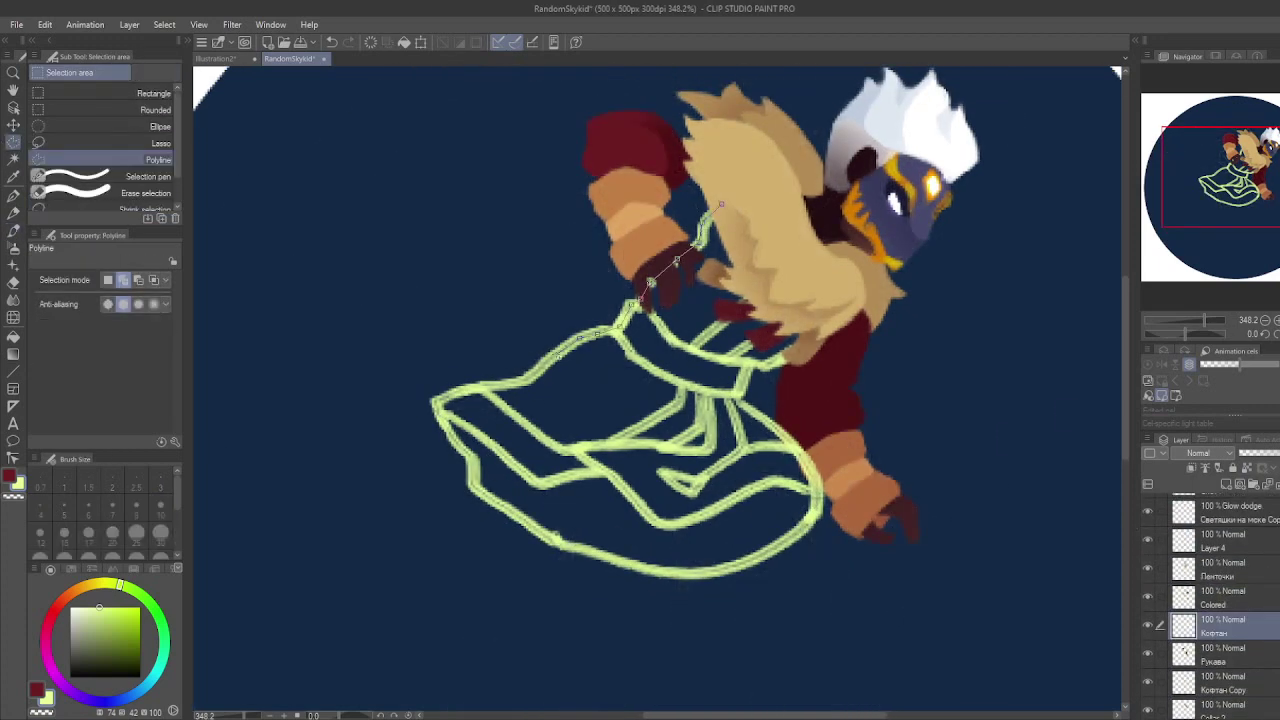
double_click(720, 204)
click(560, 548)
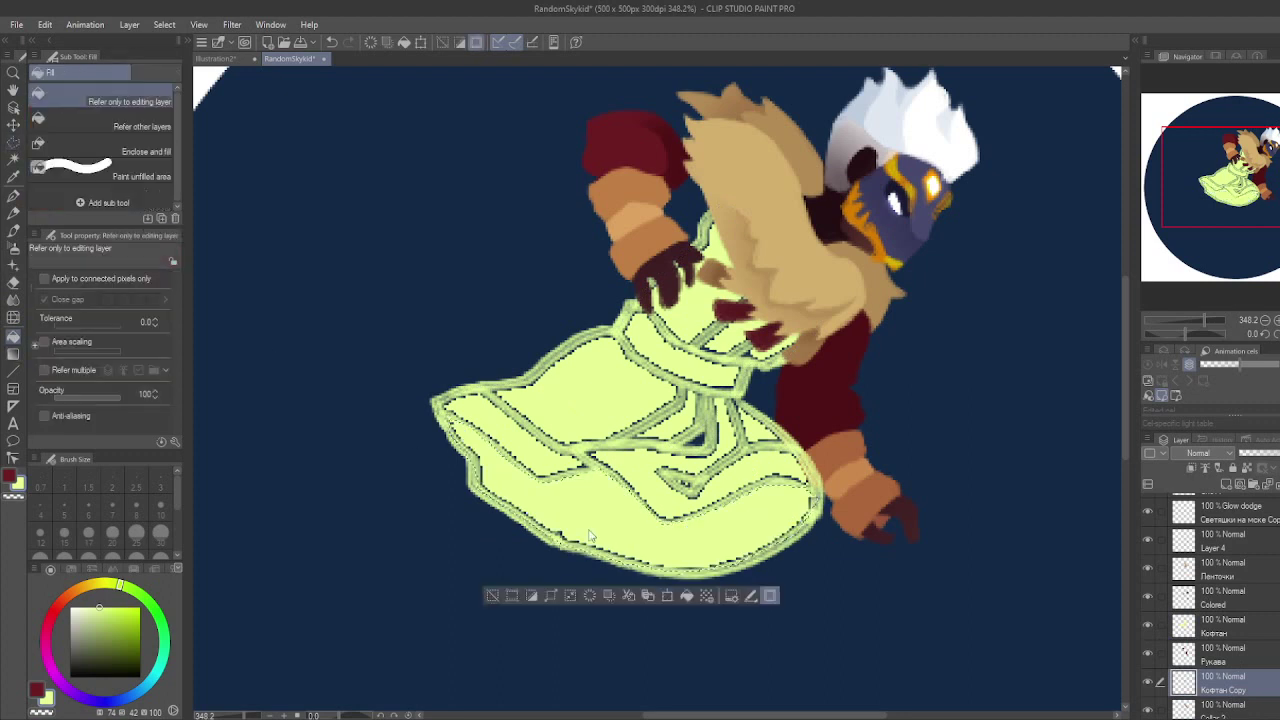
key(Delete)
key(ctrl+d)
Step: Paint over the unfilled gaps around the coat's chest, waist and rear skirt in light green
key(b)
mouse_move(705, 230)
mouse_down()
mouse_move(685, 262)
mouse_move(674, 332)
mouse_move(725, 310)
mouse_move(776, 358)
mouse_up()
mouse_move(620, 335)
mouse_down()
mouse_move(650, 432)
mouse_move(495, 405)
mouse_move(655, 455)
mouse_move(762, 422)
mouse_move(690, 480)
mouse_move(715, 470)
mouse_up()
scroll(1215, 600, down, 1)
Step: Show the costume reference beside the figure and recolour the coat dark red on the Кофтан layer
key(k)
click(1223, 600)
key(b)
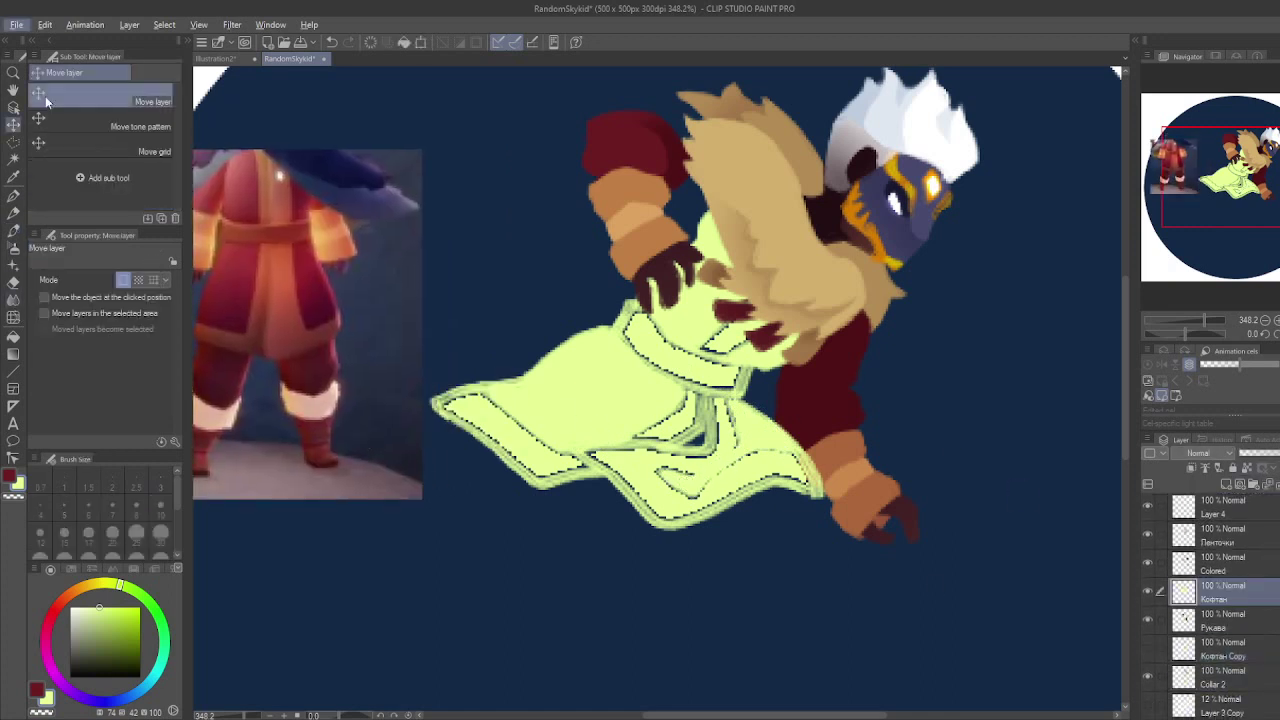
key(b)
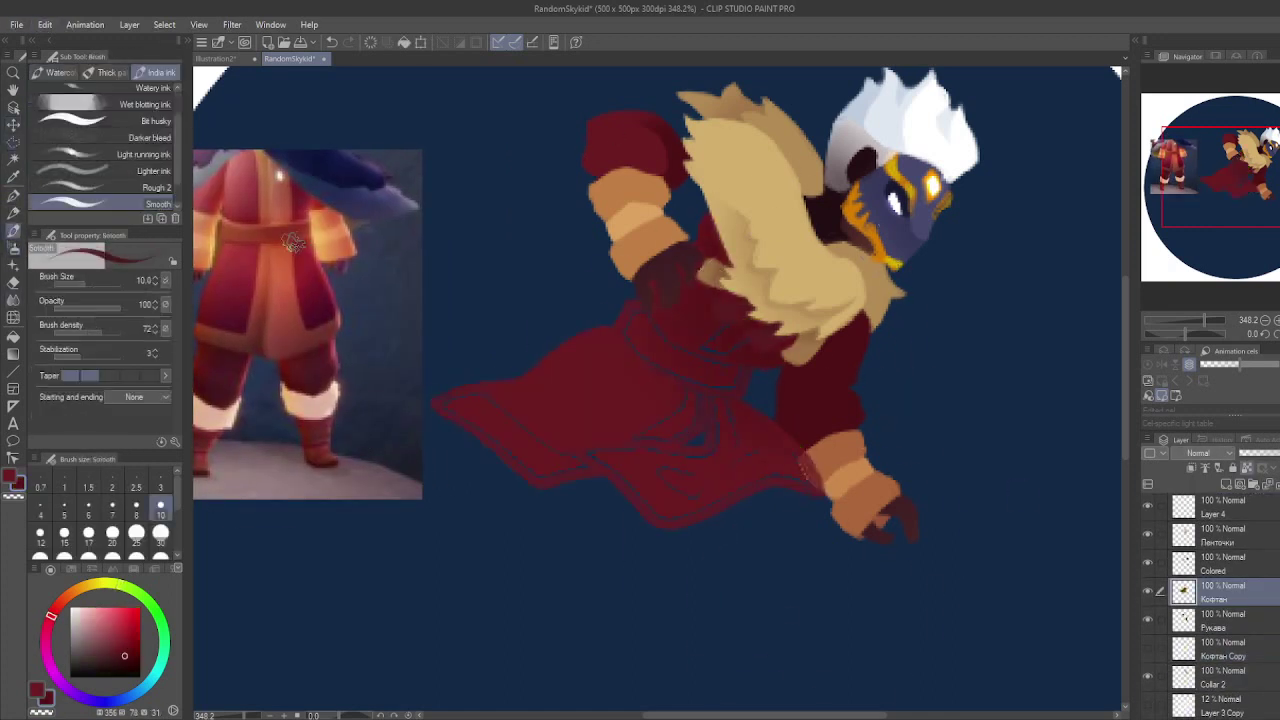
Step: Paint the coat's chest placket and the upper part of its front fold brownish orange
mouse_move(758, 295)
mouse_down()
mouse_move(700, 335)
mouse_move(766, 355)
mouse_move(688, 450)
mouse_up()
key(x)
key(x)
key(x)
key(x)
drag(748, 398, 672, 455)
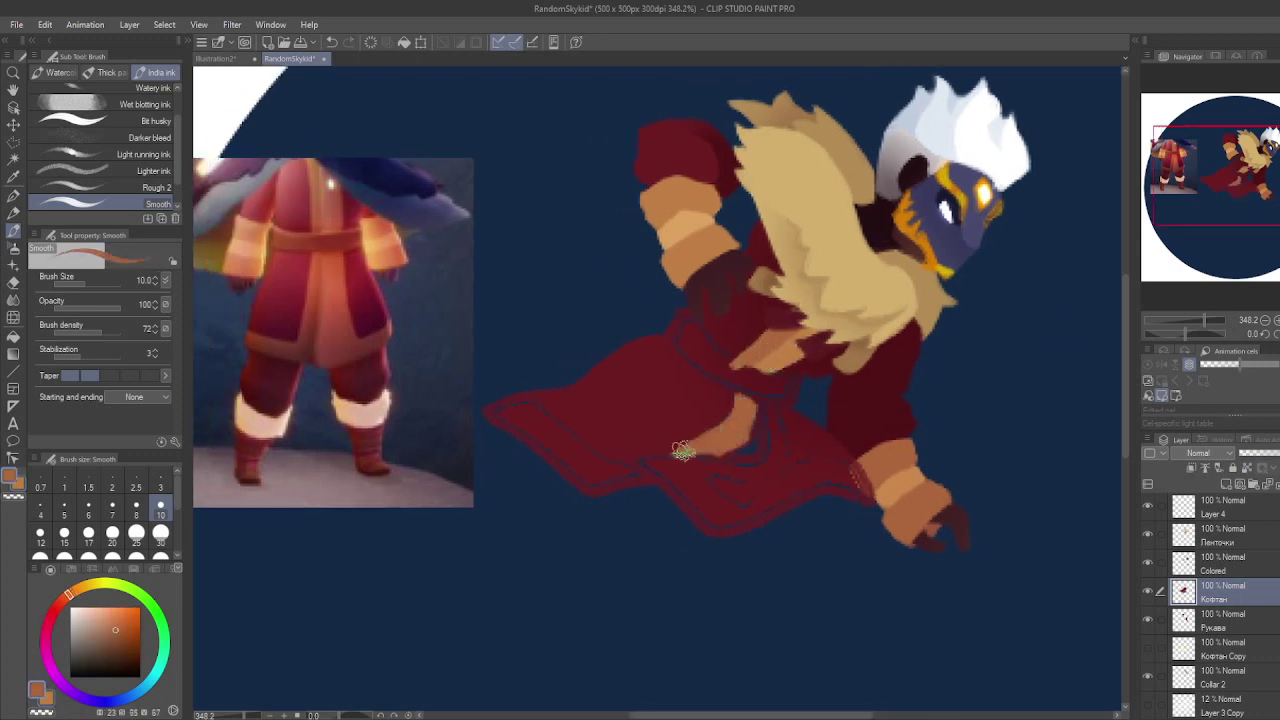
Step: Paint a brownish orange trim along the coat's rear hem and start the trim on its front fold
mouse_move(545, 440)
mouse_down()
mouse_move(495, 418)
mouse_move(526, 399)
mouse_move(620, 468)
mouse_up()
mouse_move(520, 420)
mouse_down()
mouse_move(645, 490)
mouse_move(600, 480)
mouse_up()
alt+click(776, 360)
mouse_move(772, 400)
mouse_down()
mouse_move(758, 458)
mouse_move(655, 472)
mouse_up()
mouse_move(690, 520)
mouse_down()
mouse_move(870, 492)
mouse_move(710, 505)
mouse_up()
drag(740, 465, 652, 462)
mouse_move(650, 462)
mouse_down()
mouse_move(700, 521)
mouse_move(850, 465)
mouse_move(720, 505)
mouse_move(730, 425)
mouse_up()
Step: Shape the front panel's trim lines by alternating between brownish orange and dark red
key(x)
key(x)
key(x)
mouse_move(617, 465)
mouse_down()
mouse_move(715, 385)
mouse_move(741, 409)
mouse_move(709, 407)
mouse_move(671, 442)
mouse_move(718, 420)
mouse_move(533, 403)
mouse_move(600, 455)
mouse_up()
key(x)
key(x)
key(x)
key(x)
key(x)
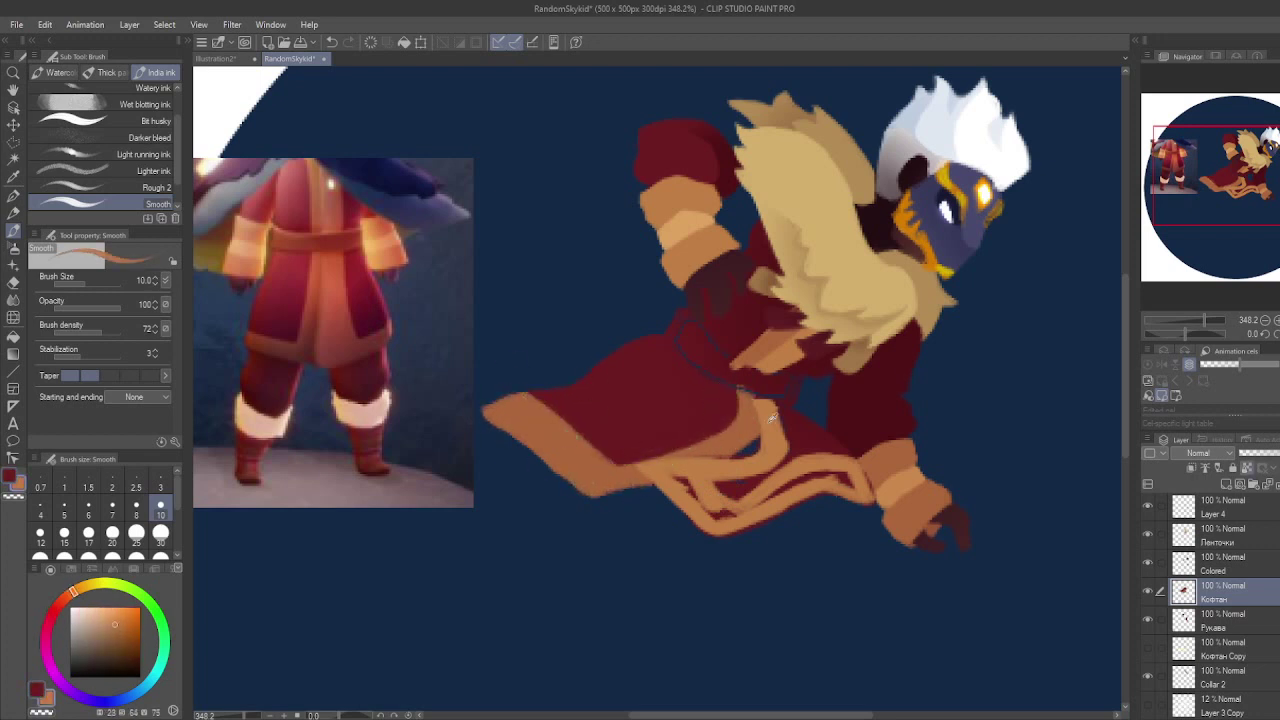
Step: Fill the front panel's wide hem trim with brownish orange and touch up its border with dark red
mouse_move(690, 505)
mouse_down()
mouse_move(760, 480)
mouse_move(729, 508)
mouse_move(822, 480)
mouse_up()
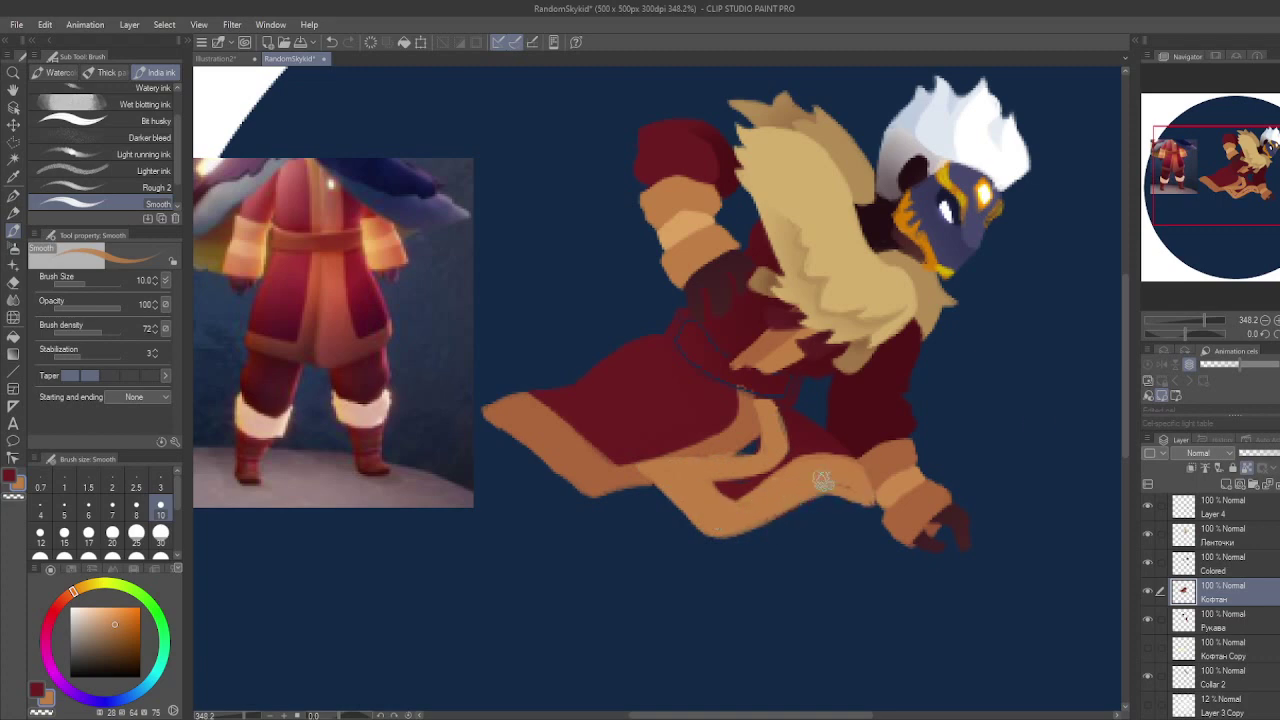
key(x)
key(x)
key(x)
key(x)
key(x)
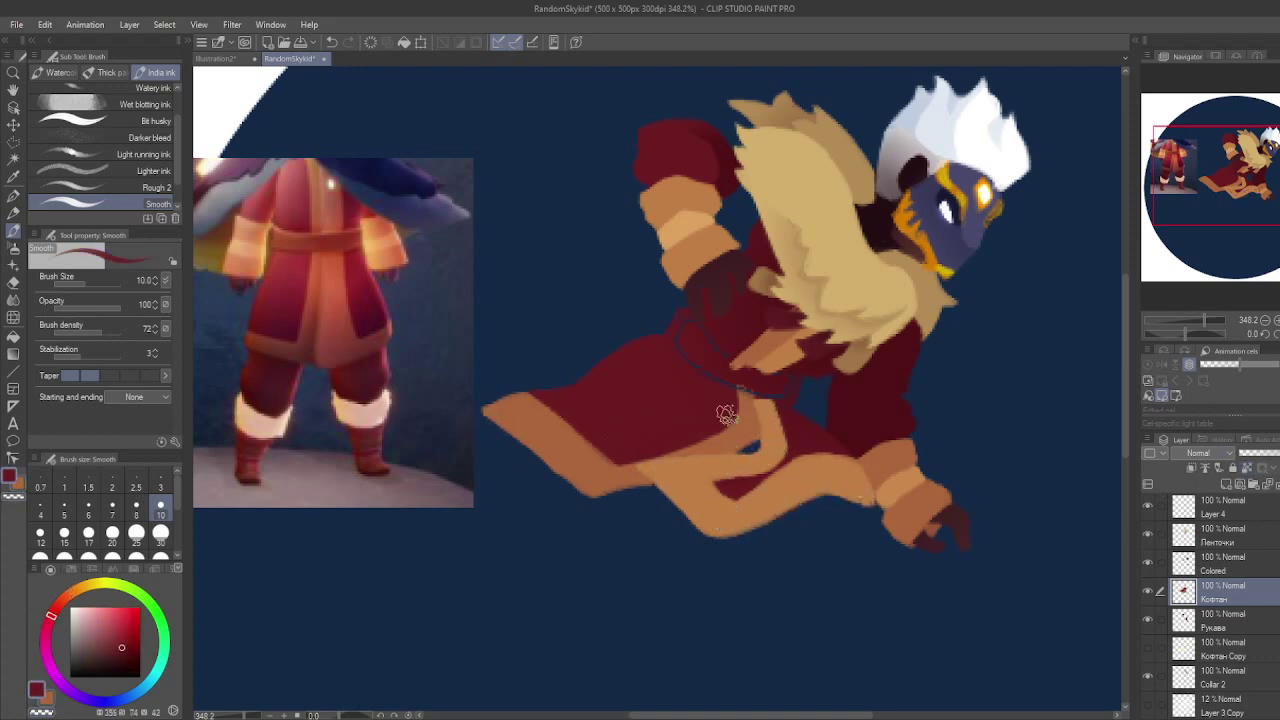
Step: Select the gap inside the coat's front fold with a polyline and clear the paint there
key(m)
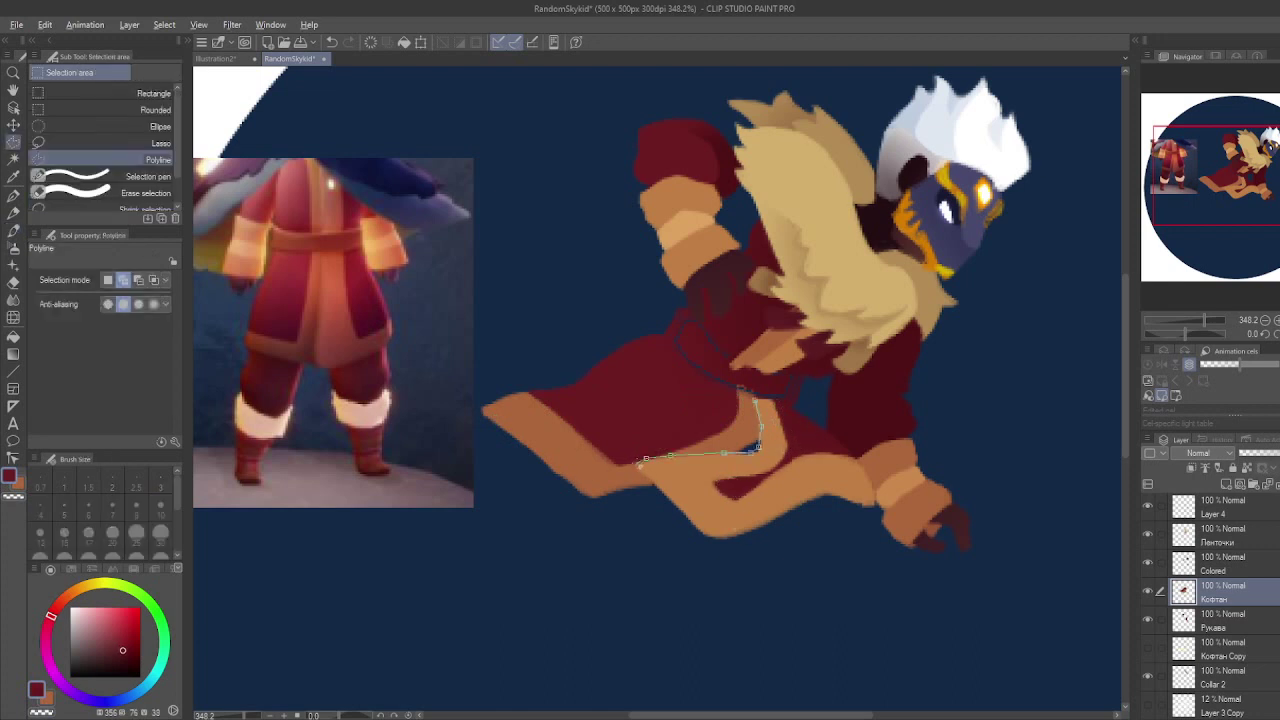
click(640, 463)
key(alt+BackSpace)
click(757, 407)
key(alt+BackSpace)
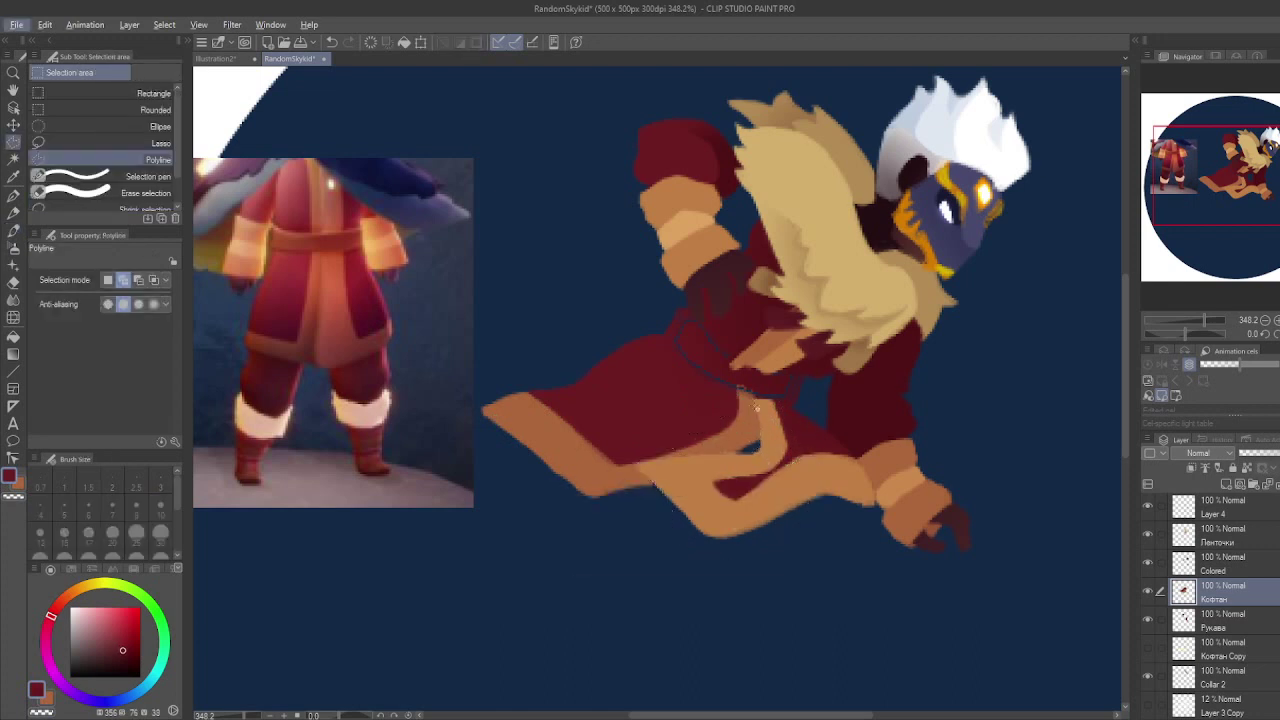
click(781, 407)
key(Delete)
key(ctrl+d)
Step: Touch up the front fold's trim just below the belt with the sampled orange
key(b)
alt+click(750, 425)
drag(750, 425, 748, 390)
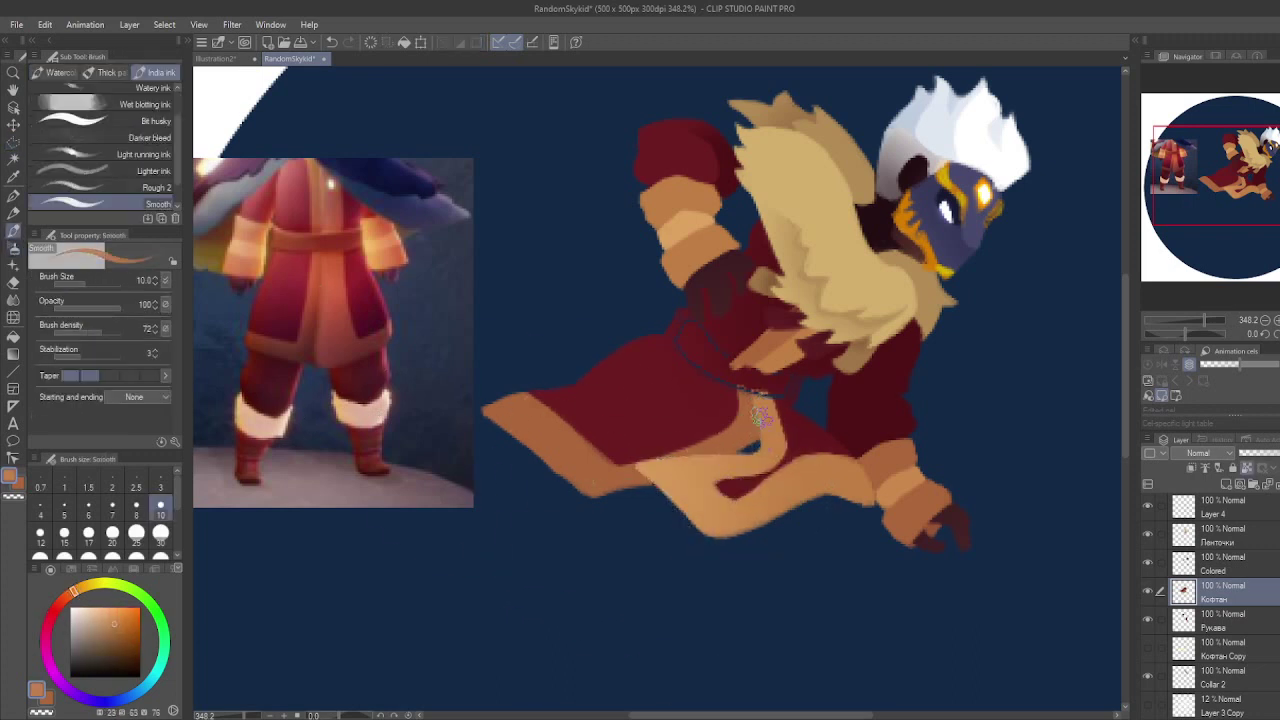
Step: Paint the belt brown across the waist and clean up its ends and edges with sampled colours
alt+click(875, 411)
mouse_move(672, 322)
mouse_down()
mouse_move(729, 377)
mouse_move(694, 331)
mouse_move(767, 390)
mouse_up()
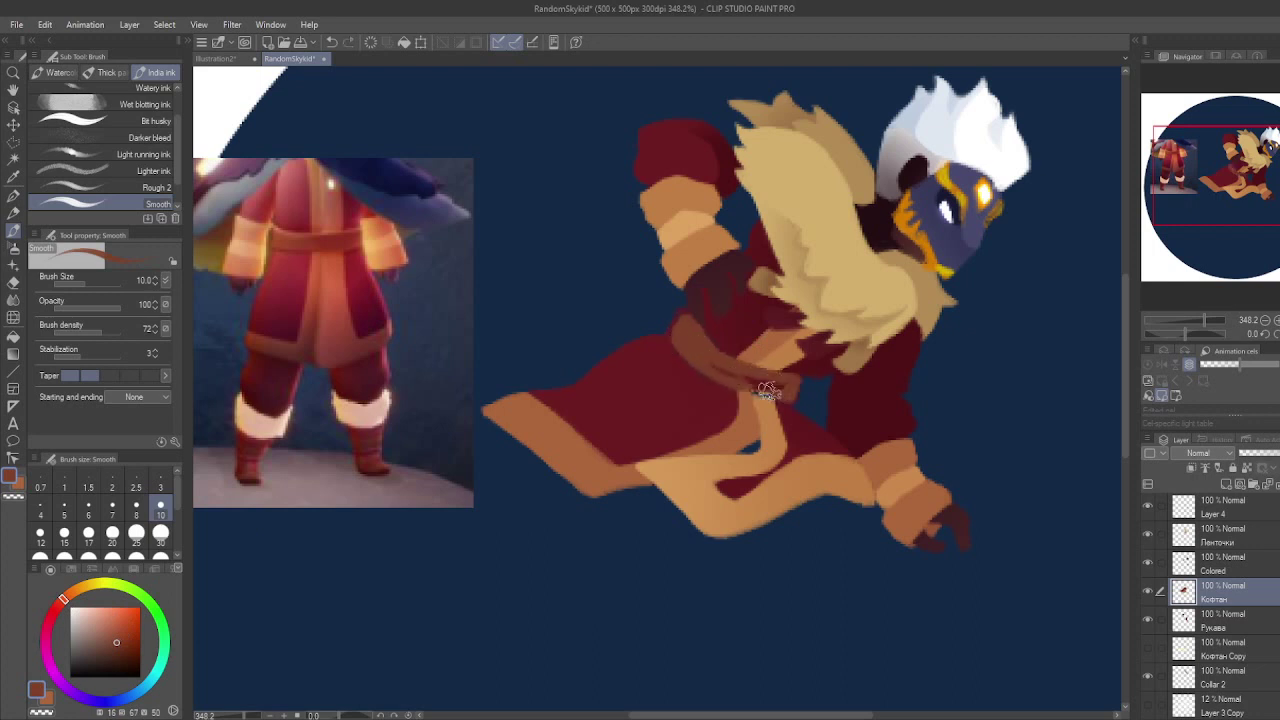
alt+click(692, 323)
drag(690, 320, 715, 345)
alt+click(800, 366)
drag(815, 362, 790, 416)
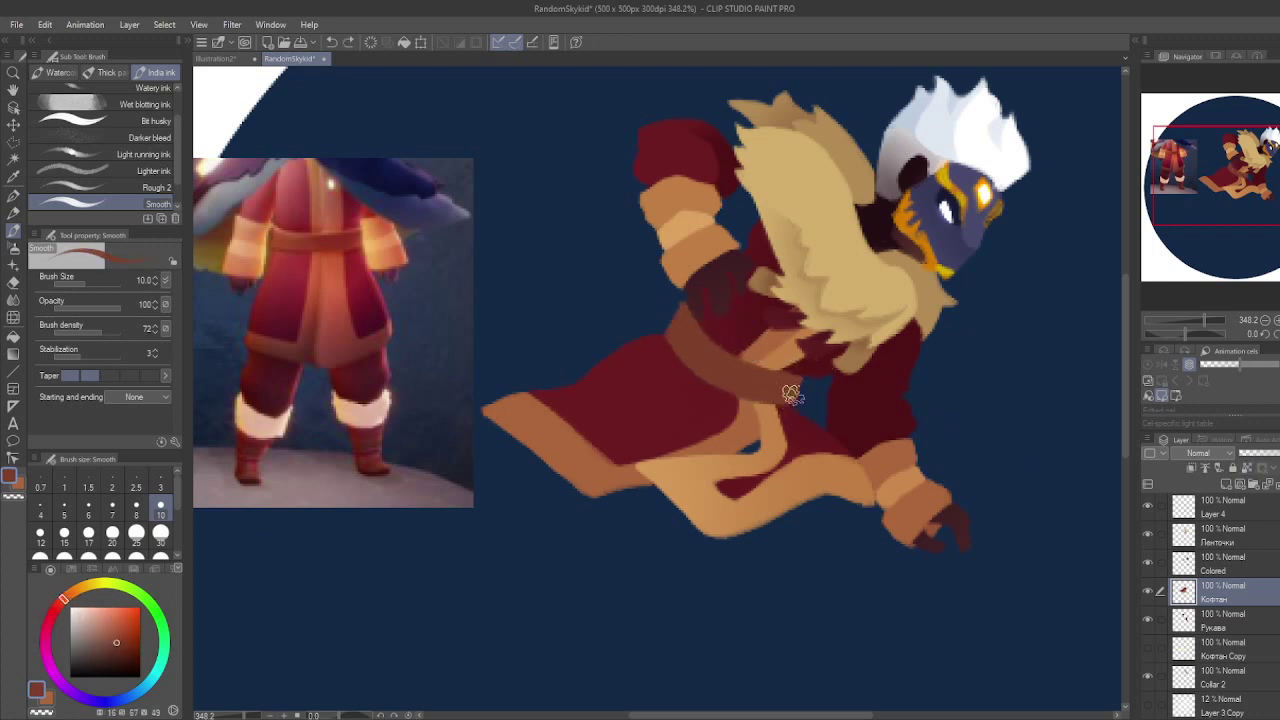
alt+click(775, 400)
alt+click(786, 412)
alt+click(734, 345)
alt+click(677, 317)
Step: Swap the costume reference for the sketch and add a layer named Камера above Ленточки
scroll(1216, 600, up, 3)
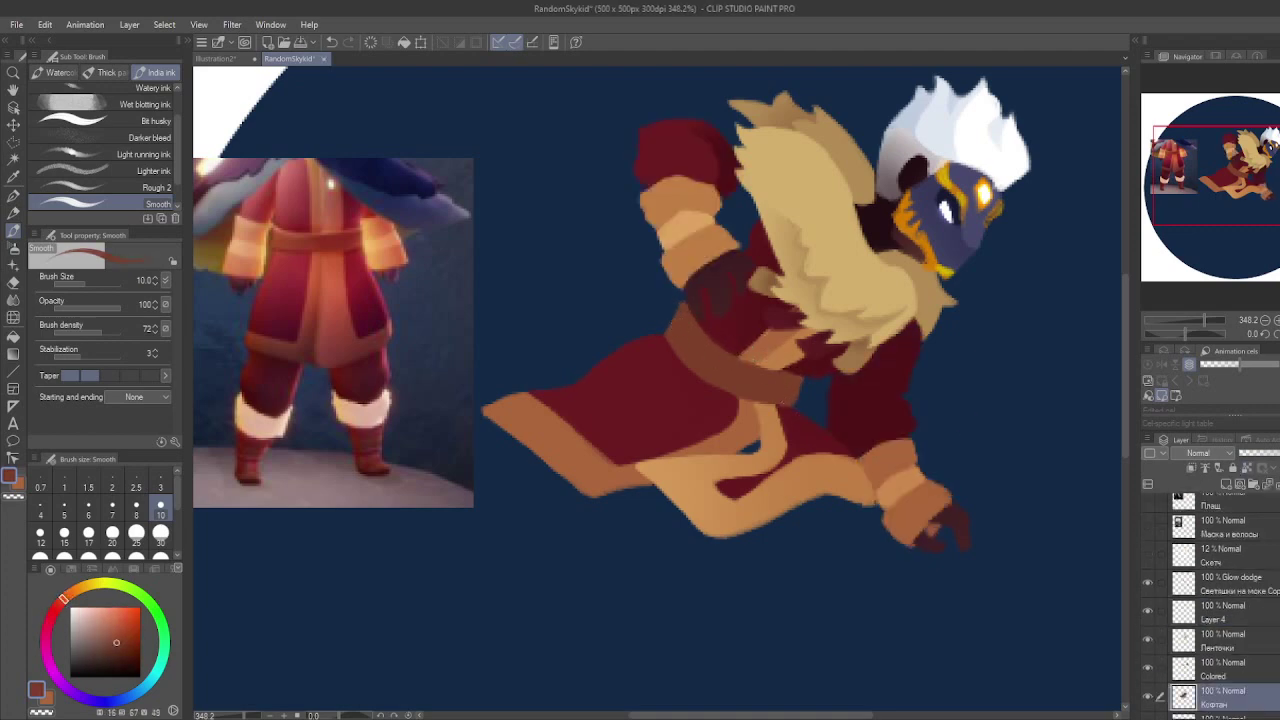
click(1148, 620)
scroll(1216, 610, down, 5)
click(1146, 553)
click(1146, 553)
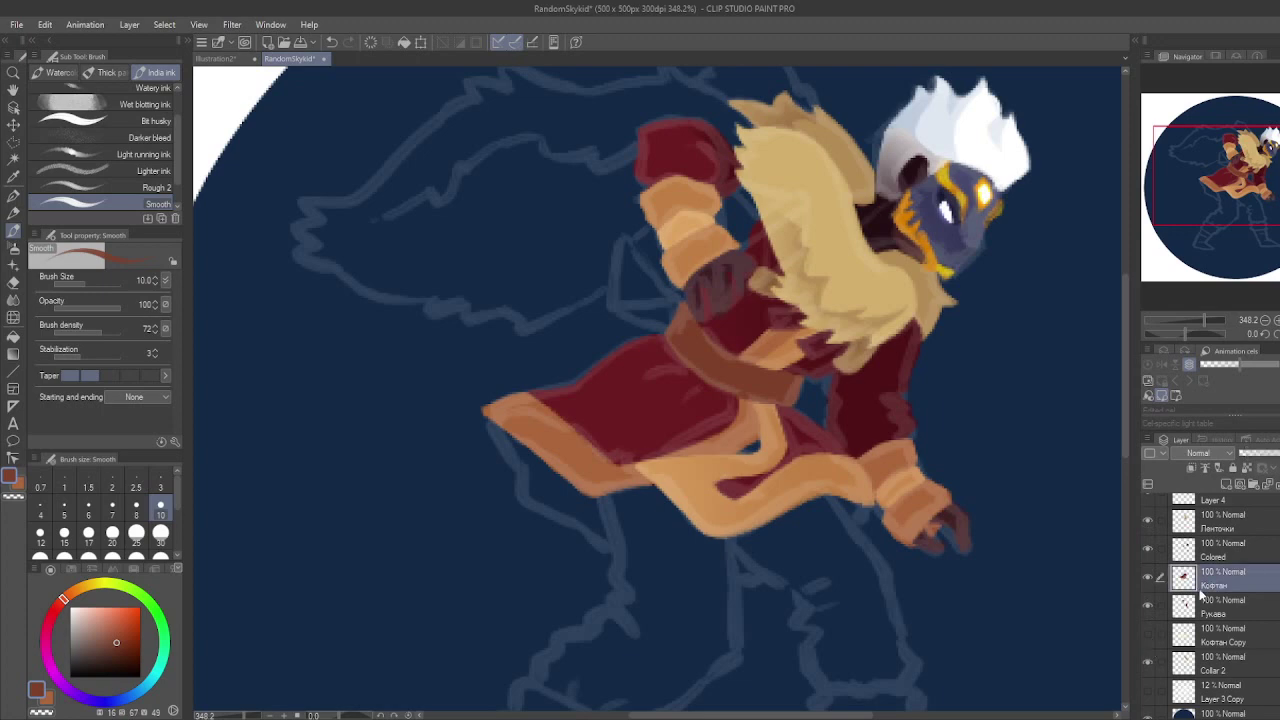
key(ctrl+shift+n)
Step: Outline the box-shaped camera with its pointed ends under the raised arm in light green
mouse_move(740, 185)
mouse_down()
mouse_move(632, 240)
mouse_move(775, 233)
mouse_move(672, 290)
mouse_up()
drag(672, 290, 632, 242)
drag(775, 233, 775, 280)
mouse_move(670, 290)
mouse_down()
mouse_move(680, 325)
mouse_move(770, 276)
mouse_up()
drag(785, 207, 735, 182)
mouse_move(632, 240)
mouse_down()
mouse_move(614, 302)
mouse_move(678, 322)
mouse_up()
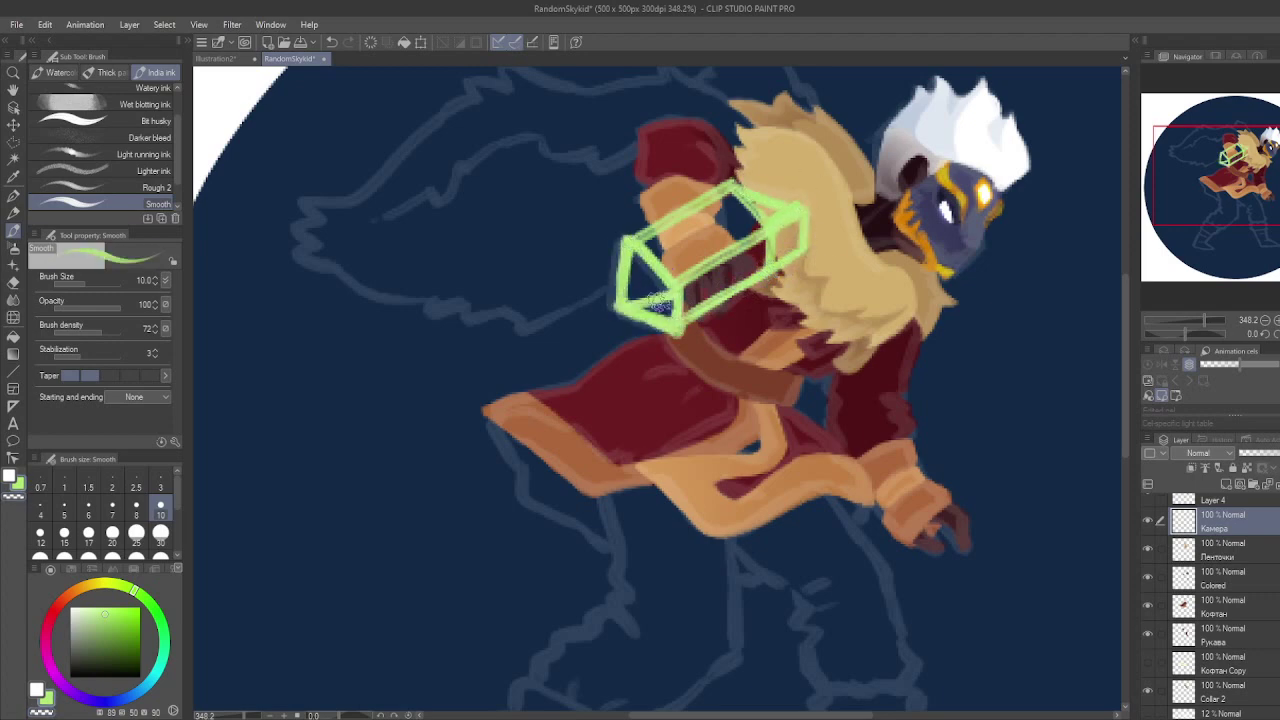
Step: Fill the camera's outline light green and cut away the part overlapping the raised hand and cuff
key(h)
mouse_move(688, 316)
mouse_down()
mouse_move(695, 284)
mouse_move(750, 390)
mouse_up()
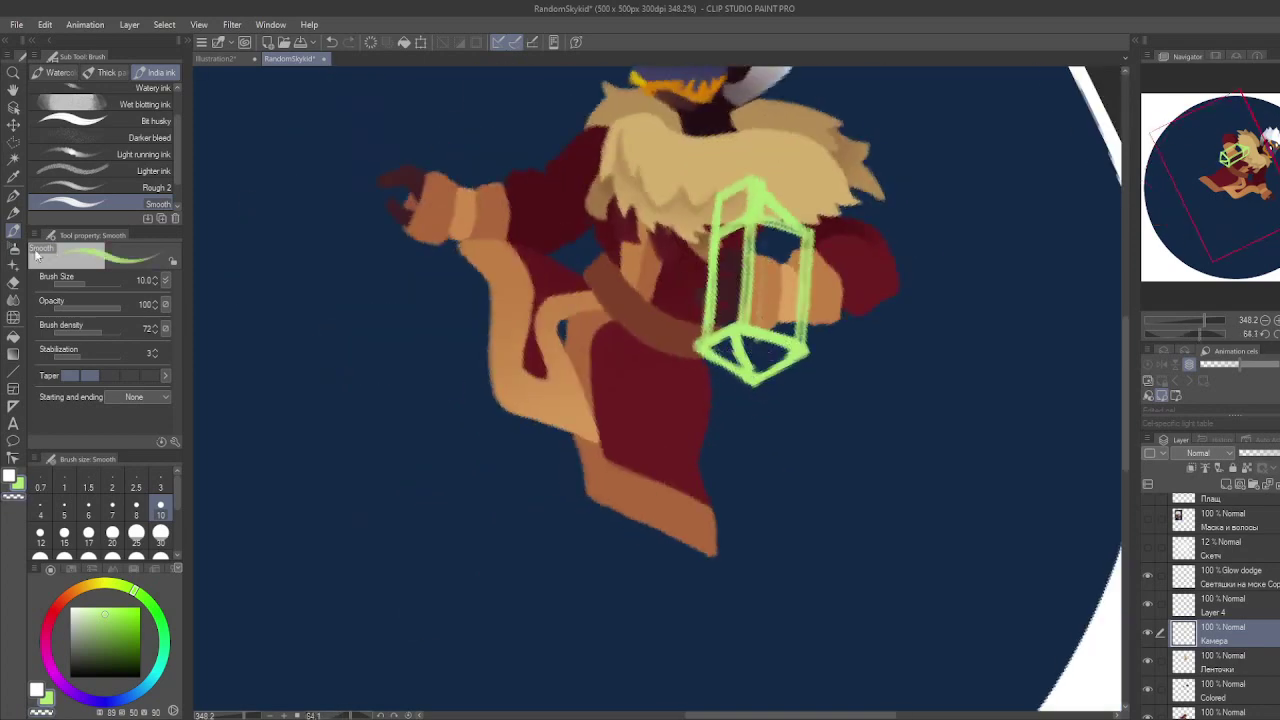
key(m)
click(755, 380)
scroll(1210, 600, down, 1)
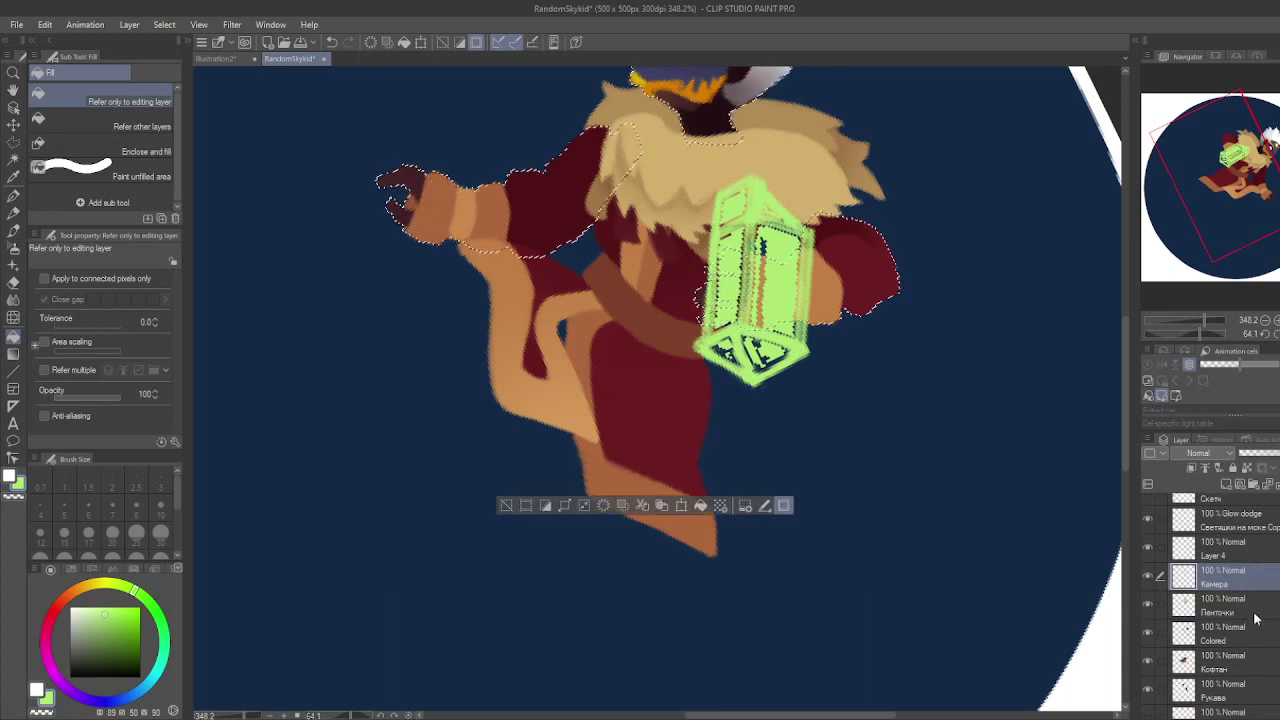
key(g)
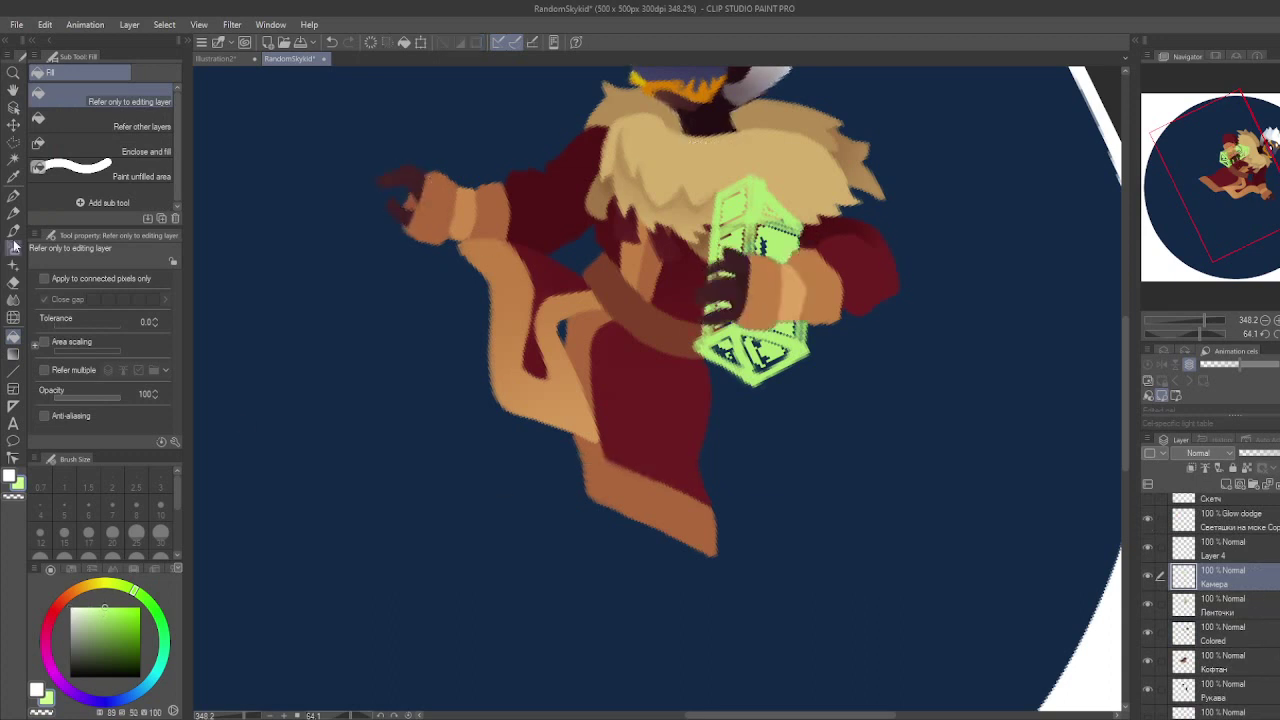
Step: Cover the gaps in the camera's fill and repaint its faces white within the reselected area
key(b)
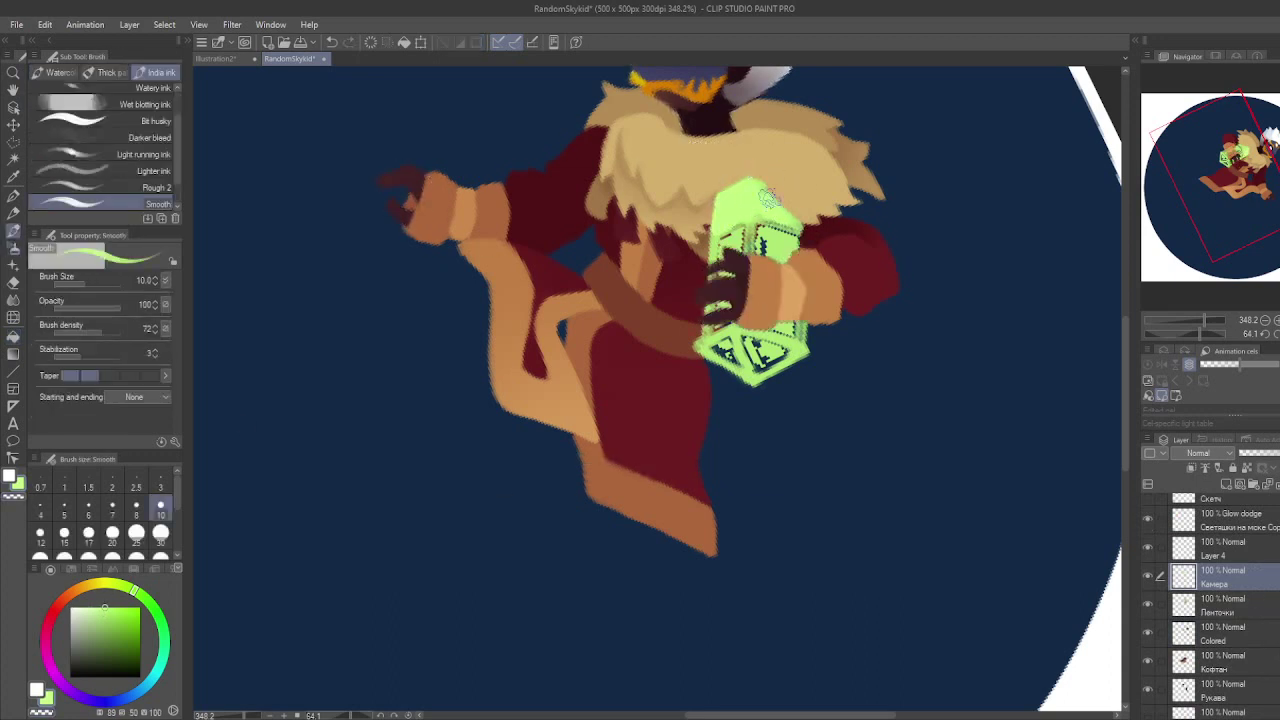
key(ctrl+shift+d)
drag(735, 240, 795, 248)
drag(796, 318, 700, 298)
mouse_move(737, 333)
mouse_down()
mouse_move(760, 360)
mouse_move(735, 368)
mouse_move(720, 350)
mouse_move(810, 329)
mouse_up()
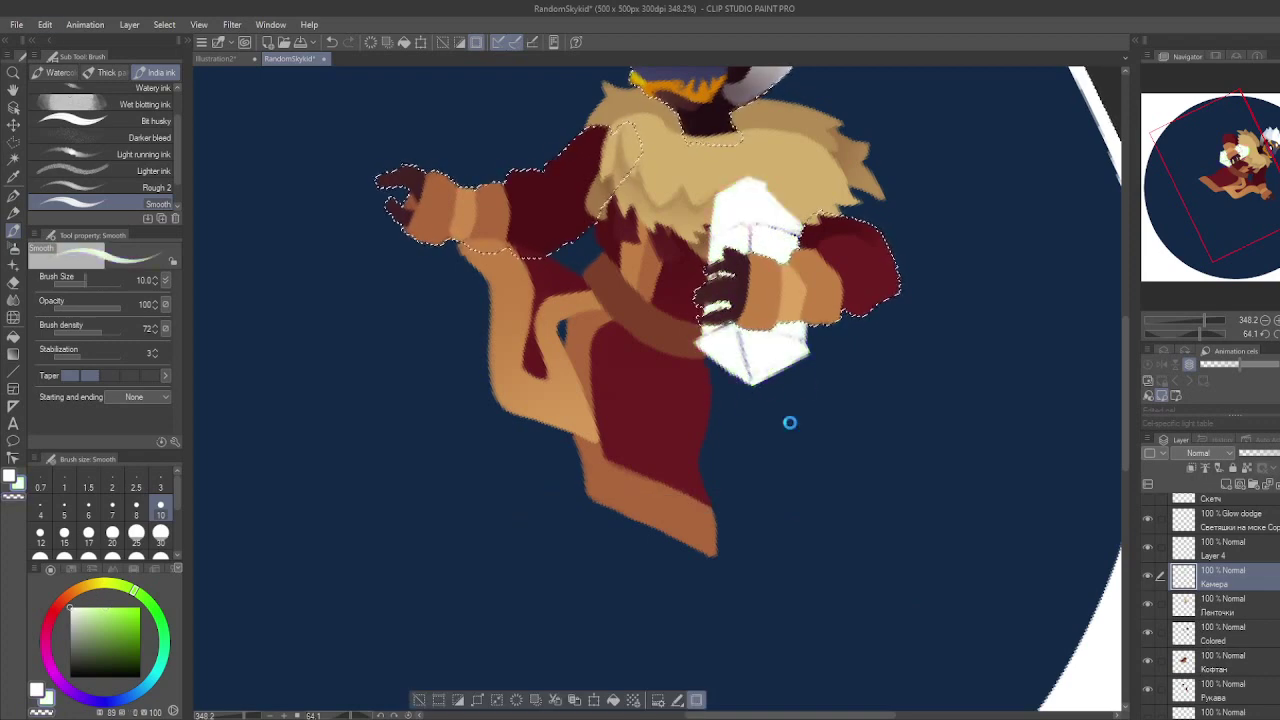
Step: Restore the canvas orientation, shift the white camera slightly, trim it around the fingers and clear the selection
key(ctrl+shift+r)
key(h)
key(ctrl+d)
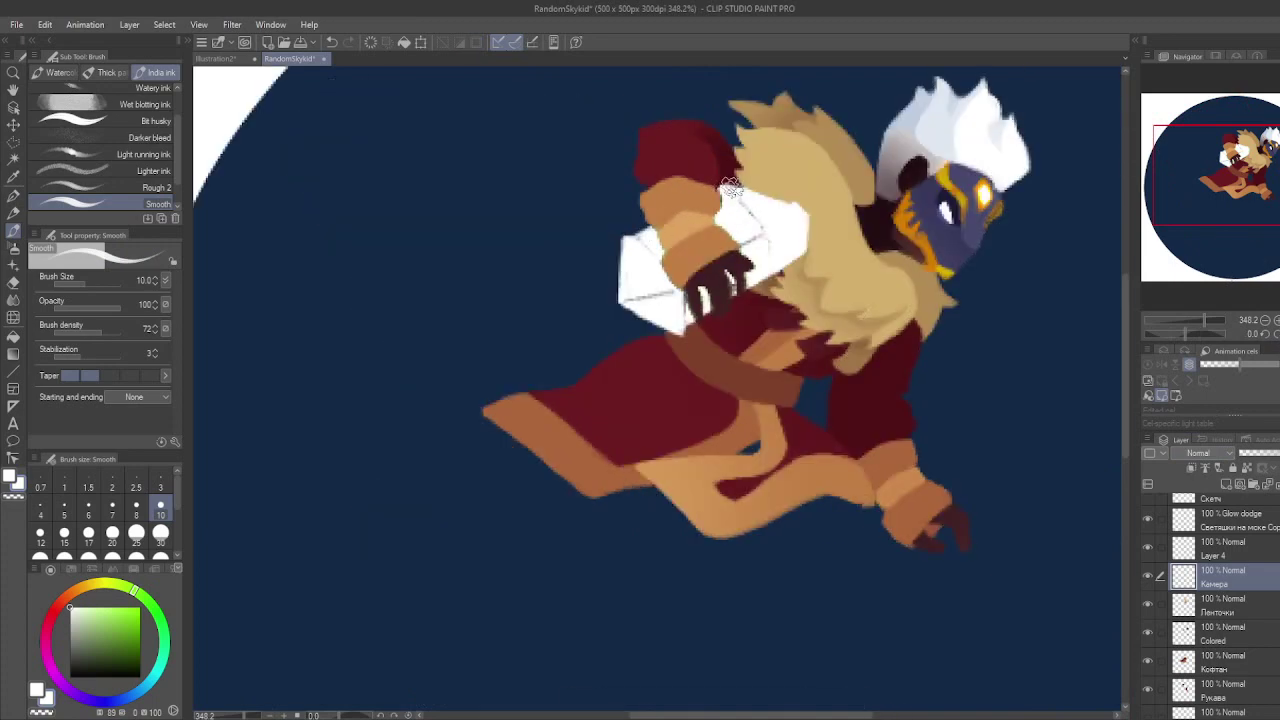
key(ctrl+z)
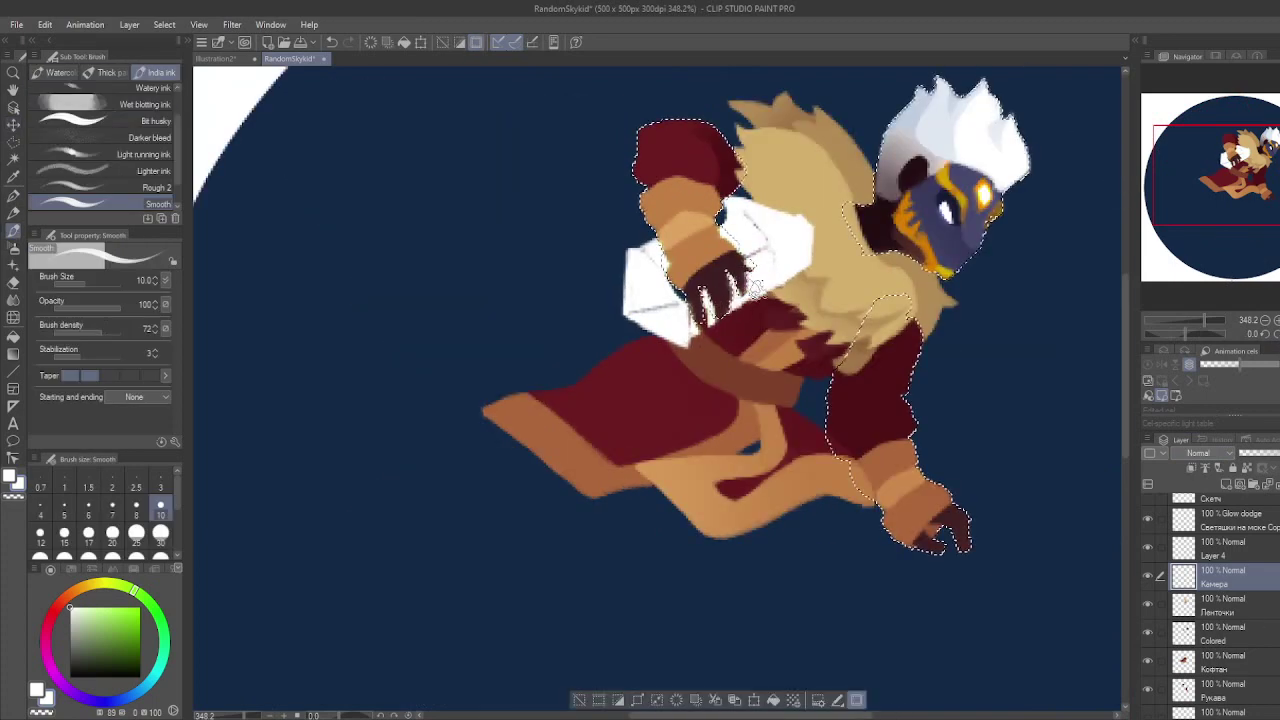
key(ctrl+d)
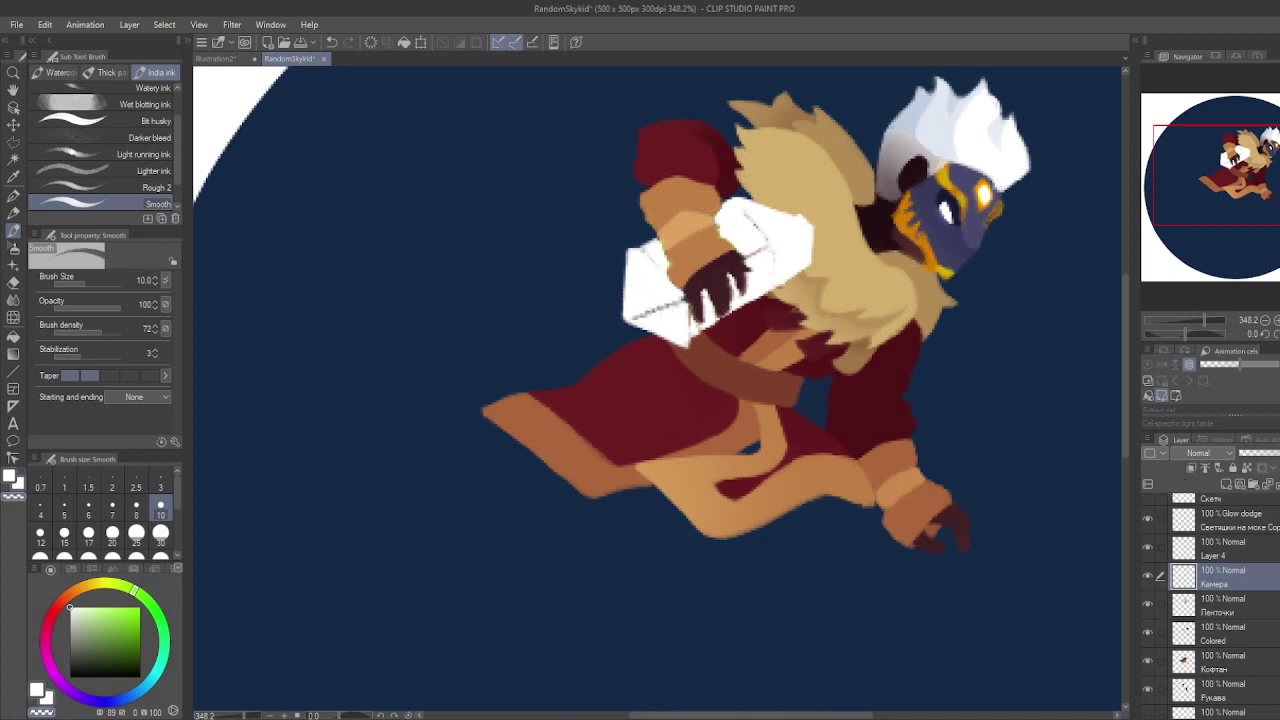
Step: Paste the camera reference image, place it beside the figure and return to the Камера layer
key(h)
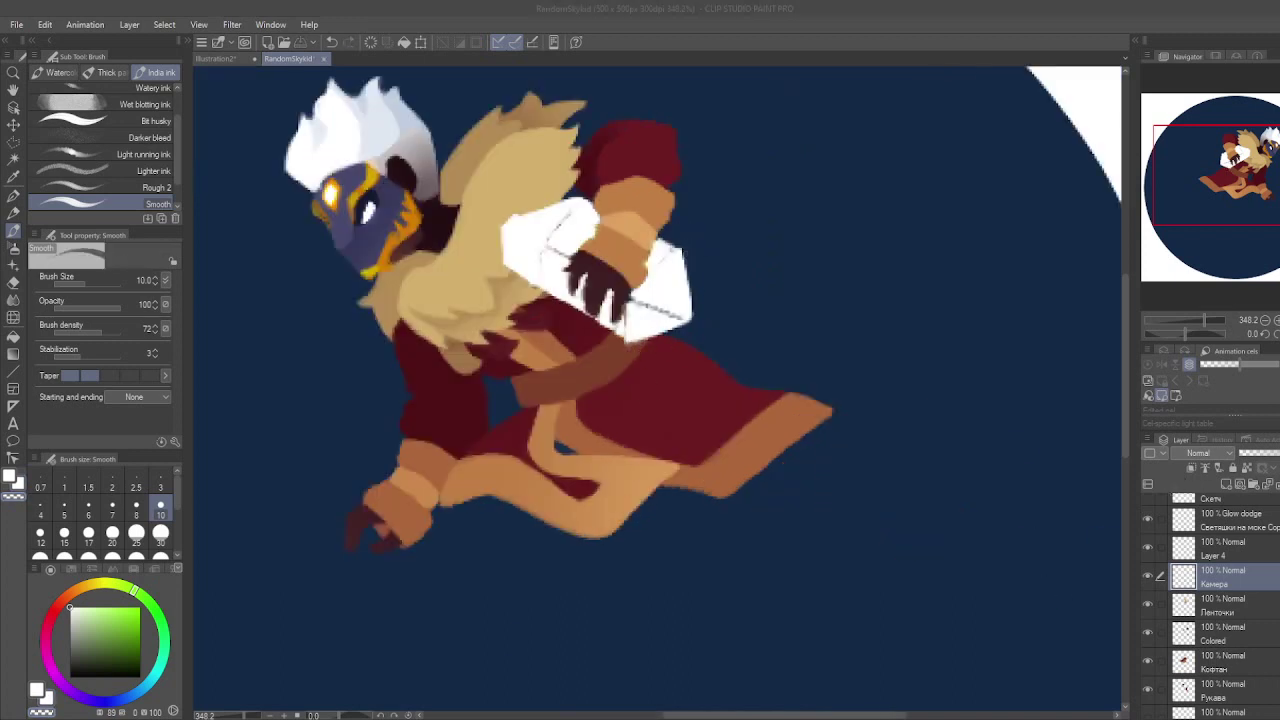
key(ctrl+v)
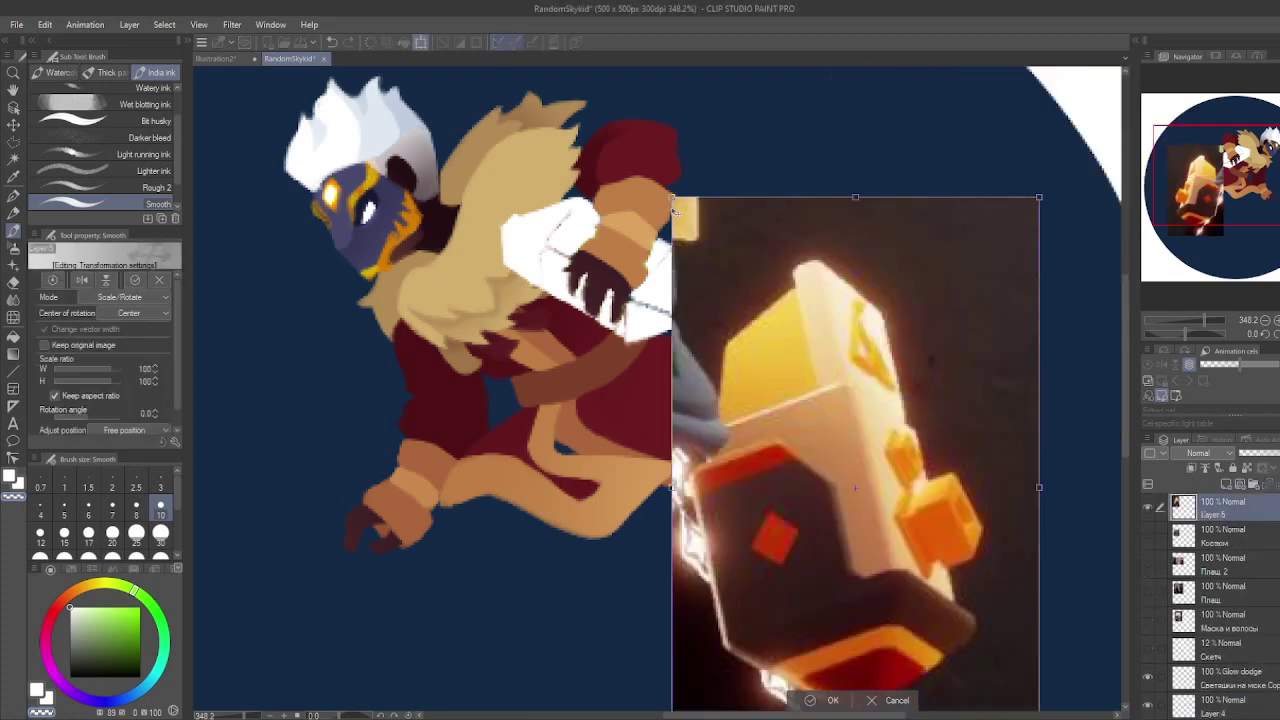
key(Return)
key(h)
key(ctrl+[)
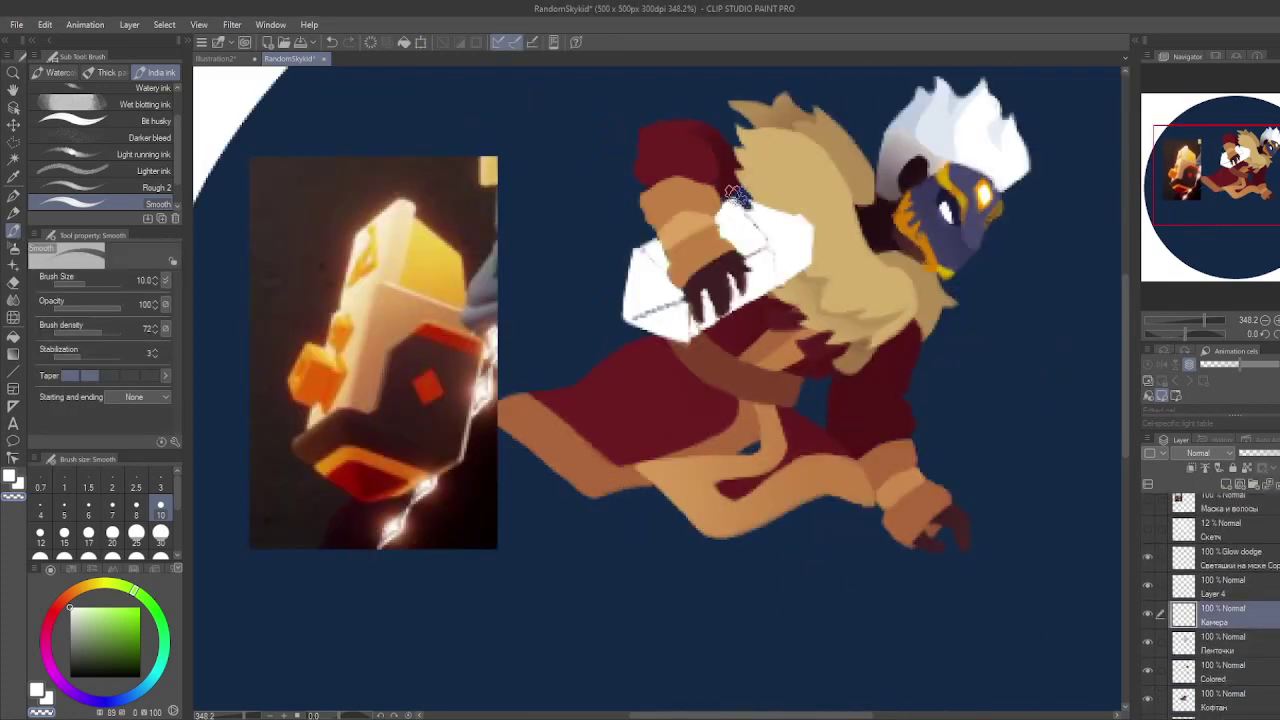
Step: Paint the camera's upper rear face pale yellow and touch up the adjoining white edge
alt+click(752, 193)
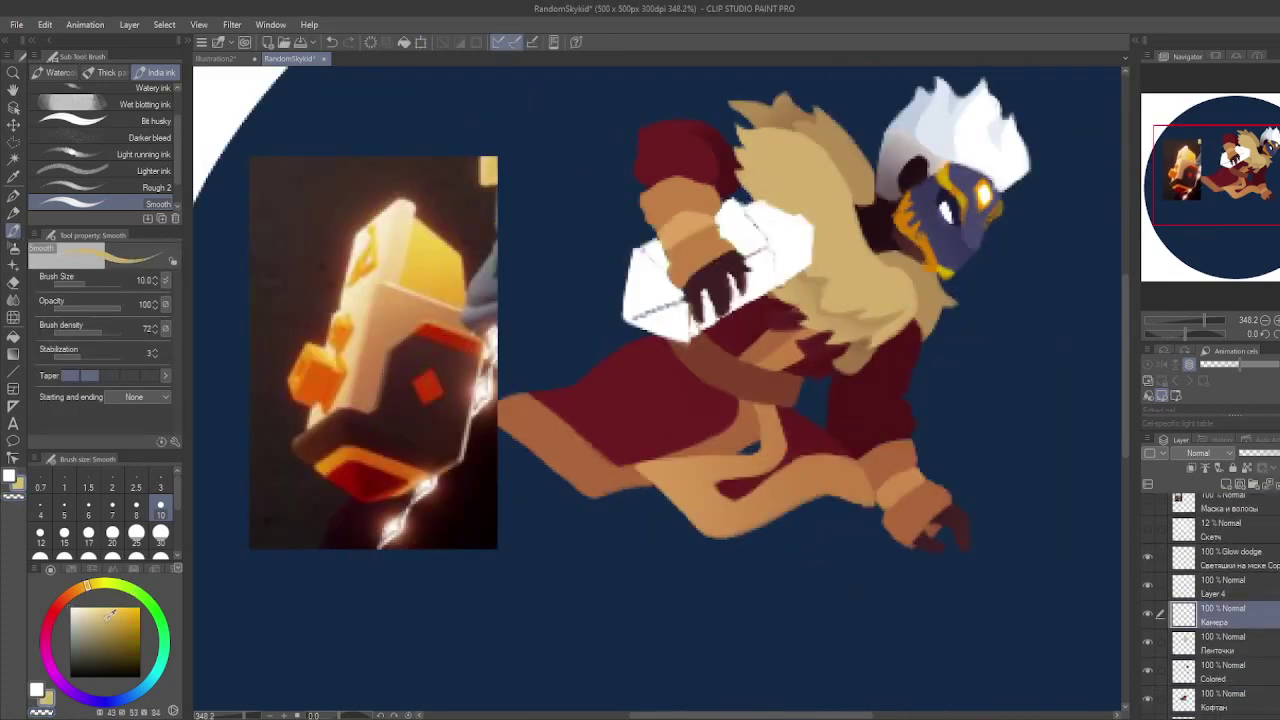
alt+click(772, 224)
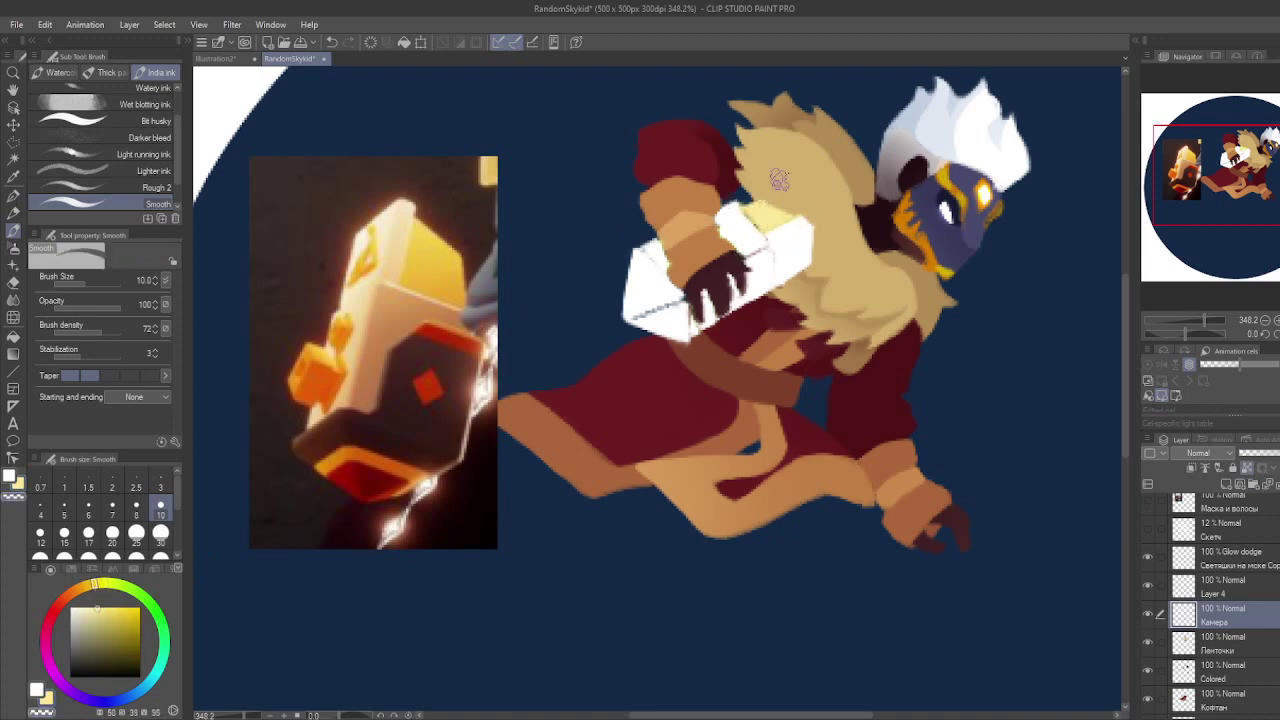
alt+click(716, 203)
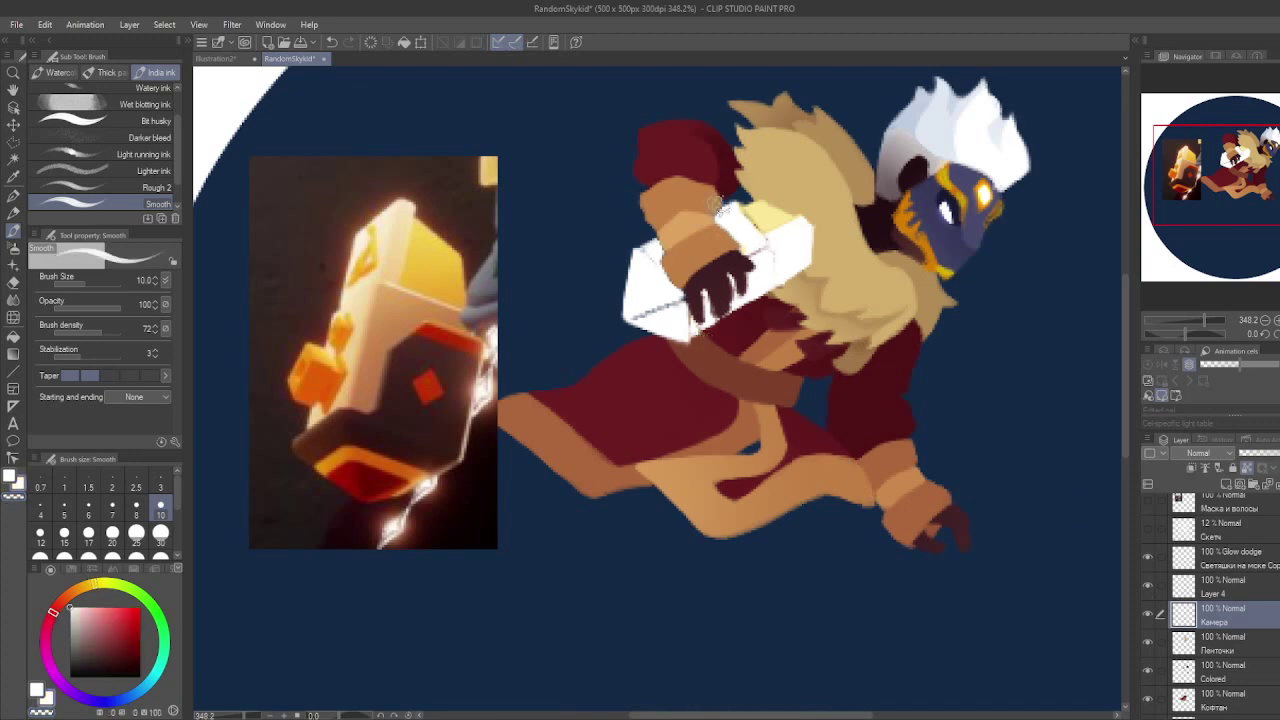
alt+click(735, 213)
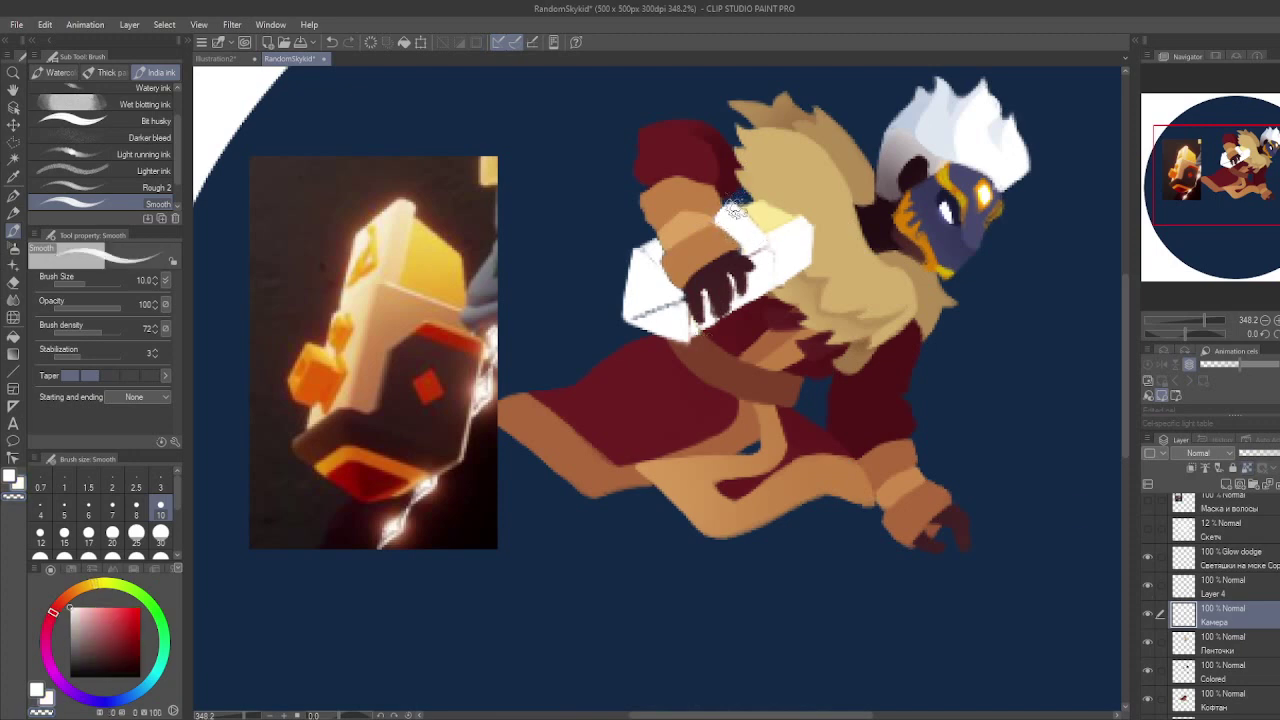
alt+click(735, 213)
Step: Select the camera's lower side face and shade it beige with the Soft airbrush
key(m)
mouse_move(815, 218)
mouse_down()
mouse_move(674, 378)
mouse_move(815, 218)
mouse_up()
key(b)
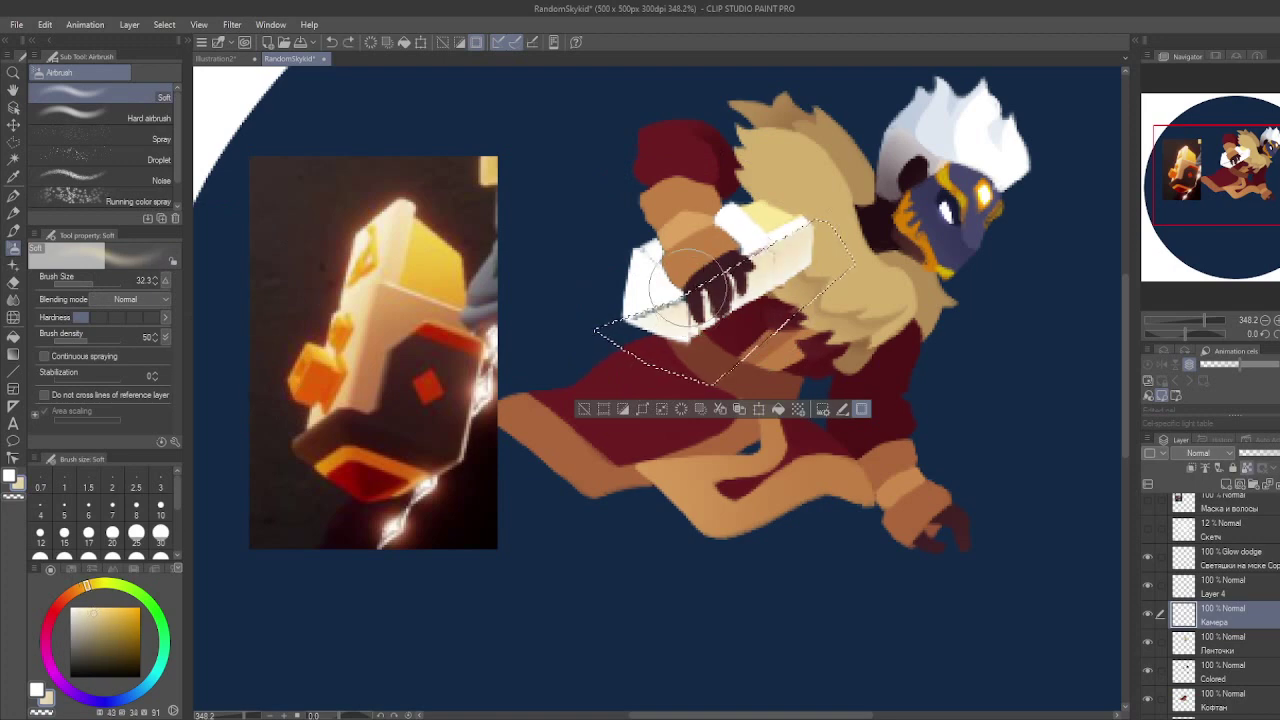
key(b)
key(ctrl+z)
click(100, 204)
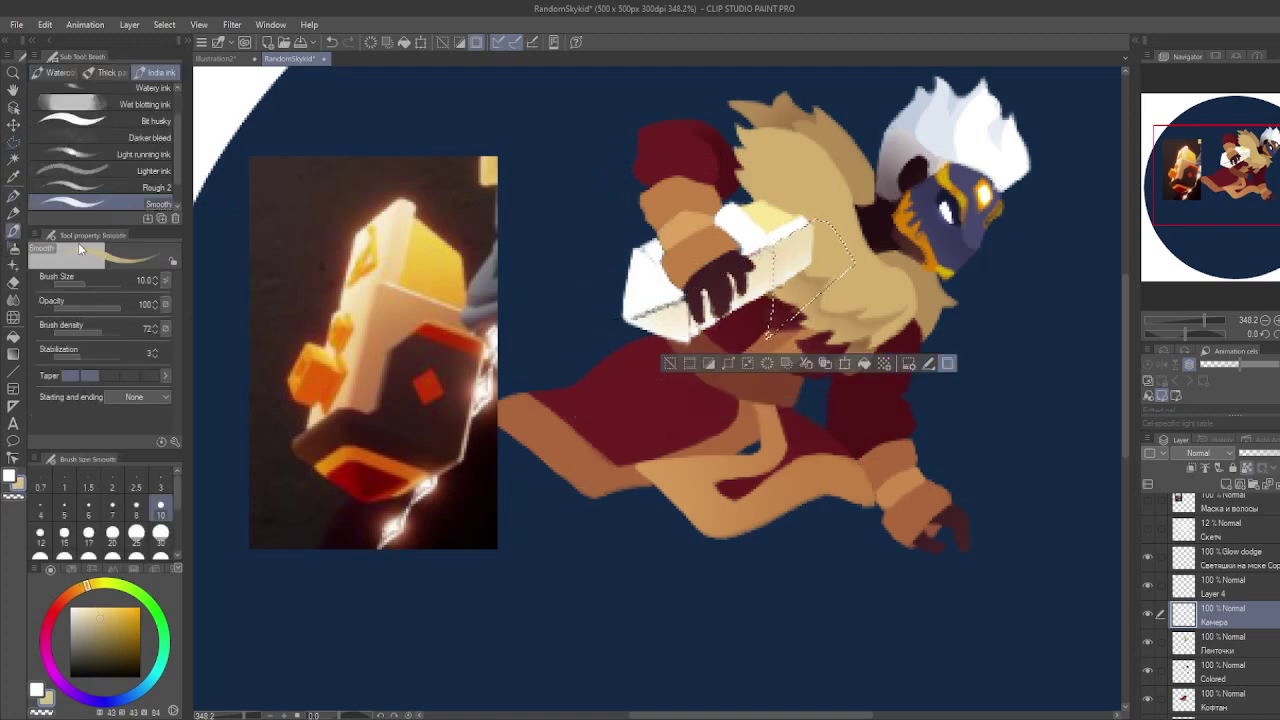
Step: Try to refine the far end of the camera's side face with sampled cream tones using the Smooth brush
alt+click(765, 295)
key(ctrl+d)
alt+click(770, 282)
alt+click(765, 248)
alt+click(796, 230)
alt+click(792, 250)
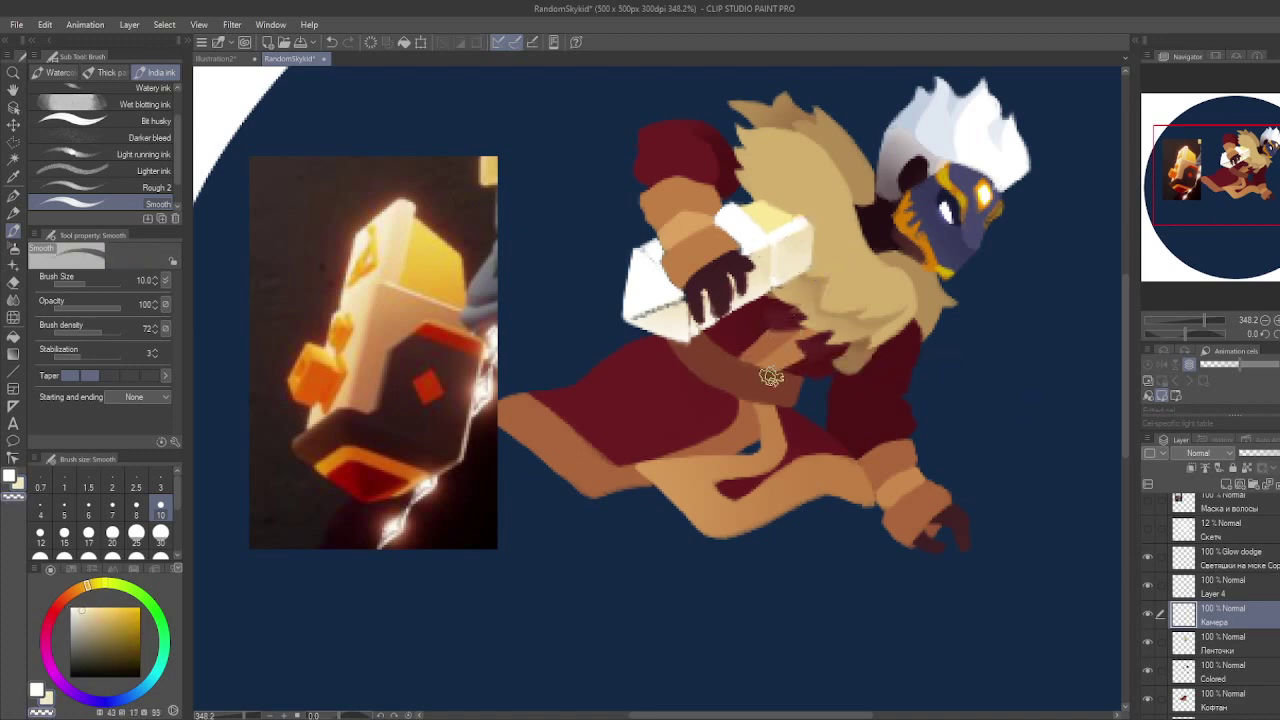
Step: Undo the last brush stroke and reshade the far end of the camera's selected side face beige with the Soft airbrush
key(ctrl+z)
key(b)
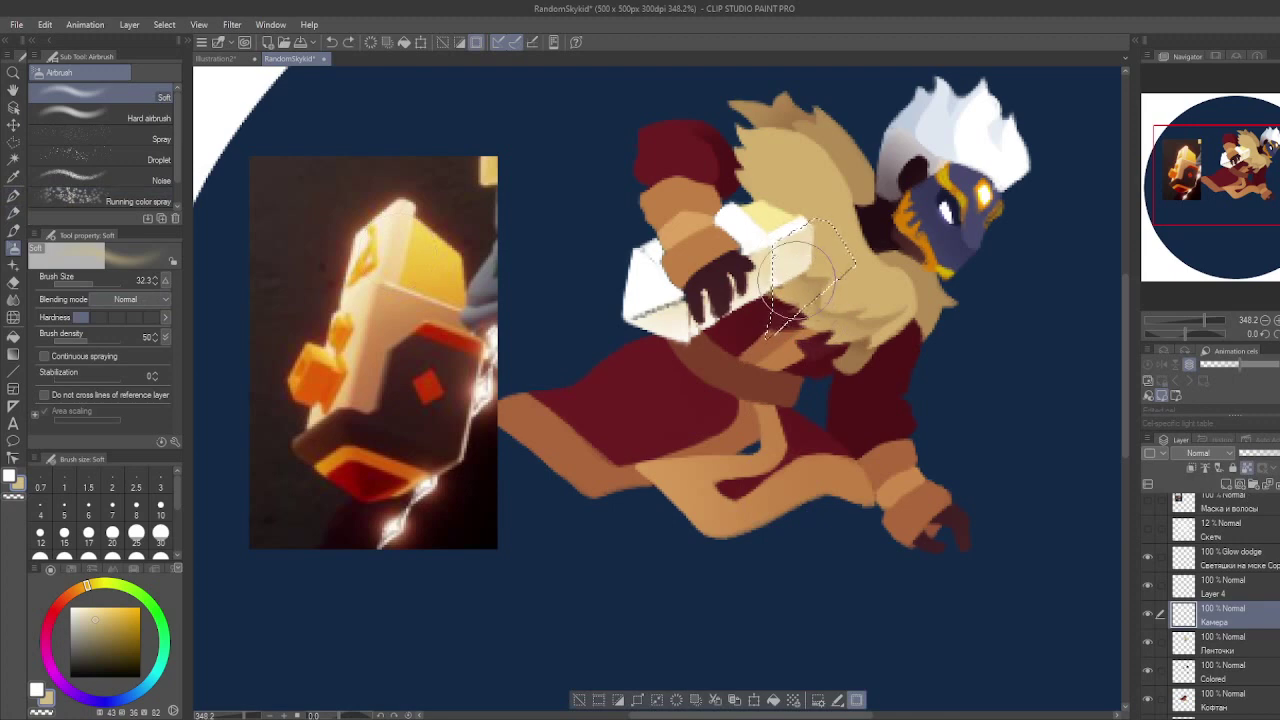
key(ctrl+d)
key(p)
Step: Paint the camera's end nearest the raised cuff a muted slate blue with the Smooth brush
alt+click(693, 386)
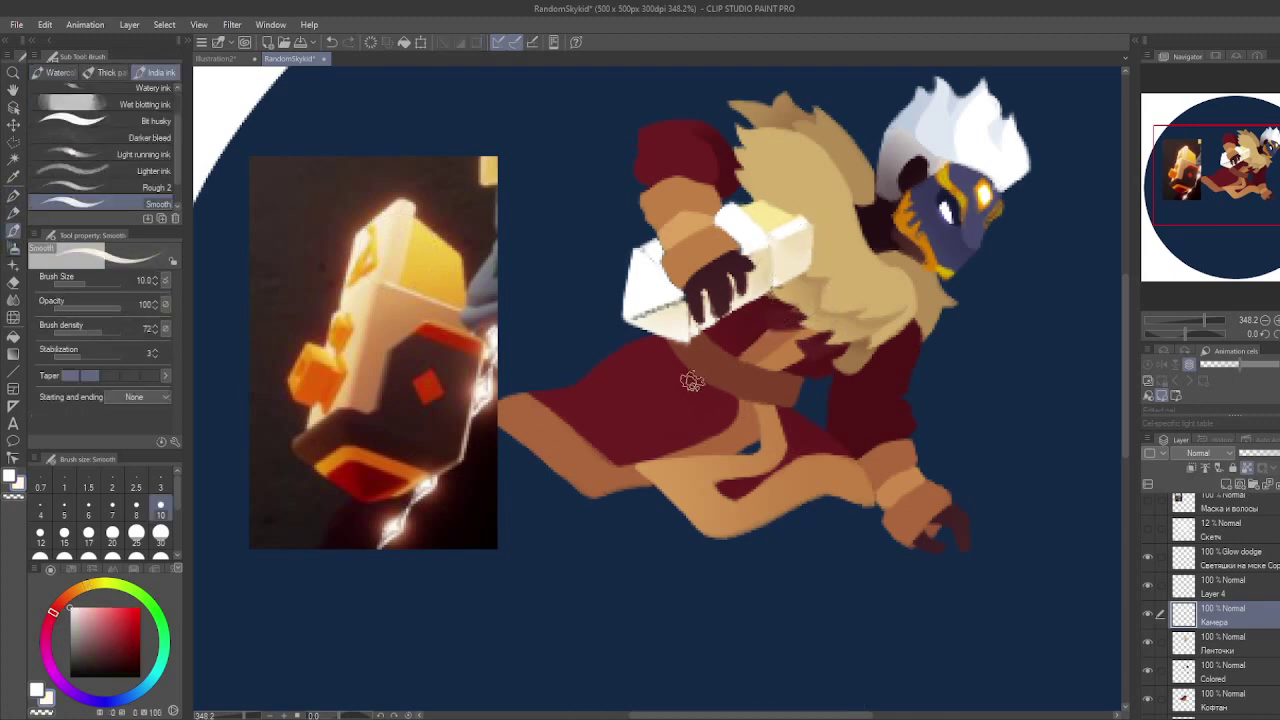
click(108, 646)
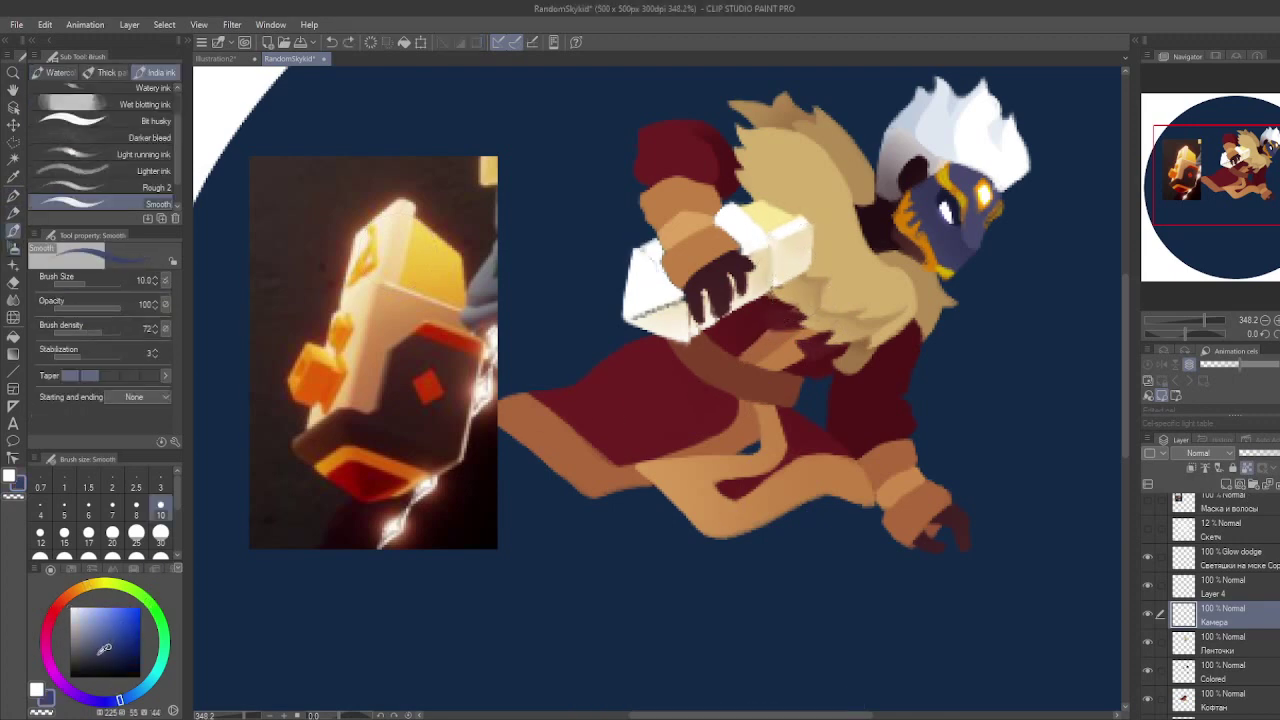
mouse_move(655, 270)
mouse_down()
mouse_move(619, 331)
mouse_move(697, 396)
mouse_move(630, 327)
mouse_up()
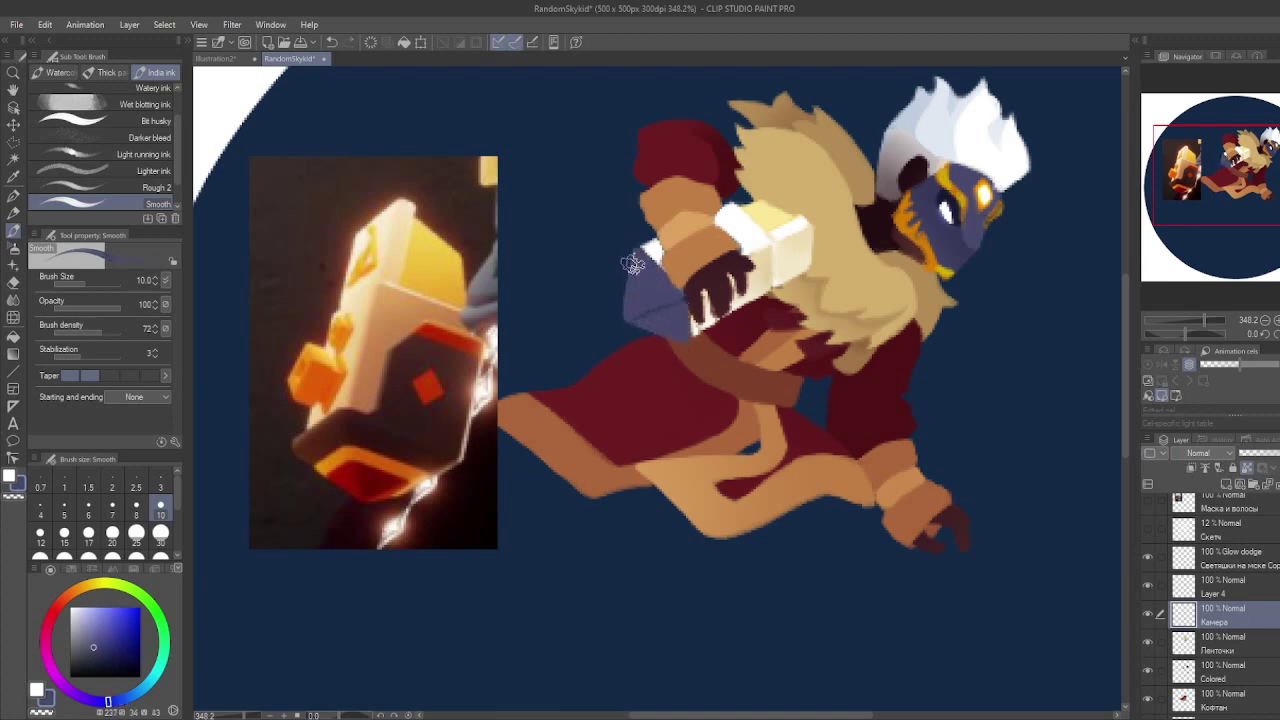
Step: Load the head, sleeve and hand shapes as a combined selection and extend the camera's slate-blue lower corner
ctrl+click(1183, 503)
scroll(1210, 600, down, 1)
scroll(1210, 600, up, 2)
ctrl+shift+click(1183, 517)
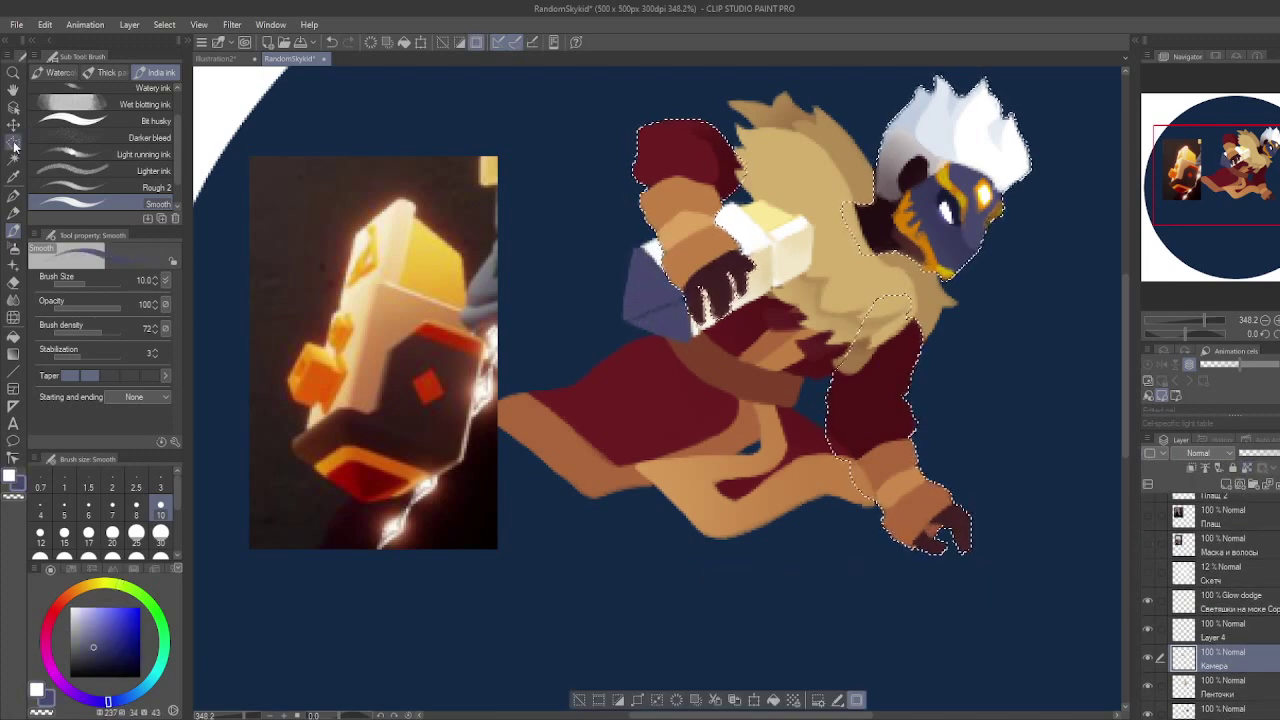
key(m)
click(622, 320)
key(b)
drag(614, 314, 676, 337)
key(b)
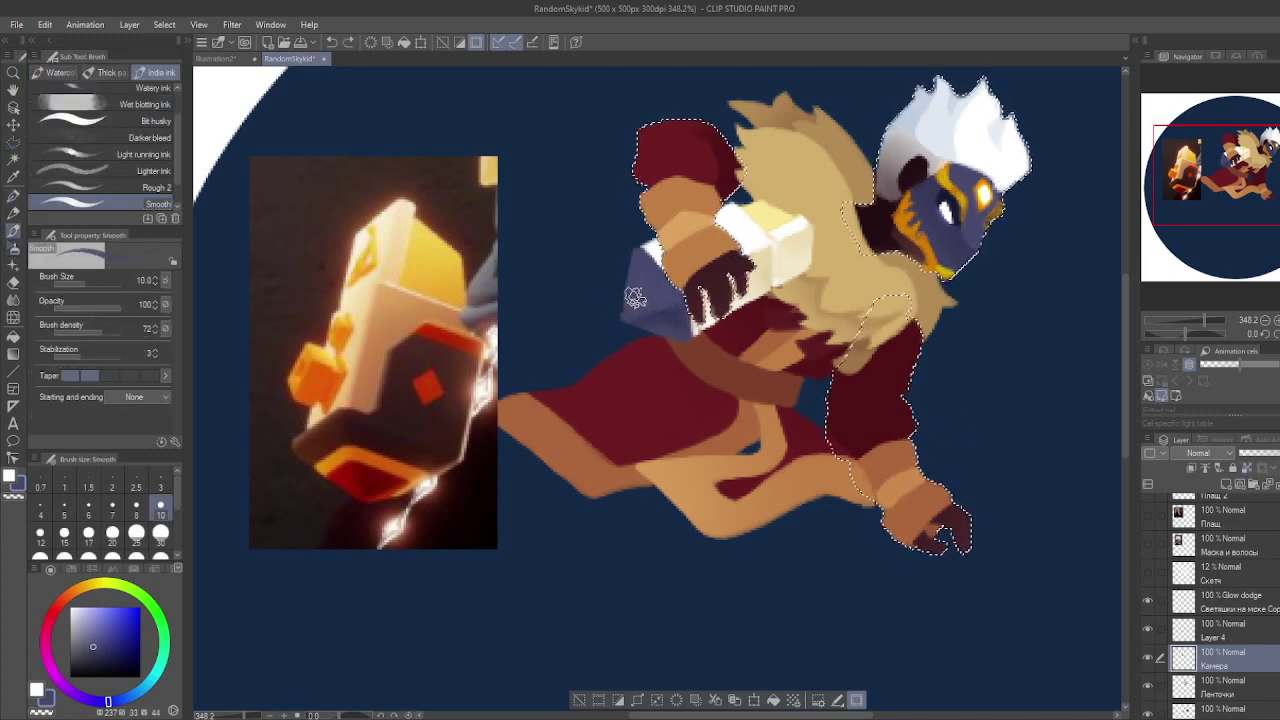
Step: Retouch the cream gaps between the fingers and cover the camera's remaining white patches beside the cuff with slate blue
alt+click(703, 318)
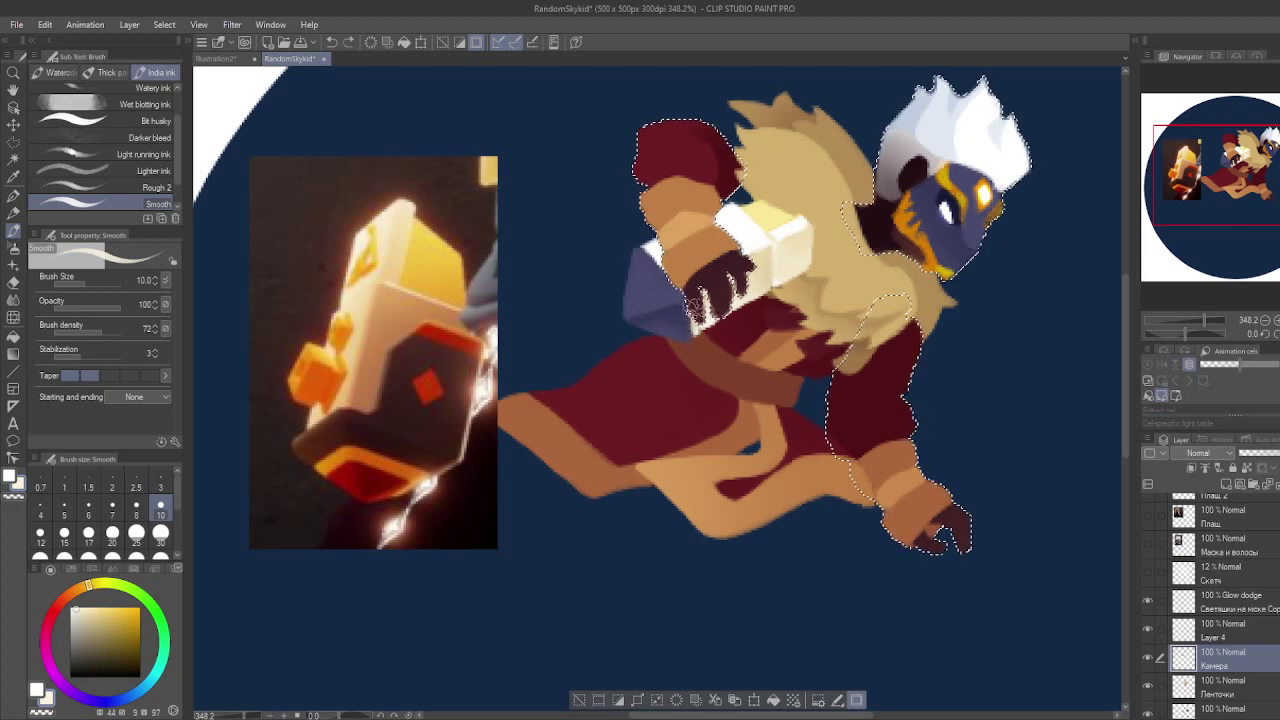
key(ctrl+d)
alt+click(636, 254)
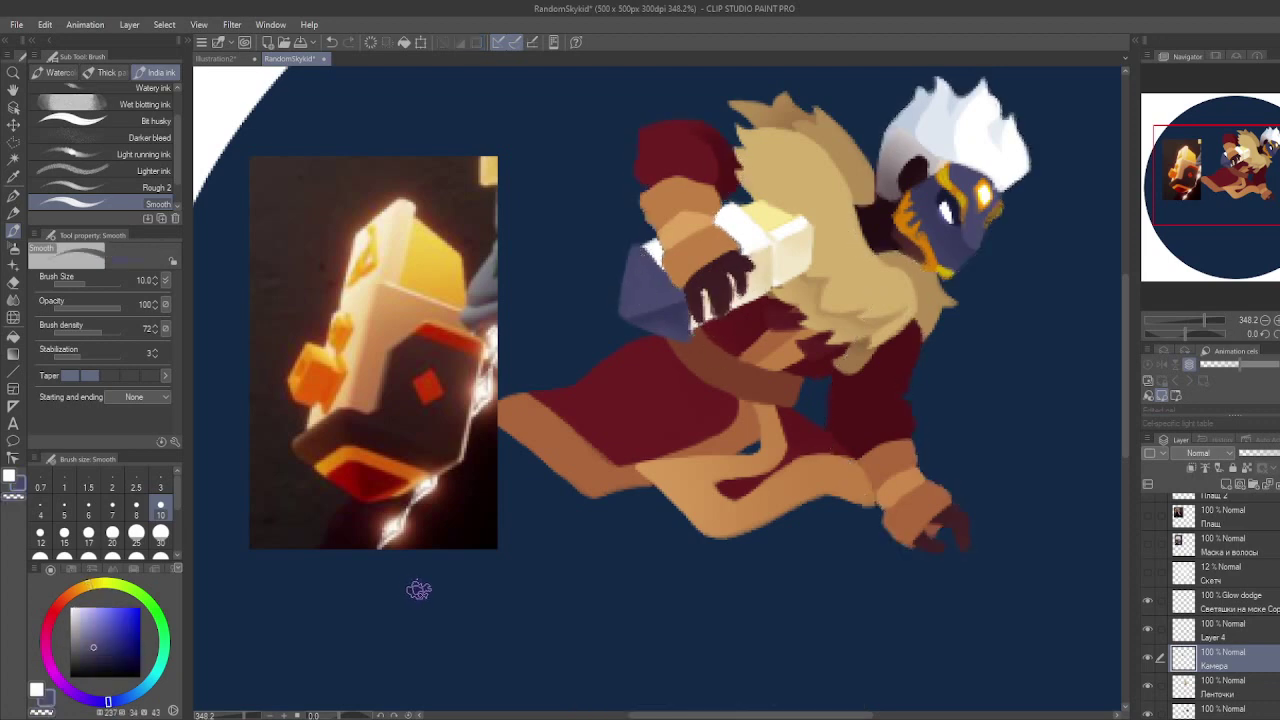
key(ctrl+shift+d)
mouse_move(645, 255)
mouse_down()
mouse_move(652, 222)
mouse_move(650, 250)
mouse_up()
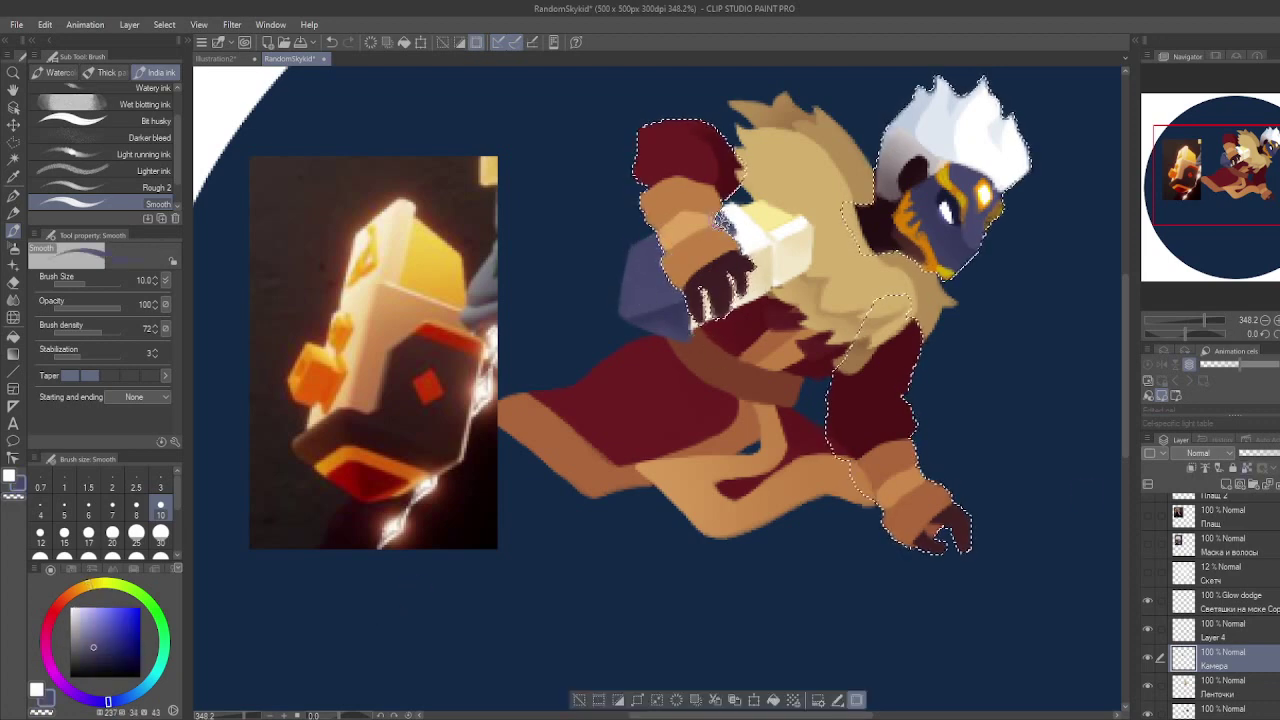
key(ctrl+d)
Step: Paint a pale yellow band and an orange tip with a darker red-orange underside on the camera's blue end
click(93, 586)
click(97, 603)
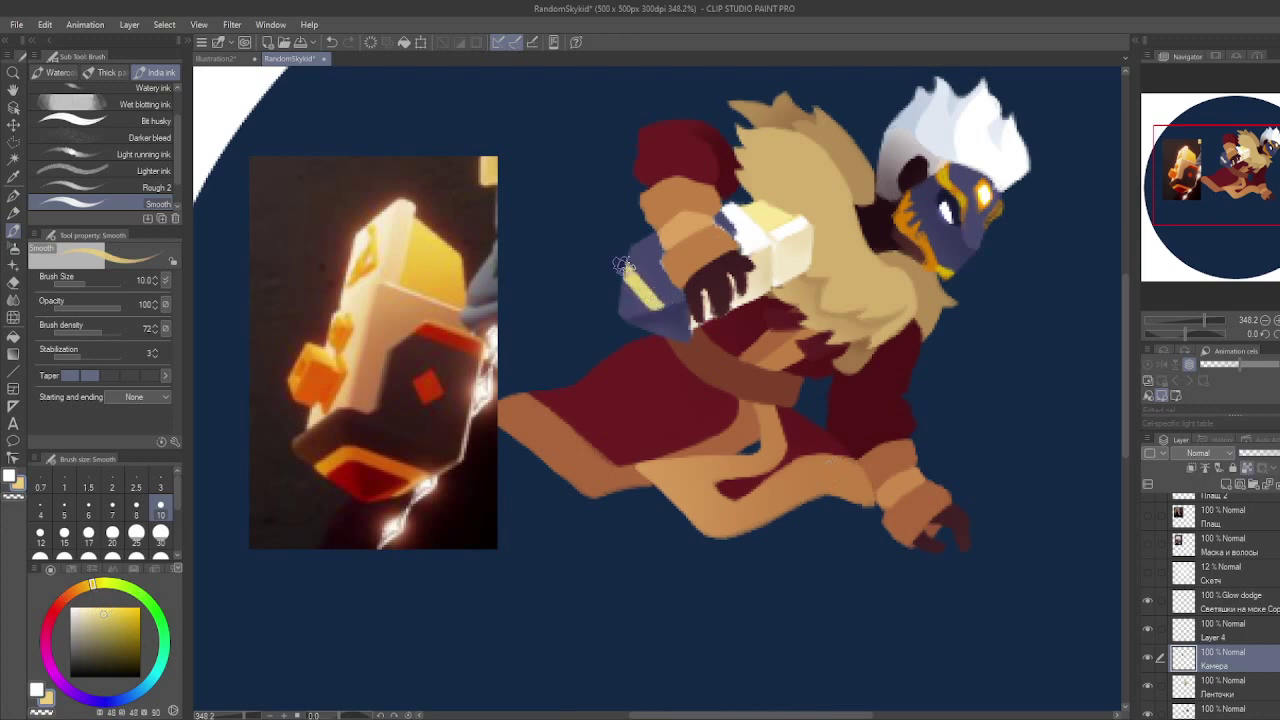
click(121, 621)
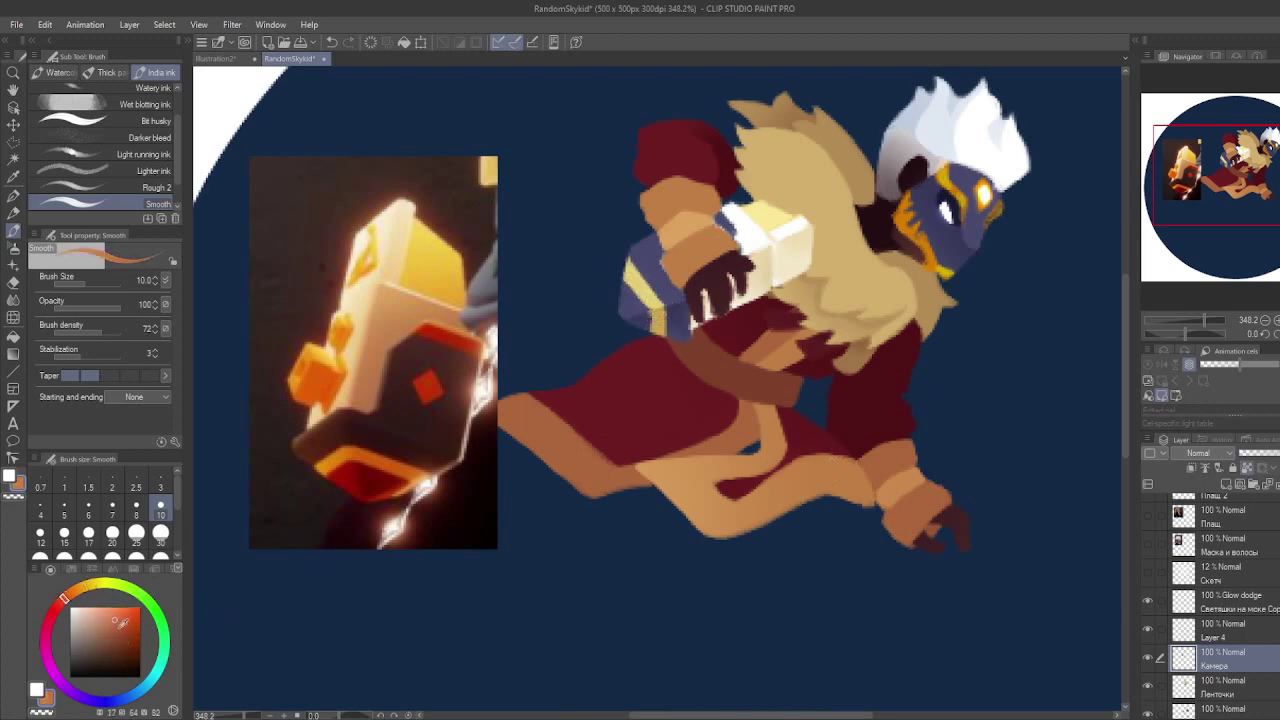
alt+click(655, 290)
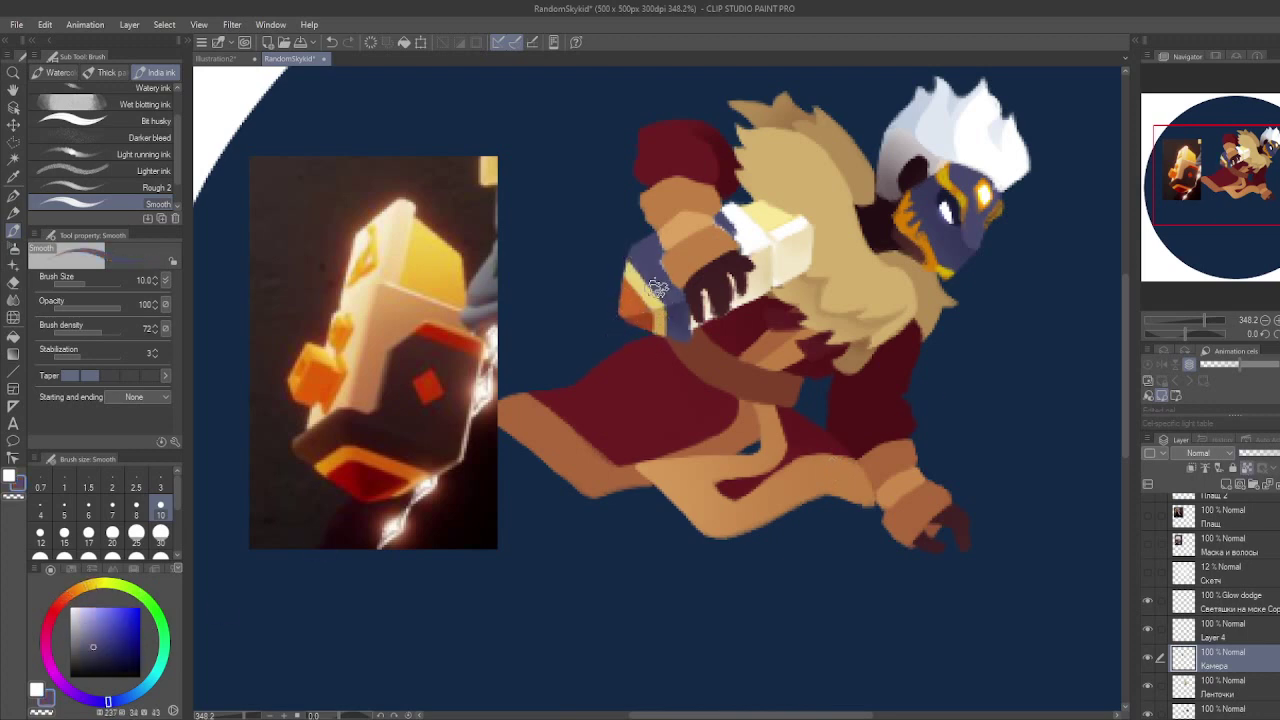
alt+click(638, 318)
alt+click(718, 218)
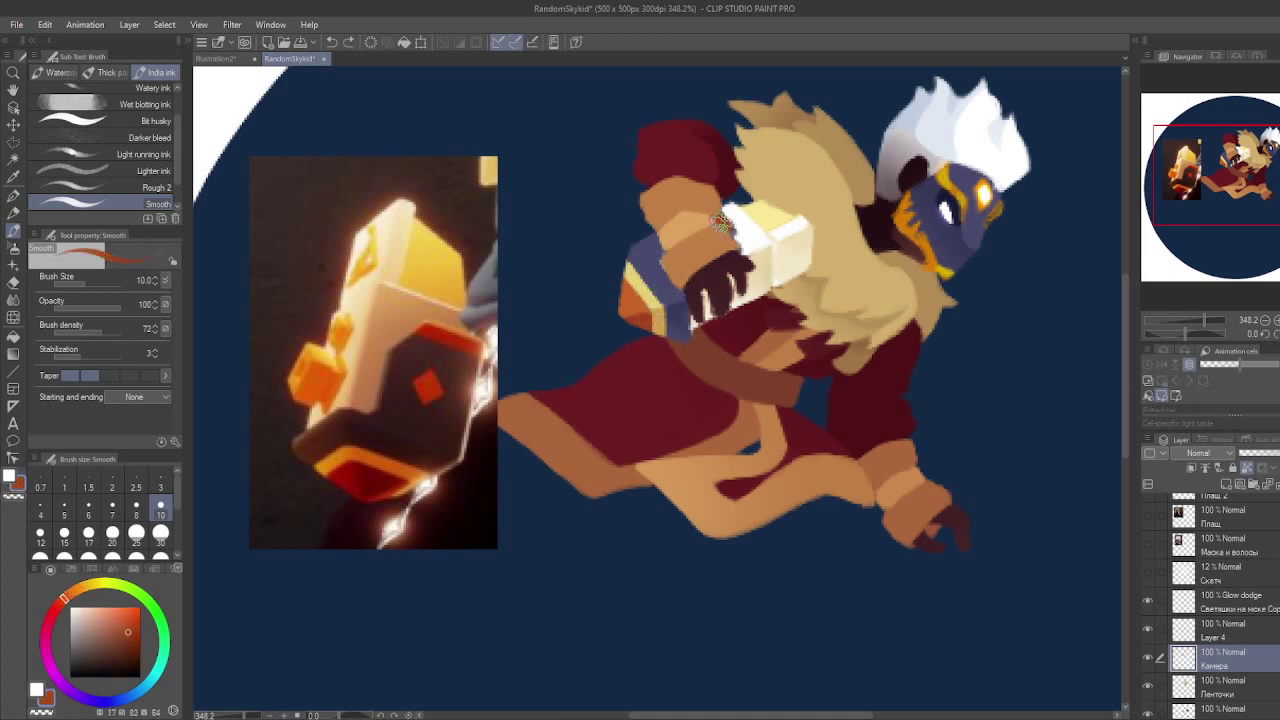
Step: Add Layer 5 above the Камера layer and paint the golden emblem and accents on the camera's pale side
alt+click(684, 308)
ctrl+click(1184, 658)
alt+click(722, 310)
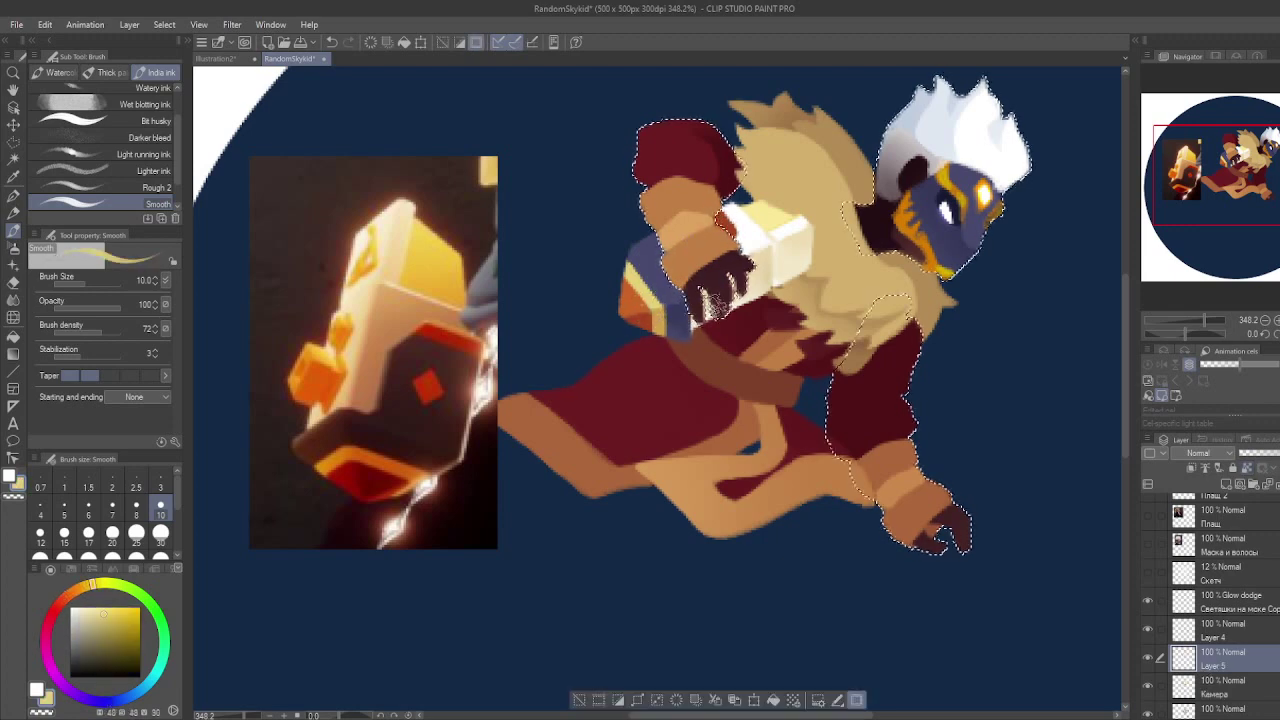
drag(728, 302, 742, 288)
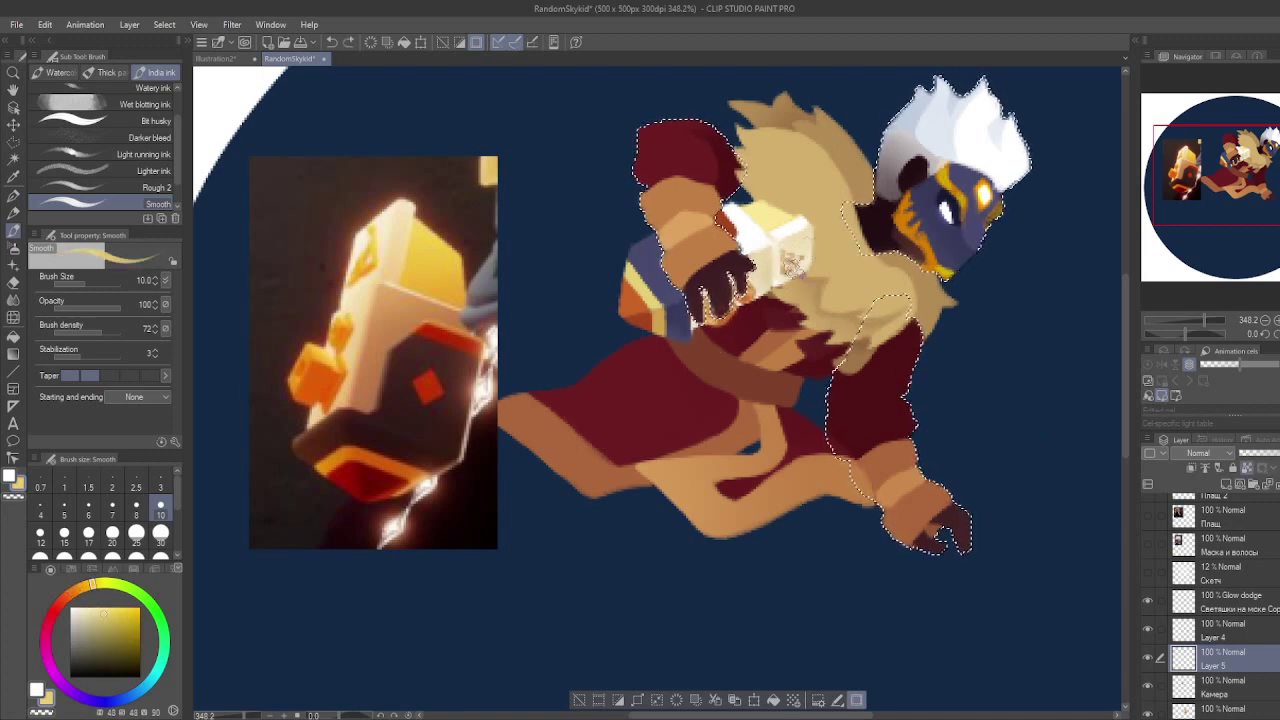
key(ctrl+d)
Step: Mirror the canvas view and retouch the camera's white edge beside the cuff with sampled tones
key(h)
alt+click(520, 218)
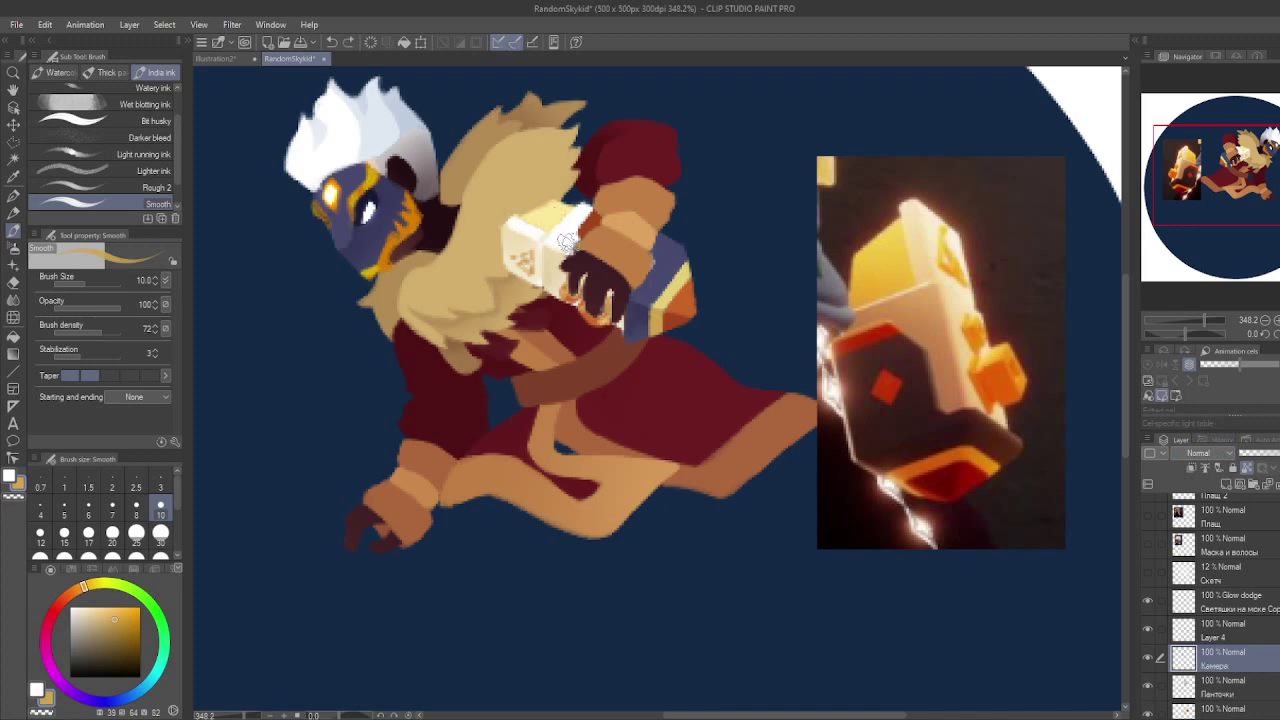
alt+click(540, 220)
key(alt+bracketleft)
key(alt+bracketleft)
key(alt+bracketleft)
key(alt+bracketleft)
key(alt+bracketleft)
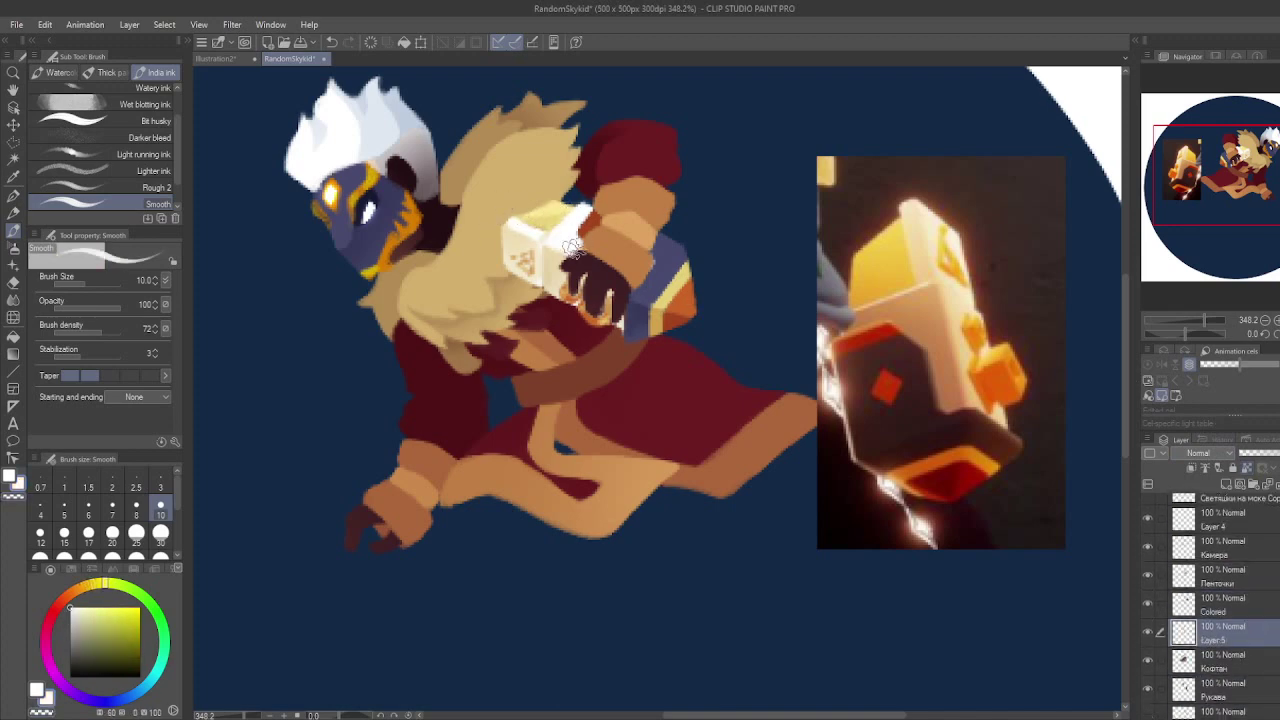
Step: Place Layer 5 beneath the Рукава layer and retouch the camera around the fingers with sampled colours
click(1211, 644)
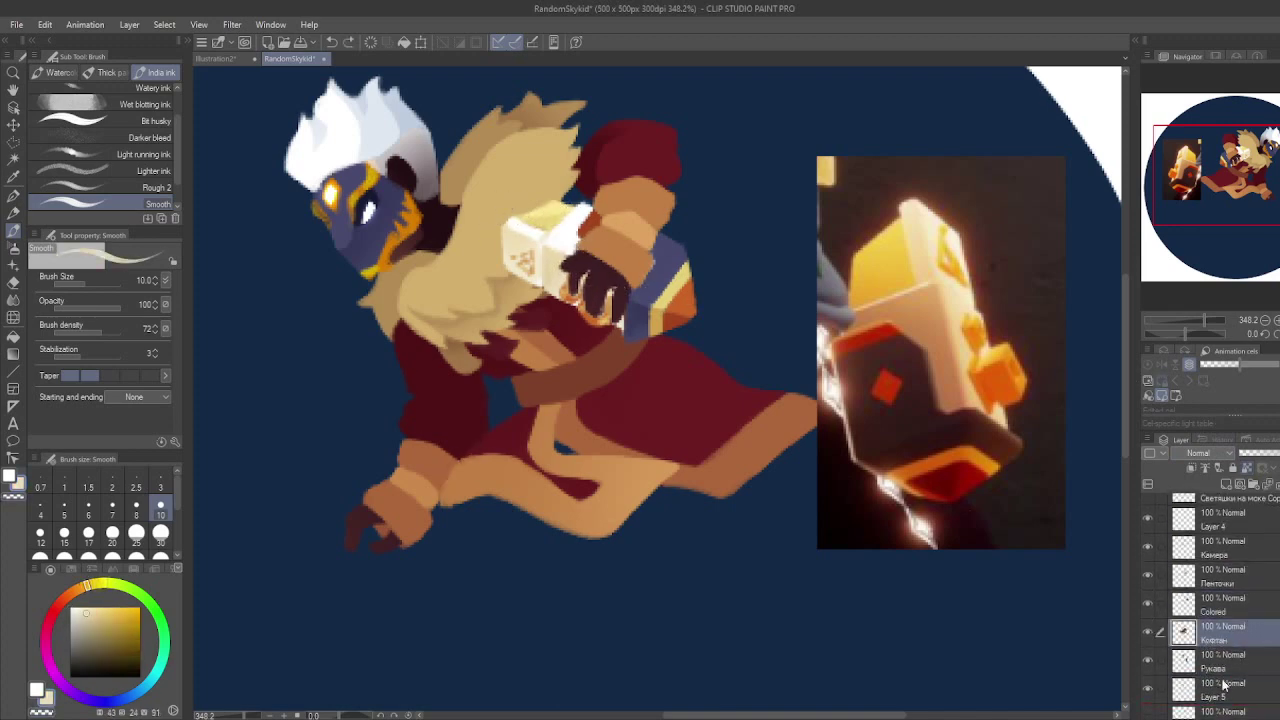
alt+click(580, 298)
alt+click(665, 280)
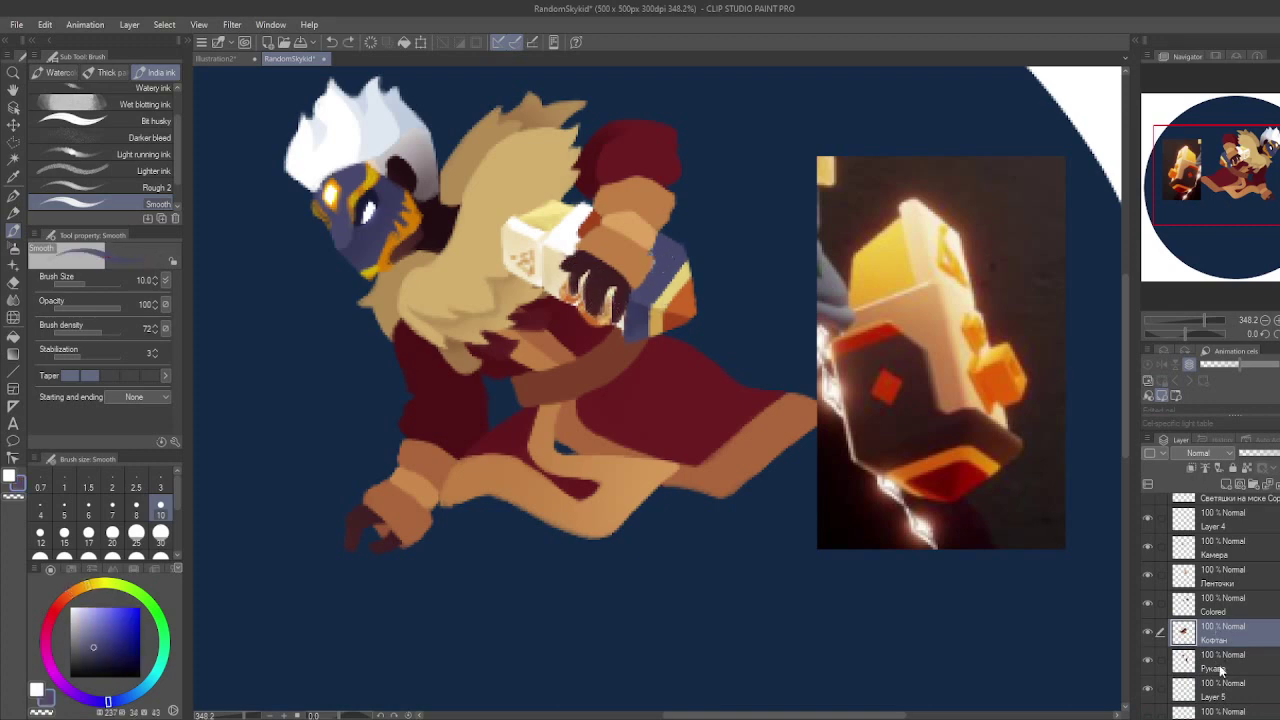
key(alt+bracketleft)
key(alt+bracketleft)
alt+click(598, 222)
alt+click(671, 262)
alt+click(678, 290)
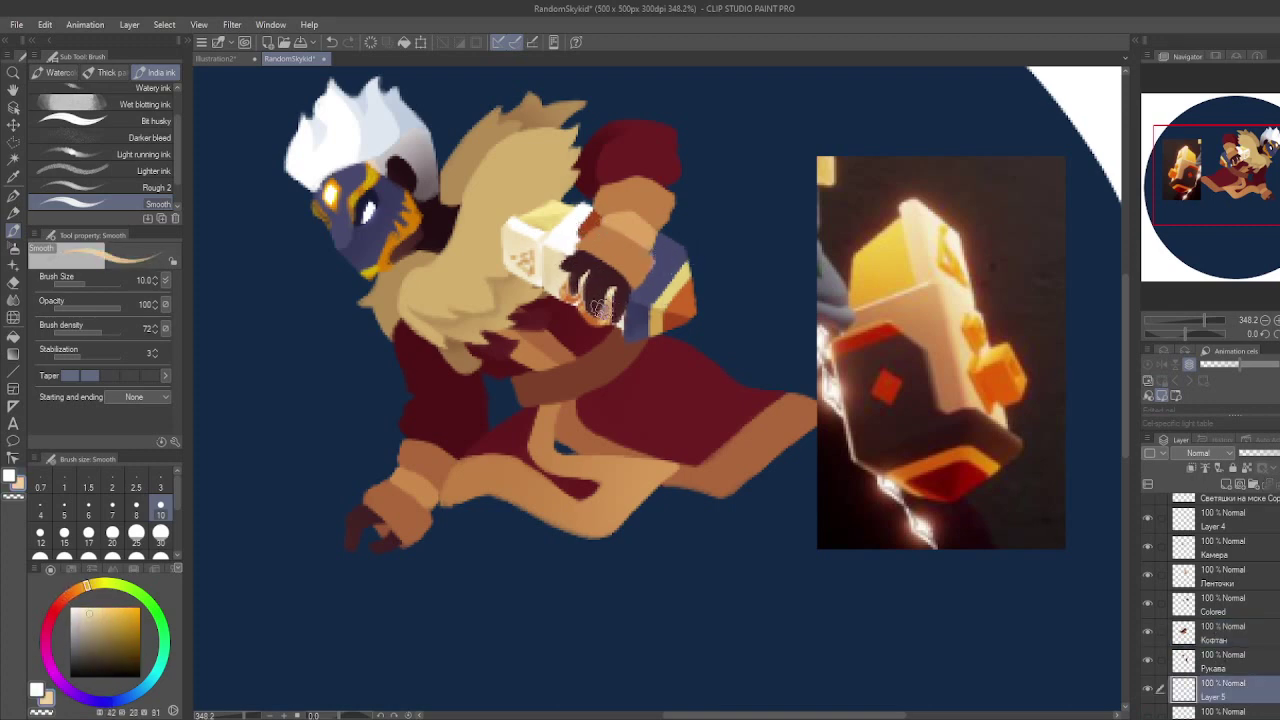
Step: Return to the Камера layer and sample its slate blue for retouching the striped end
key(alt+bracketright)
key(alt+bracketright)
alt+click(685, 316)
alt+click(660, 262)
key(alt+bracketright)
key(alt+bracketright)
key(alt+bracketright)
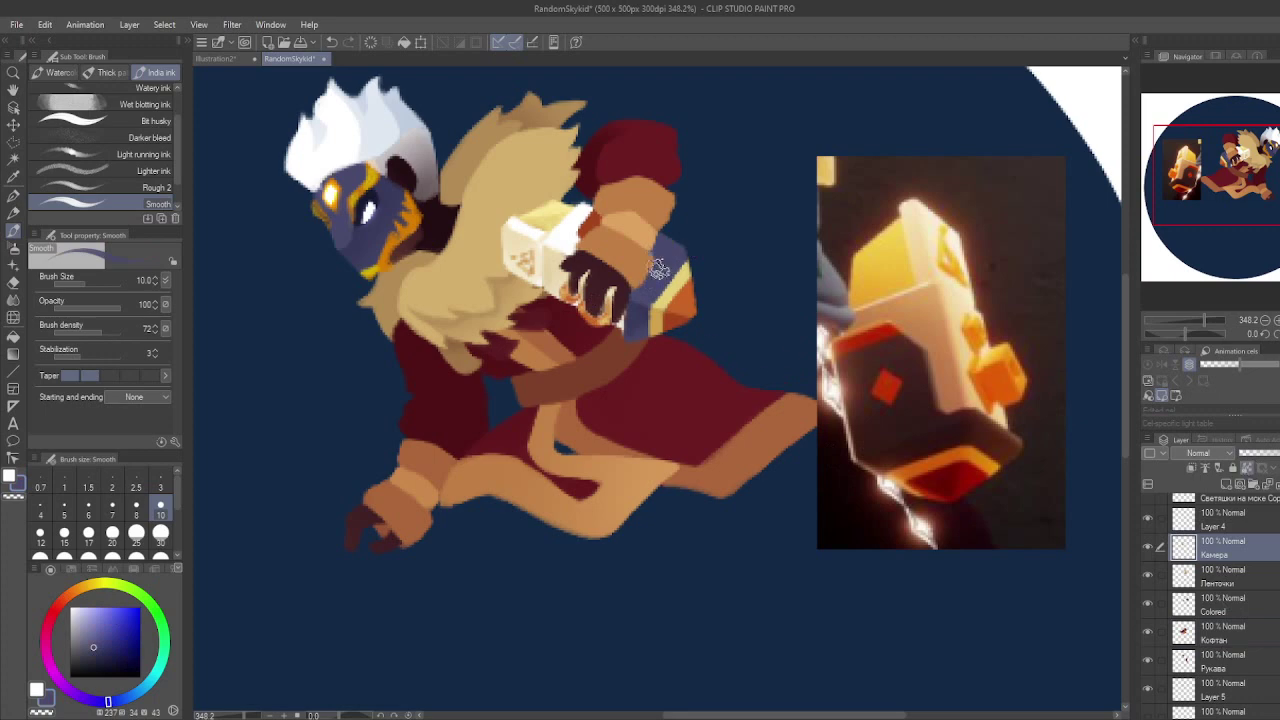
Step: Paint the coat's brown underside and add a bright accent to its front on the Glow dodge layer Светяшка на кофтане
key(ctrl+alt+0)
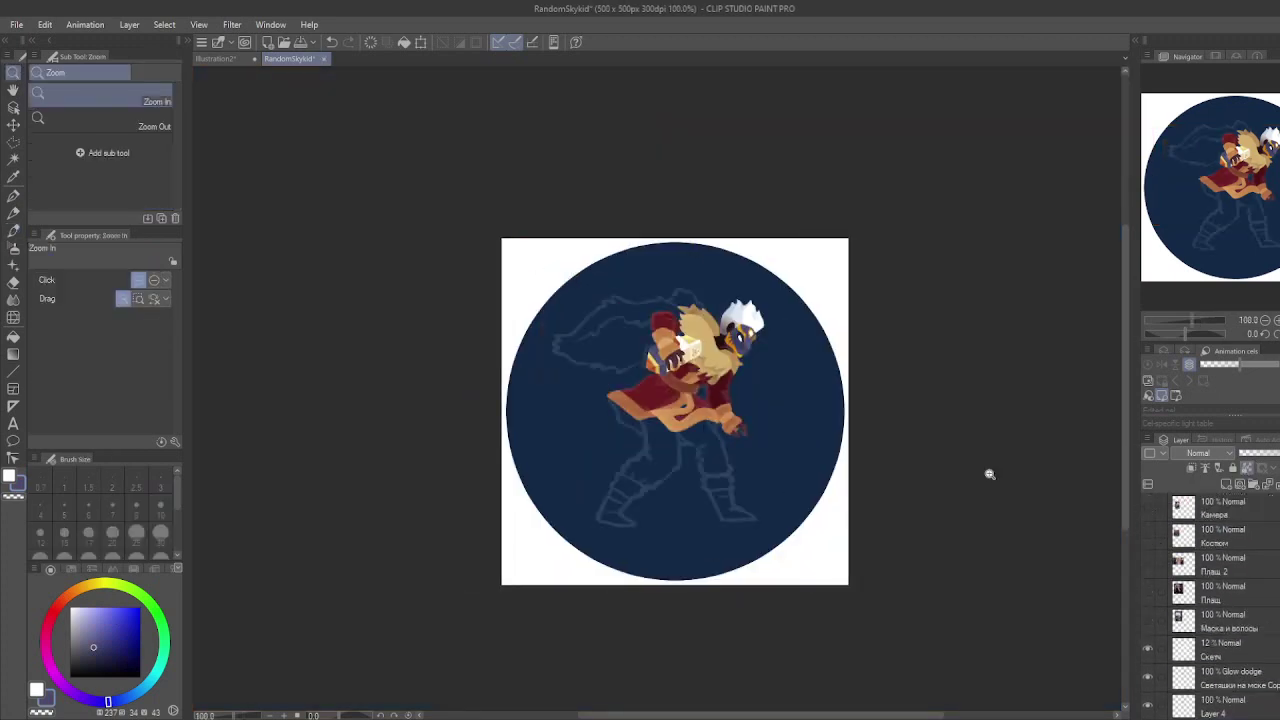
scroll(989, 474, up, 5)
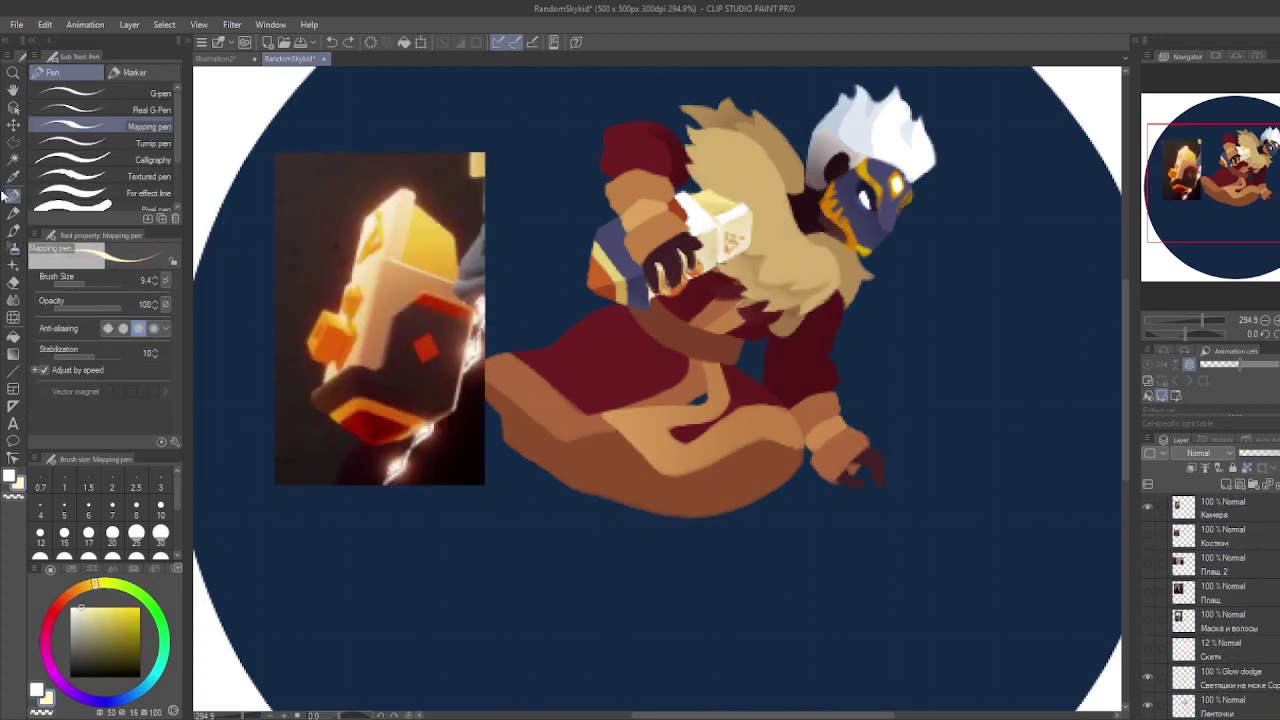
key(b)
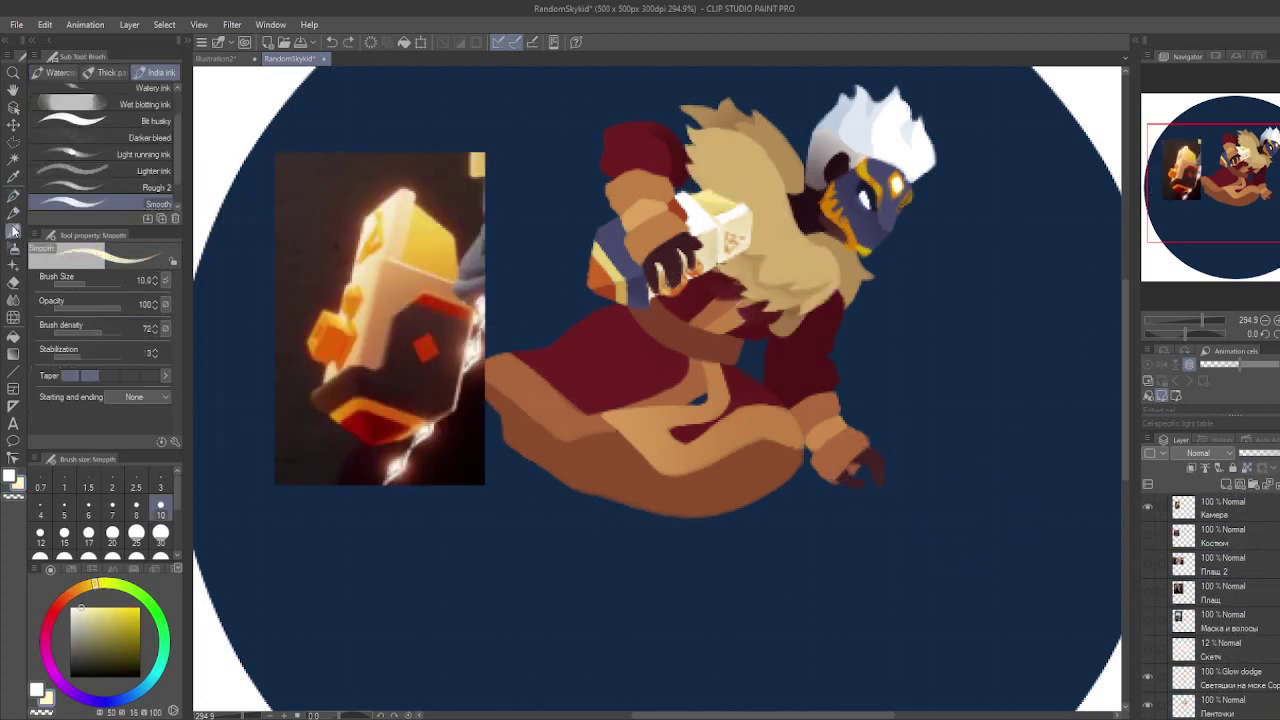
scroll(1220, 600, down, 3)
click(1229, 600)
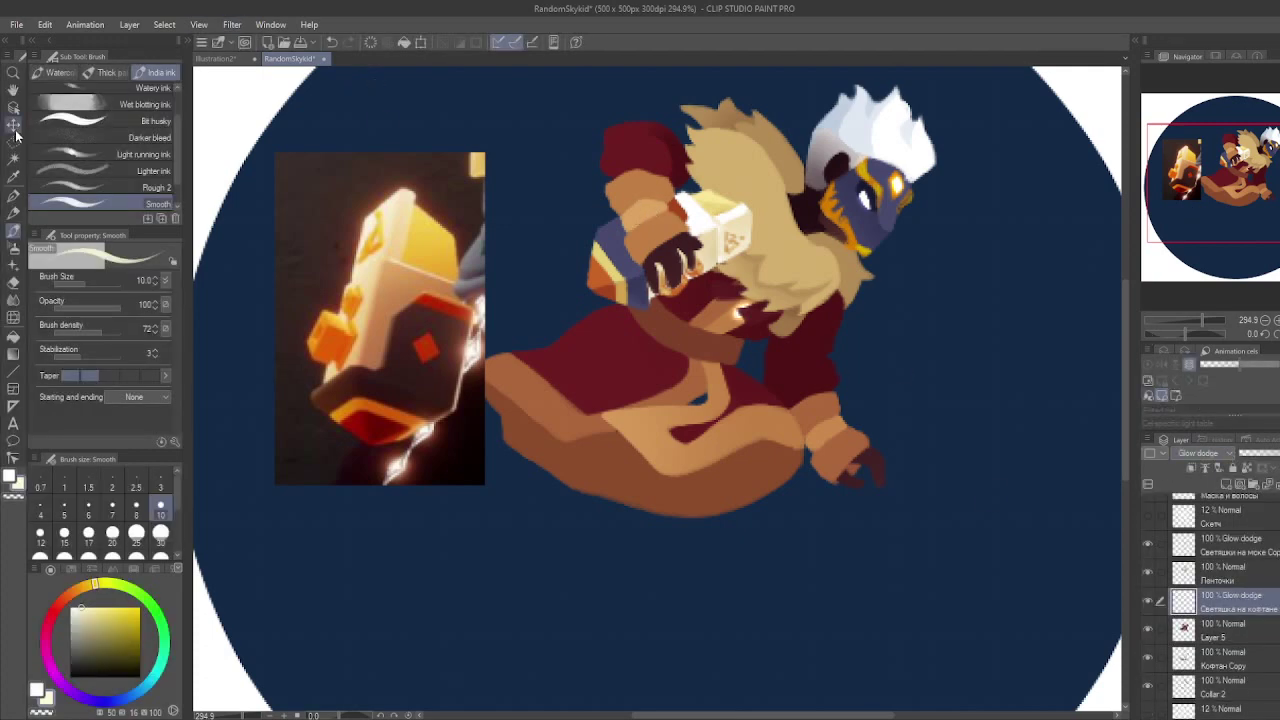
Step: Merge the upper figure layers into Collar 2, keeping Кофтан Copy as a separate layer beneath it
click(13, 72)
click(1210, 558)
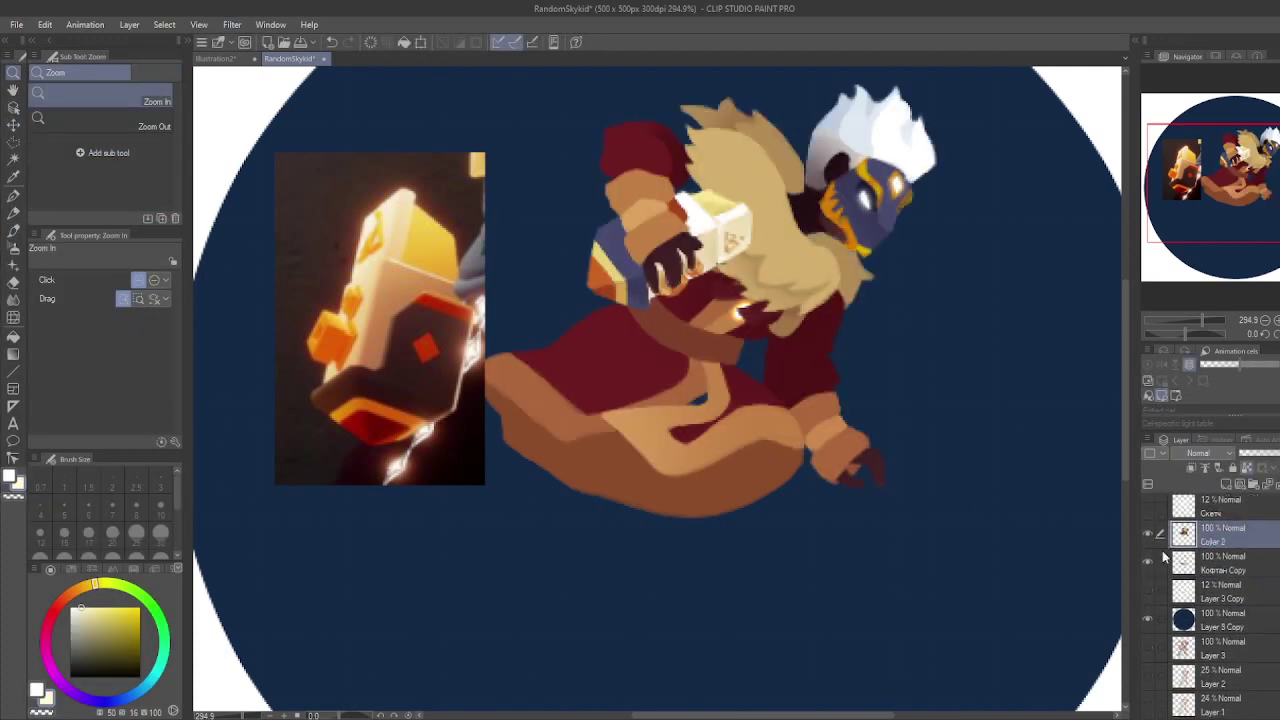
click(1207, 572)
Step: Trace the sketched cape's outline and inner fold in light green on a new Layer 4 with the Smooth brush
key(b)
alt+click(689, 180)
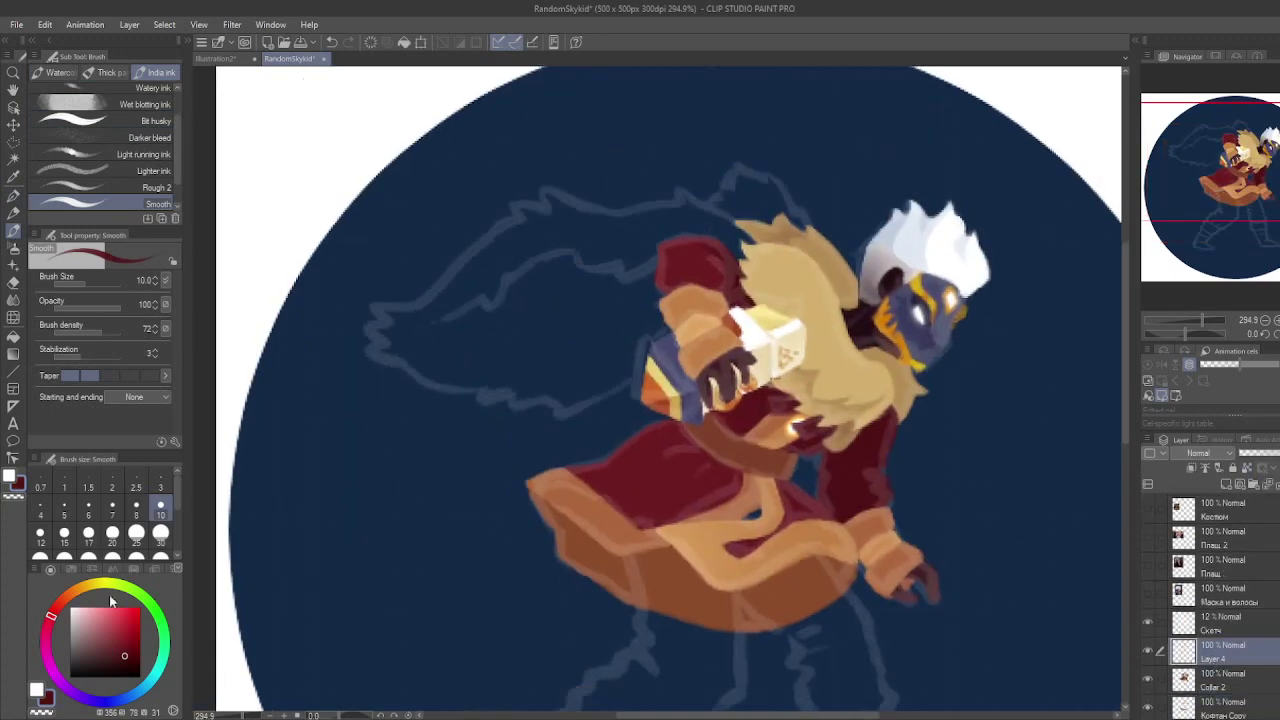
alt+click(725, 222)
mouse_move(631, 209)
mouse_down()
mouse_move(372, 322)
mouse_move(418, 378)
mouse_move(609, 393)
mouse_up()
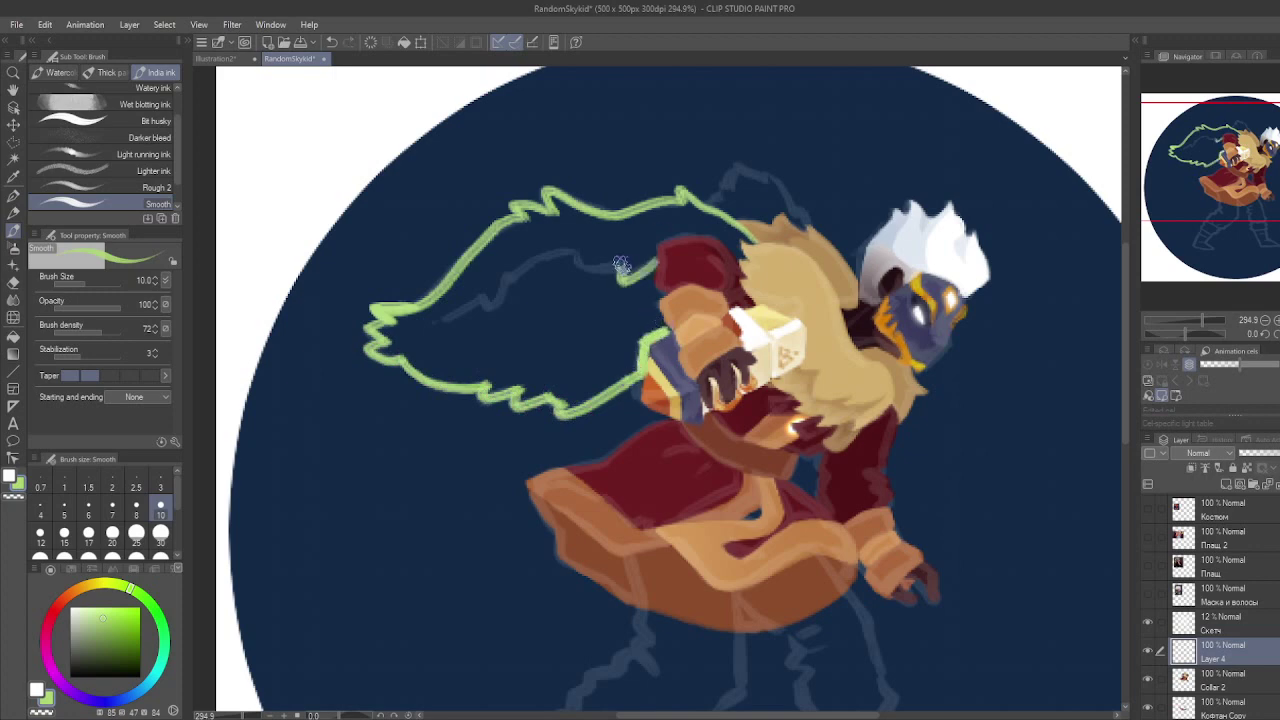
mouse_move(622, 268)
mouse_down()
mouse_move(550, 255)
mouse_move(437, 322)
mouse_up()
Step: Move Layer 4 below Collar 2 and trace the cape's jagged tuft behind the fur collar in light green
key(ctrl+[)
scroll(1277, 628, down, 1)
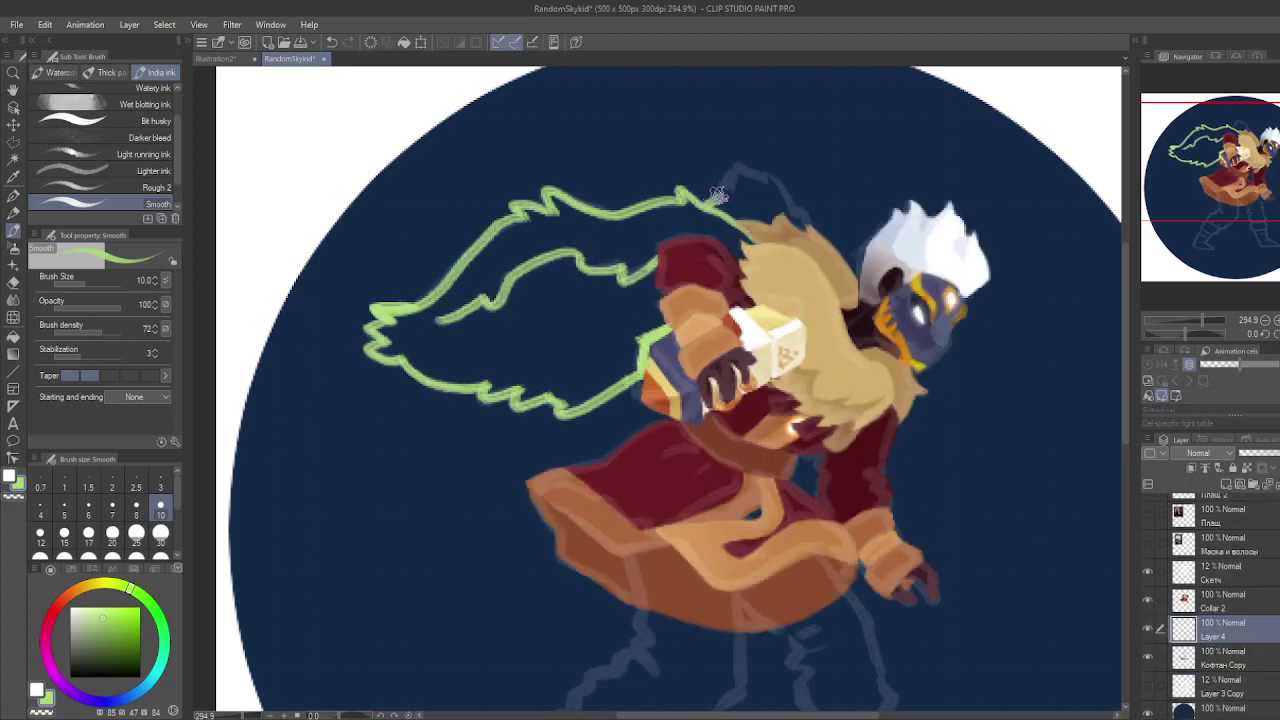
drag(718, 193, 805, 230)
Step: Select the traced cape with the Polyline selection and fill its interior light green
key(m)
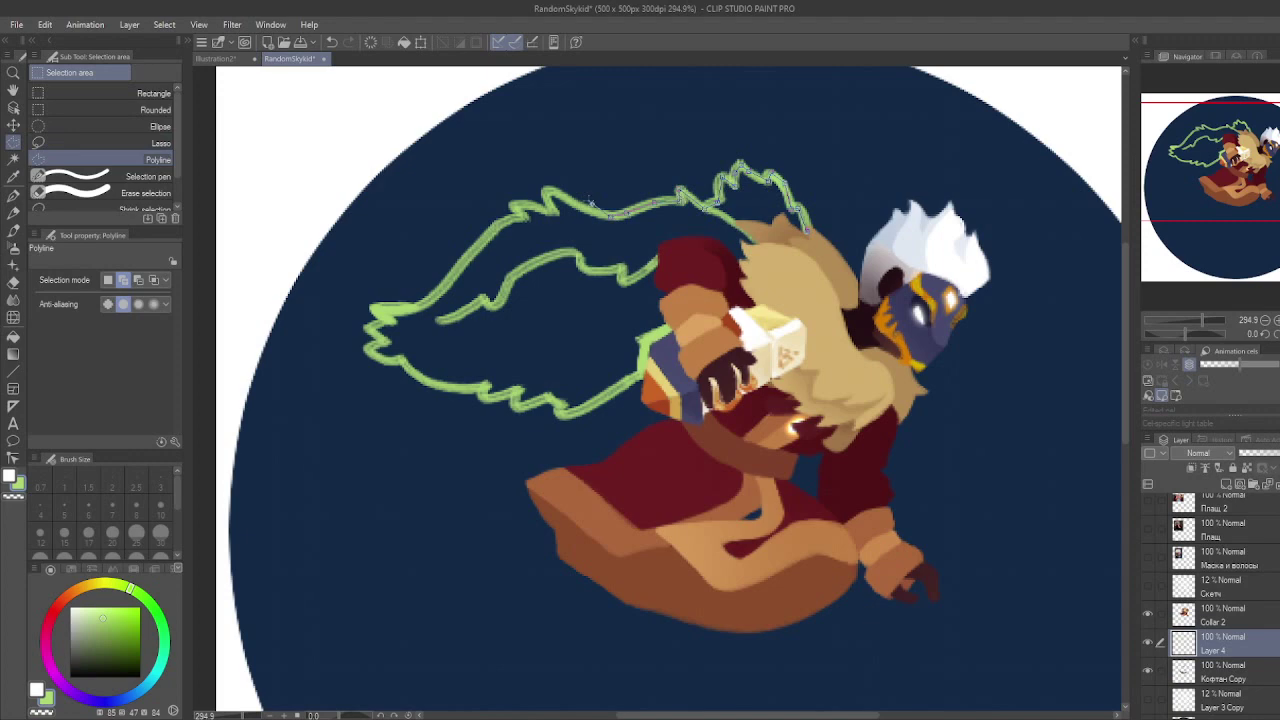
double_click(564, 410)
key(b)
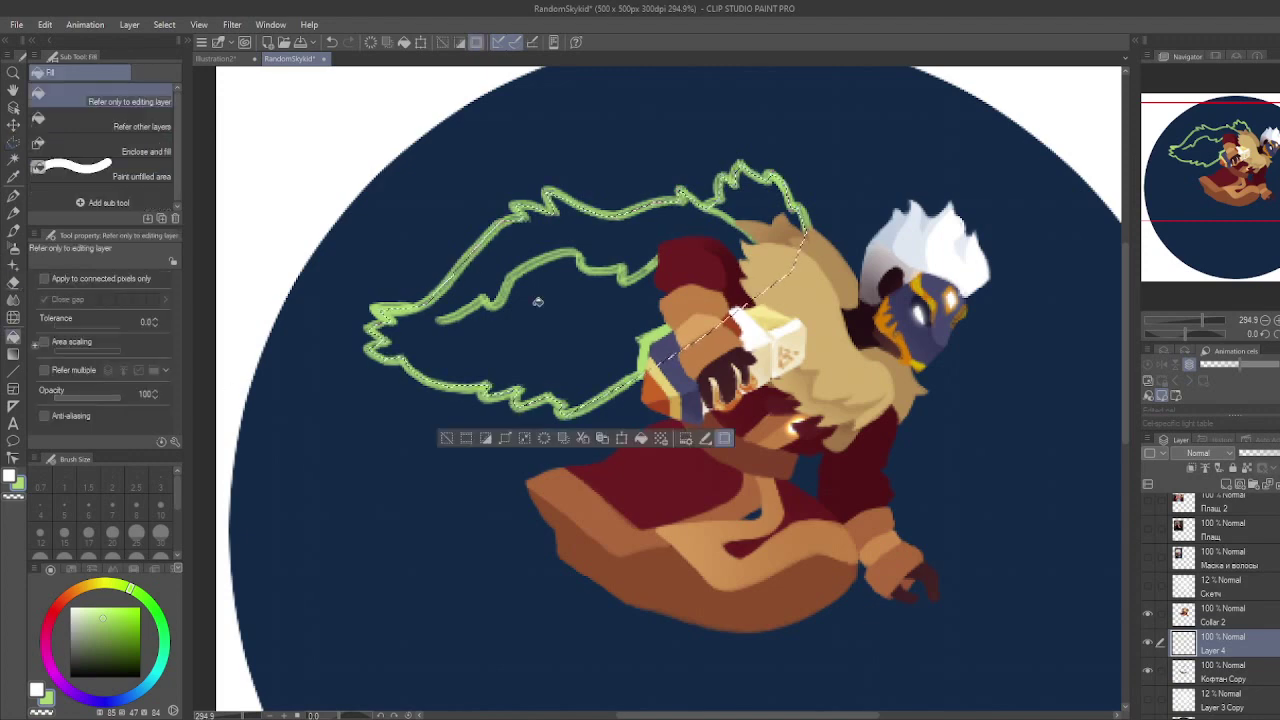
key(alt+BackSpace)
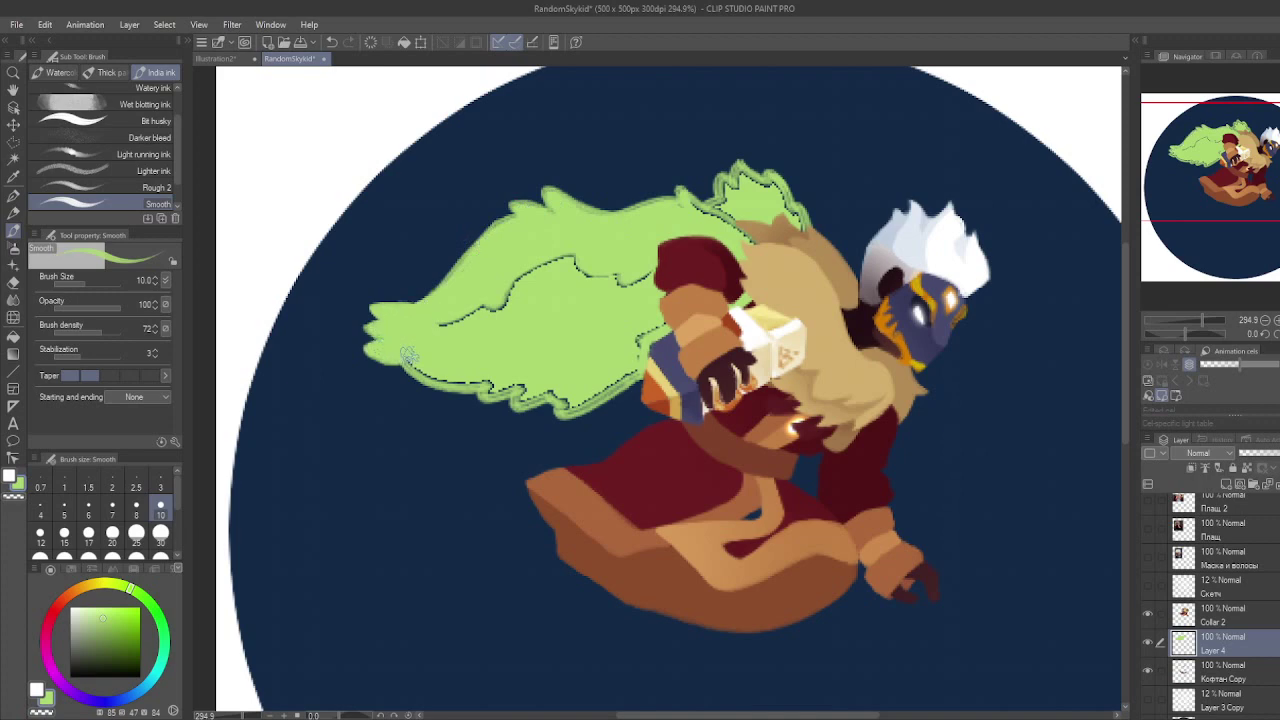
Step: Move Layer 4 below Кофтан Copy and recolour the whole cape very dark maroon
key(ctrl+bracketleft)
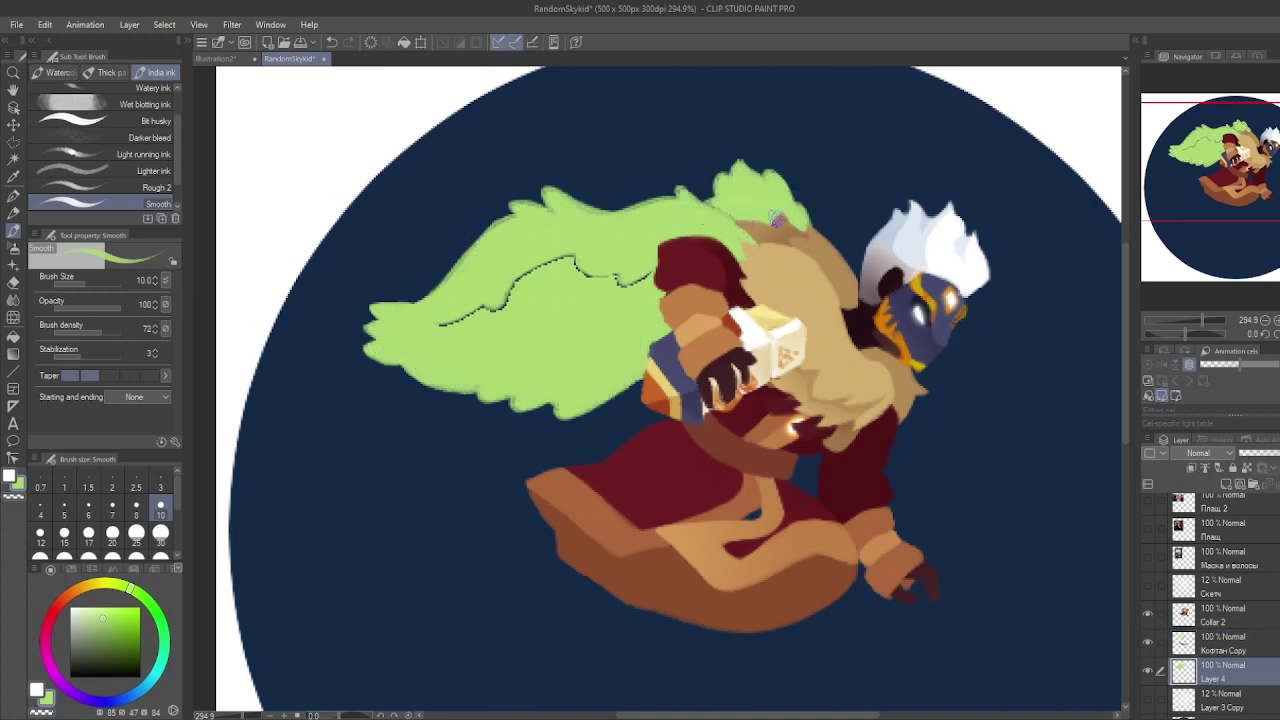
alt+click(880, 440)
key(alt+BackSpace)
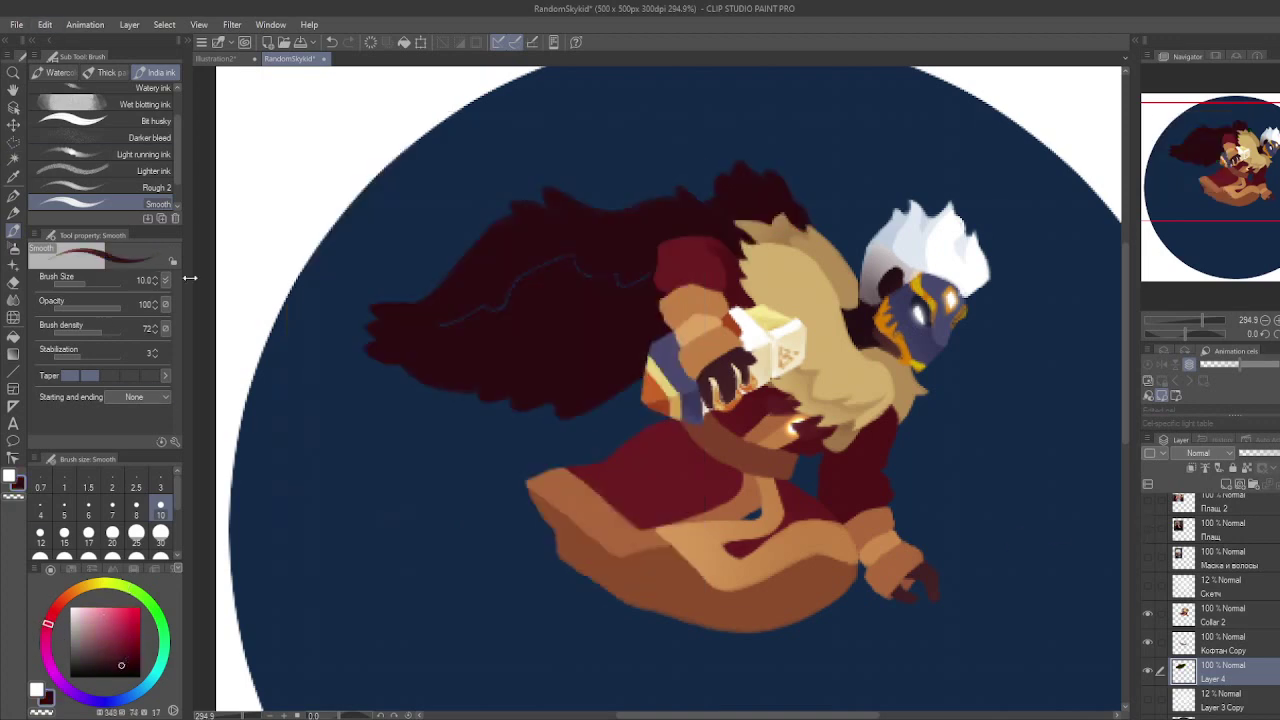
Step: Select the cape's tuft behind the fur collar, paint it a darker maroon and deselect
key(m)
drag(666, 177, 806, 243)
key(b)
drag(749, 206, 760, 200)
key(ctrl+d)
Step: Select the lower part of the cape on Layer 4, paint it bright red as the lining, and deselect
alt+click(737, 222)
key(l)
mouse_move(370, 340)
mouse_down()
mouse_move(560, 250)
mouse_move(360, 360)
mouse_up()
key(b)
drag(450, 330, 600, 300)
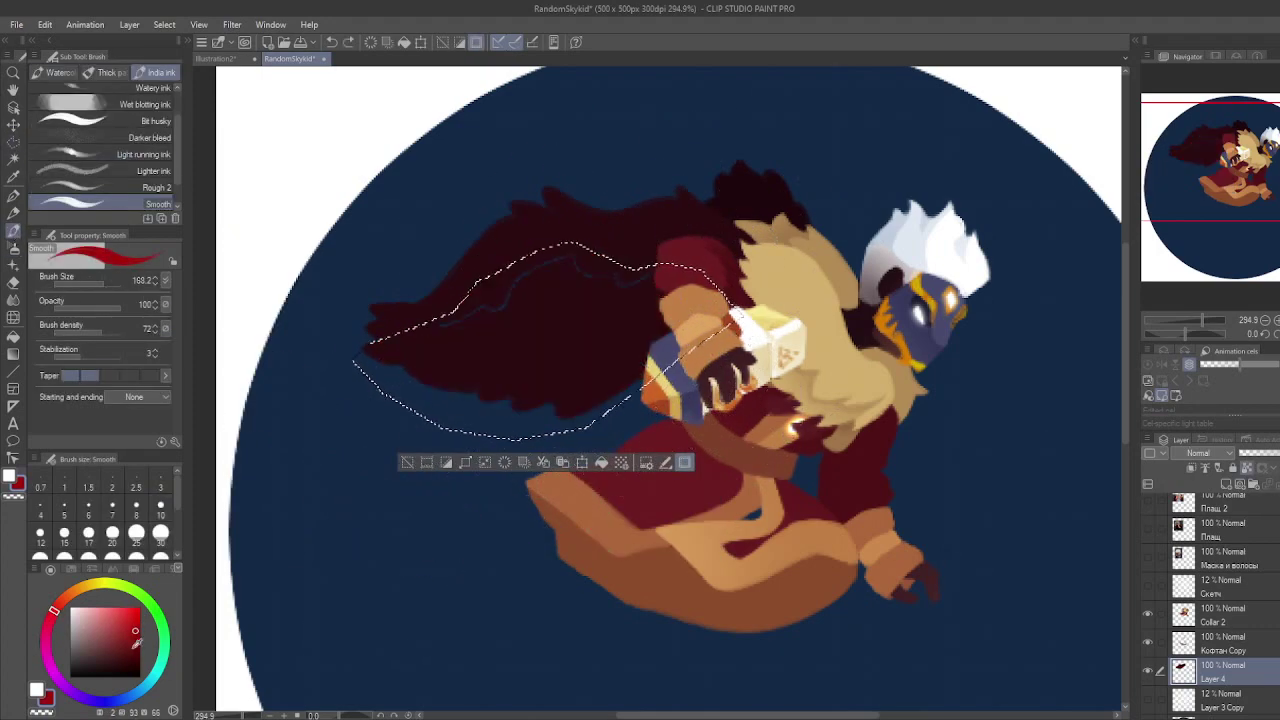
drag(430, 340, 600, 300)
key(ctrl+d)
Step: Paint a jagged very dark maroon fur border along the tip and lower edge of the red lining
alt+click(523, 230)
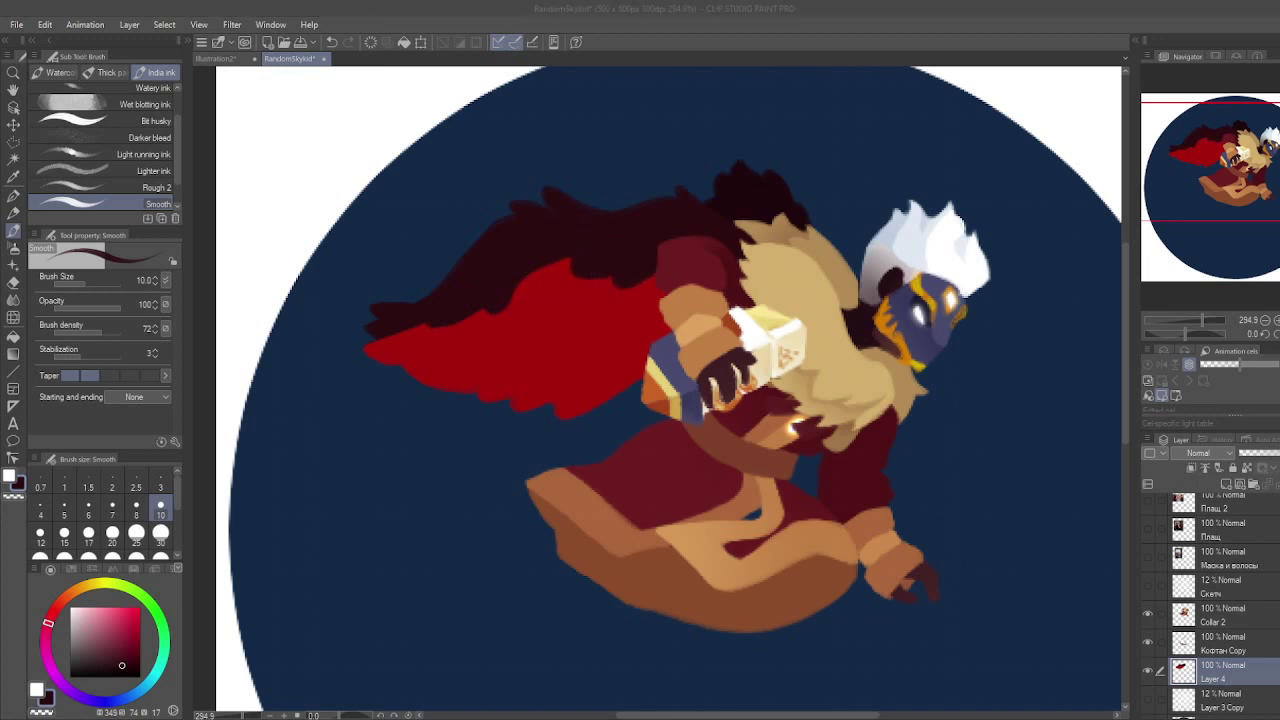
alt+click(610, 290)
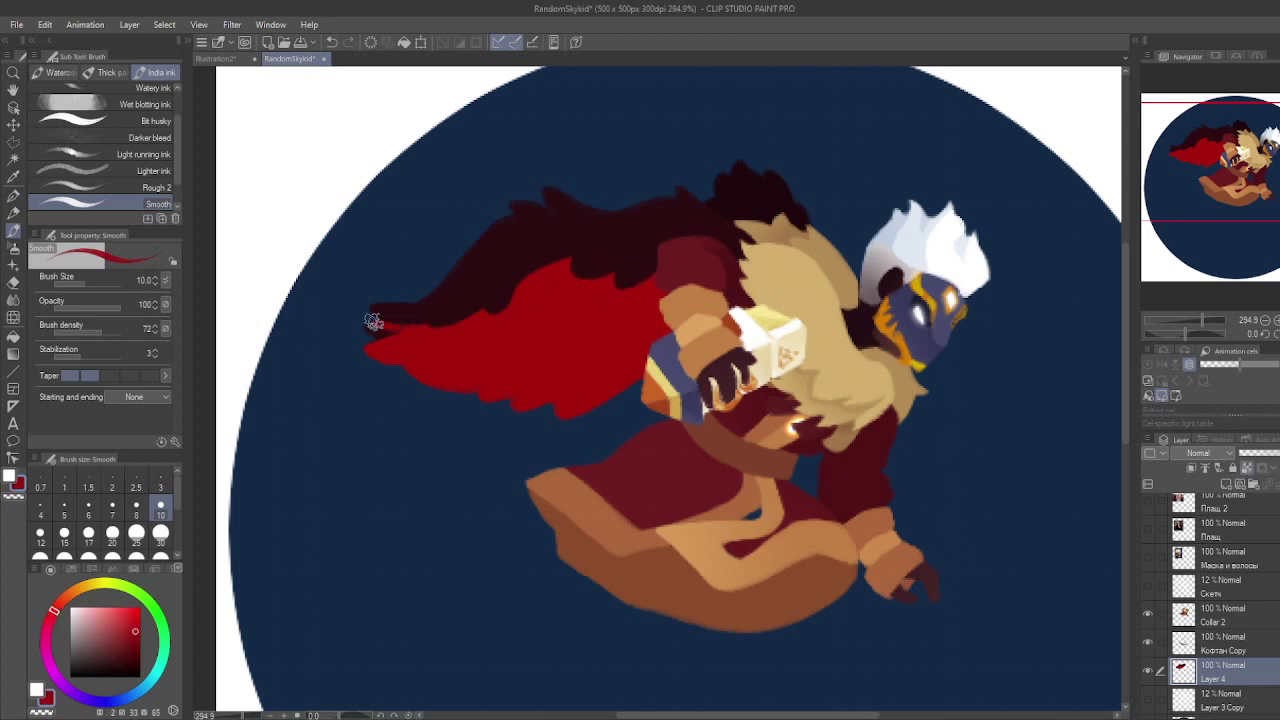
mouse_move(489, 381)
mouse_down()
mouse_move(646, 366)
mouse_move(551, 406)
mouse_up()
alt+click(448, 336)
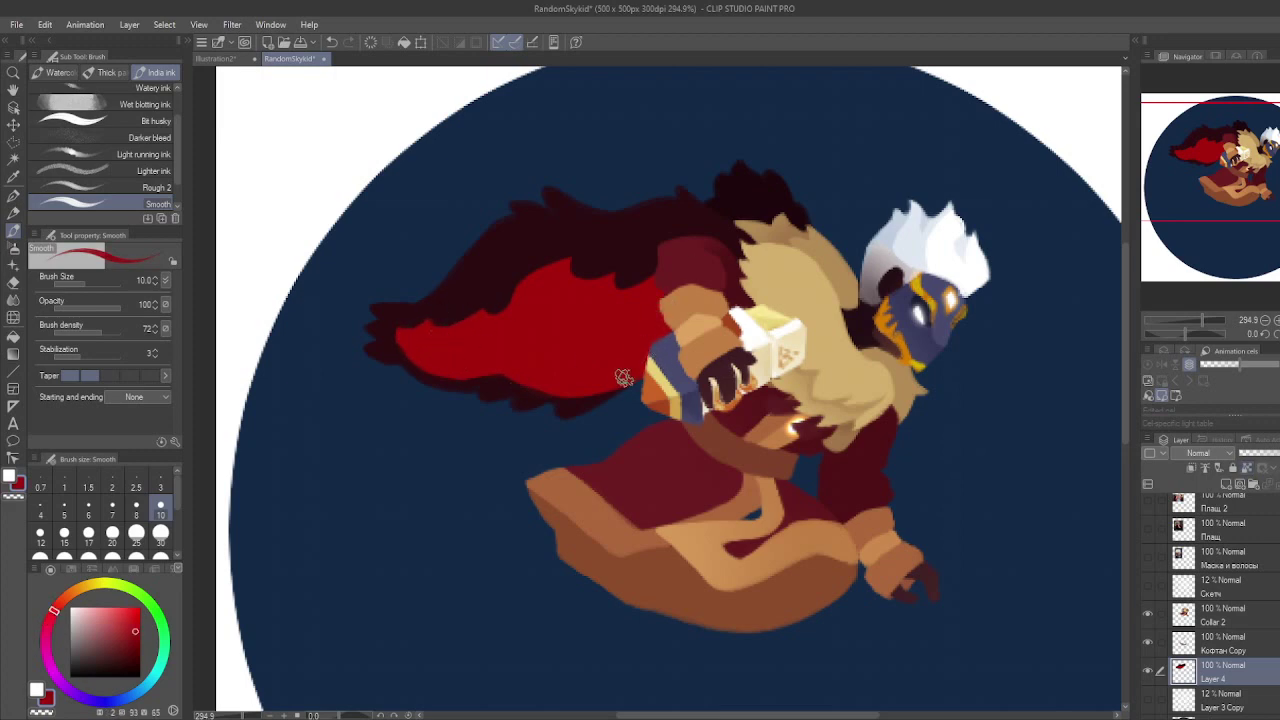
Step: Select the cape's upper fur ridge with the Polyline selection and softly airbrush it a slightly lighter maroon
key(m)
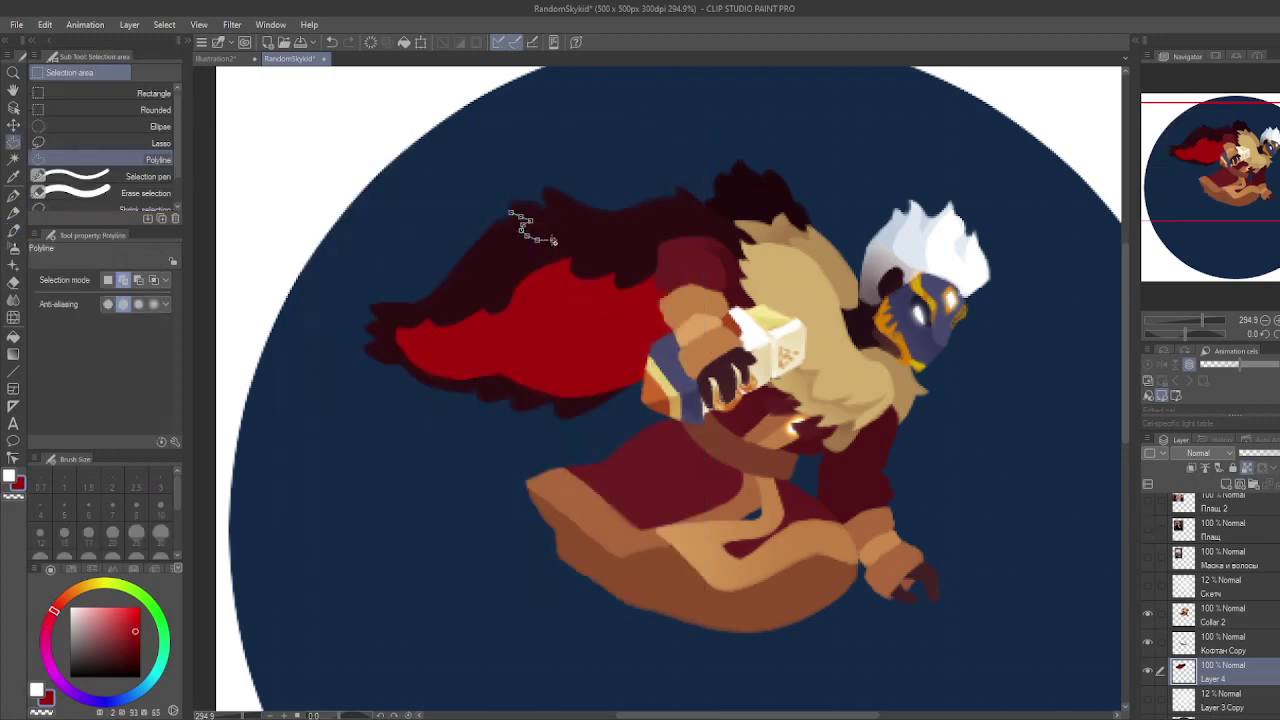
double_click(670, 170)
key(b)
drag(600, 230, 528, 177)
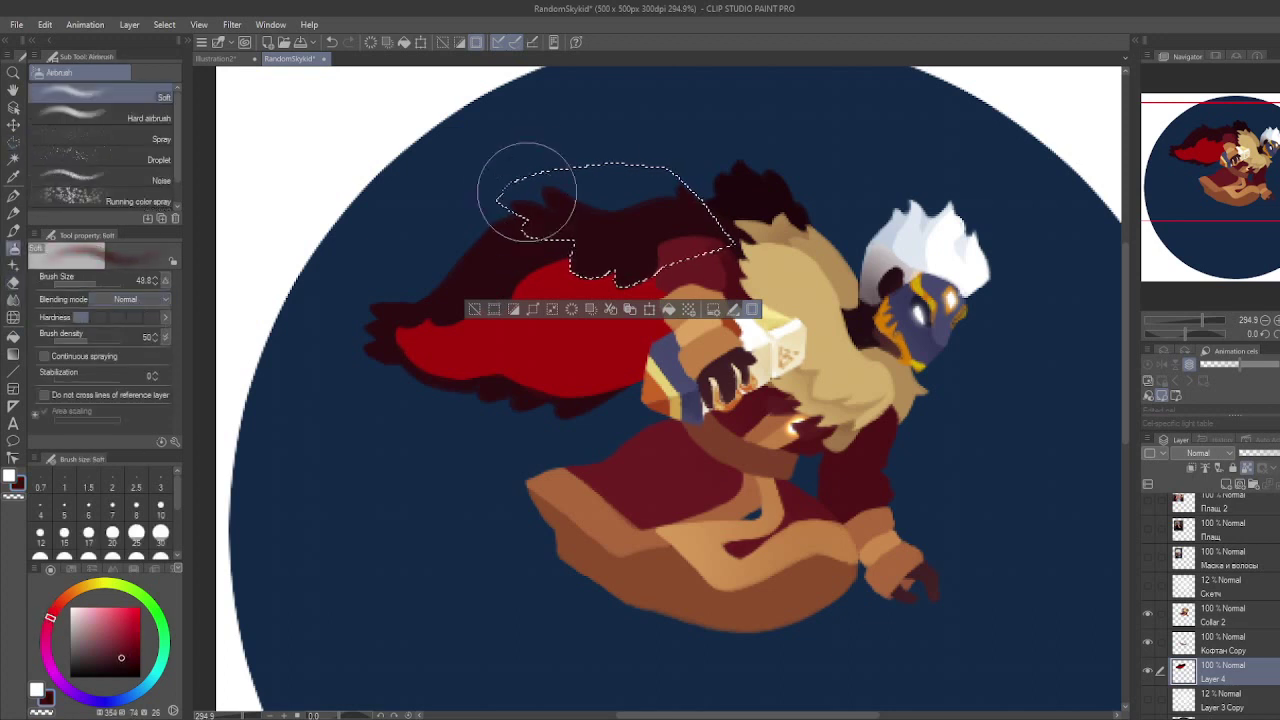
key(ctrl+d)
key(ctrl+z)
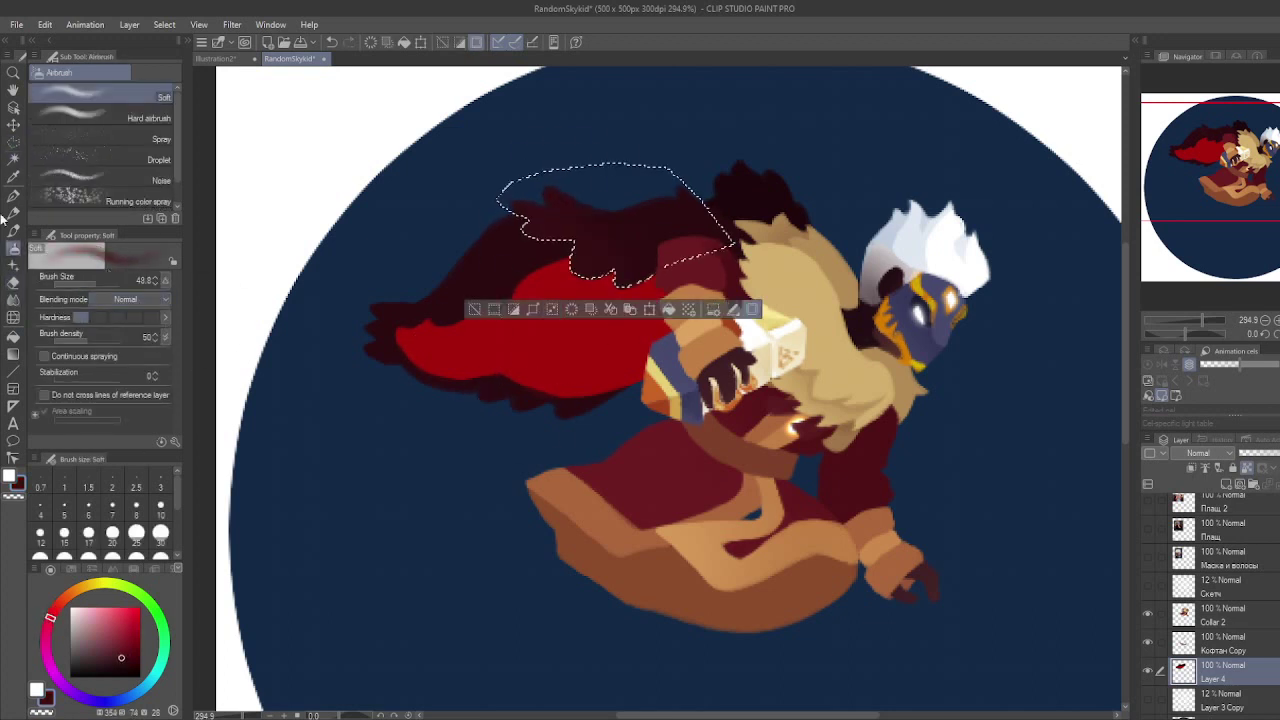
key(m)
click(570, 258)
click(418, 345)
click(562, 397)
click(830, 335)
click(780, 268)
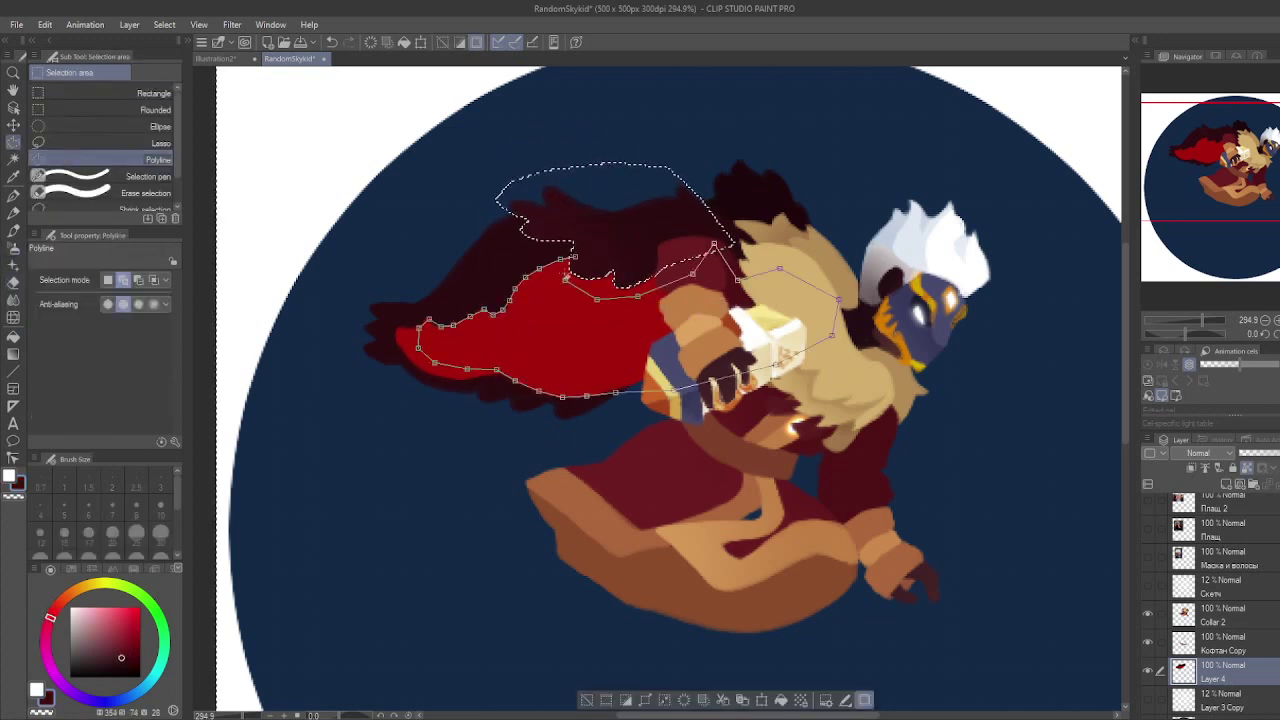
click(570, 258)
key(ctrl+z)
Step: Mask off the cape's dark fur edges with the Polyline selection, airbrush a brighter orange-red glow onto the red lining, and deselect
click(430, 320)
click(339, 283)
click(480, 165)
click(366, 380)
click(460, 465)
click(690, 430)
key(b)
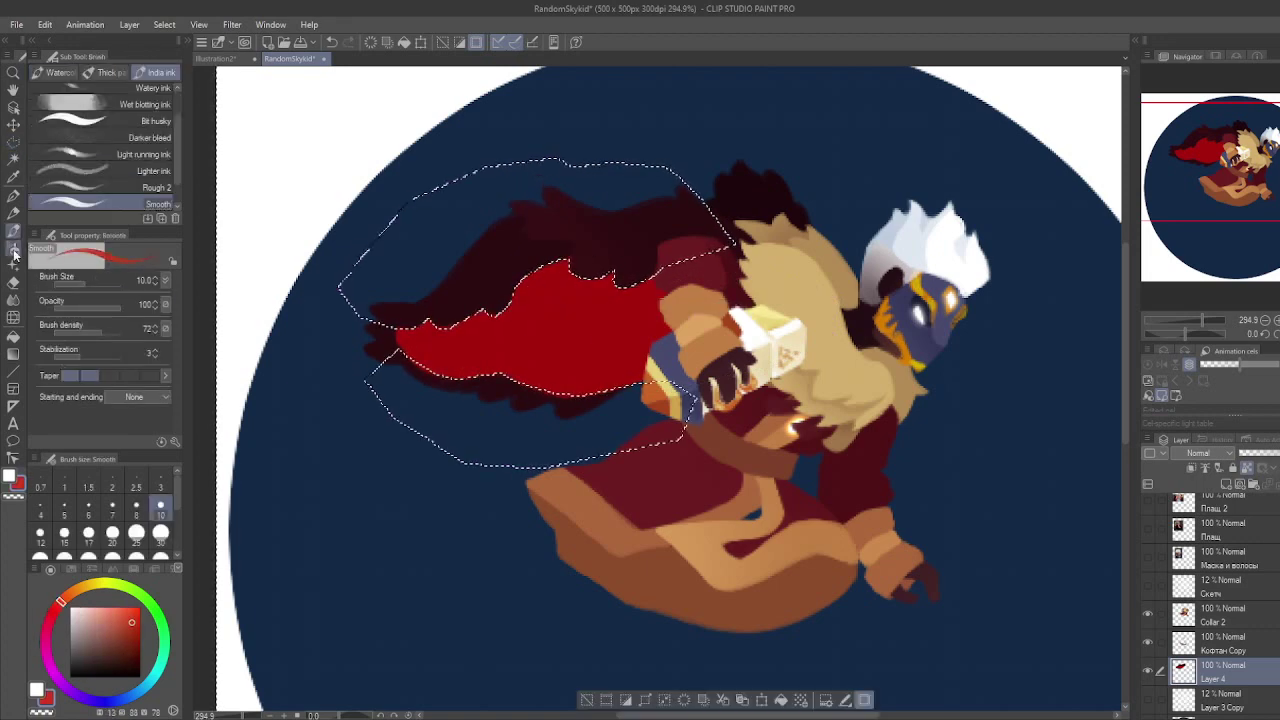
key(ctrl+d)
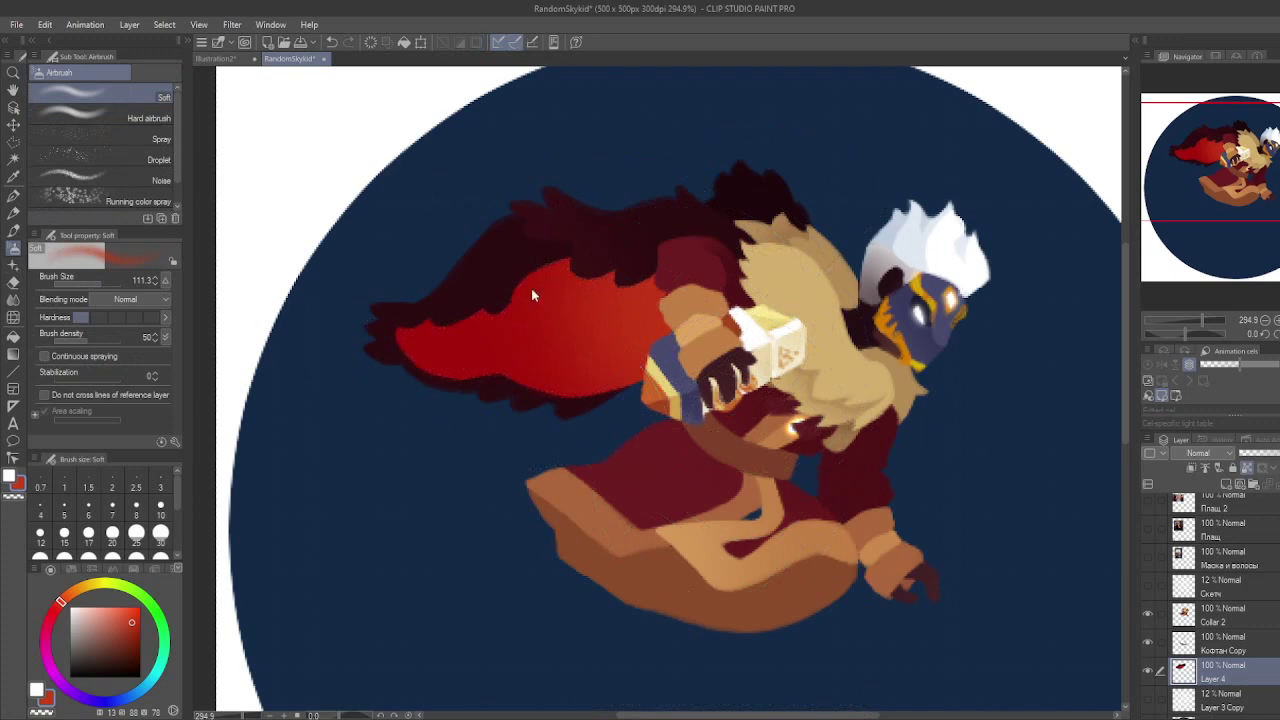
Step: On a new Штаны layer above Кофтан Copy, trace both trouser legs from the sketch in light green
key(ctrl+alt+0)
scroll(1215, 600, down, 3)
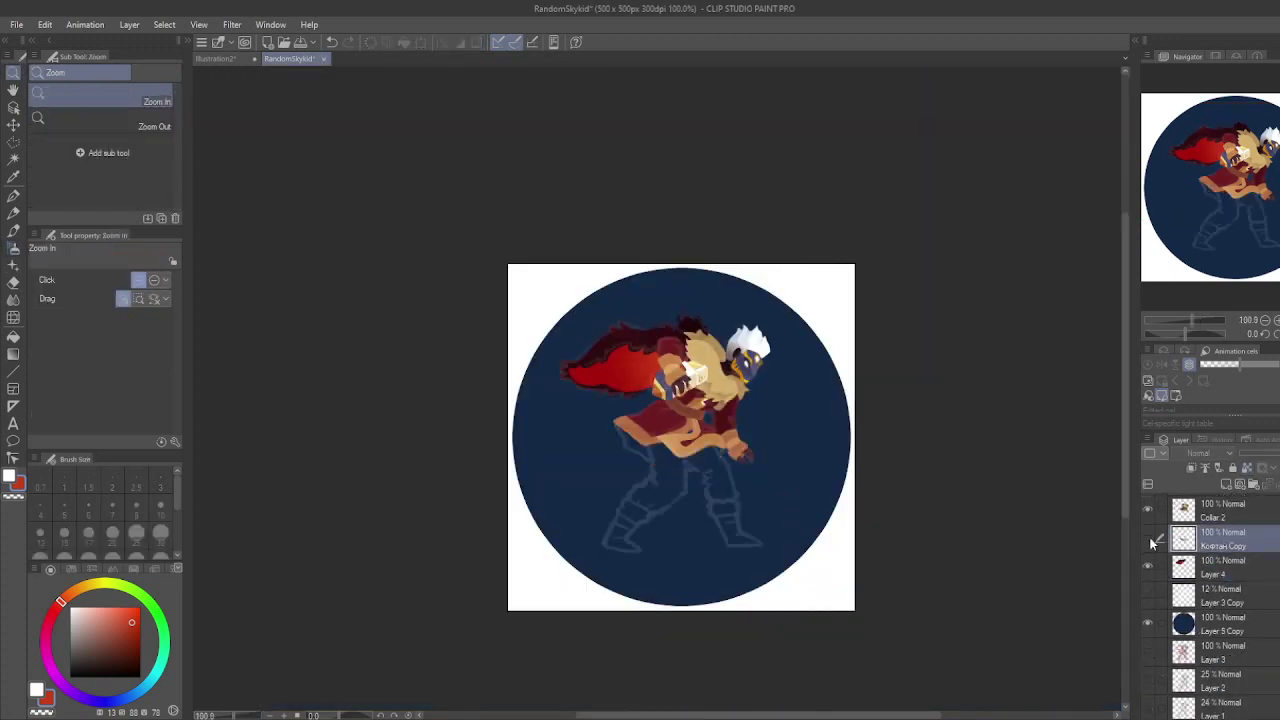
click(1220, 562)
click(682, 453)
key(b)
scroll(682, 453, up, 5)
drag(573, 372, 588, 470)
drag(696, 408, 700, 505)
drag(700, 505, 740, 355)
drag(706, 432, 625, 483)
mouse_move(640, 388)
mouse_down()
mouse_move(605, 467)
mouse_move(628, 482)
mouse_up()
drag(740, 330, 798, 394)
mouse_move(822, 262)
mouse_down()
mouse_move(885, 372)
mouse_move(892, 438)
mouse_up()
drag(790, 390, 830, 444)
drag(770, 367, 800, 440)
Step: Select the traced trousers with the Polyline selection, fill them light green, deselect and brush over the gaps along the outlines
key(m)
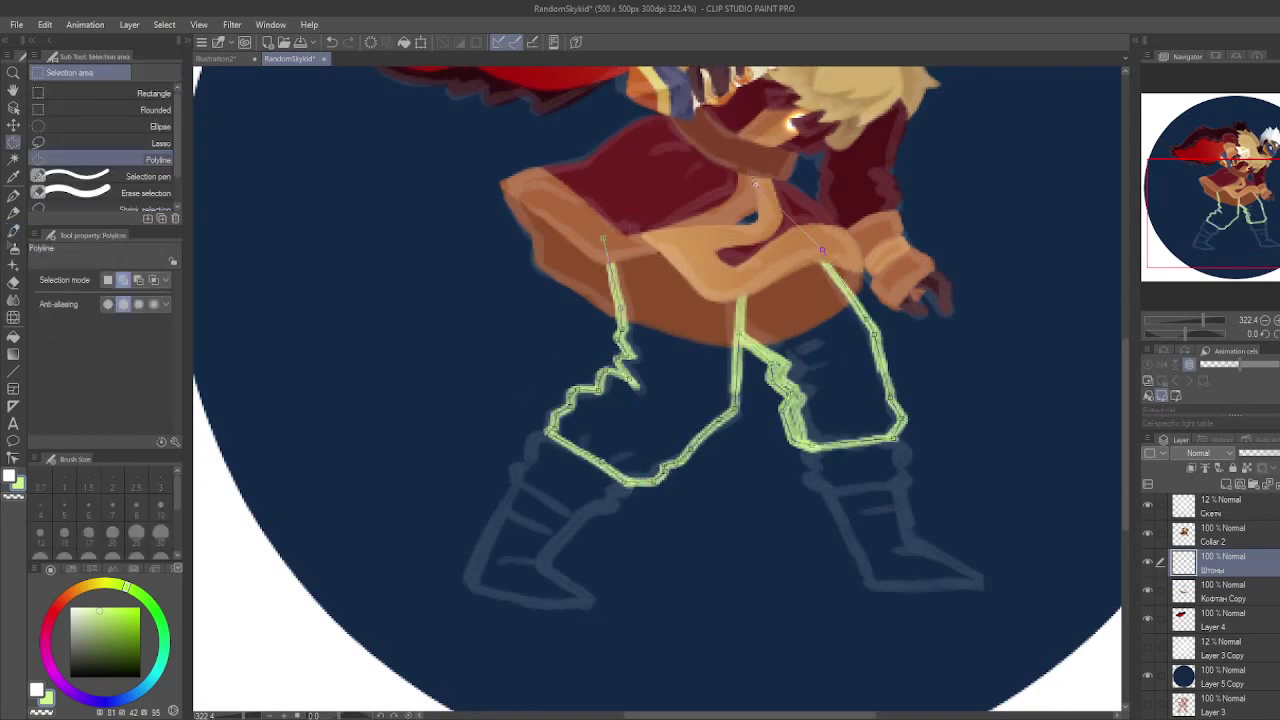
double_click(820, 252)
key(alt+BackSpace)
key(ctrl+d)
key(b)
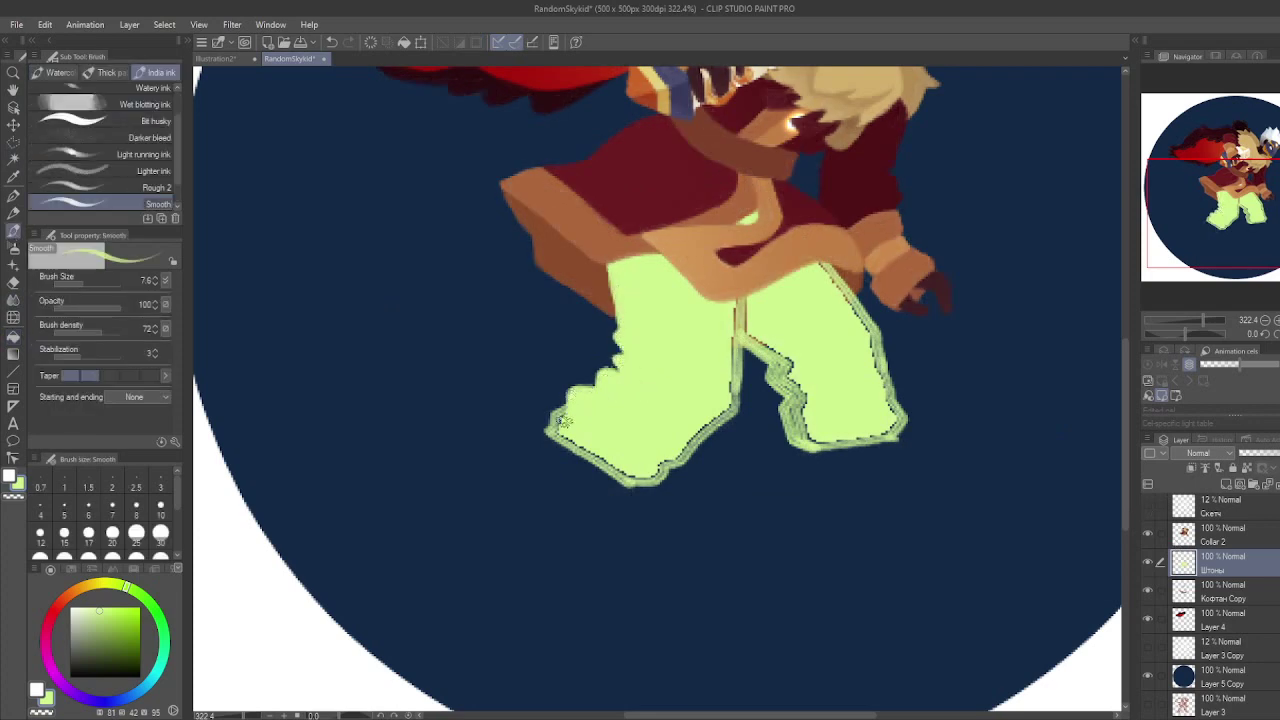
drag(728, 309, 761, 345)
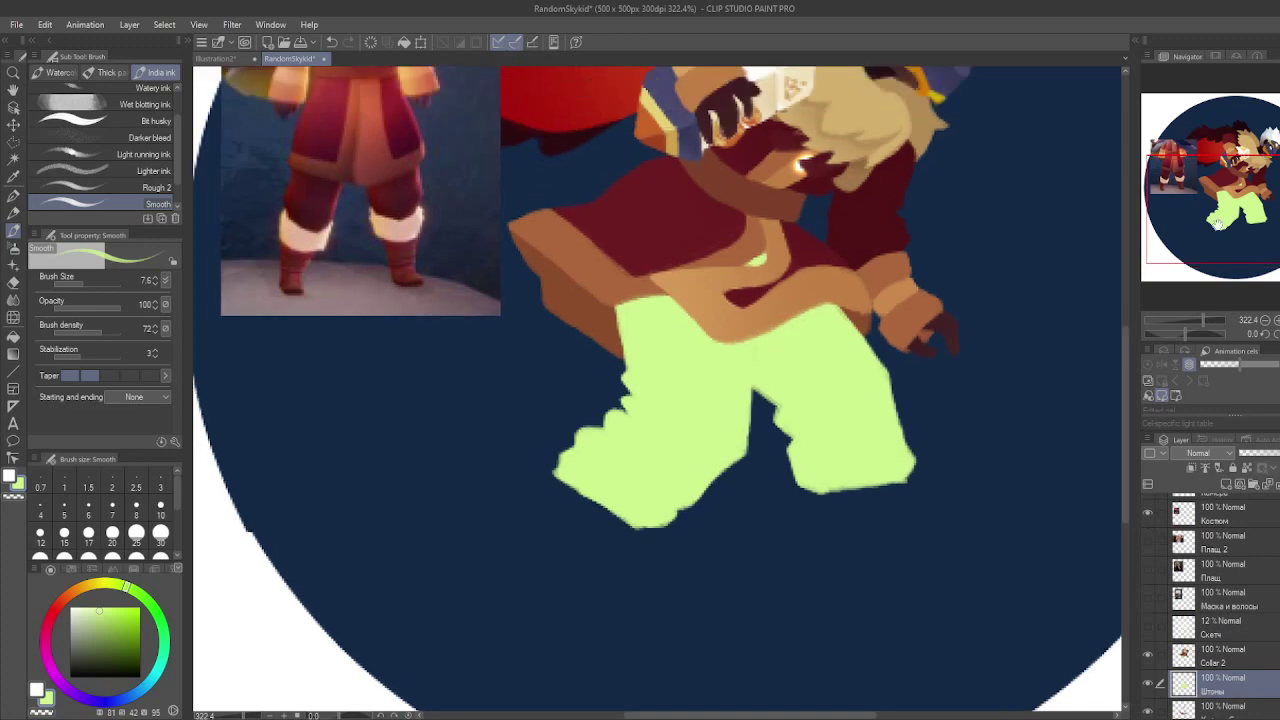
Step: Recolour the whole trousers dark maroon
drag(726, 404, 693, 494)
alt+click(815, 273)
key(alt+BackSpace)
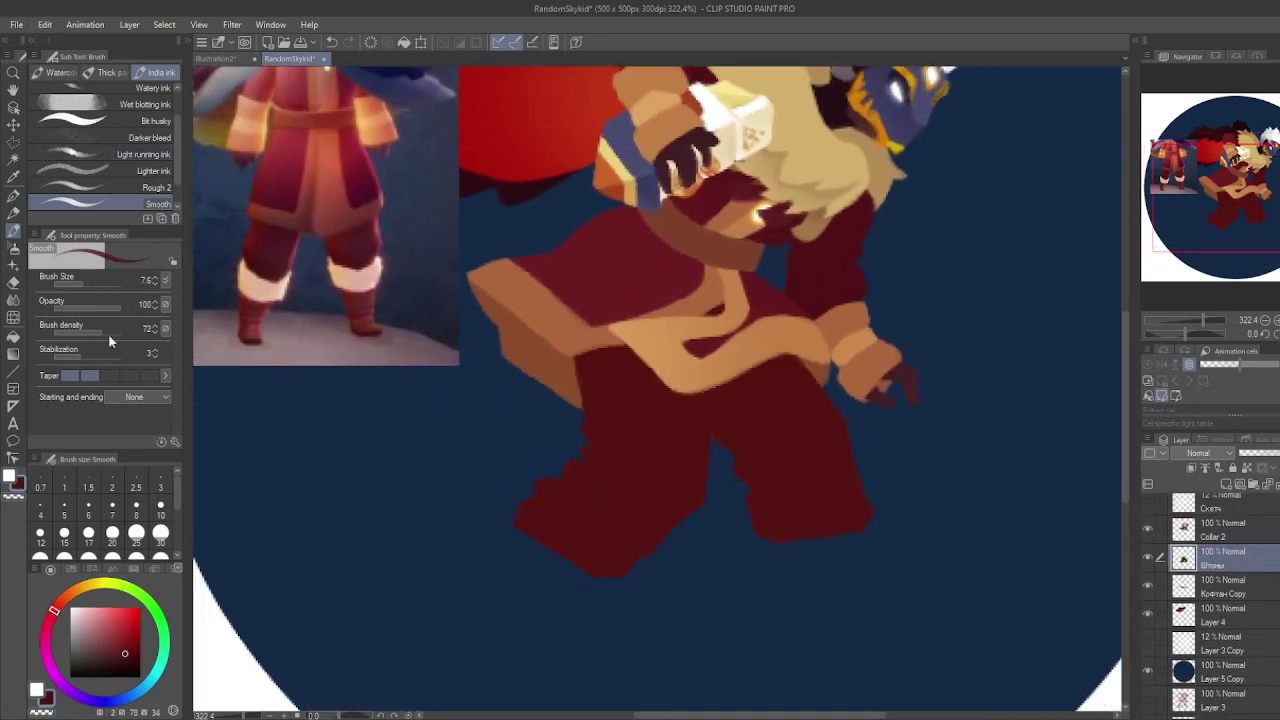
Step: Select the near trouser leg with the Polyline selection and airbrush it a slightly lighter maroon with the Soft airbrush
key(m)
click(628, 275)
click(710, 380)
click(653, 590)
click(466, 475)
double_click(558, 300)
click(13, 247)
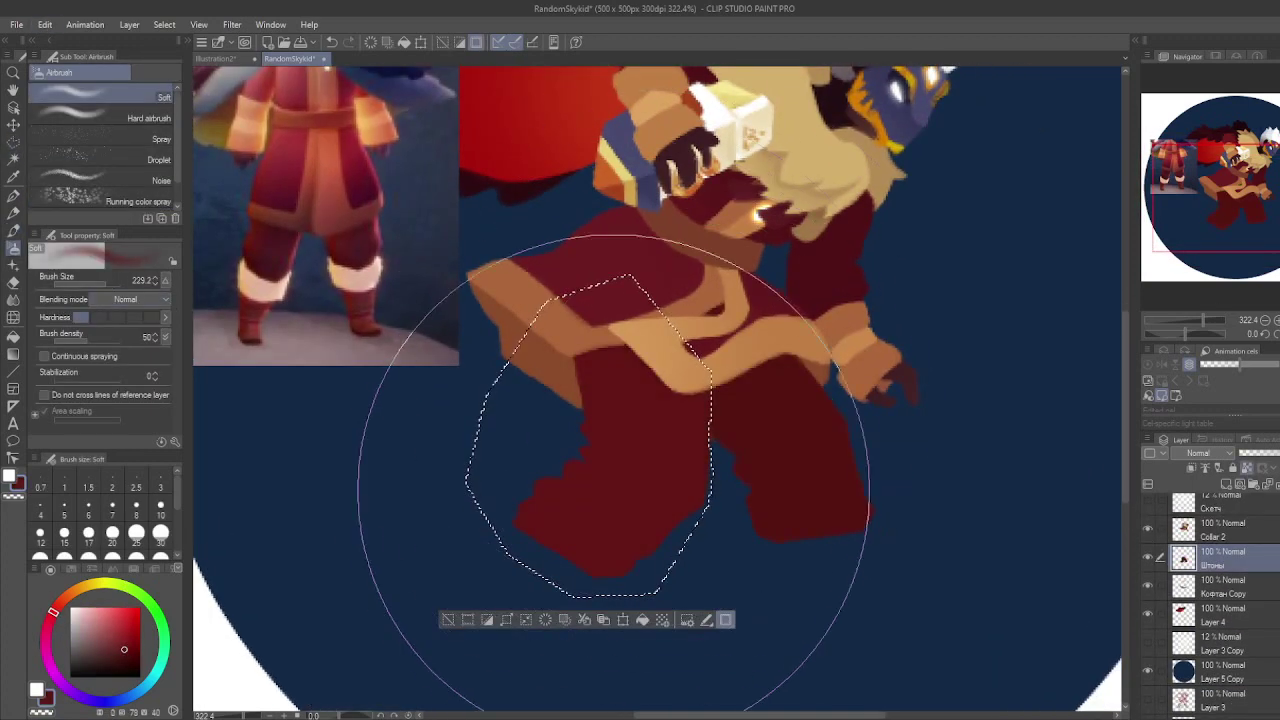
Step: Softly shade the far trouser leg with a darker maroon outside the near leg's selection, and deselect
click(122, 645)
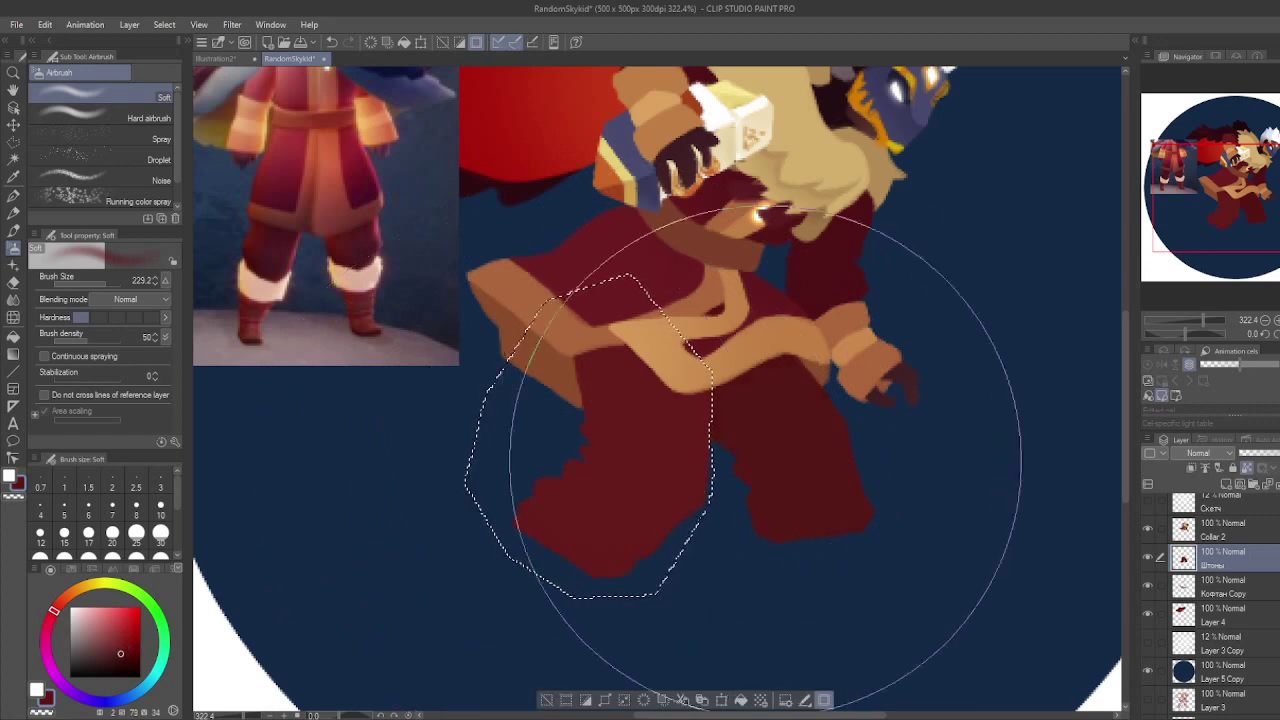
key(p)
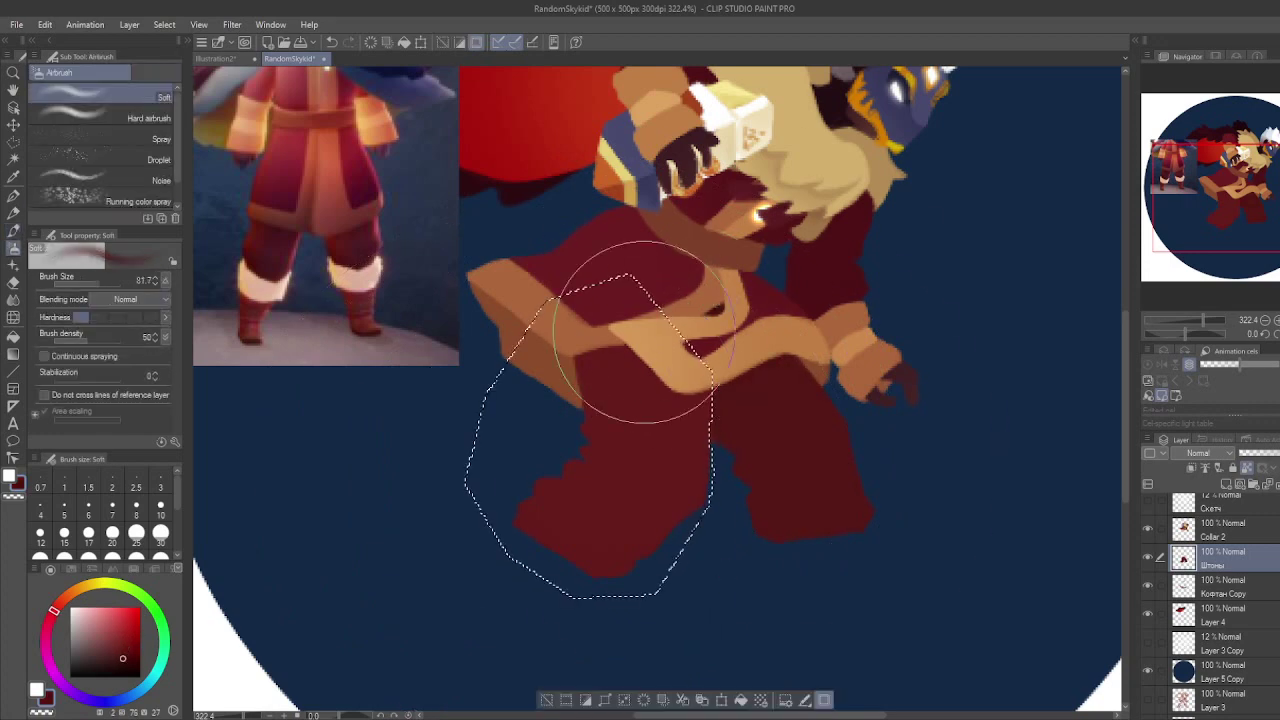
key(ctrl+d)
Step: On a new Обувь layer above Штаны, trace both boots from the sketch in dark reddish brown
key(k)
click(15, 230)
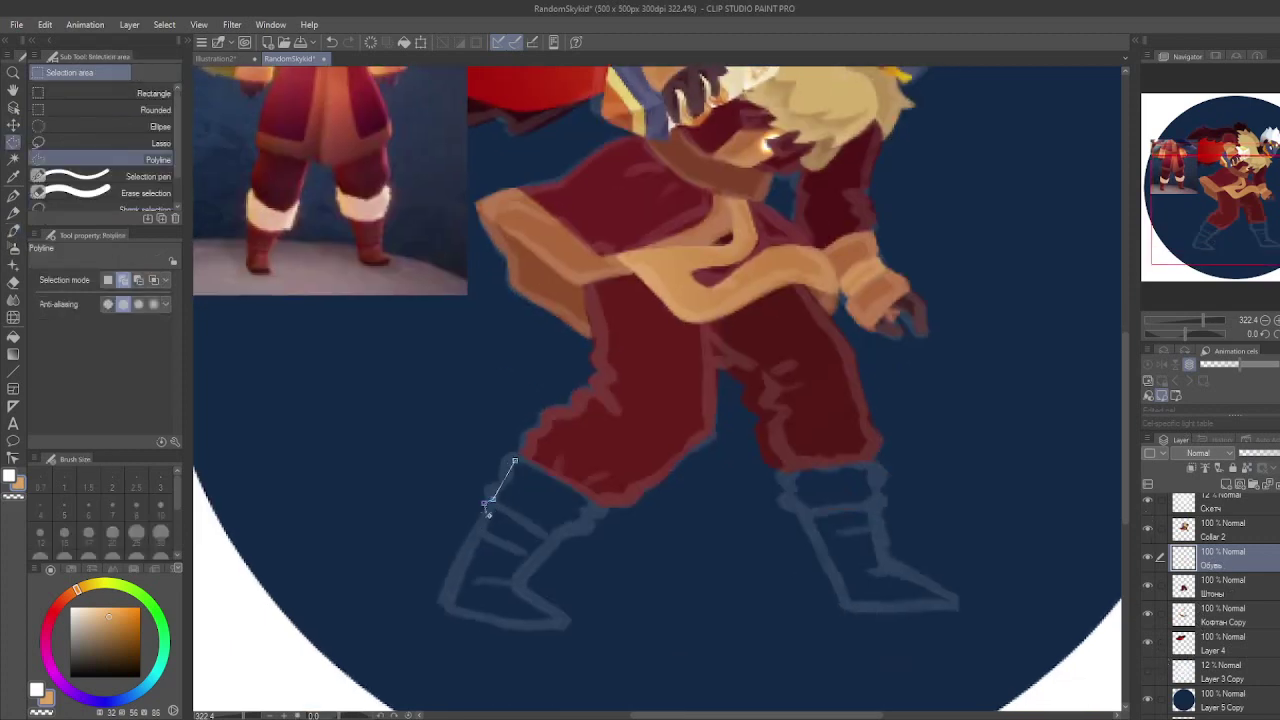
key(p)
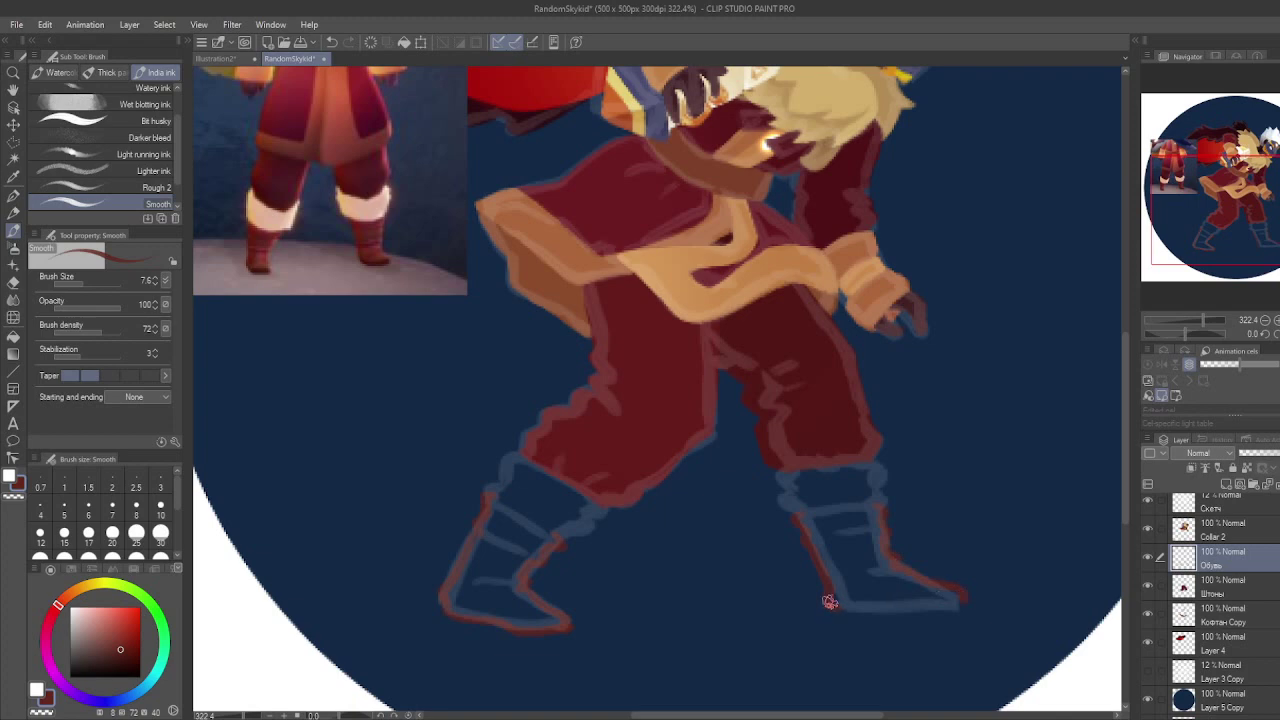
Step: Select both traced boots with the Polyline selection, fill them dark reddish brown and deselect
key(m)
click(491, 497)
click(484, 511)
click(478, 524)
click(480, 538)
click(469, 546)
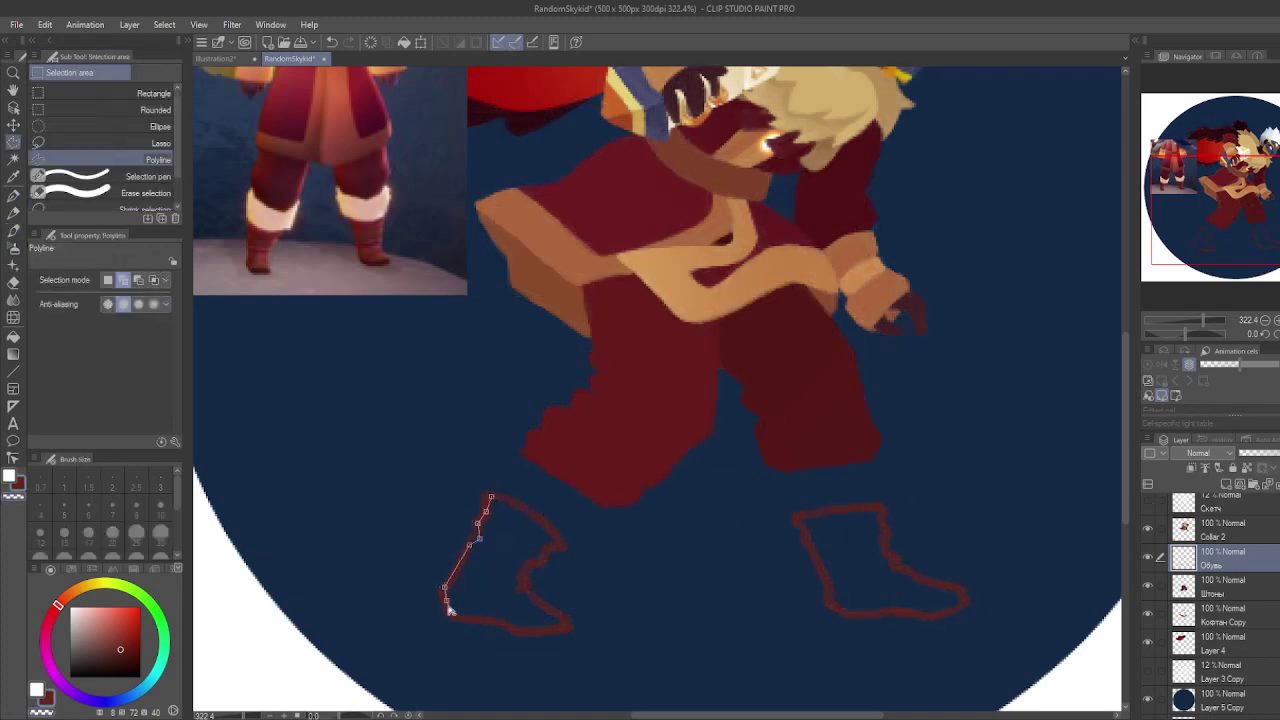
click(491, 497)
shift+click(797, 515)
key(alt+BackSpace)
key(ctrl+d)
key(b)
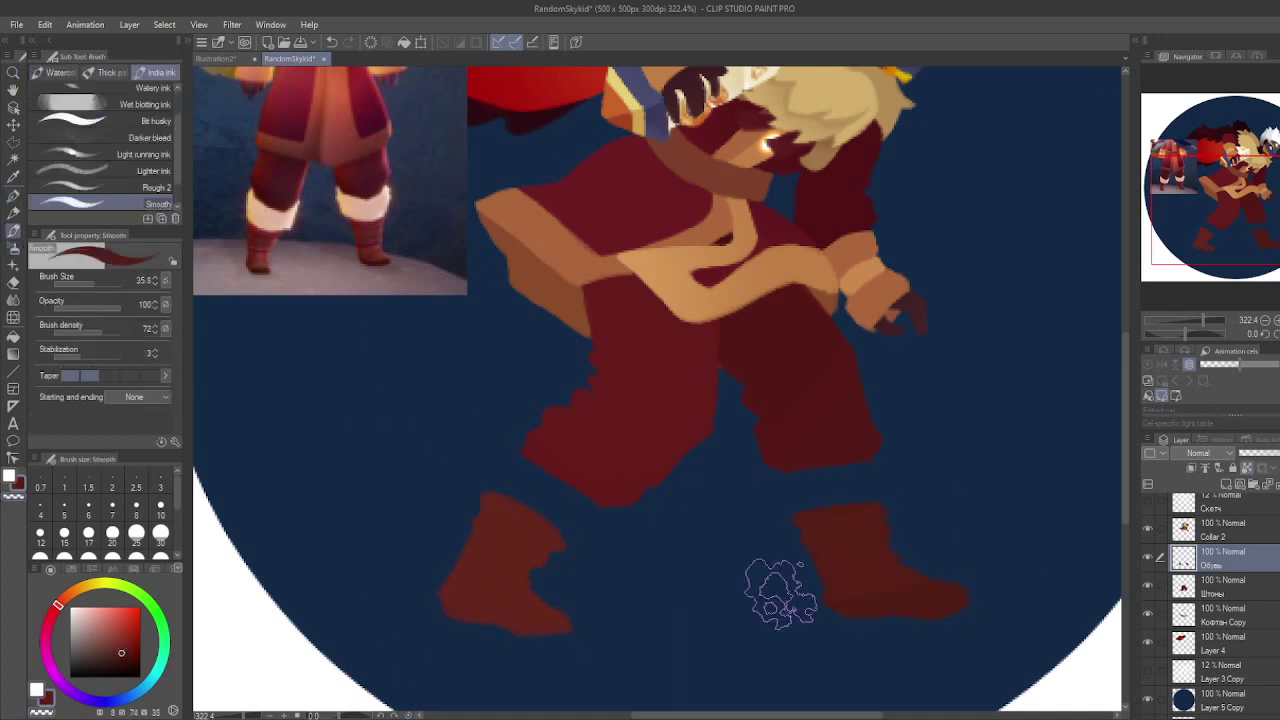
Step: Select zigzag fold shapes on the rear boot with the Polyline selection and airbrush them a darker reddish brown
key(m)
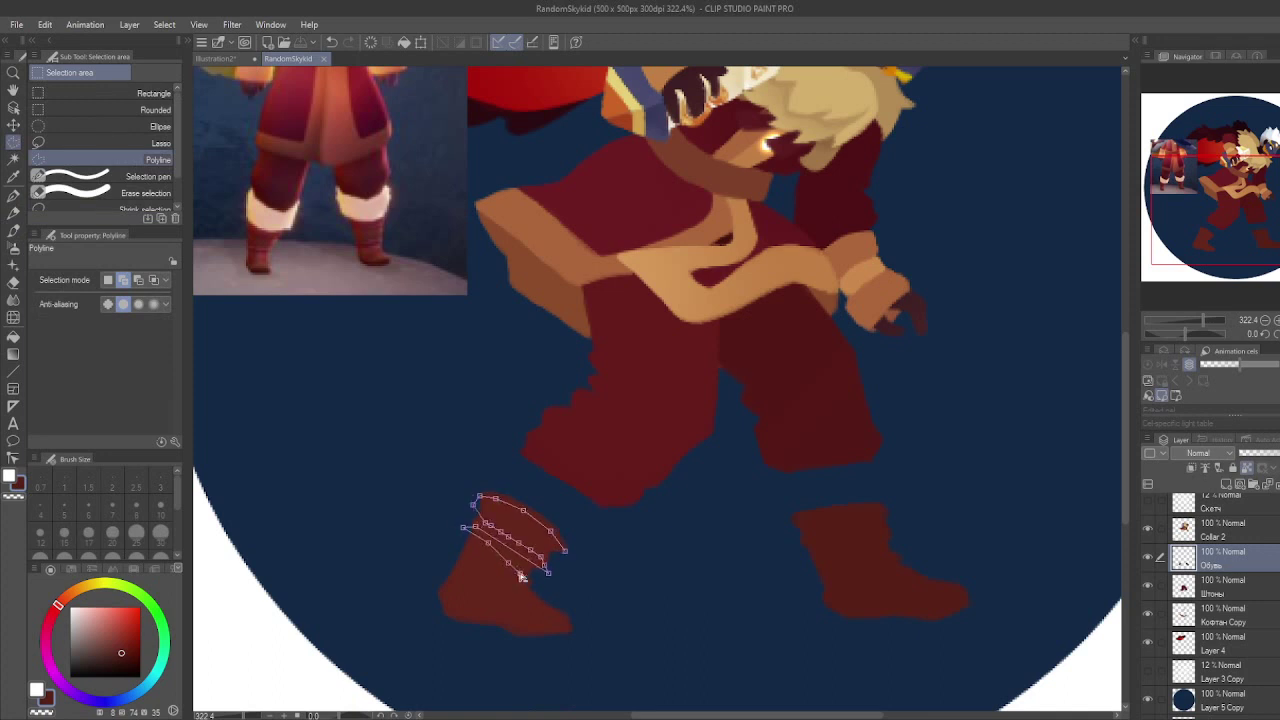
double_click(536, 578)
key(b)
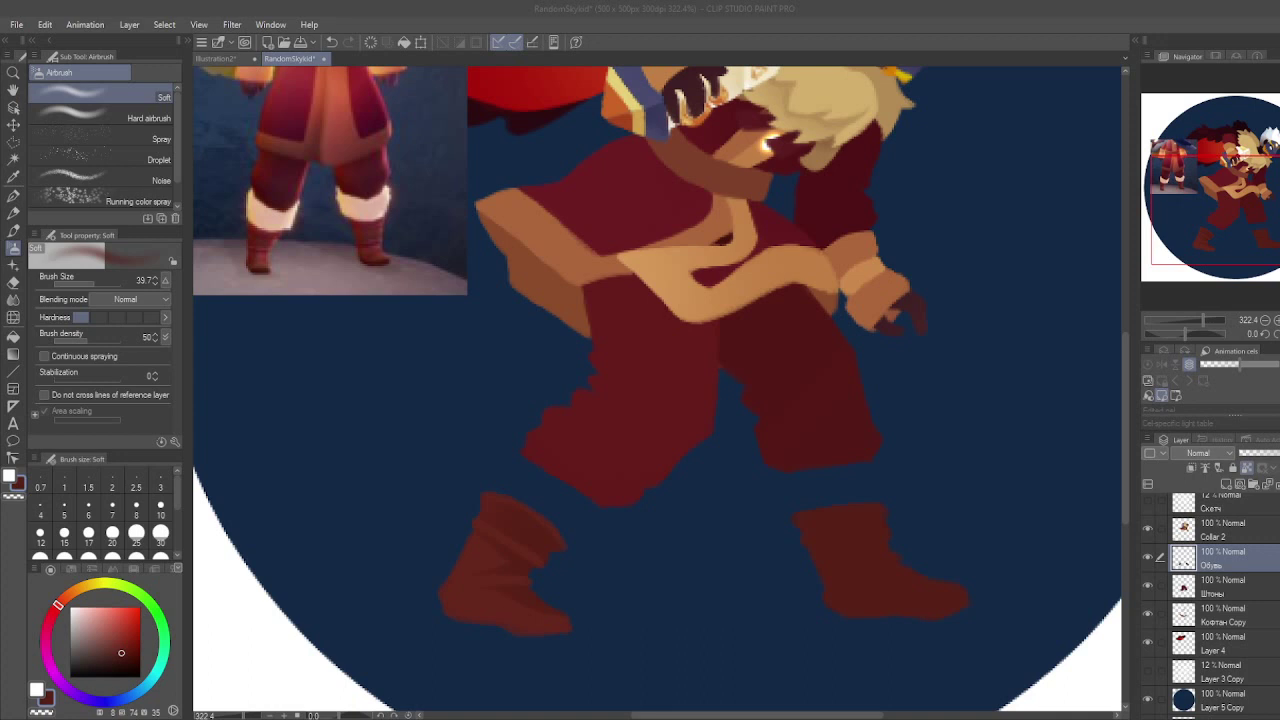
Step: Select zigzag fold shapes on the front boot with the Polyline selection, airbrush them darker, and deselect
key(m)
click(891, 512)
click(861, 510)
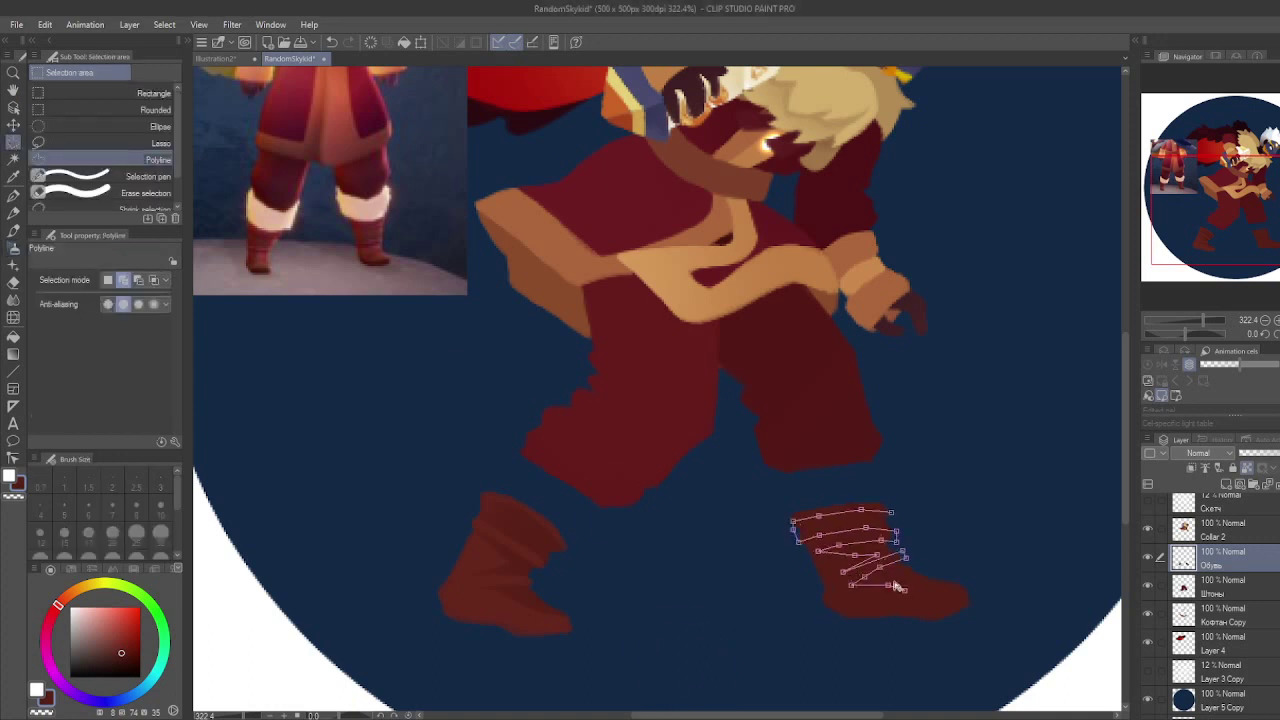
double_click(927, 594)
key(b)
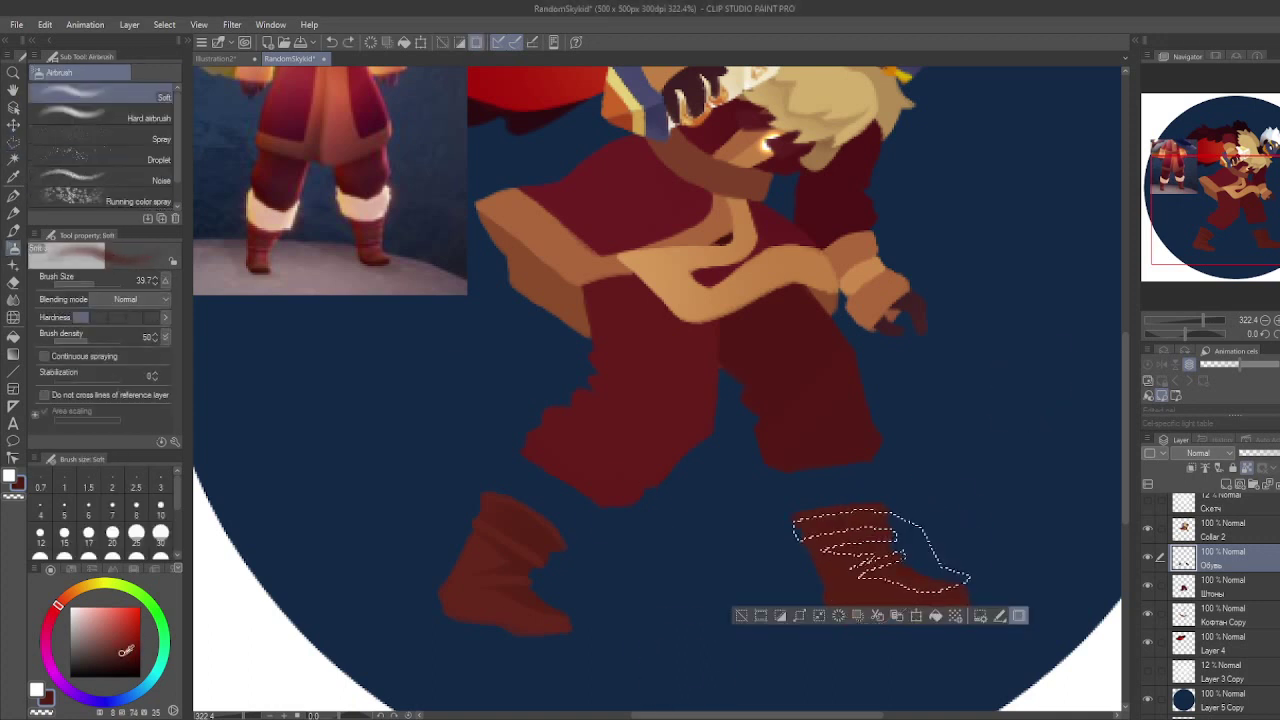
key(ctrl+d)
Step: Try to darken the soles of the boots with the Smooth brush
key(b)
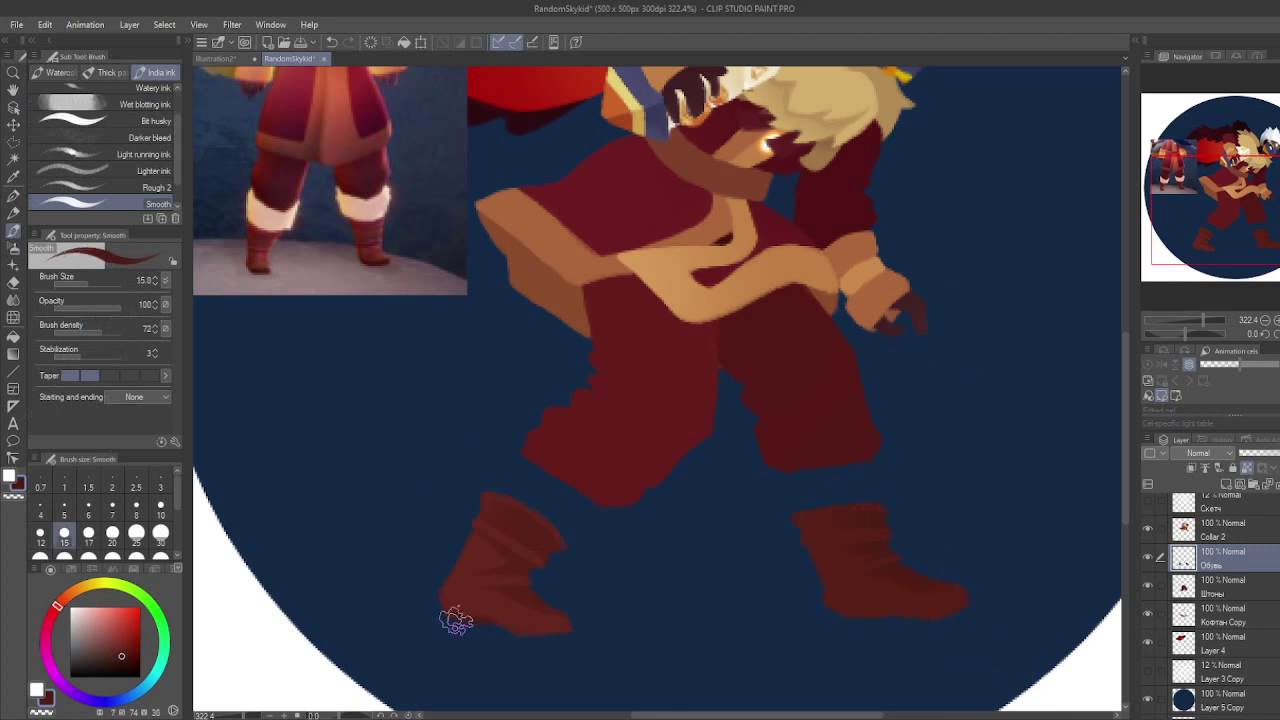
drag(838, 618, 955, 612)
key(ctrl+z)
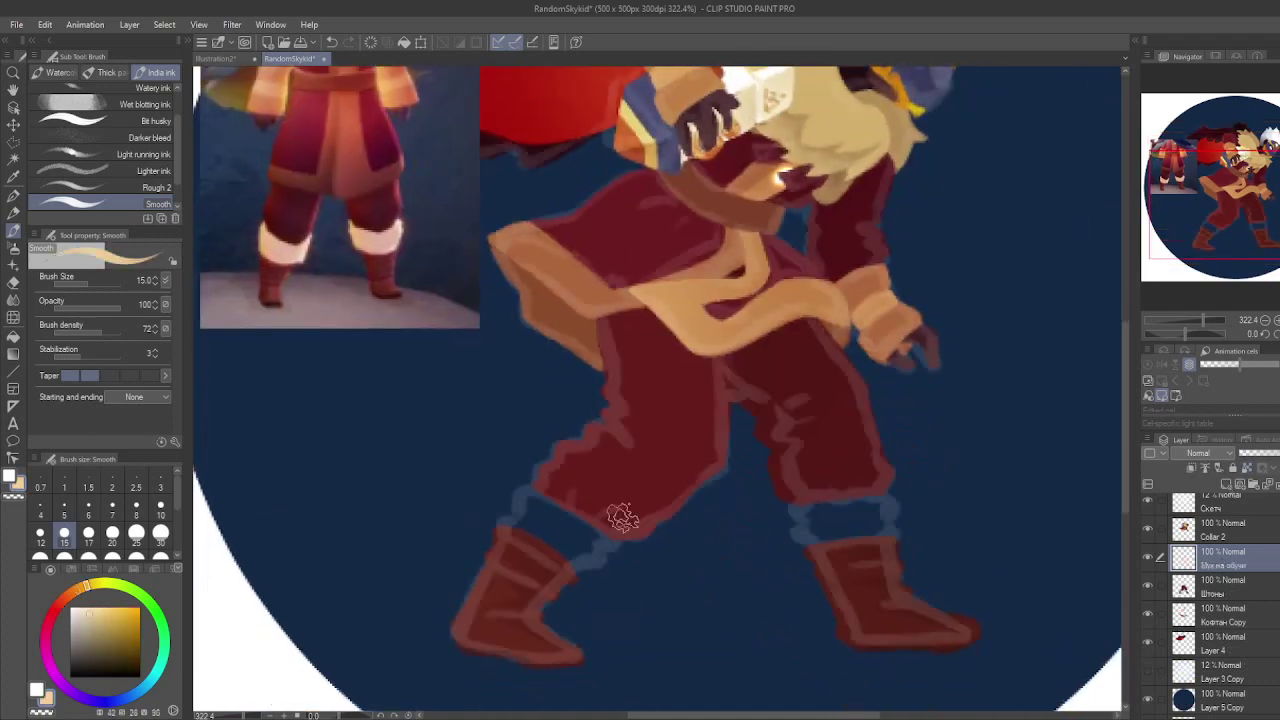
Step: On the boot fur layer above Штаны, trace shaggy cream fur trims around both boot tops with the Smooth brush at size 10
drag(536, 484, 505, 524)
click(160, 506)
mouse_move(540, 565)
mouse_down()
mouse_move(590, 500)
mouse_move(560, 572)
mouse_up()
mouse_move(790, 515)
mouse_down()
mouse_move(888, 498)
mouse_move(830, 550)
mouse_up()
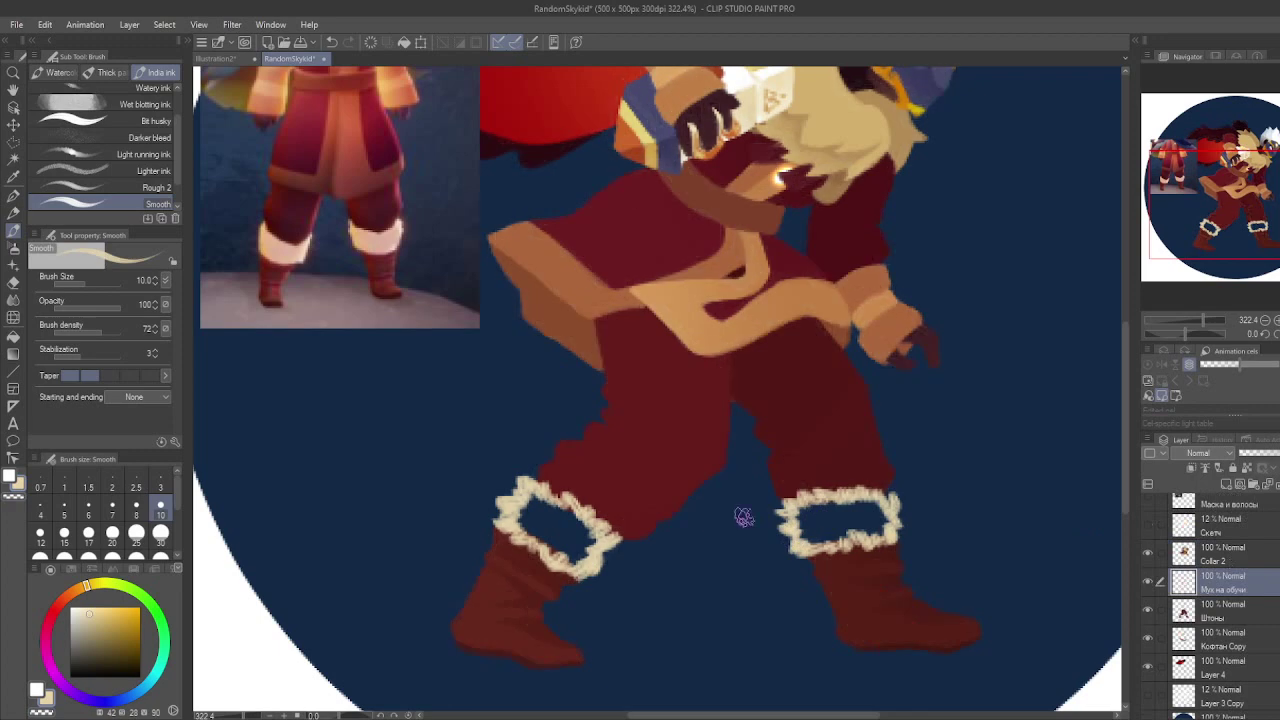
Step: Fill the inside of both fur trims with cream and shade them softly, making the front boot's trim darker
mouse_move(570, 505)
mouse_down()
mouse_move(534, 537)
mouse_move(551, 557)
mouse_move(582, 570)
mouse_move(574, 520)
mouse_move(584, 548)
mouse_move(616, 531)
mouse_move(600, 565)
mouse_up()
mouse_move(808, 510)
mouse_down()
mouse_move(819, 540)
mouse_move(822, 505)
mouse_move(852, 521)
mouse_move(885, 490)
mouse_up()
key(b)
mouse_move(800, 500)
mouse_down()
mouse_move(894, 500)
mouse_move(560, 530)
mouse_up()
Step: On the Штаны layer, select fold shapes along the trouser edges and above the fur trims, and airbrush them darker maroon
key(m)
drag(606, 405, 658, 404)
drag(762, 448, 816, 442)
drag(580, 442, 625, 436)
drag(754, 410, 776, 412)
drag(605, 372, 640, 366)
drag(770, 495, 905, 465)
drag(690, 515, 570, 525)
key(b)
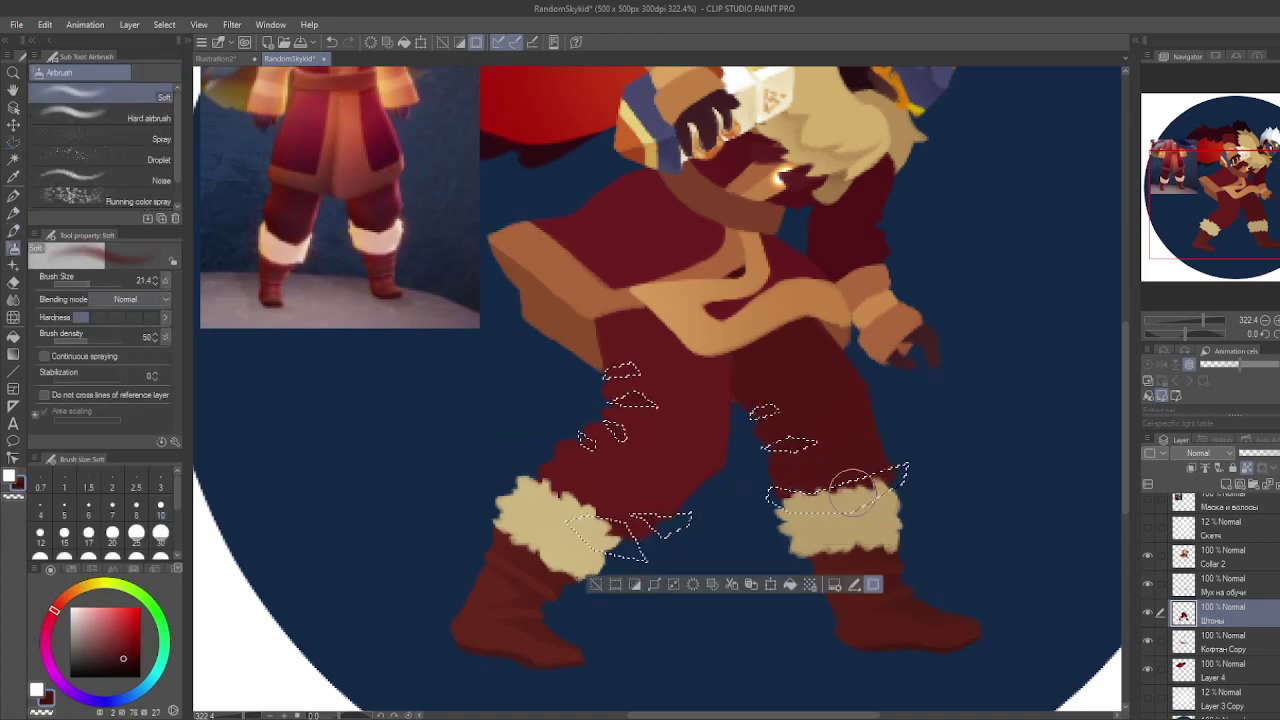
Step: Merge the character's layers into Layer 4, hide the costume reference and show the Layer 3 Copy background sketch
key(ctrl+alt+0)
click(1160, 552)
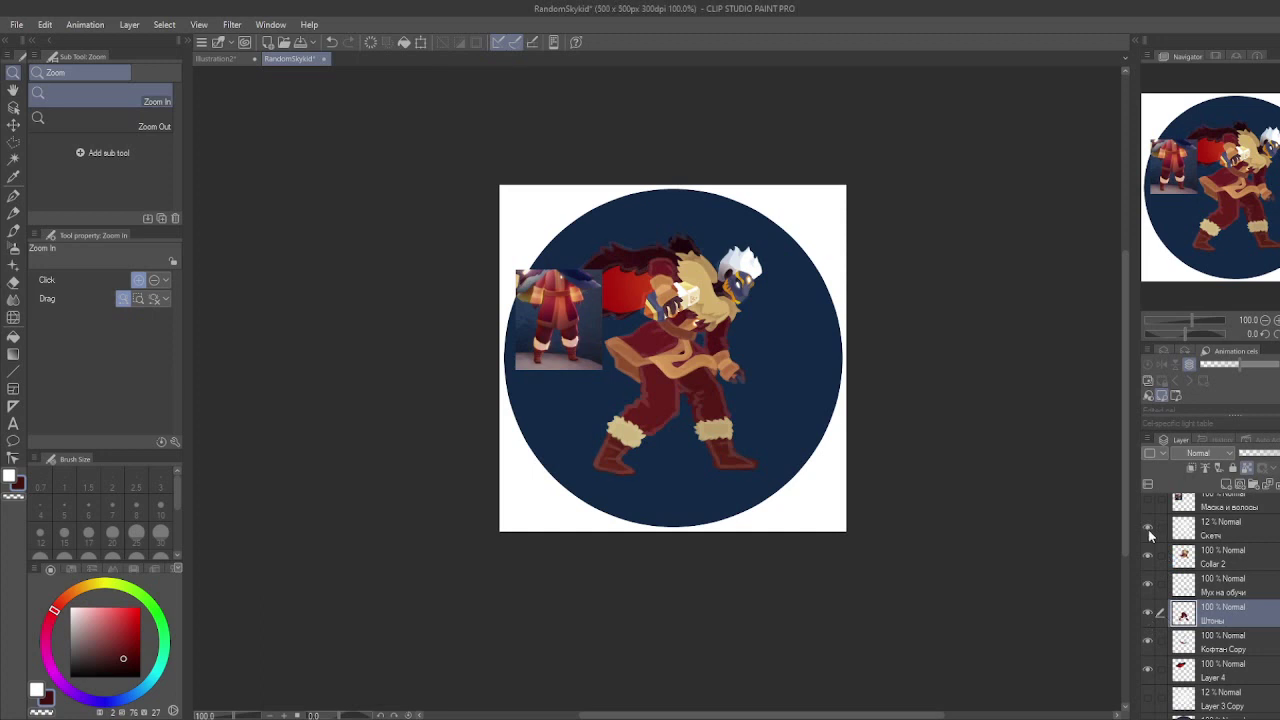
scroll(1148, 509, up, 1)
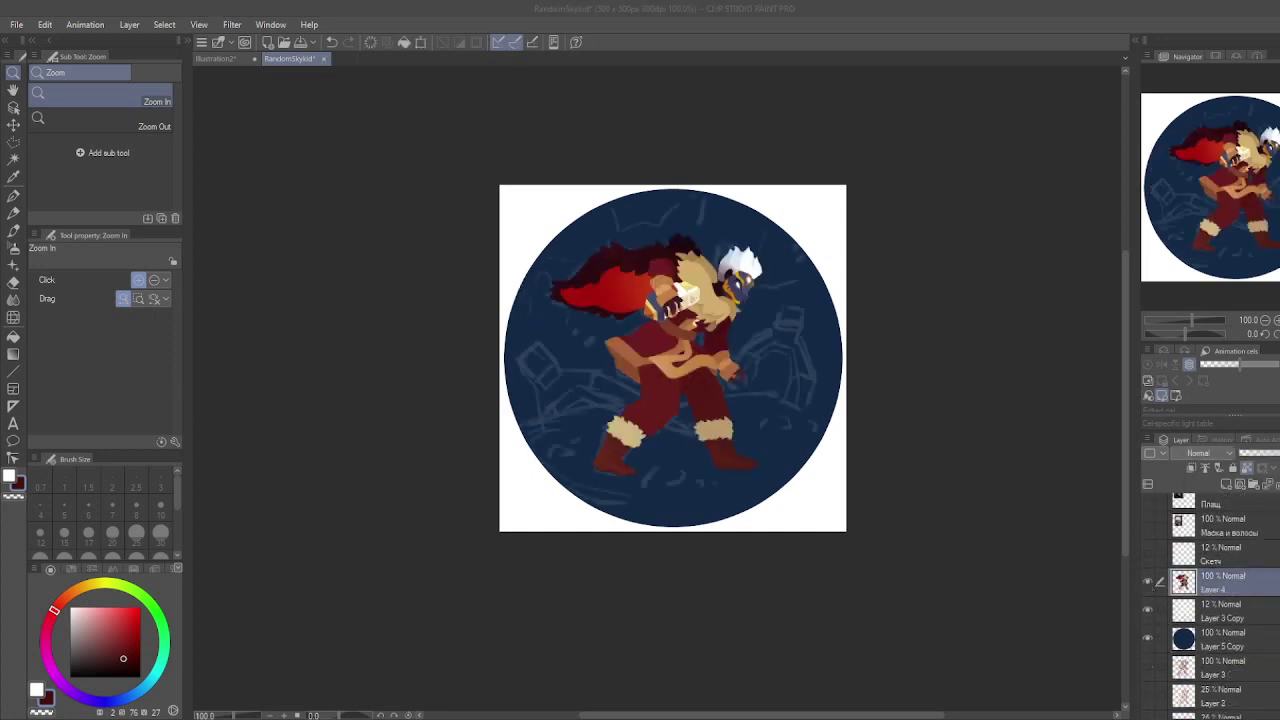
Step: Select the circle from Layer 5 Copy, add a layer above it, and set up the teal cave reference alongside the artwork
ctrl+click(1183, 638)
key(ctrl+shift+n)
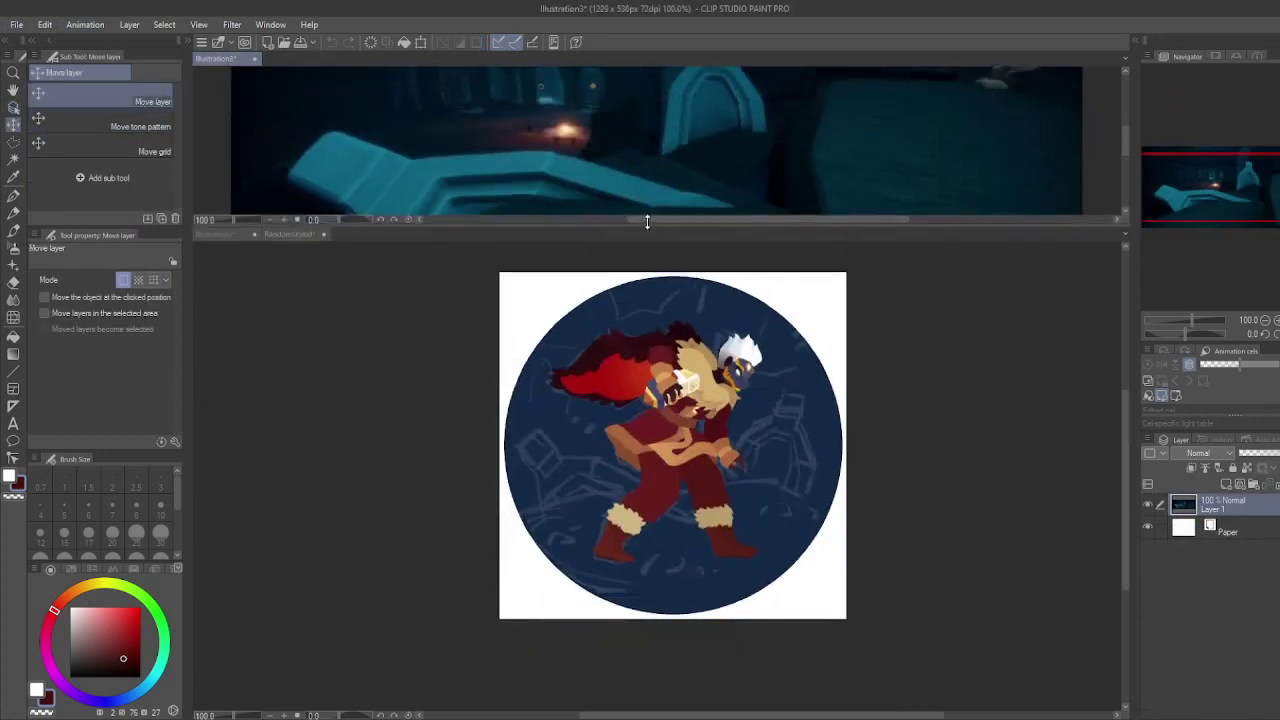
scroll(1222, 533, down, 3)
click(1222, 625)
key(m)
click(494, 551)
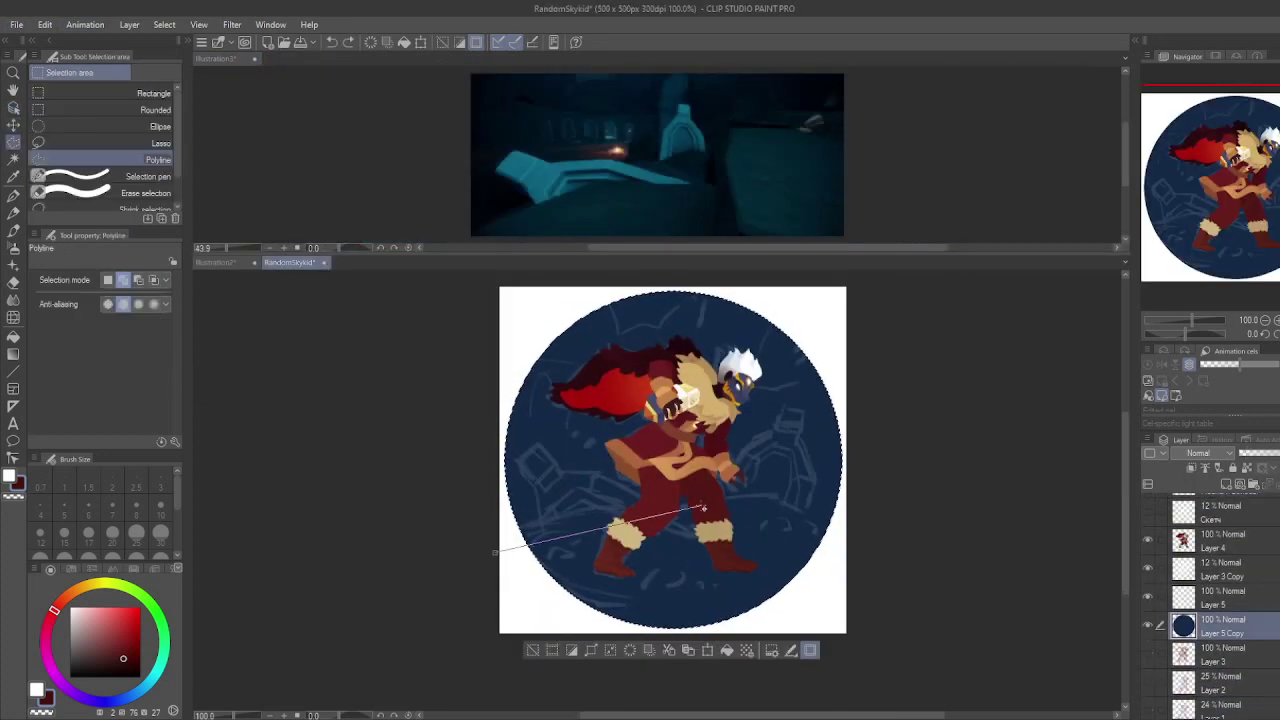
click(908, 512)
click(857, 600)
key(Escape)
Step: Outline the ground area across the lower part of the circle with the Polyline selection and fill it with dark teal
click(510, 538)
click(818, 512)
click(842, 476)
click(880, 660)
click(510, 538)
key(g)
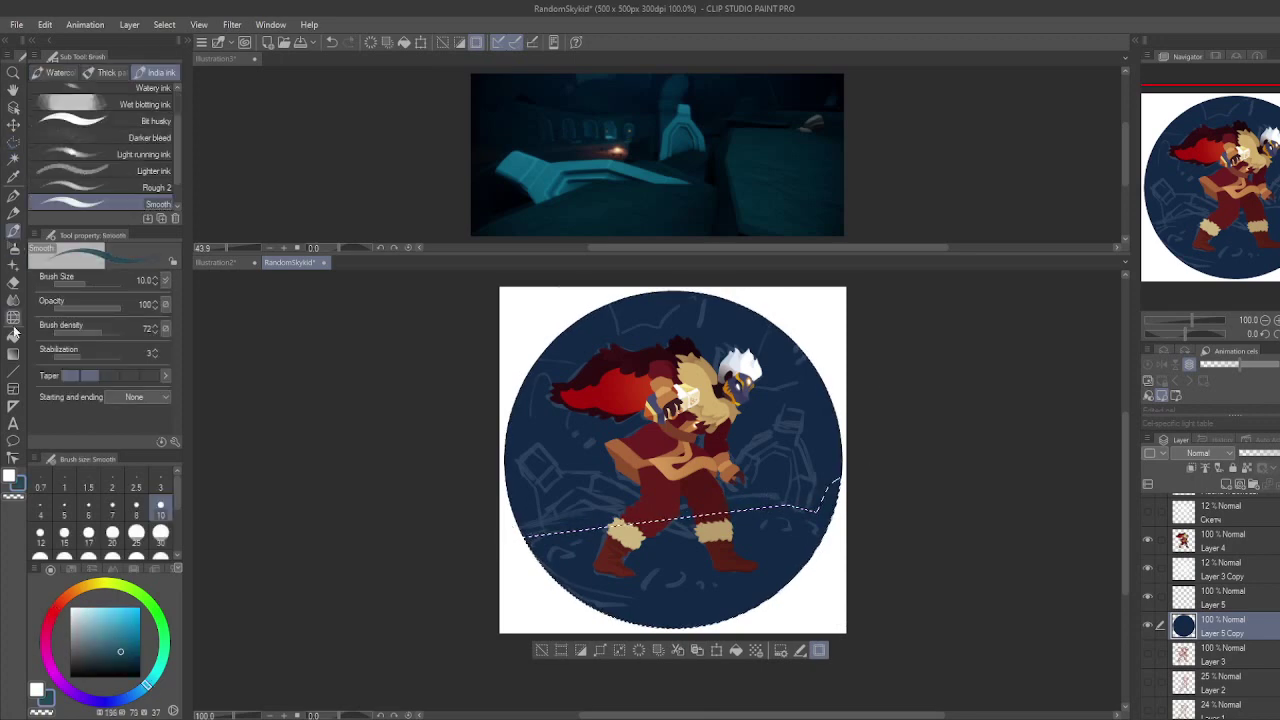
click(632, 625)
Step: Place the teal ground fill on Layer 5 and hide the Layer 3 Copy sketch
key(ctrl+z)
key(b)
click(1150, 570)
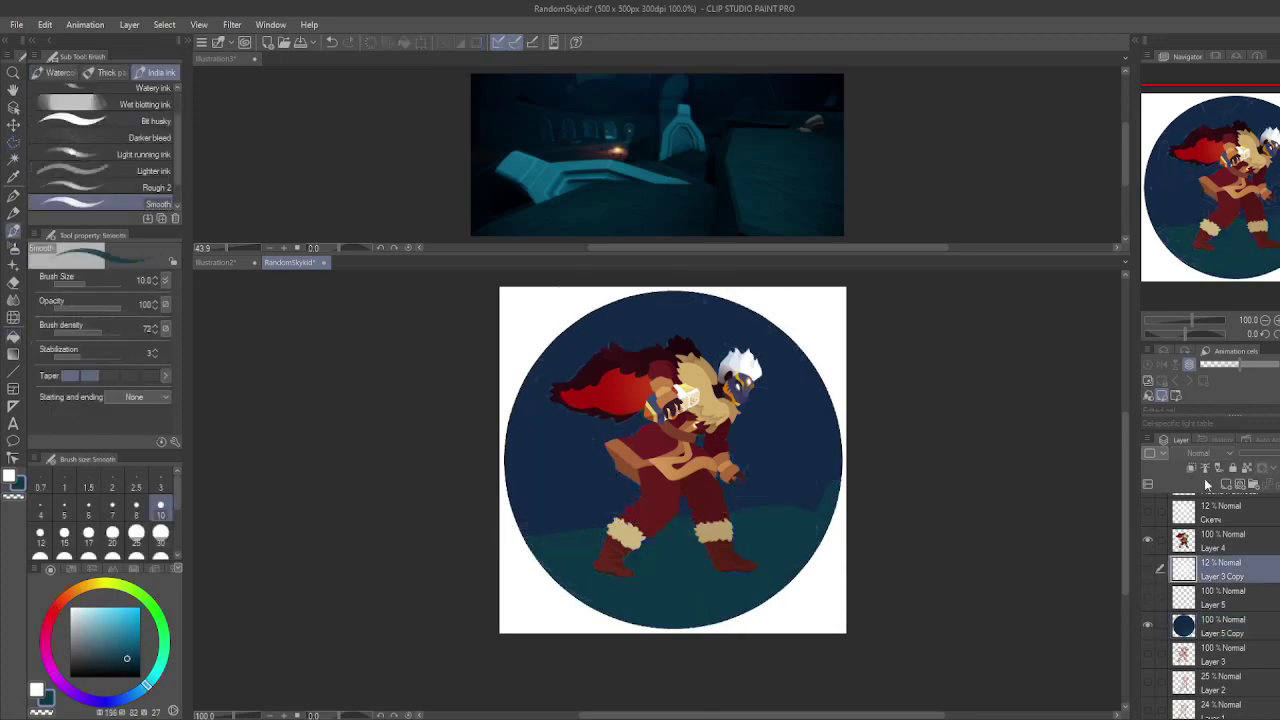
click(1183, 598)
key(ctrl+y)
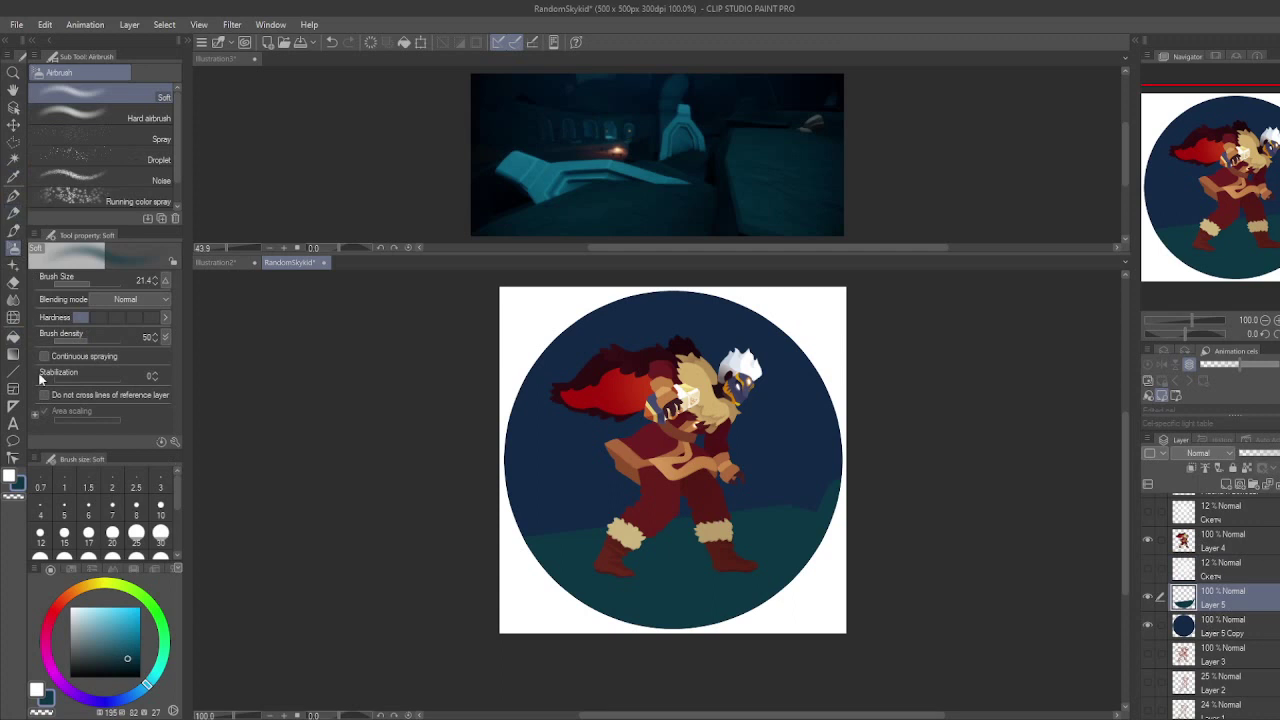
Step: Shade the navy backdrop and the teal ground with a soft airbrush at size 425.6, using darker blue
click(64, 532)
key(b)
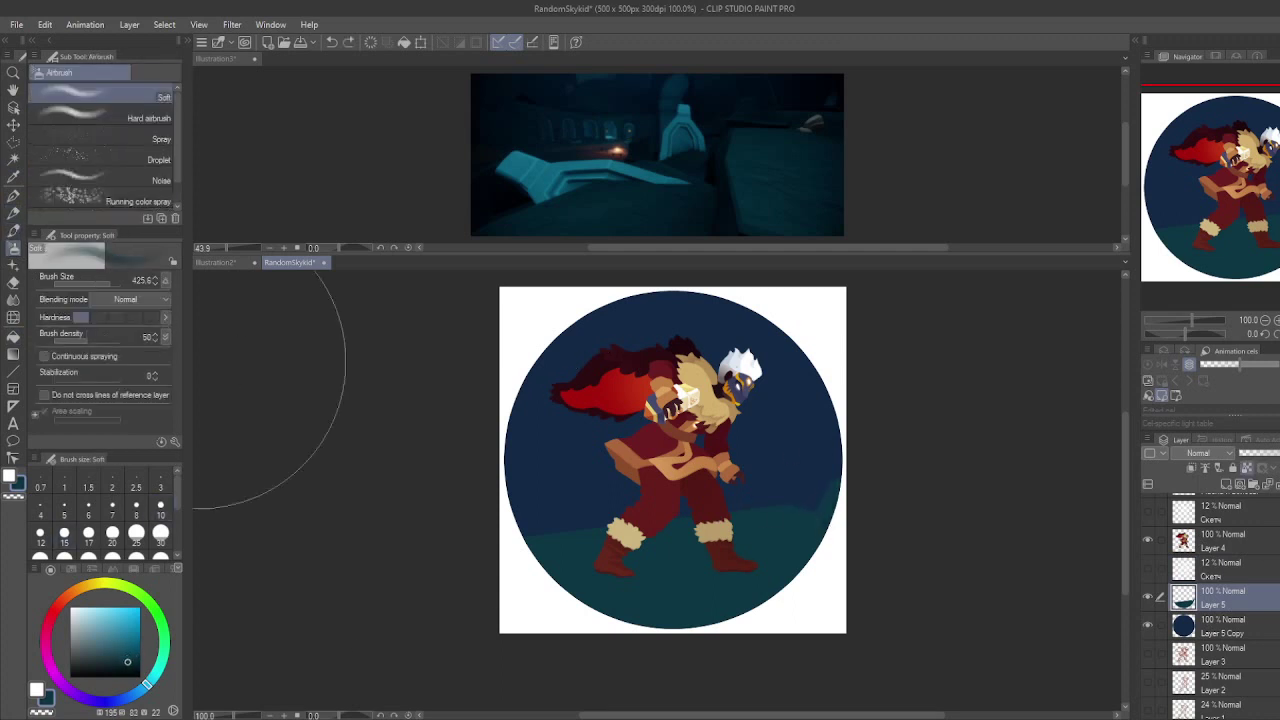
ctrl+shift+click(762, 400)
alt+click(768, 418)
ctrl+shift+click(768, 519)
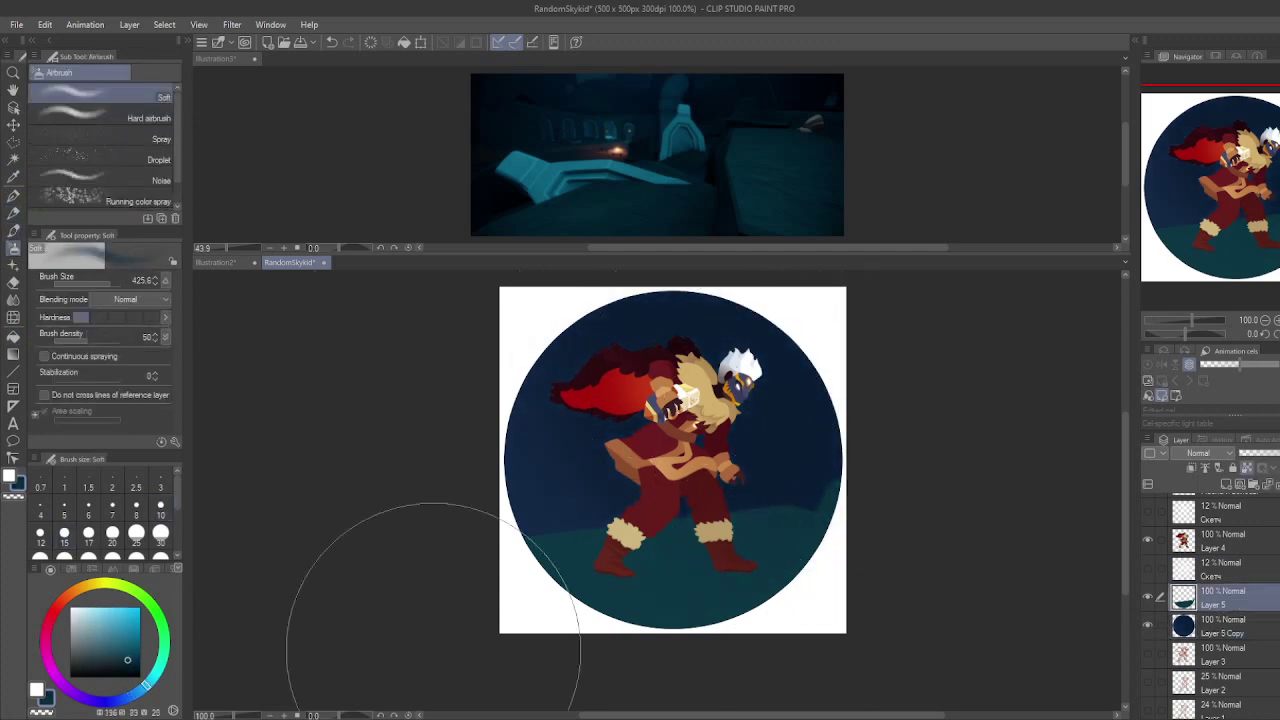
alt+click(768, 519)
key(b)
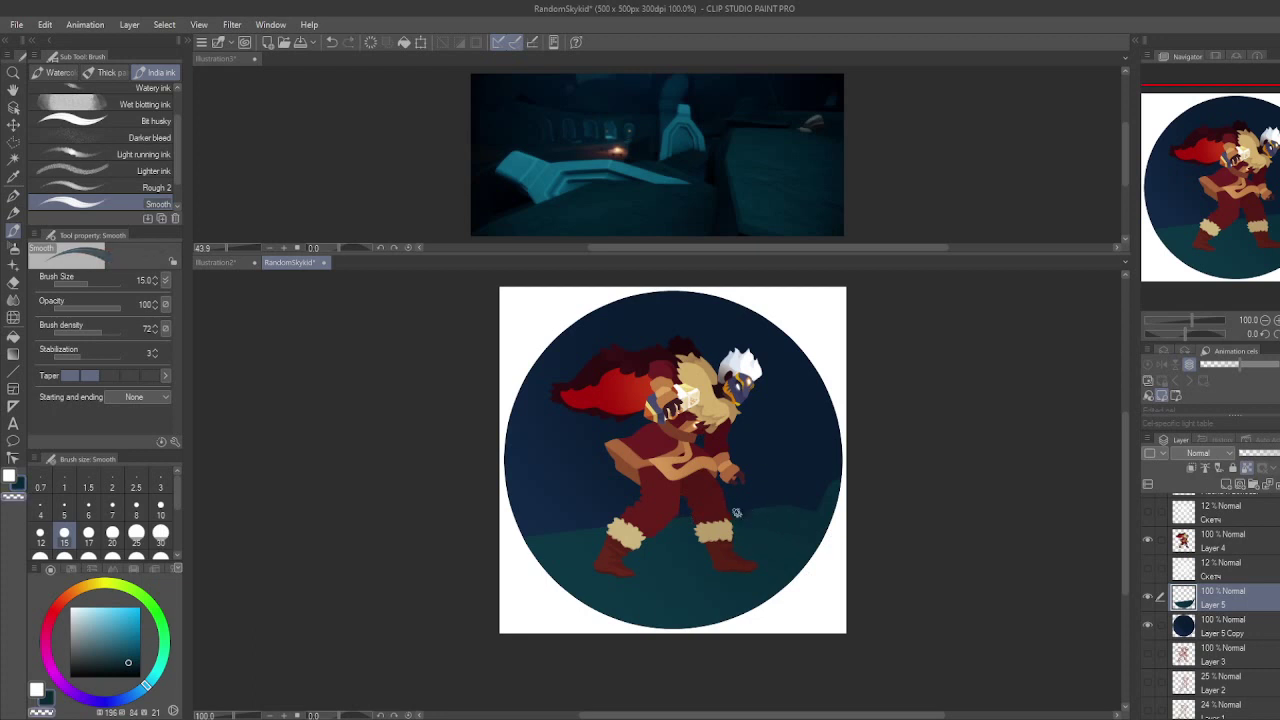
Step: Select the foreground part of the ground with the Polyline tool and choose the Bit husky brush at size 20
key(m)
mouse_move(680, 507)
mouse_down()
mouse_move(800, 545)
mouse_move(480, 505)
mouse_up()
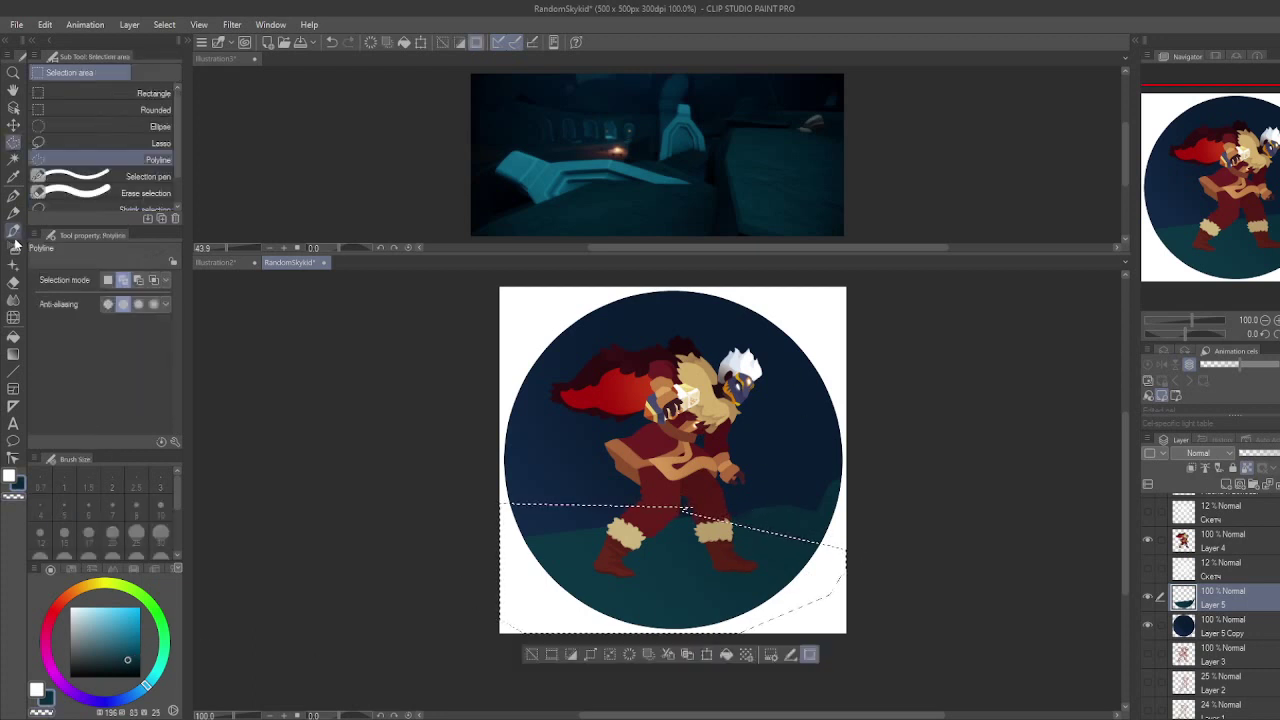
key(b)
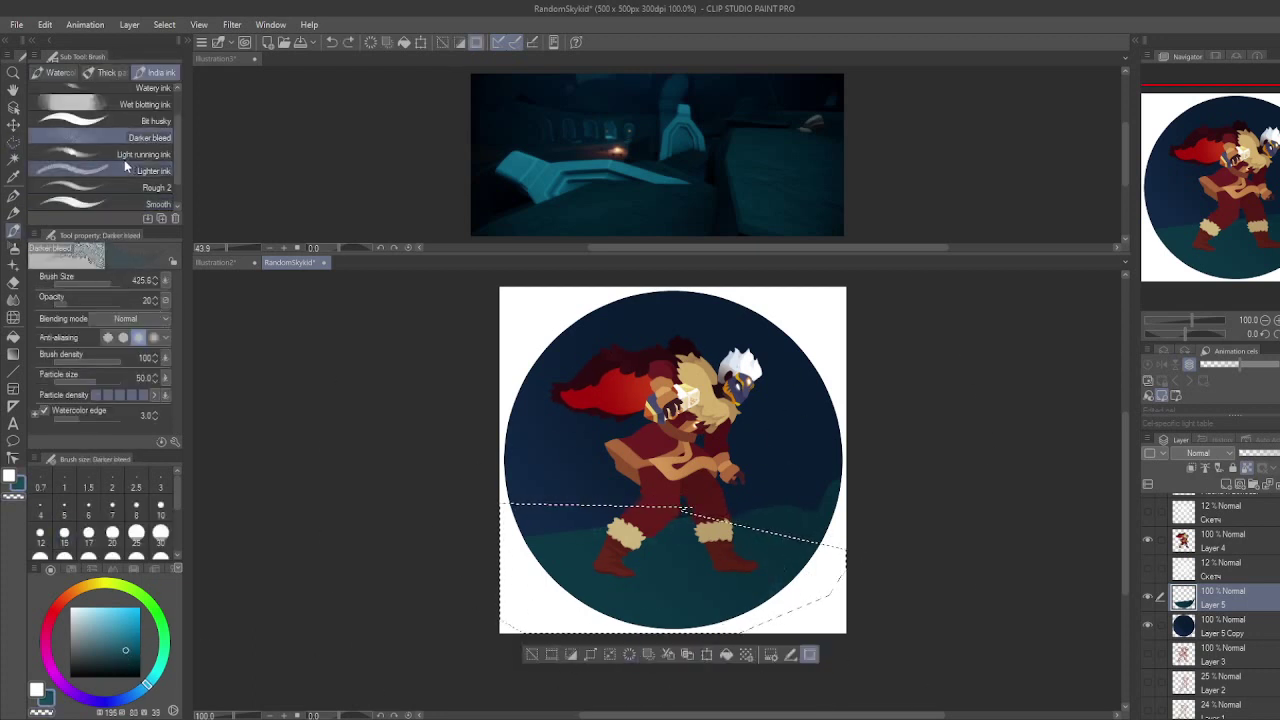
click(145, 130)
key(b)
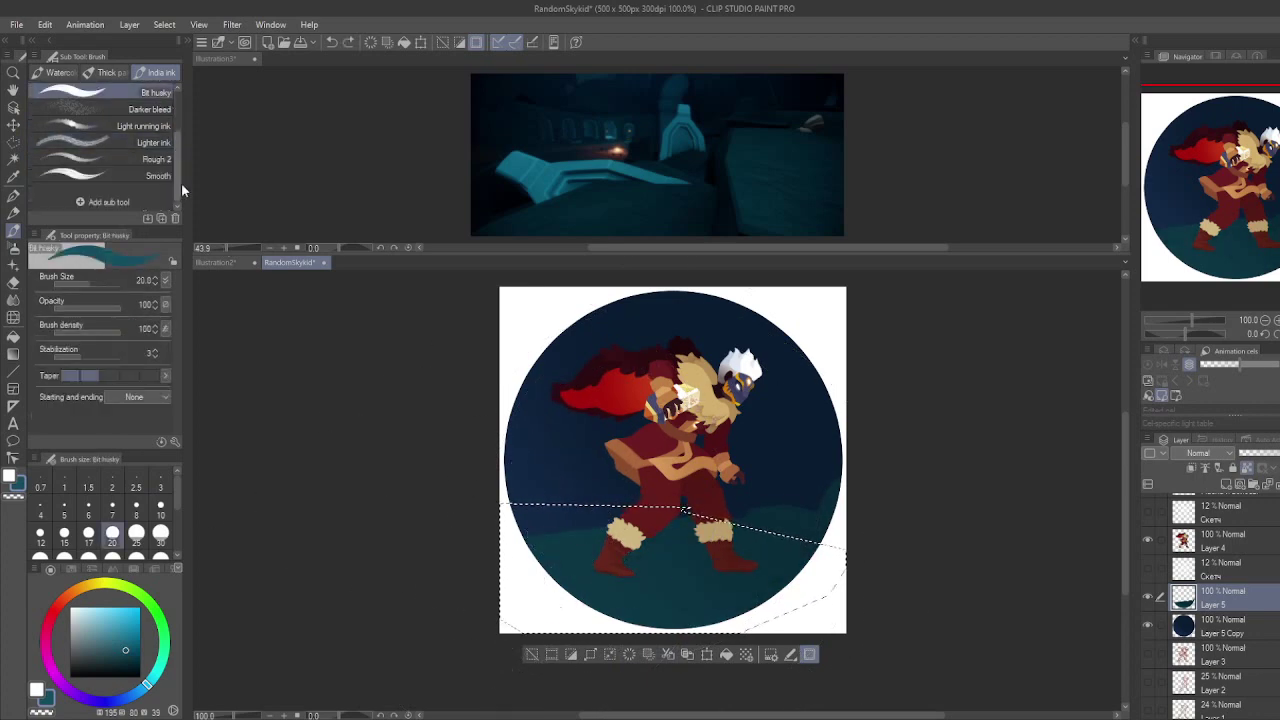
key(b)
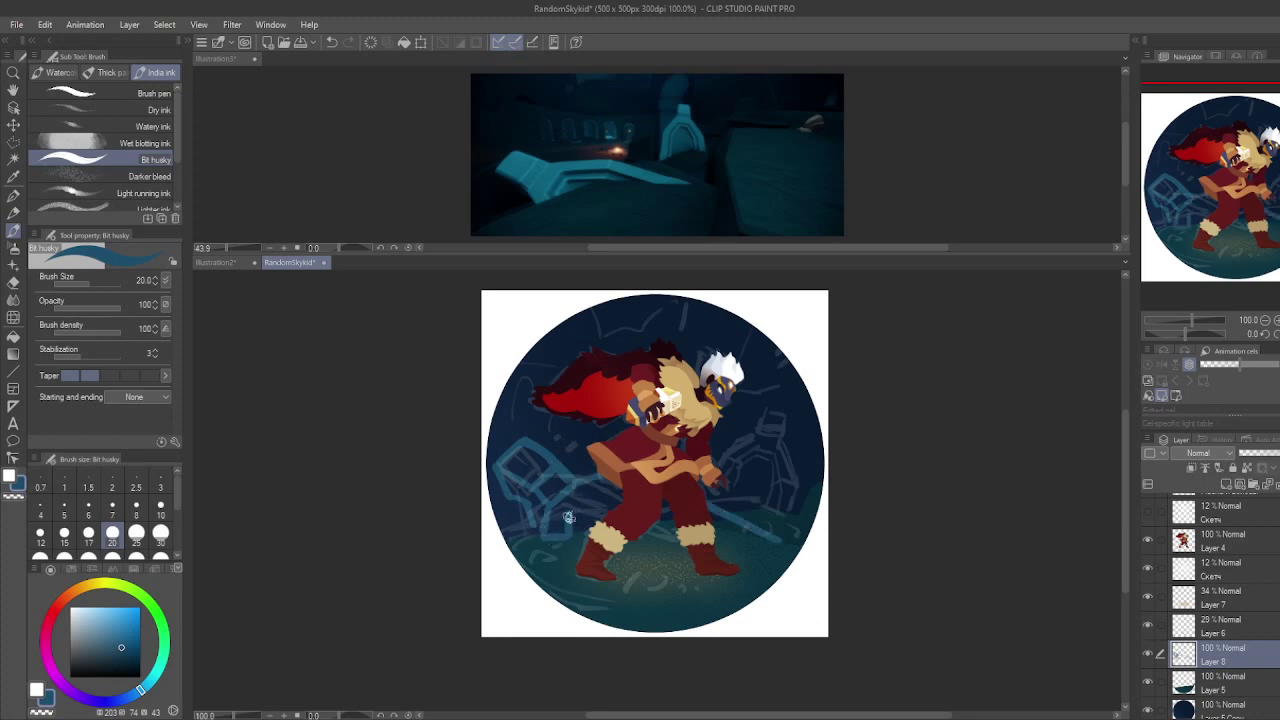
Step: On Layer 8, fill in the fallen ruin behind the character's legs with solid blue, hiding the sketch and Layer 6
click(1147, 625)
drag(515, 455, 532, 527)
key(ctrl+shift+d)
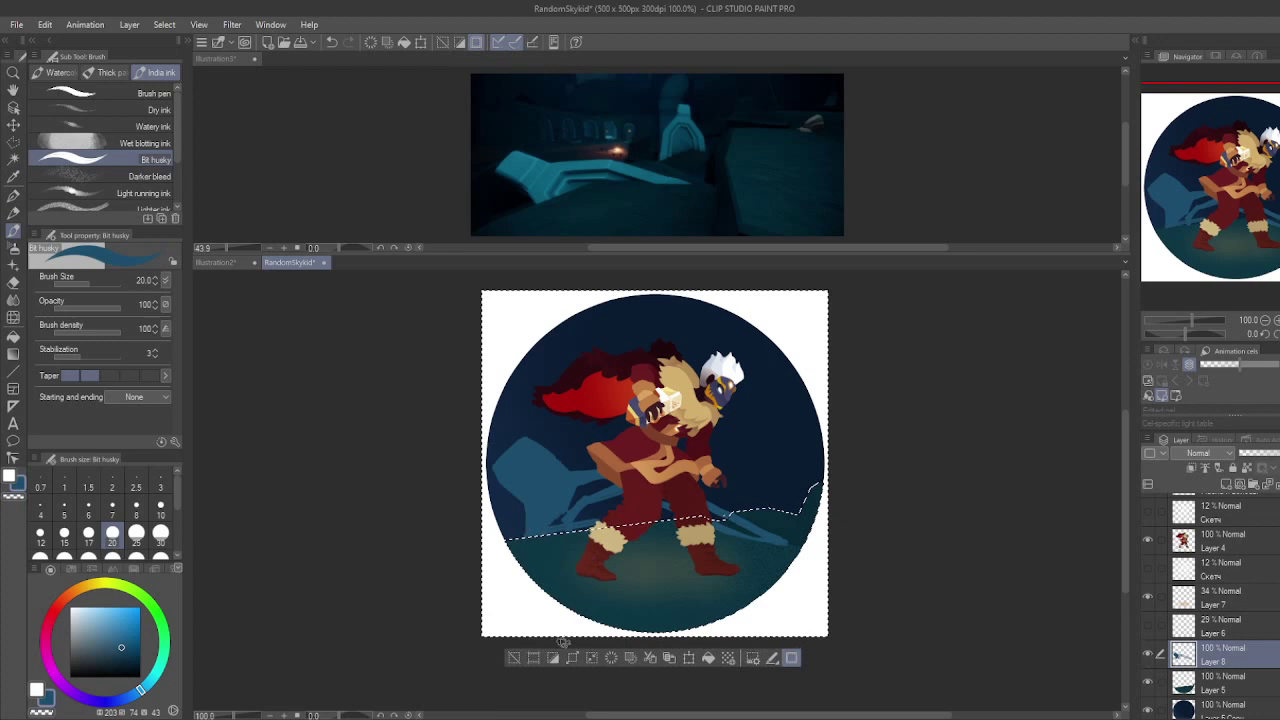
key(ctrl+d)
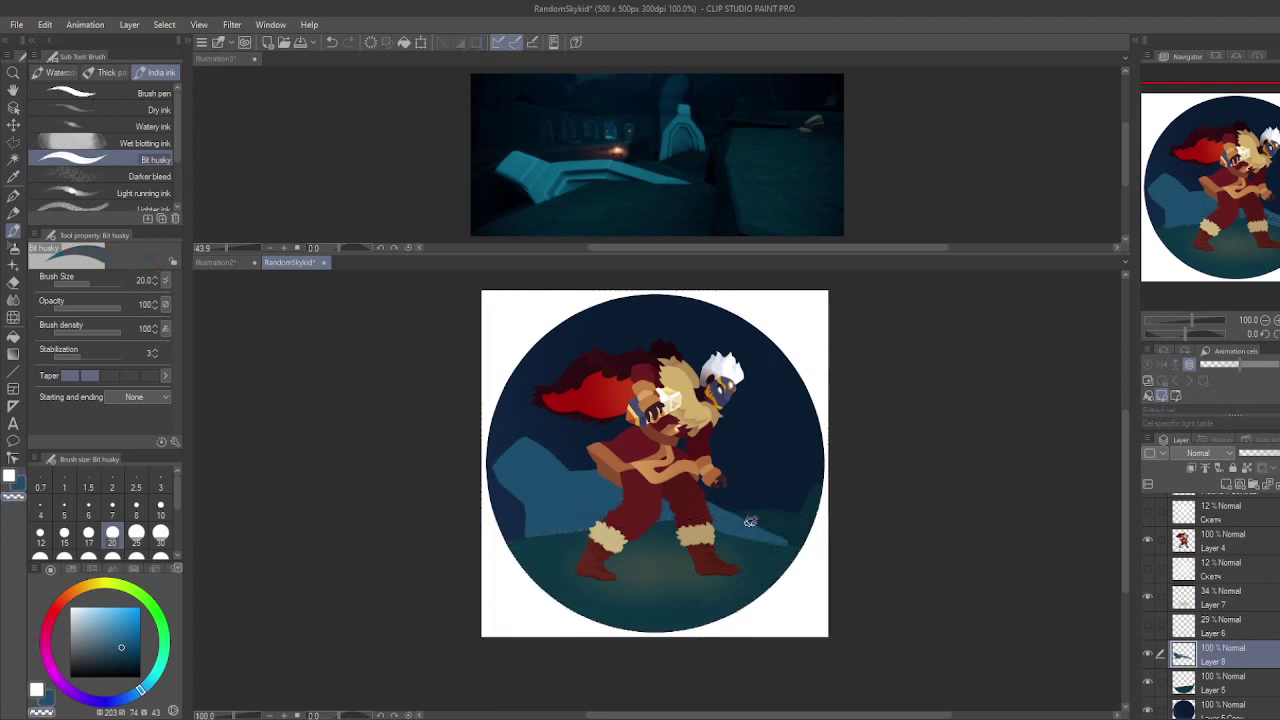
key(b)
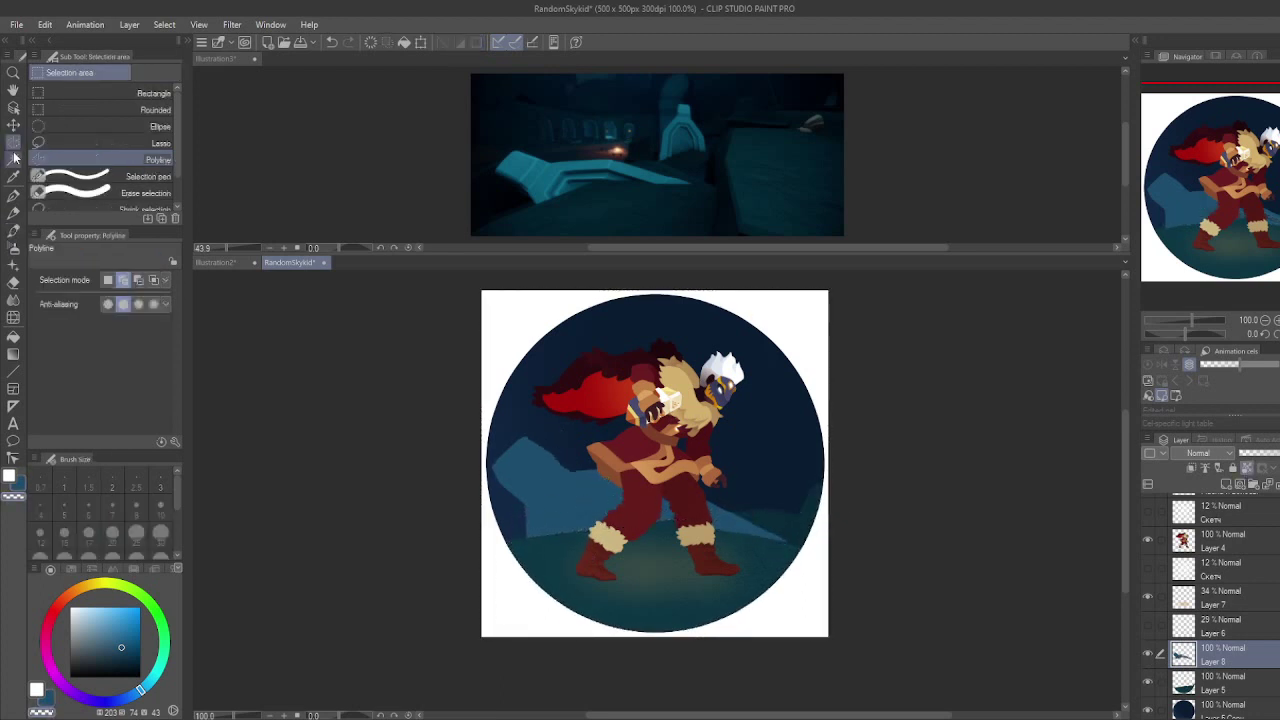
Step: Select around the end block of the fallen ruin and softly airbrush its sides darker to separate the faces
key(ctrl+shift+d)
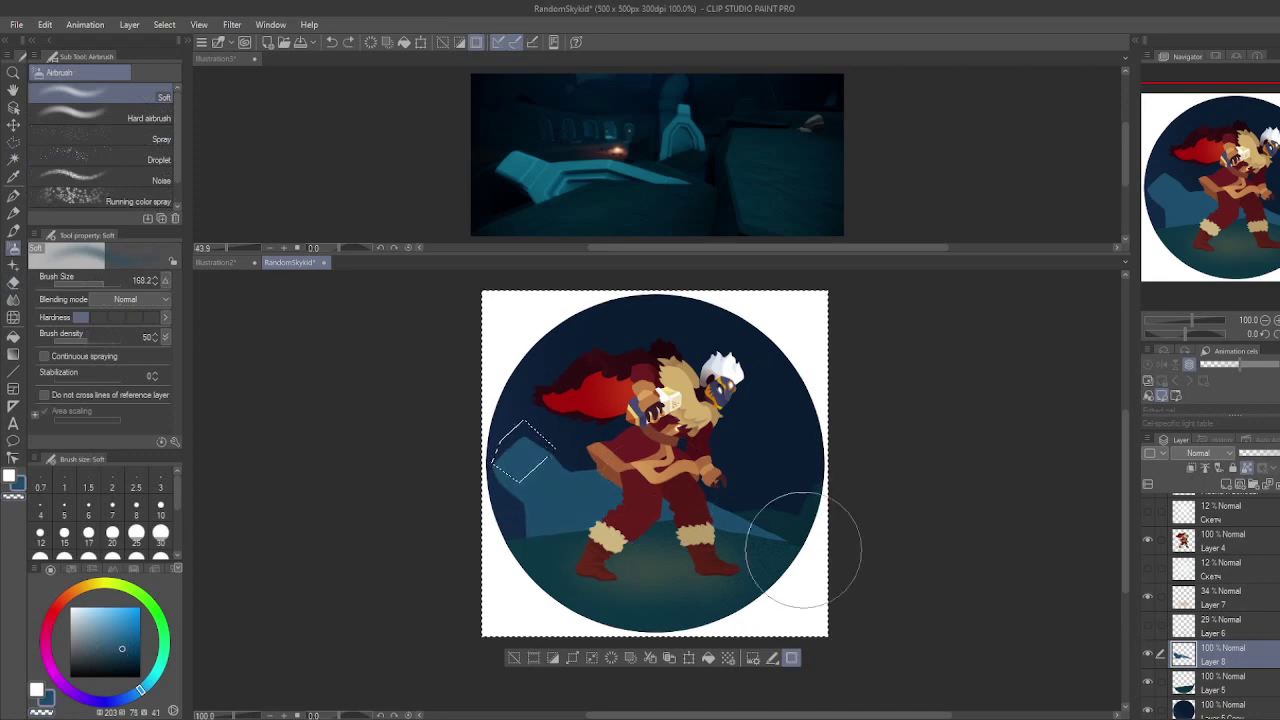
key(m)
alt+click(519, 453)
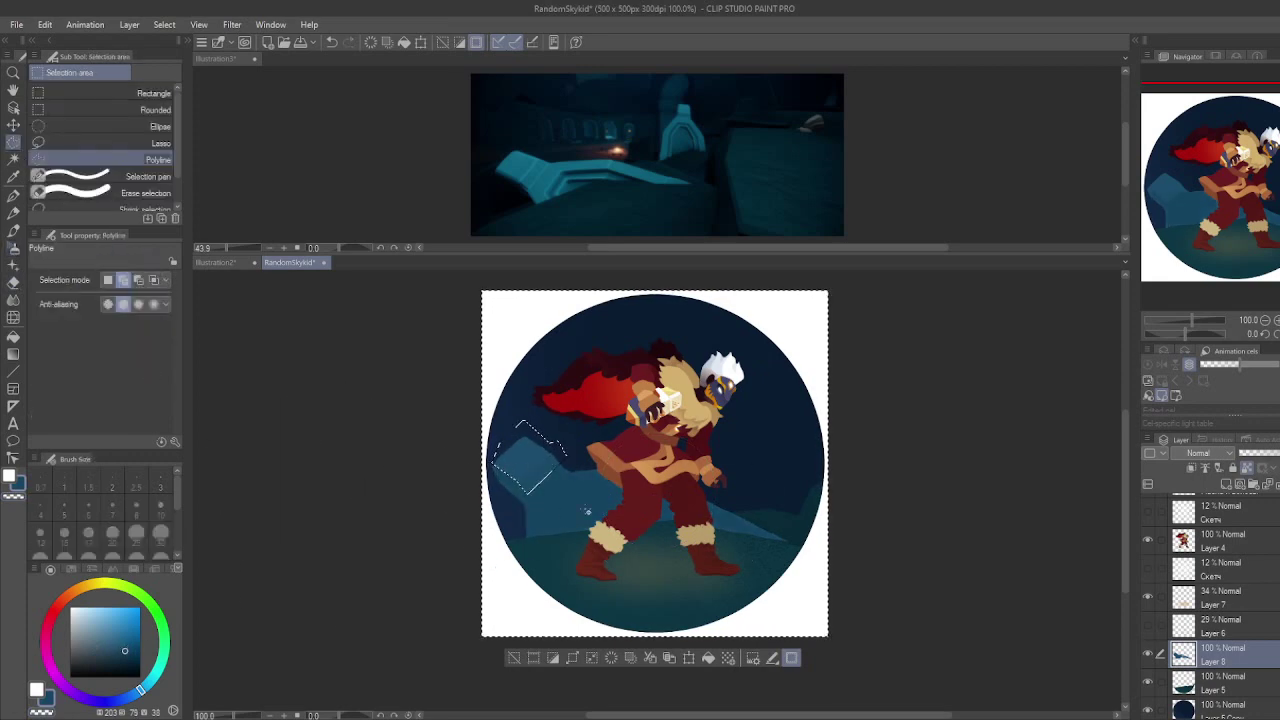
key(b)
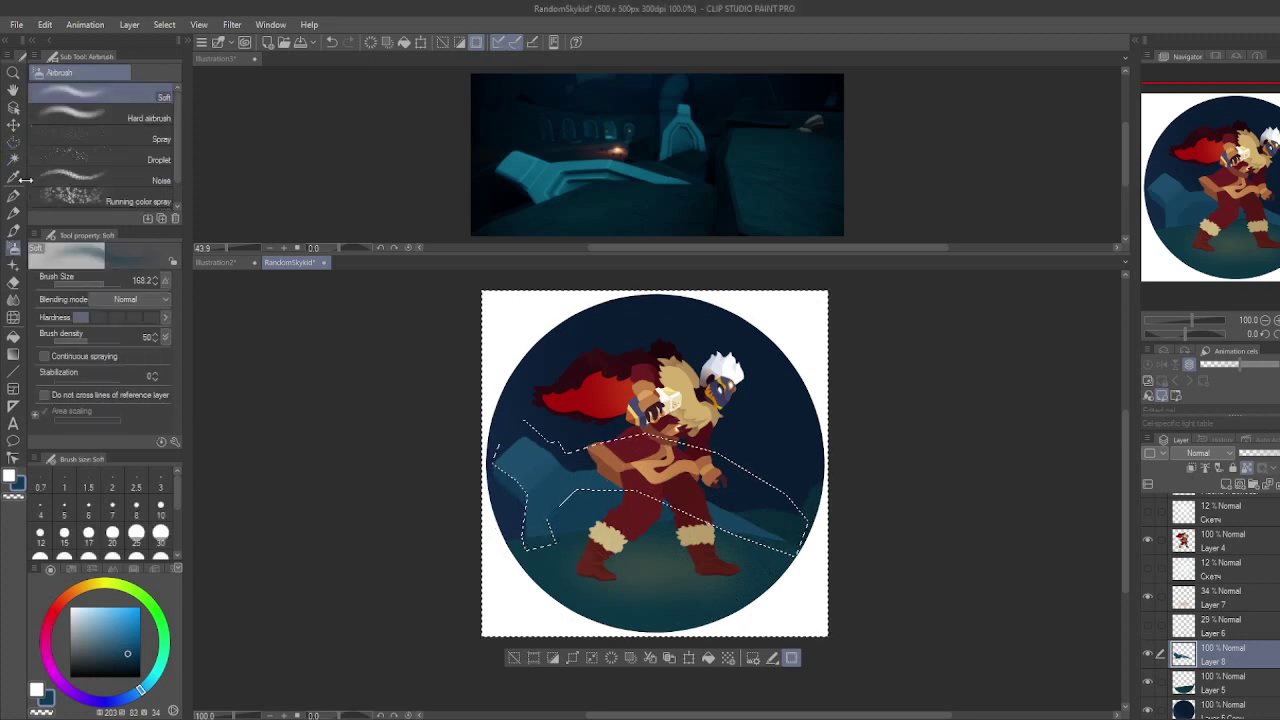
Step: Select stepped bands along the underside of the fallen ruin and airbrush each one a darker blue
key(m)
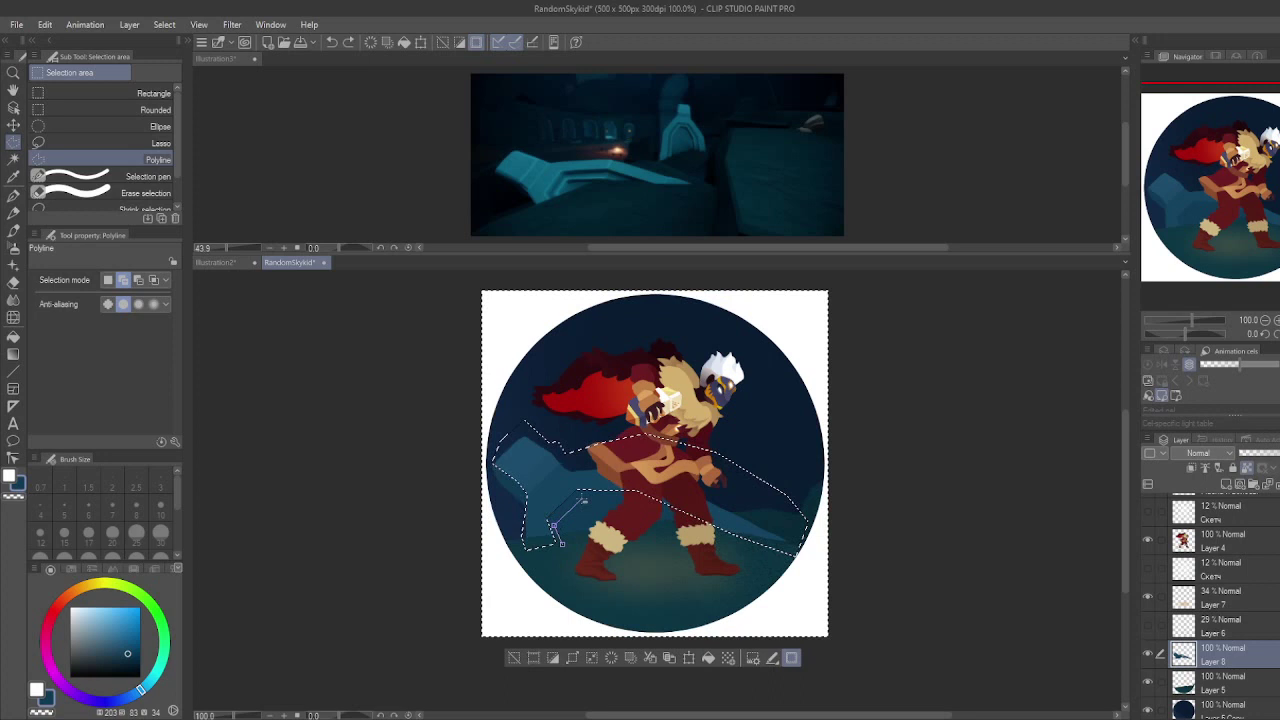
double_click(785, 567)
key(b)
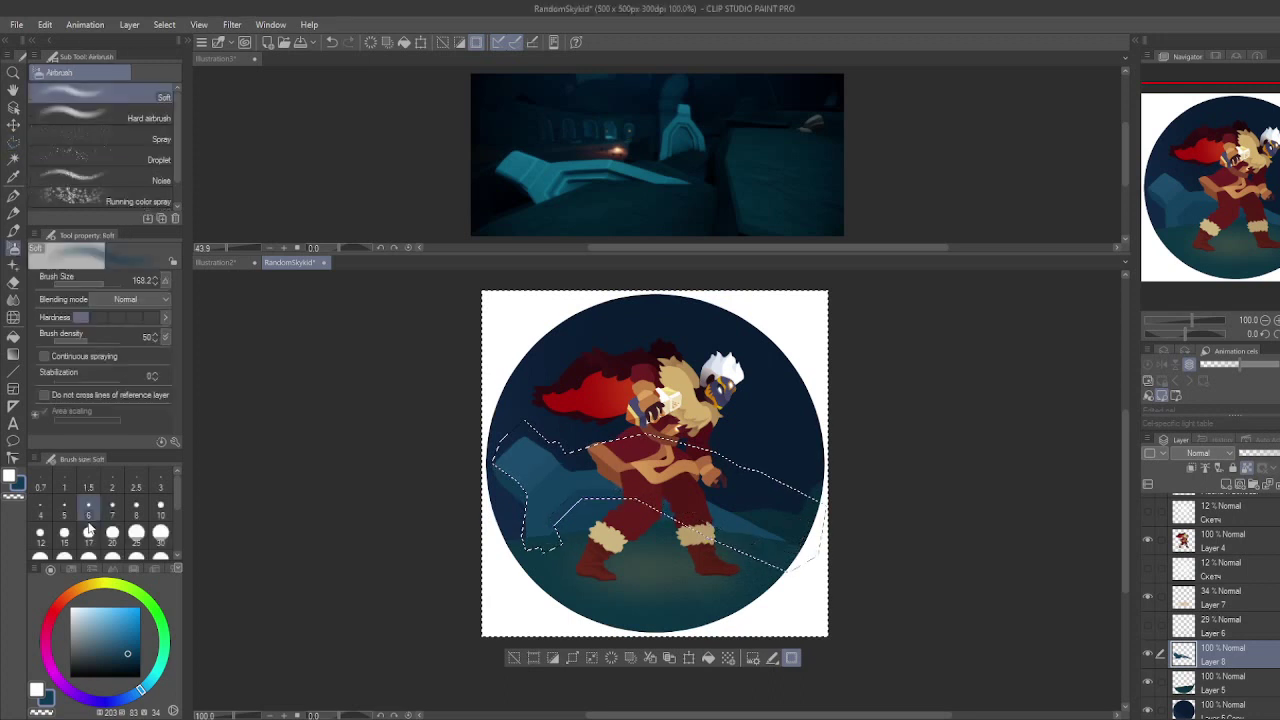
key(m)
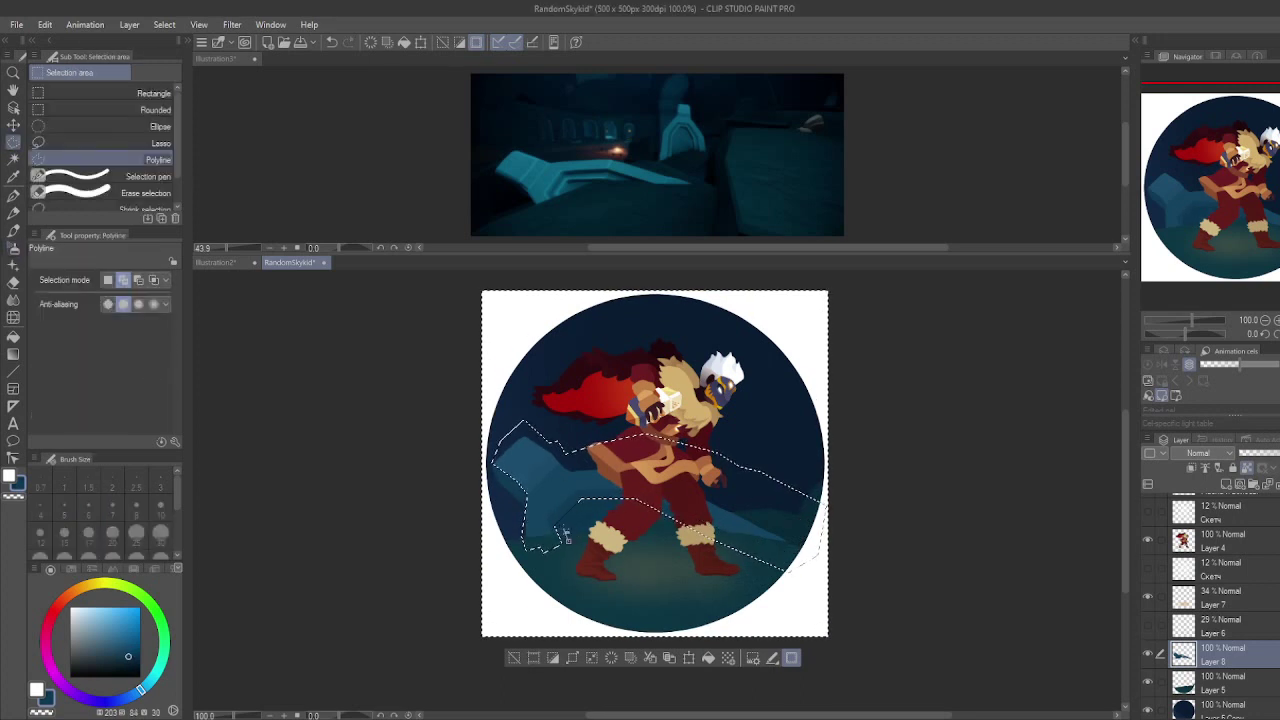
key(b)
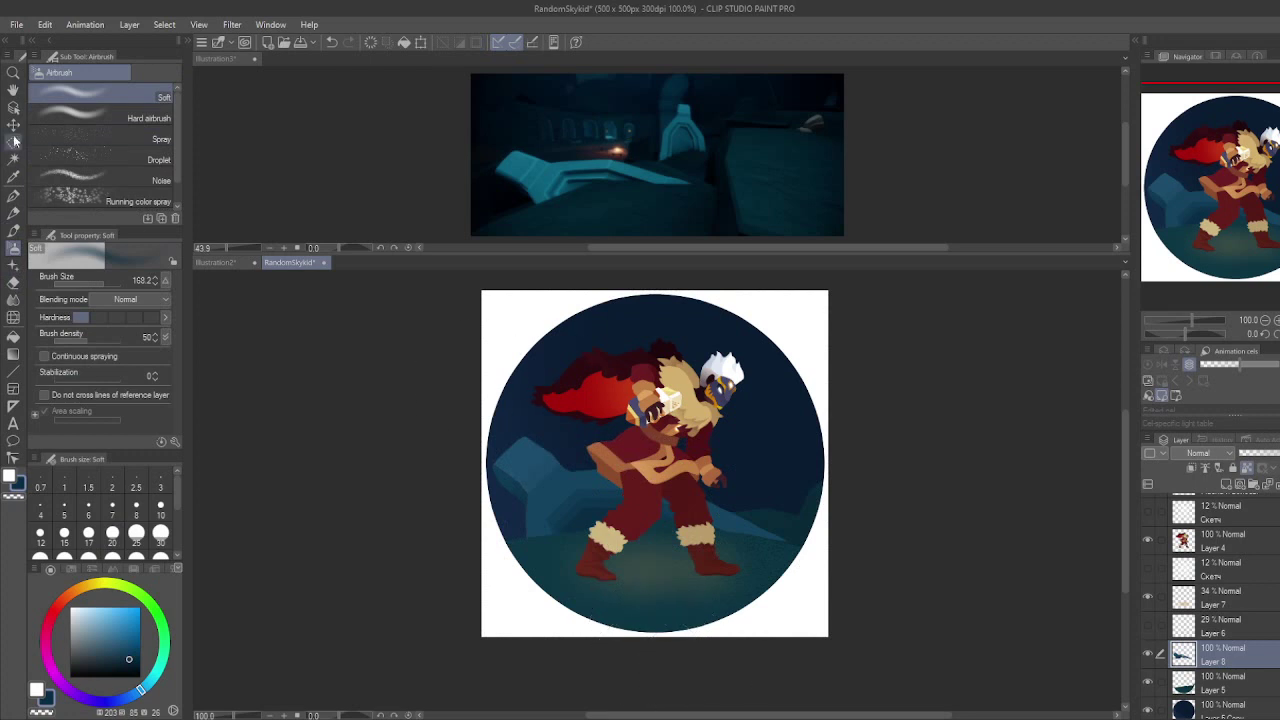
click(14, 141)
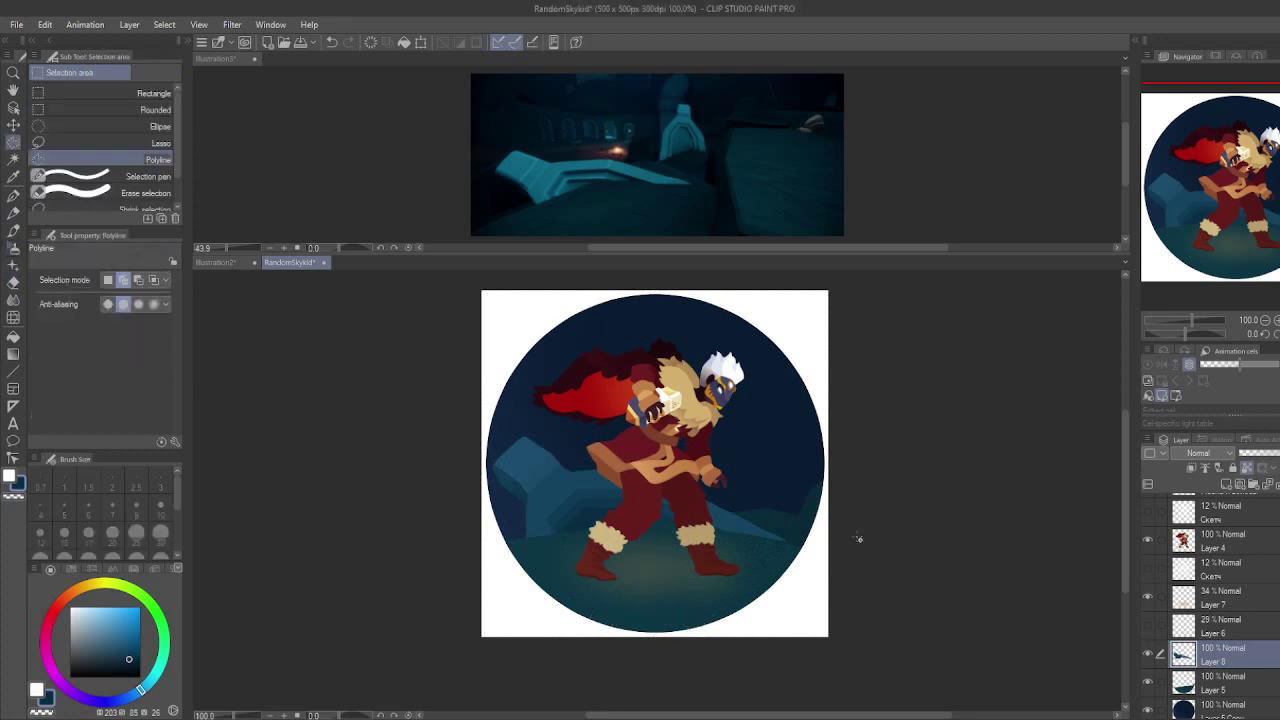
Step: On Layer 9, paint the upright bell-shaped ruin in blue and select its rounded body below the neck for darker shading
key(b)
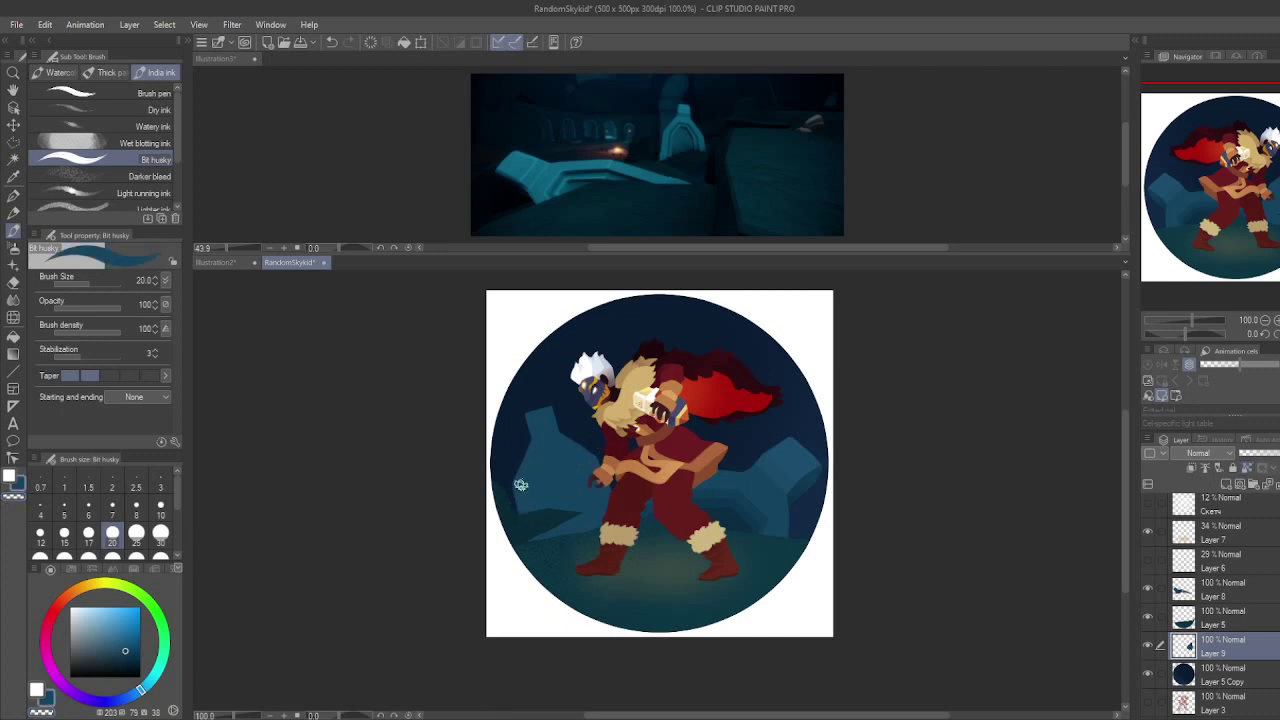
key(m)
click(524, 431)
click(524, 431)
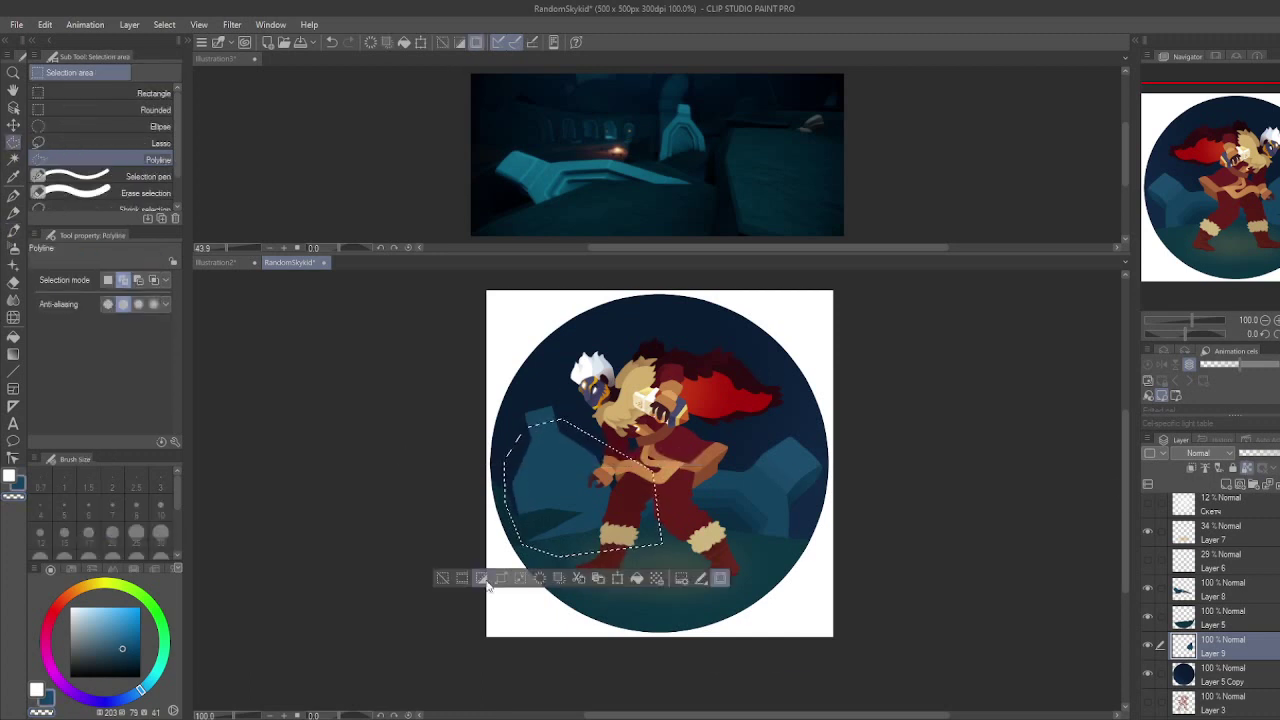
key(b)
drag(530, 415, 550, 450)
key(ctrl+d)
click(550, 450)
key(b)
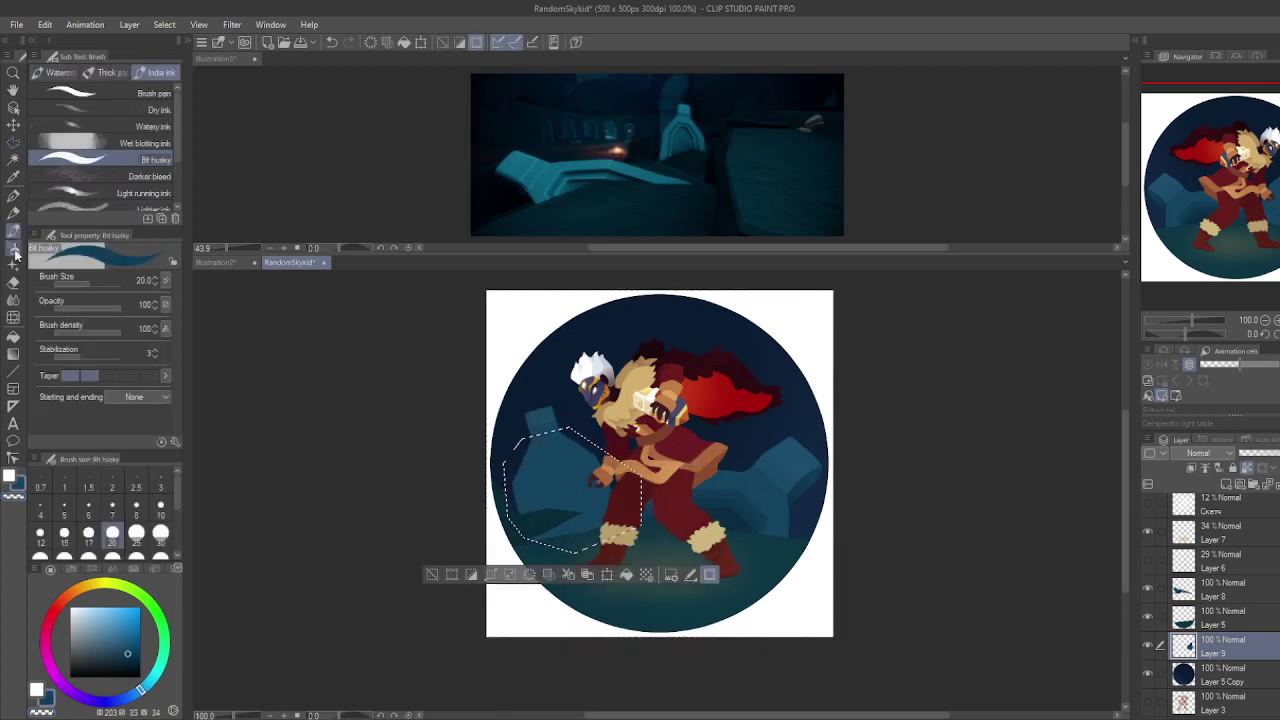
Step: Select a smaller arch inside the upright ruin's body and shade it a darker blue
drag(530, 540, 600, 550)
key(ctrl+d)
key(m)
click(534, 515)
key(b)
drag(540, 470, 590, 505)
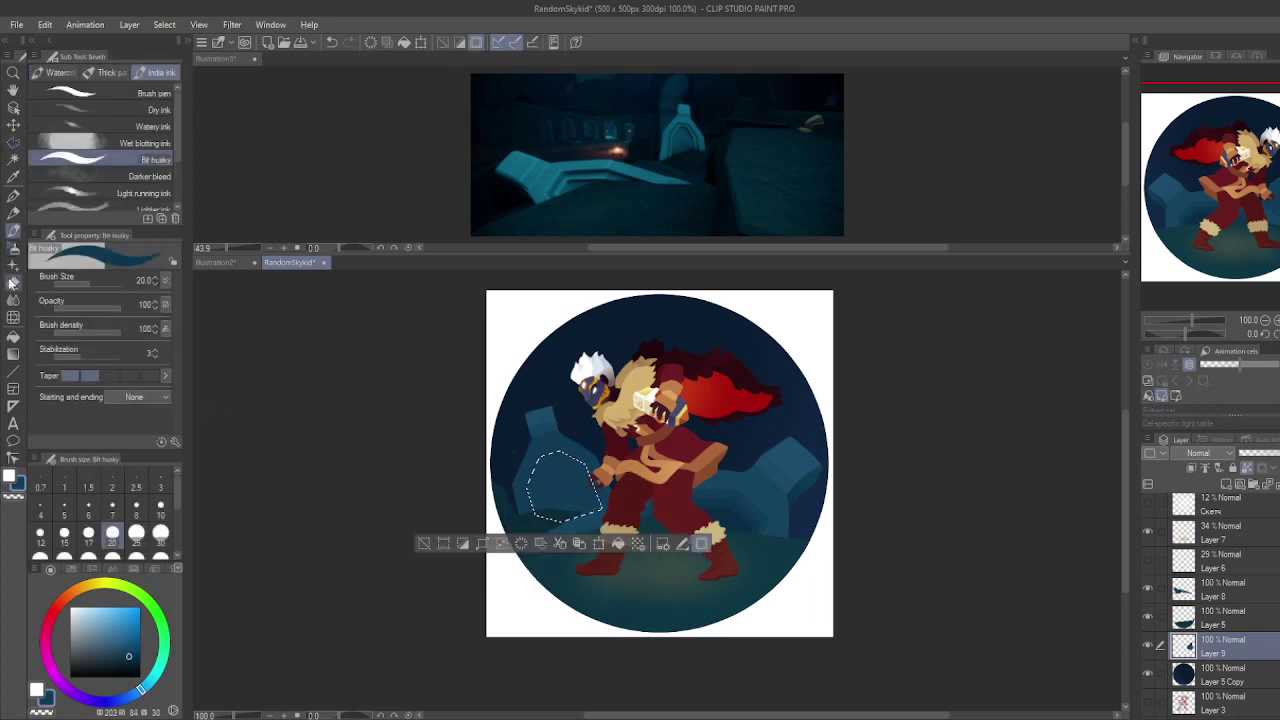
Step: Select the innermost arch opening of the upright ruin with the Polyline tool and shade it darker, then deselect
key(ctrl+d)
key(m)
click(566, 467)
click(584, 484)
click(591, 508)
click(548, 512)
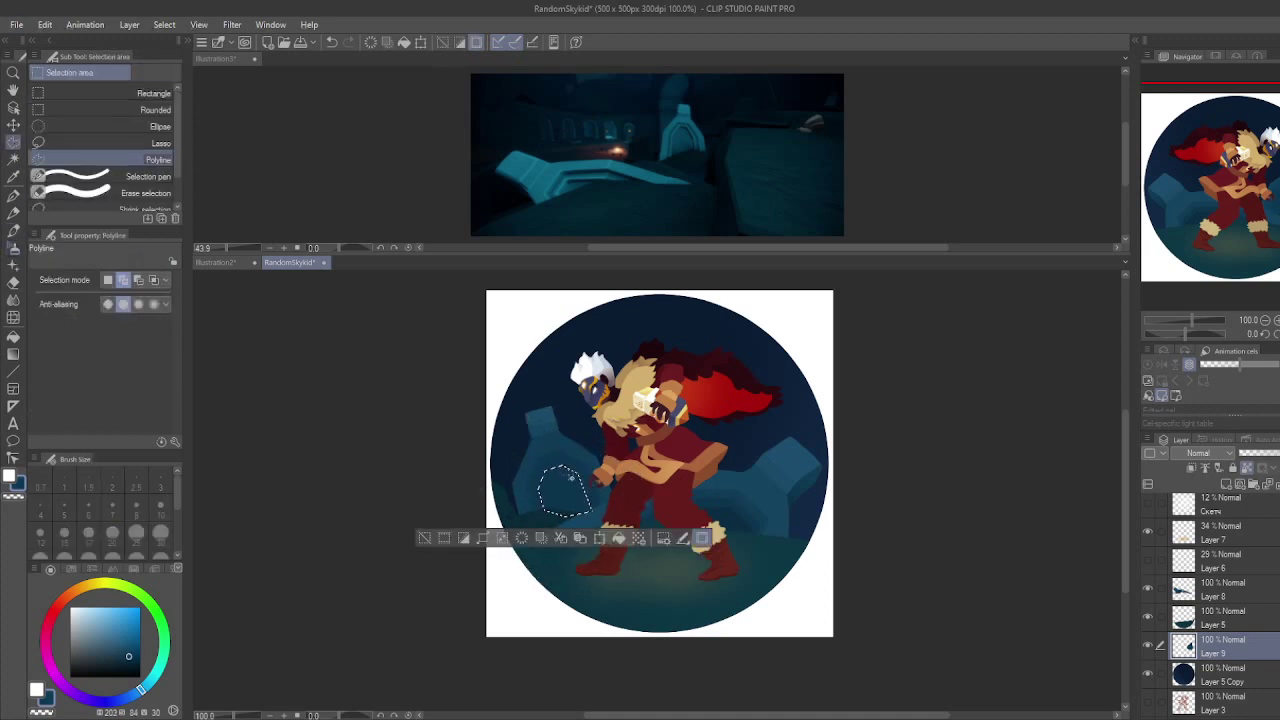
key(b)
drag(545, 475, 585, 510)
key(ctrl+d)
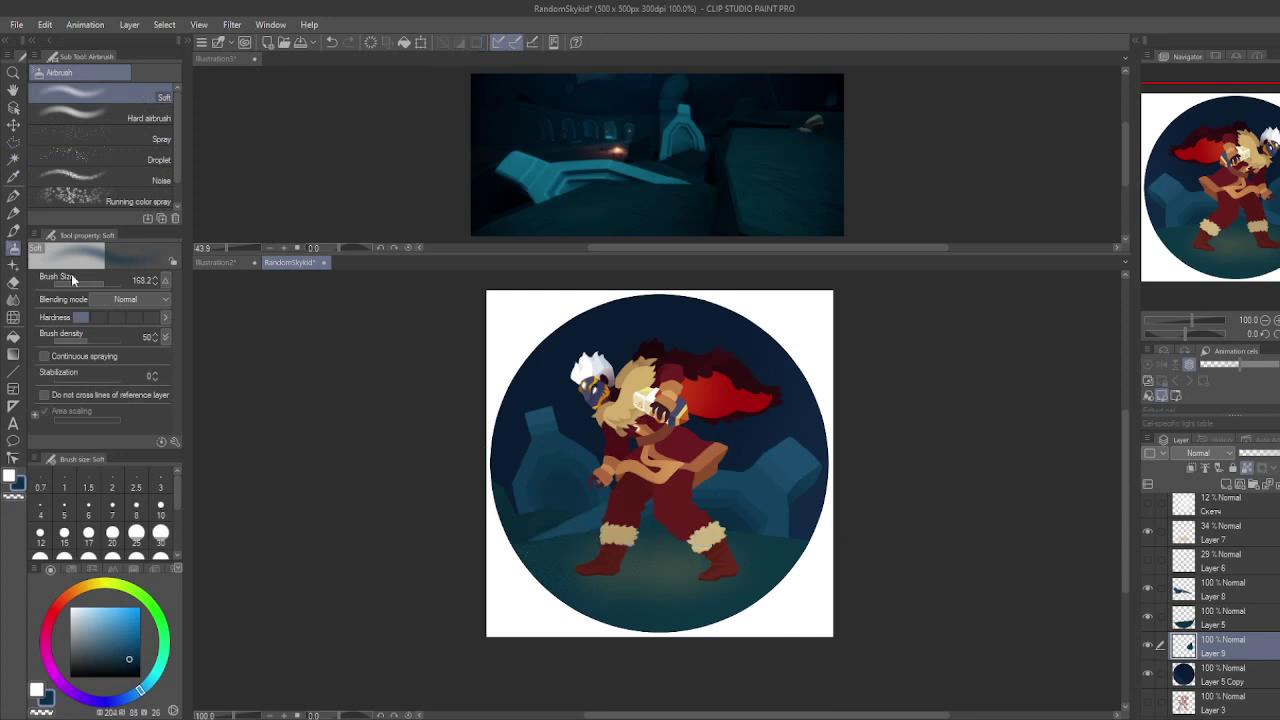
Step: Airbrush soft shading over the ruins, flip the canvas back and merge the ruin and ground layers
drag(520, 415, 590, 505)
drag(1262, 453, 1252, 453)
key(ctrl+h)
key(ctrl+e)
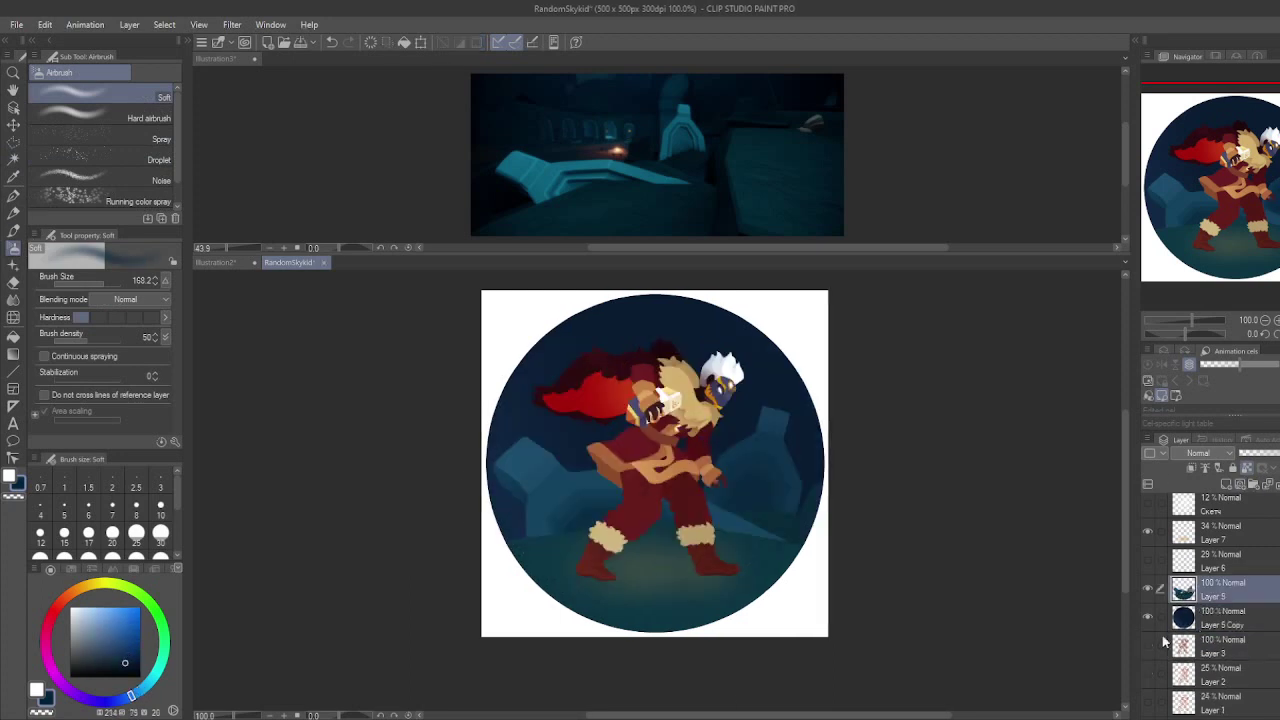
drag(510, 460, 600, 540)
Step: With the sketch shown, select the cave ceiling across the upper part of the circle for soft airbrush shading
key(m)
click(507, 357)
click(546, 364)
click(790, 383)
click(825, 358)
click(798, 310)
click(540, 296)
click(507, 357)
key(b)
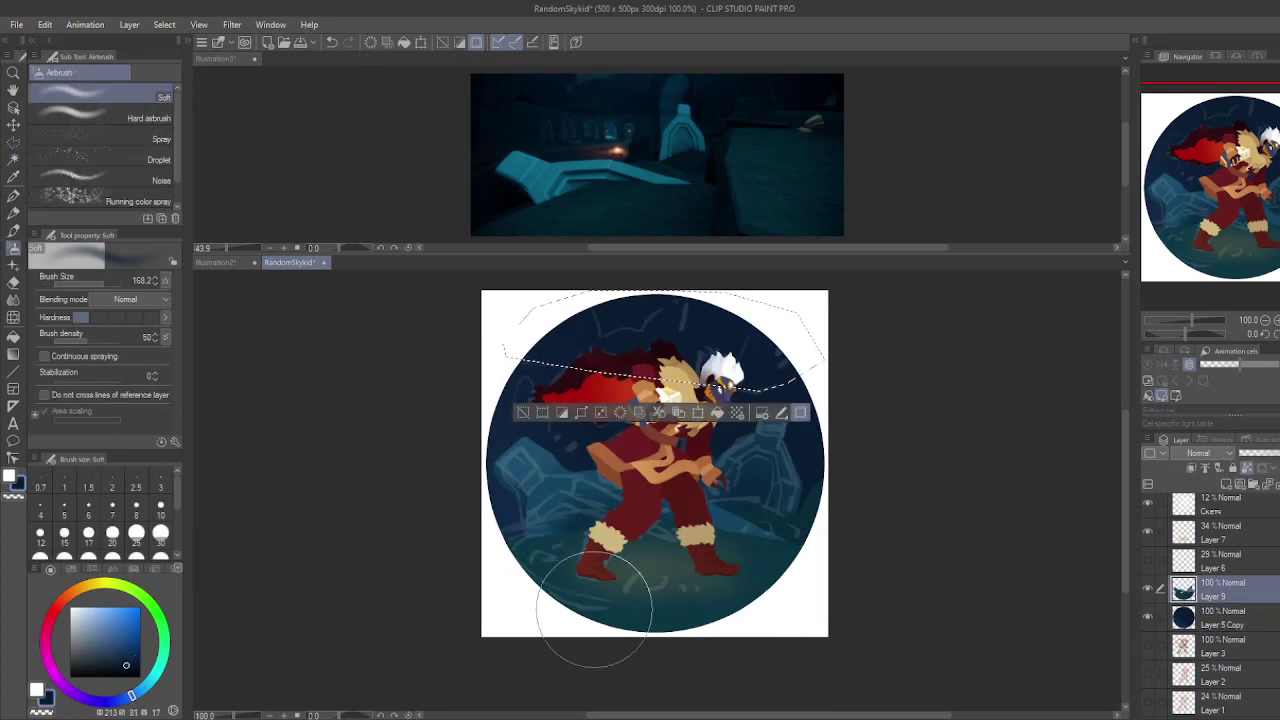
Step: On Layer 5 Copy, select a jagged rock facet at the top of the cave ceiling and airbrush it muted blue
click(1222, 617)
key(m)
click(598, 322)
click(640, 330)
click(586, 310)
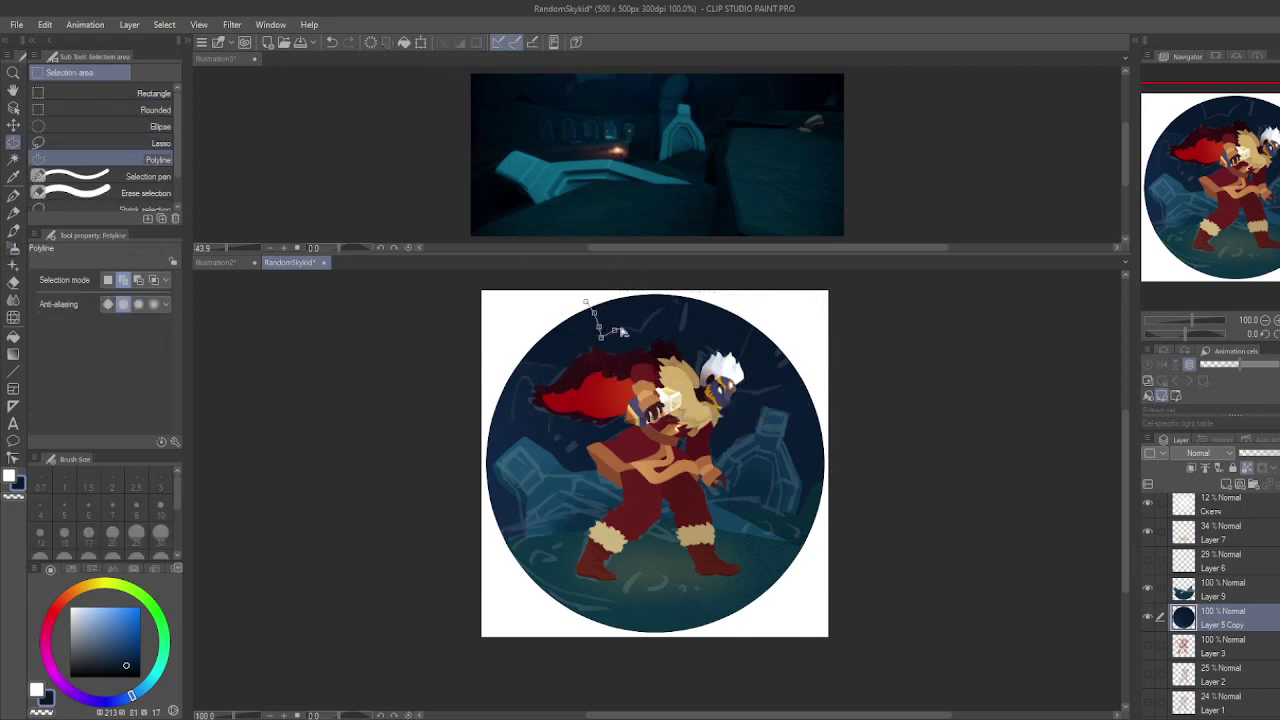
click(675, 300)
click(598, 322)
key(b)
key(ctrl+d)
Step: Select the rock column rising behind the character's head, airbrush it muted blue on its own layer and hide the sketch
key(m)
click(720, 428)
click(731, 337)
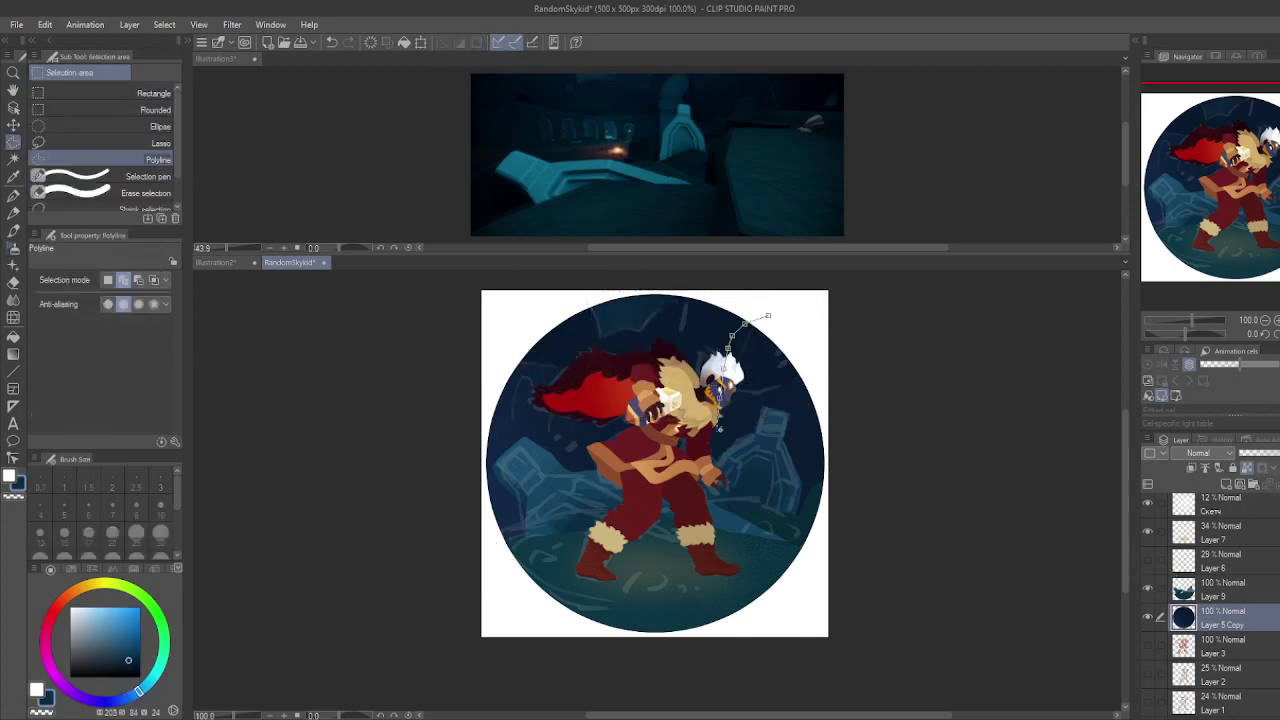
click(805, 365)
click(756, 311)
key(b)
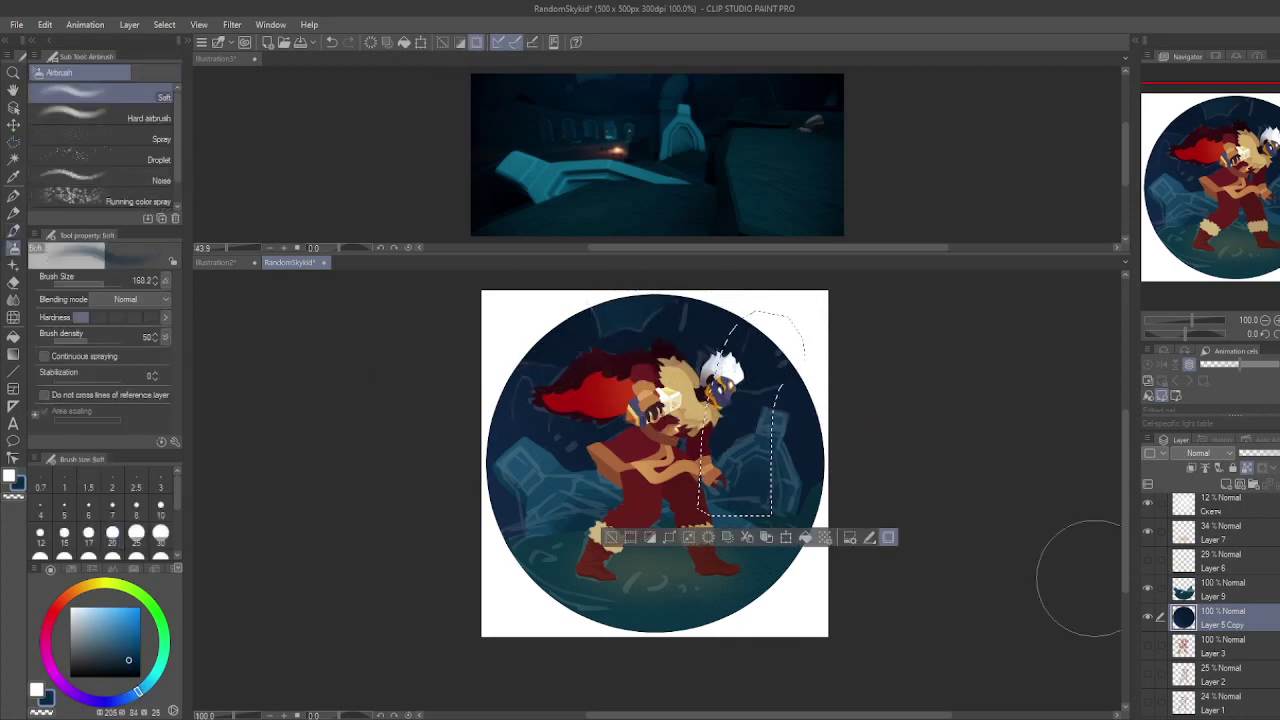
drag(745, 330, 795, 350)
ctrl+click(1183, 647)
key(ctrl+d)
drag(510, 460, 610, 540)
key([)
Step: Select facets at the upper and lower ends of the rock column, airbrush them with dark blue and deselect
key(m)
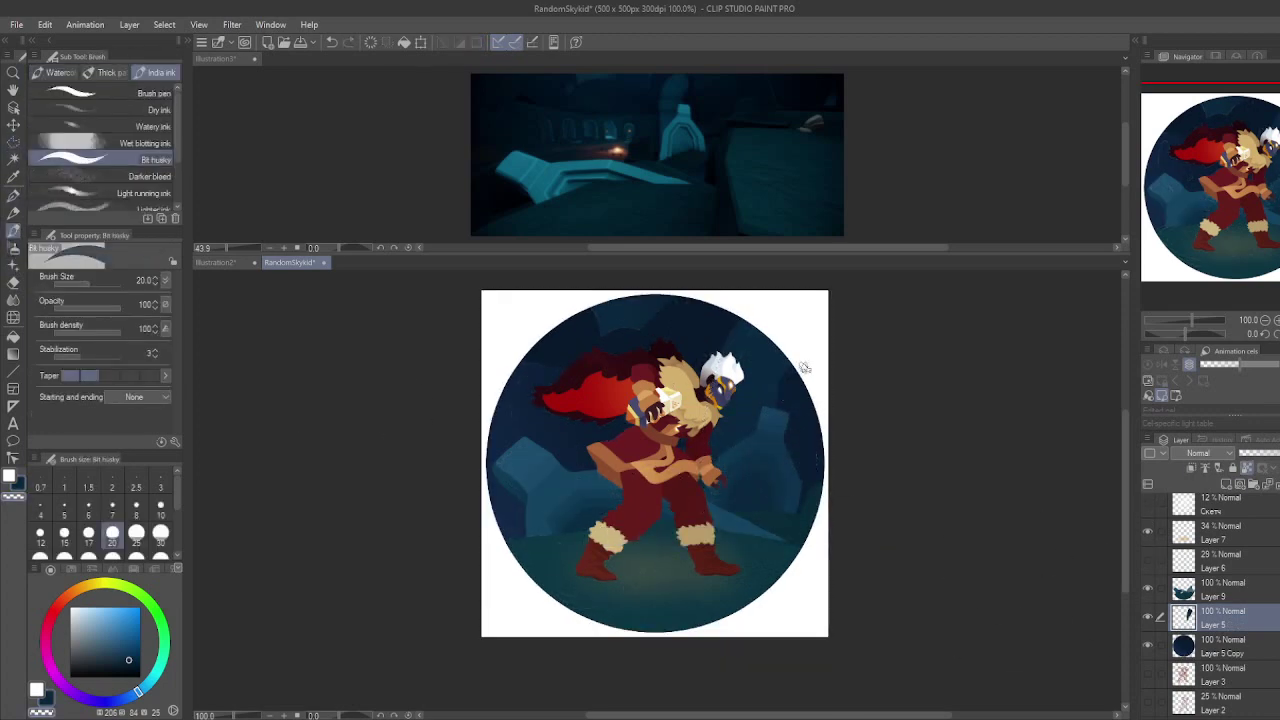
click(716, 338)
click(727, 305)
click(767, 299)
click(812, 346)
click(810, 370)
click(795, 392)
double_click(687, 508)
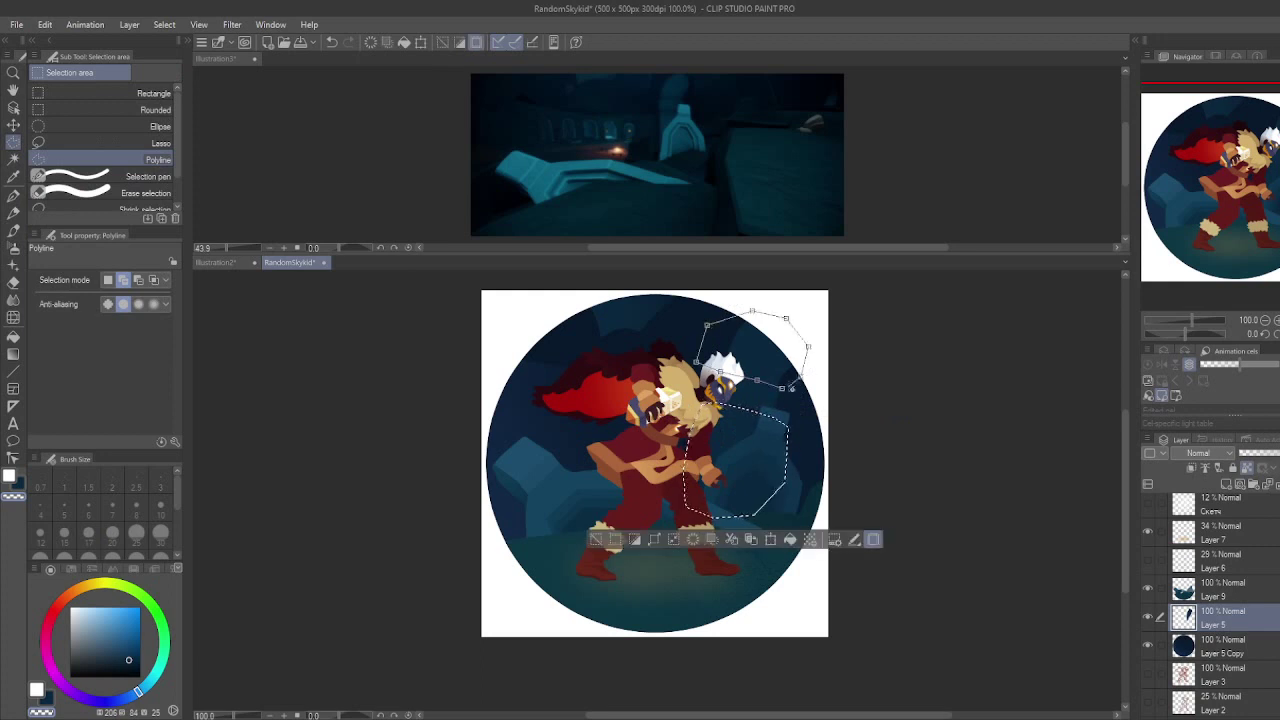
key(b)
key(ctrl+d)
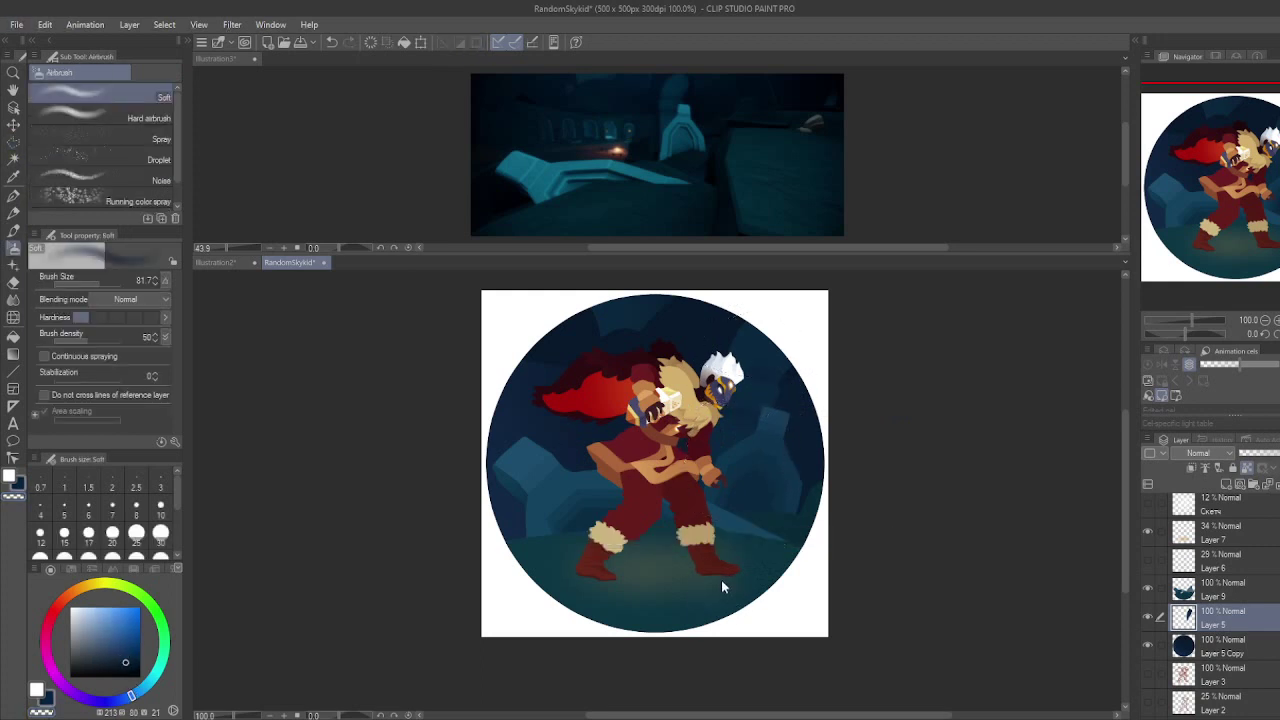
Step: On Layer 5 Copy, select the cave wall band behind the character's waist and airbrush it dark blue, then deselect
key(m)
double_click(735, 478)
key(b)
key(alt+bracketleft)
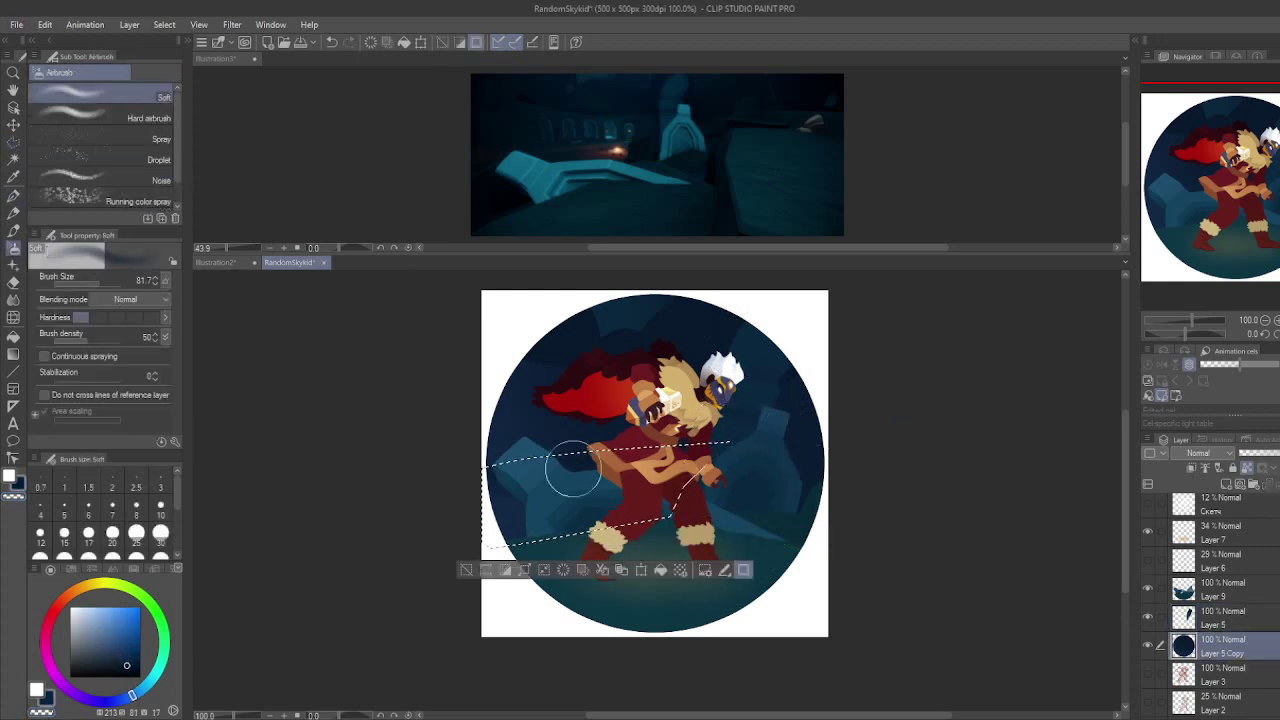
key(ctrl+d)
Step: On a new layer, brush dark blue rock shapes into the cave wall beneath the cape, using sampled background blues
key(p)
key(ctrl+shift+n)
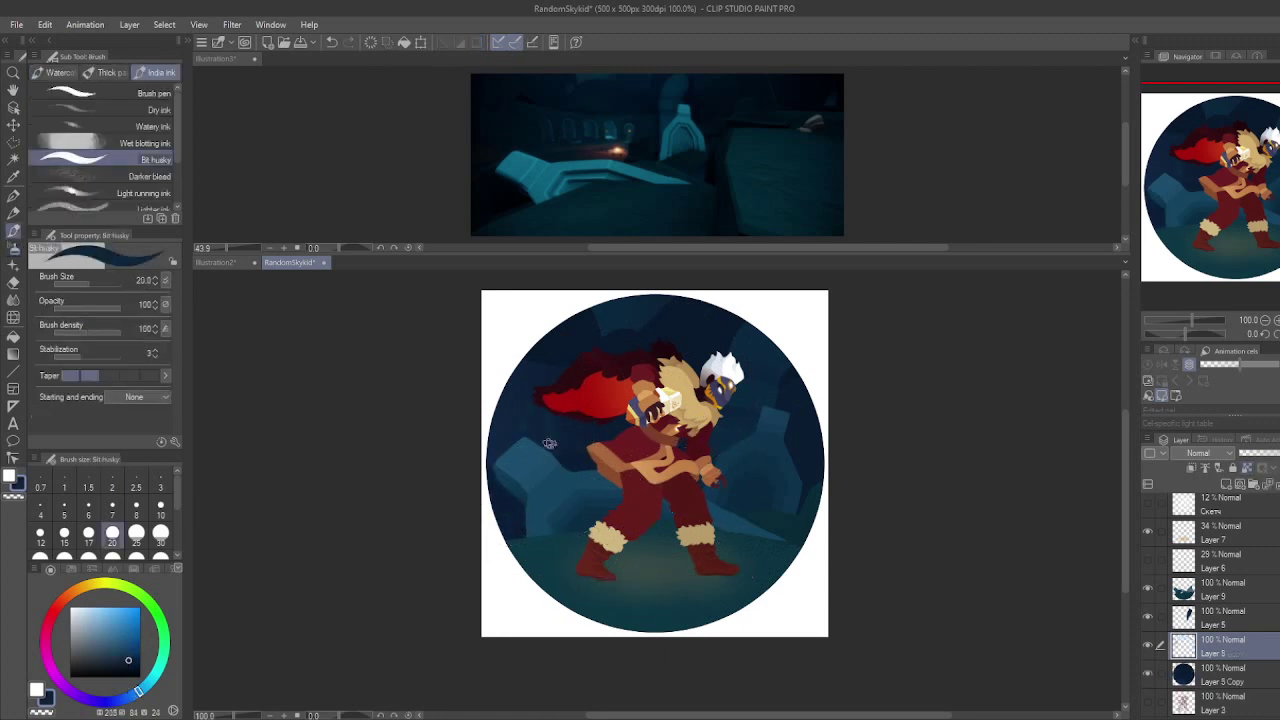
alt+click(568, 440)
alt+click(565, 424)
alt+click(539, 398)
alt+click(520, 422)
alt+click(565, 428)
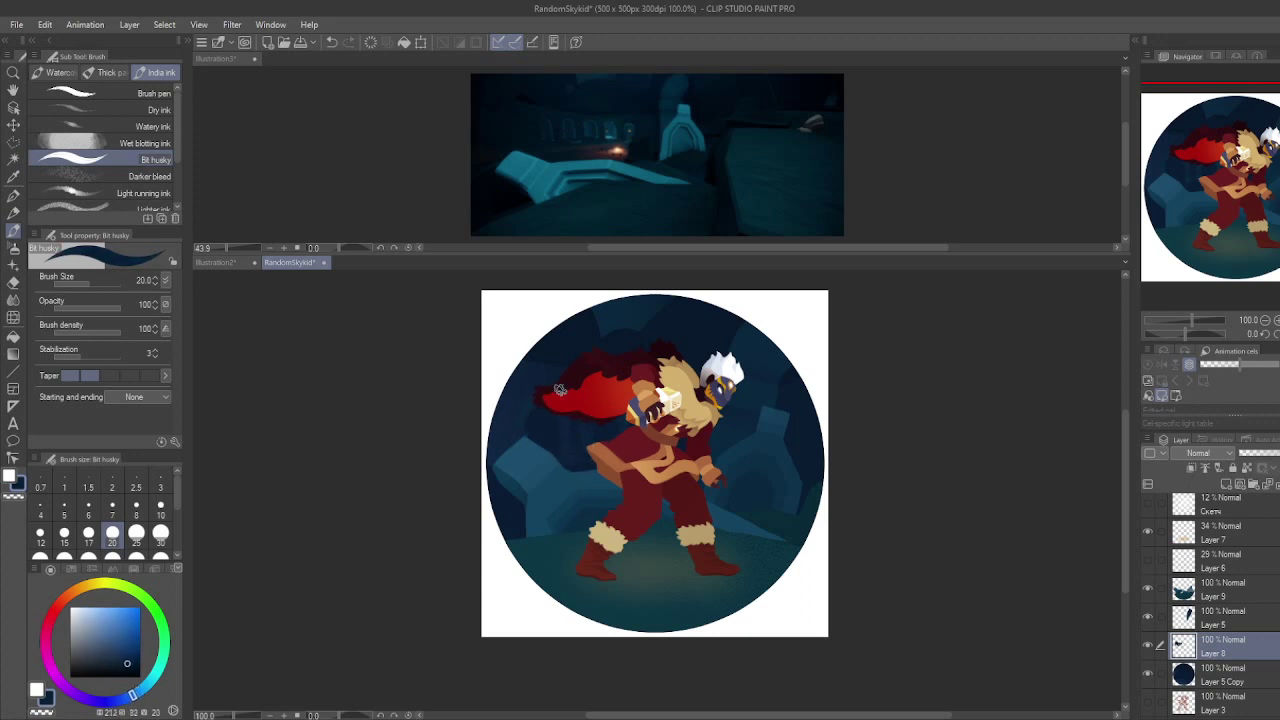
Step: Select a jagged ceiling facet above the cape and airbrush it dark blue on Layer 5 Copy, then deselect
key(m)
drag(560, 368, 522, 318)
key(b)
click(1205, 678)
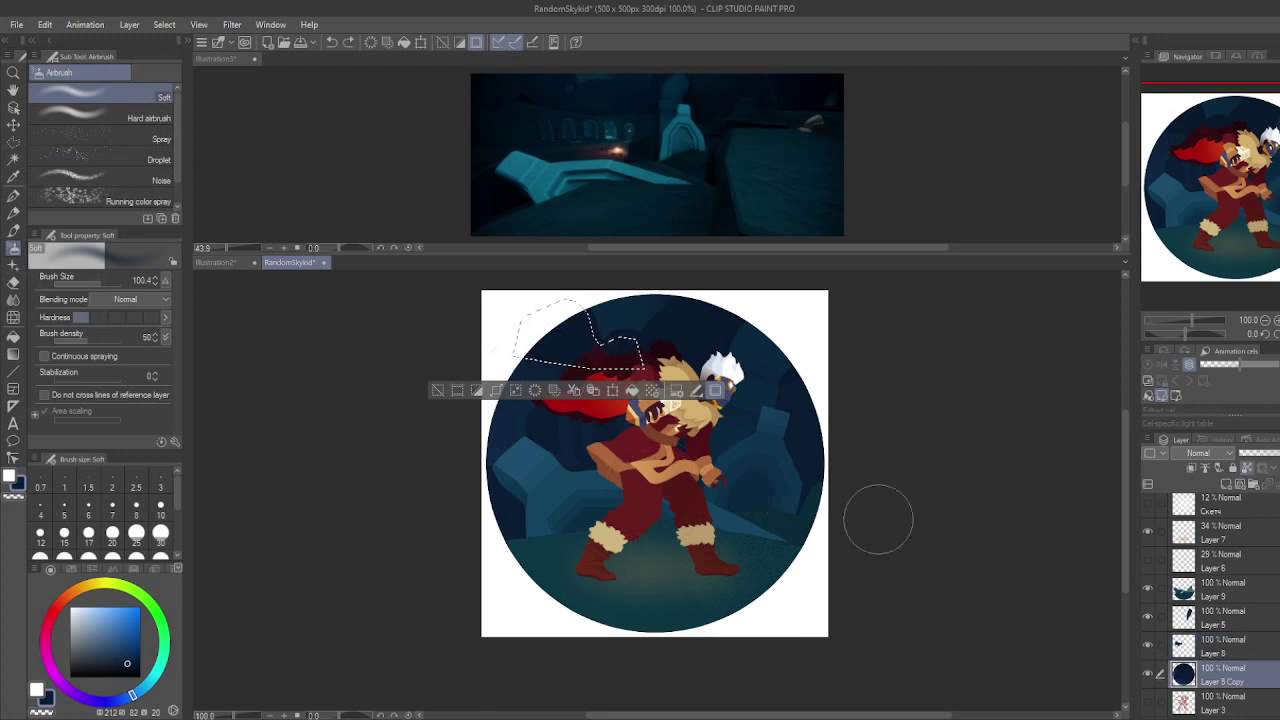
key(ctrl+d)
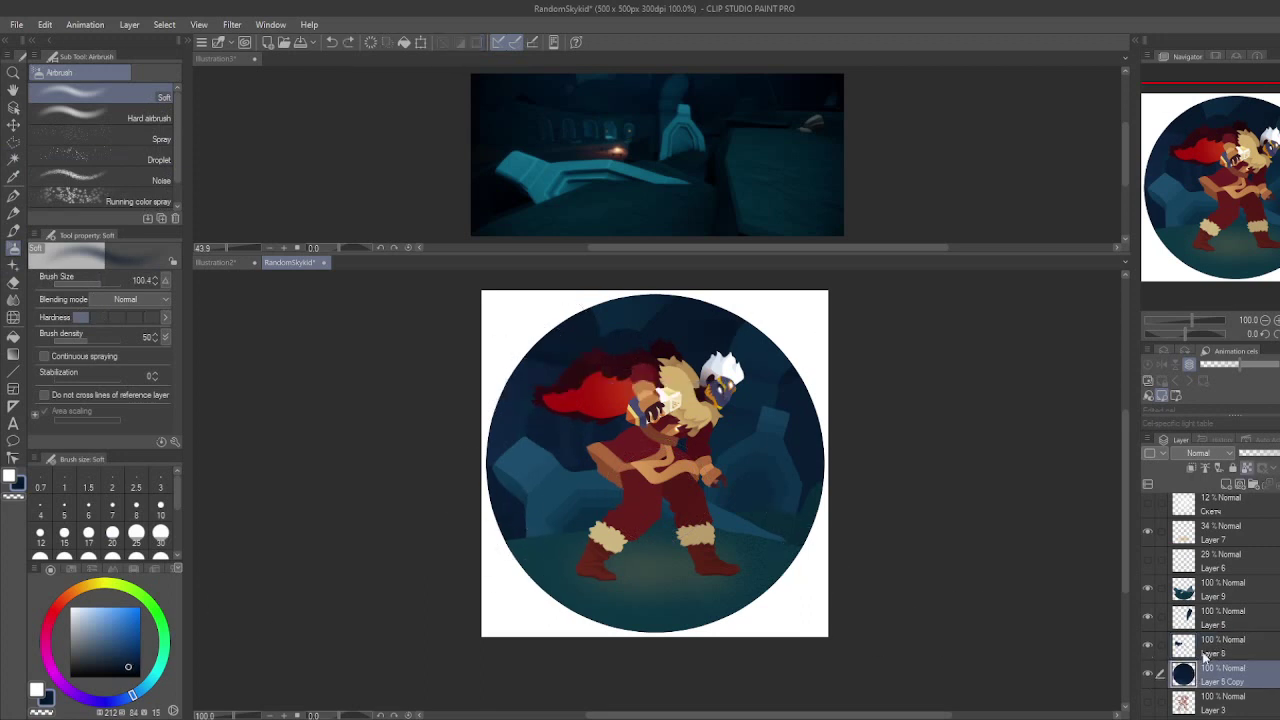
Step: On a new layer limited to the circular scene, paint scattered dark teal stones across the ground with the Bit husky brush and deselect
click(1215, 590)
ctrl+click(1183, 590)
key(ctrl+shift+n)
key(b)
drag(557, 585, 600, 600)
drag(690, 590, 760, 600)
key(ctrl+])
key(ctrl+])
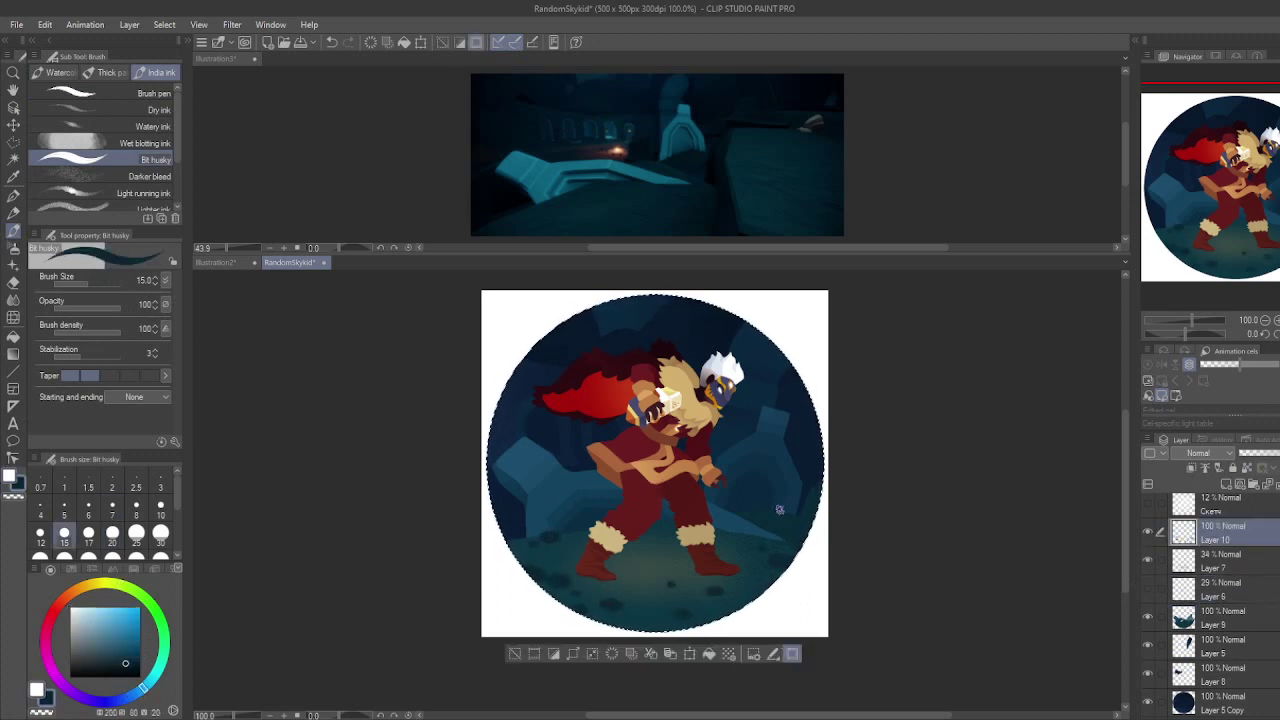
drag(640, 549, 636, 566)
alt+click(636, 566)
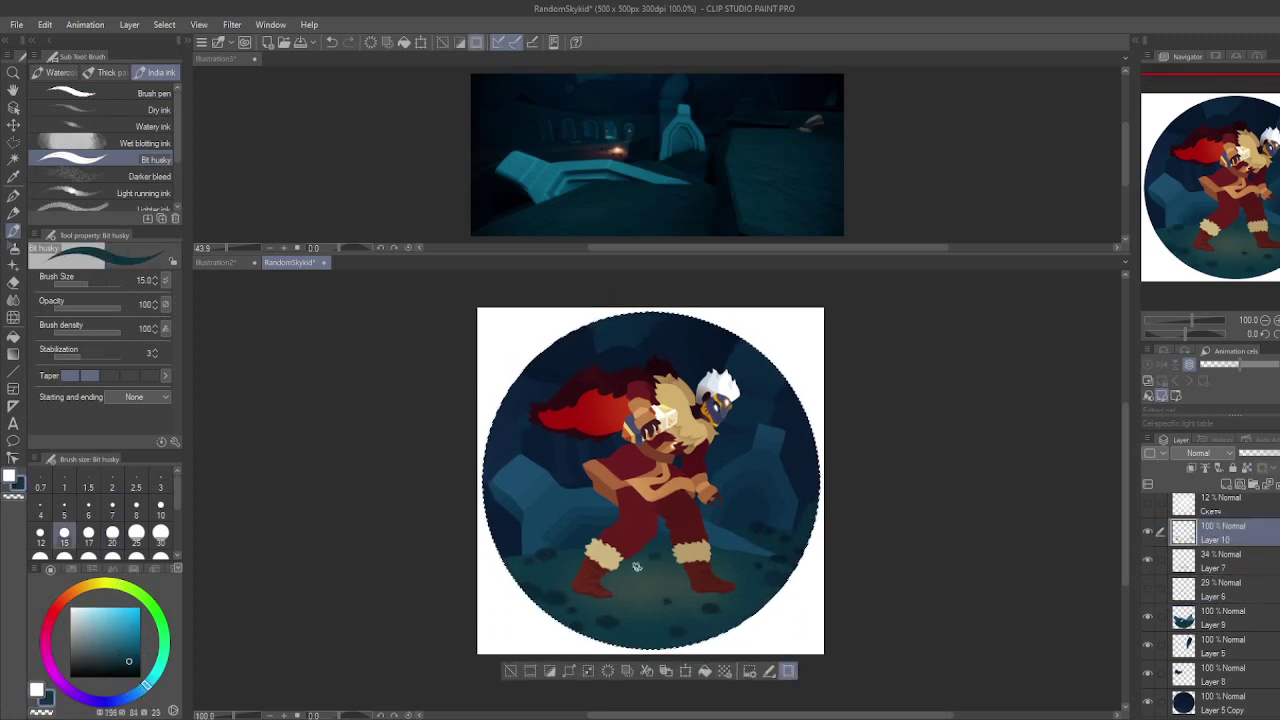
key(ctrl+d)
Step: On Layer 4, select the trouser areas below the tunic and airbrush them with dark maroon shading
ctrl+shift+click(640, 470)
scroll(640, 470, up, 5)
key(m)
click(455, 489)
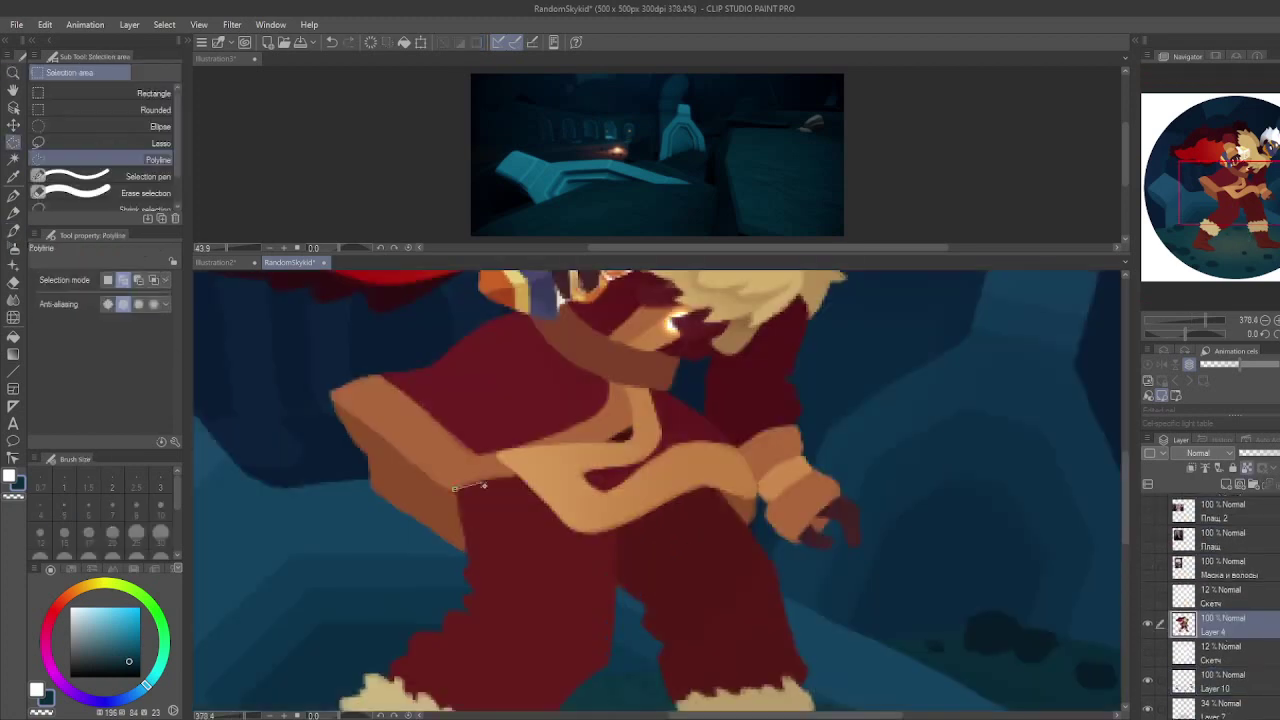
click(455, 489)
key(ctrl+d)
alt+click(420, 403)
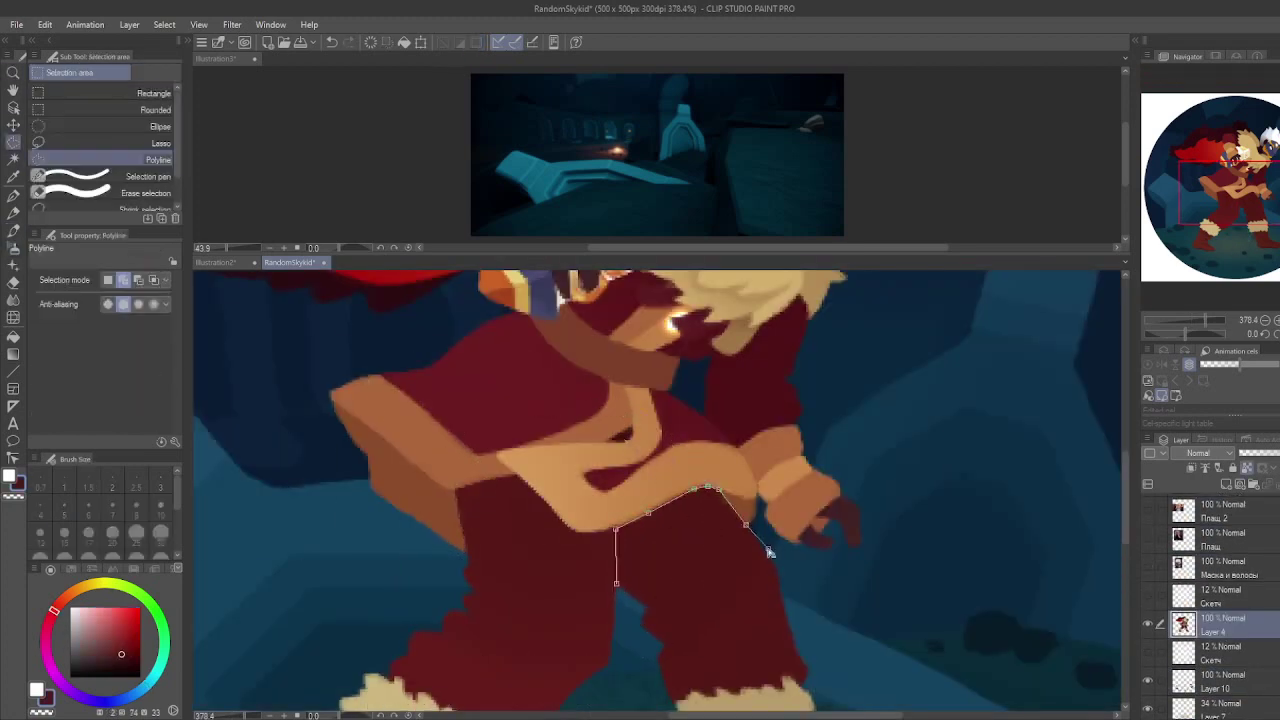
key(b)
double_click(13, 74)
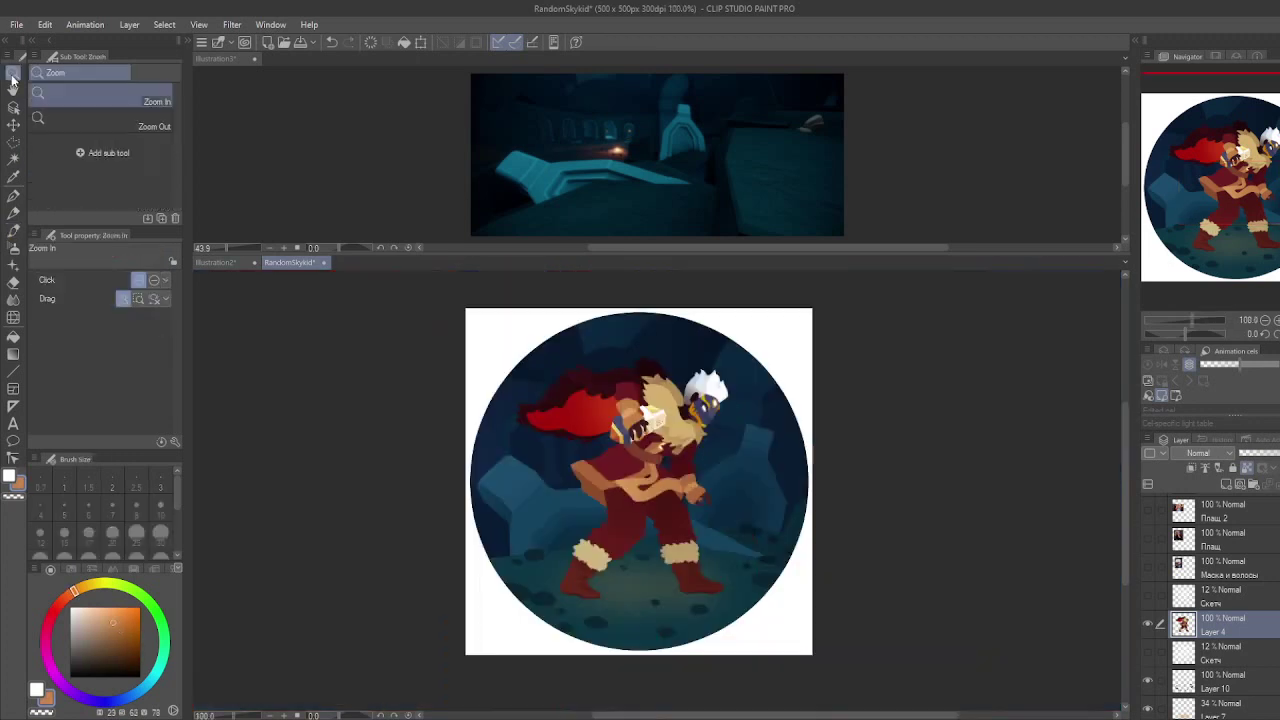
Step: Airbrush muted teal over the character's legs on a new layer, set to Darken at 61%, with a fainter Normal copy above
key(b)
drag(600, 470, 690, 570)
key(ctrl+d)
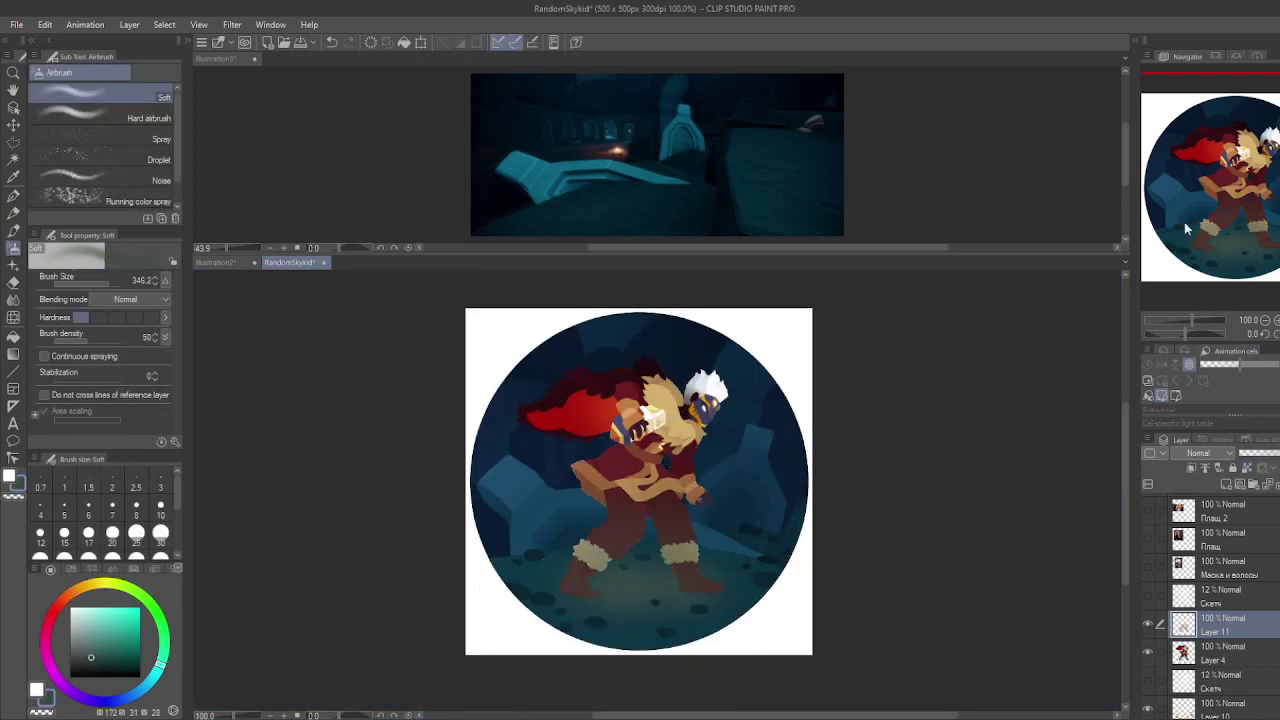
mouse_move(1262, 453)
mouse_down()
mouse_move(1240, 453)
mouse_move(1276, 455)
mouse_up()
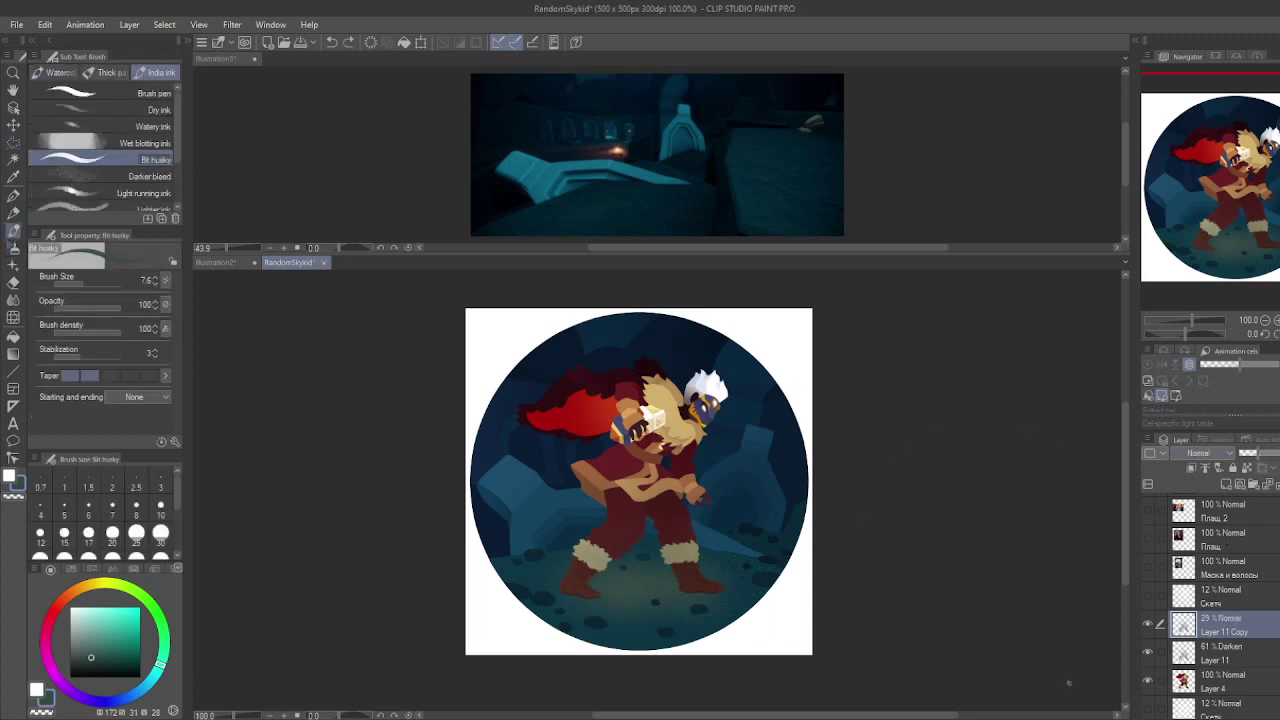
Step: Paint wavy grey-green fog bands in front of and behind the character on separate layers and trim them to the circle
mouse_move(790, 580)
mouse_down()
mouse_move(577, 578)
mouse_move(718, 583)
mouse_move(775, 555)
mouse_move(470, 540)
mouse_up()
scroll(1210, 620, down, 2)
click(1220, 662)
drag(590, 540, 528, 528)
mouse_move(810, 610)
mouse_down()
mouse_move(740, 630)
mouse_move(495, 620)
mouse_move(760, 625)
mouse_up()
scroll(1210, 620, down, 2)
ctrl+click(1230, 697)
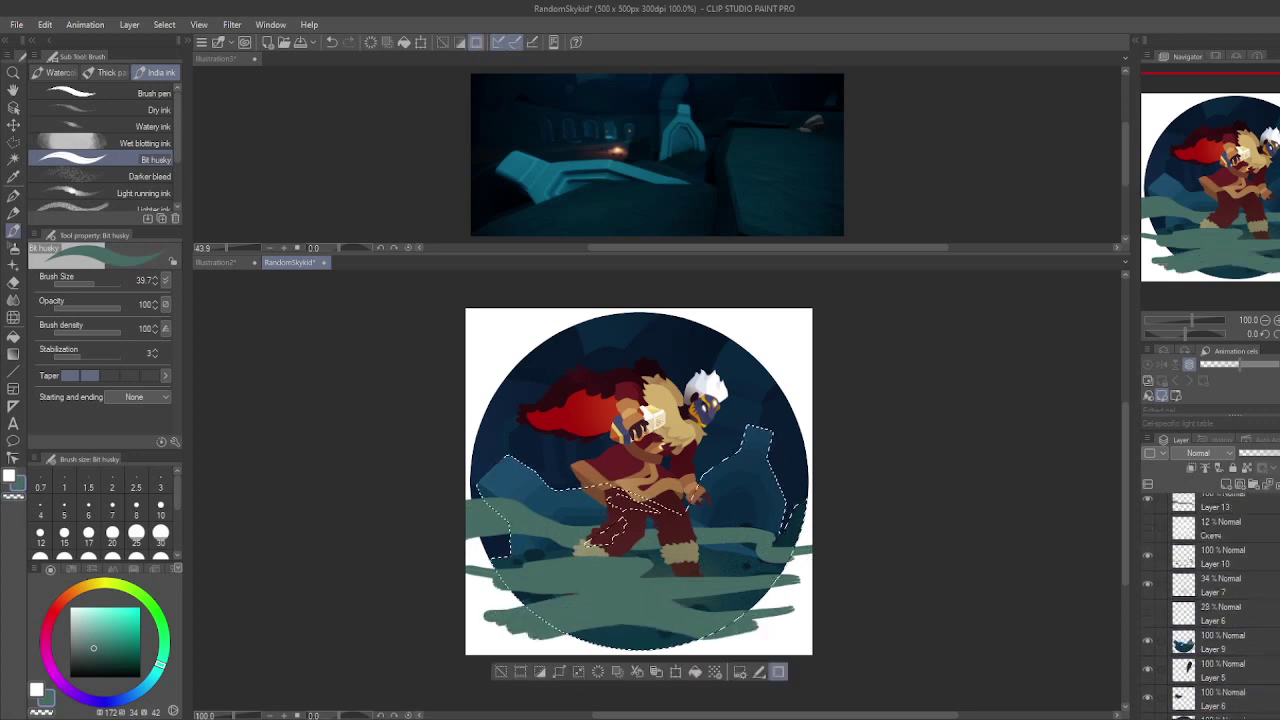
scroll(1220, 640, up, 5)
key(ctrl+d)
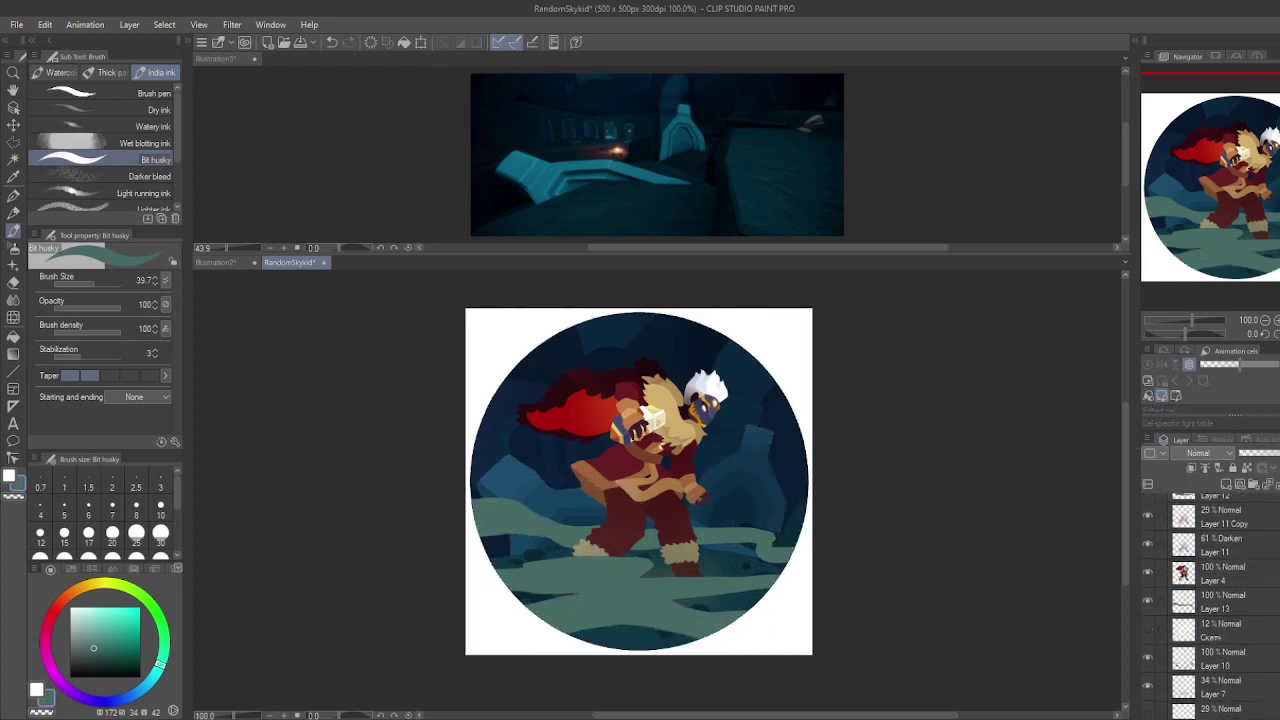
Step: Lower the fog layers' opacity to 65% for Layer 14, 50% for Layer 12 and 30% for Layer 13
scroll(1220, 600, up, 1)
click(1225, 590)
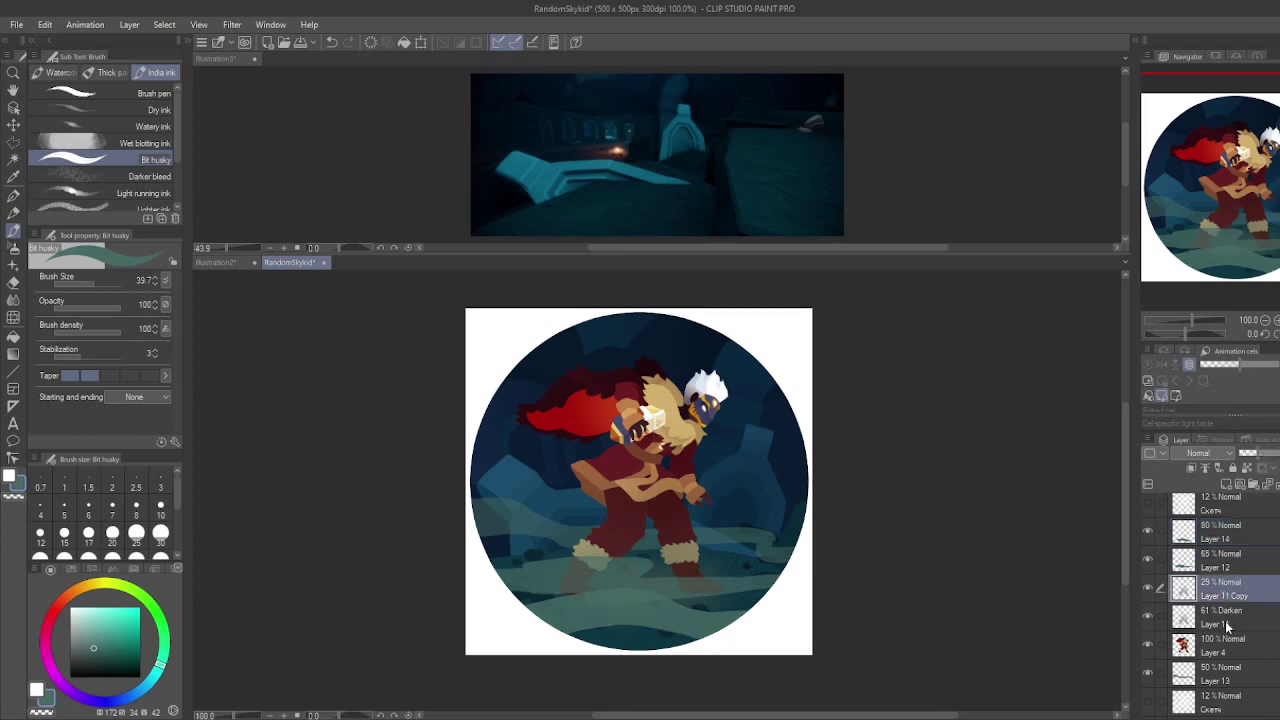
click(1220, 672)
click(1220, 560)
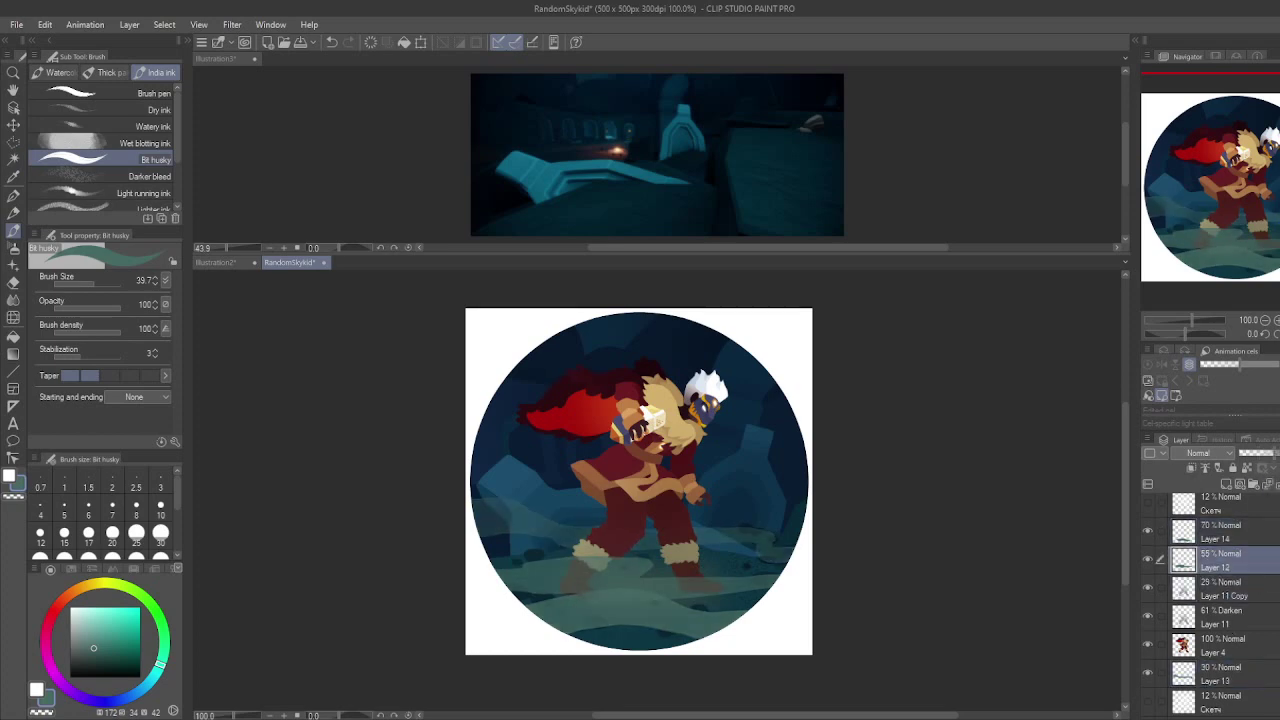
click(1220, 531)
Step: Within the circle, refine the foreground fog shapes around the boots on Layers 14 and 12 with the Bit husky brush at size 15
scroll(582, 530, up, 5)
key(b)
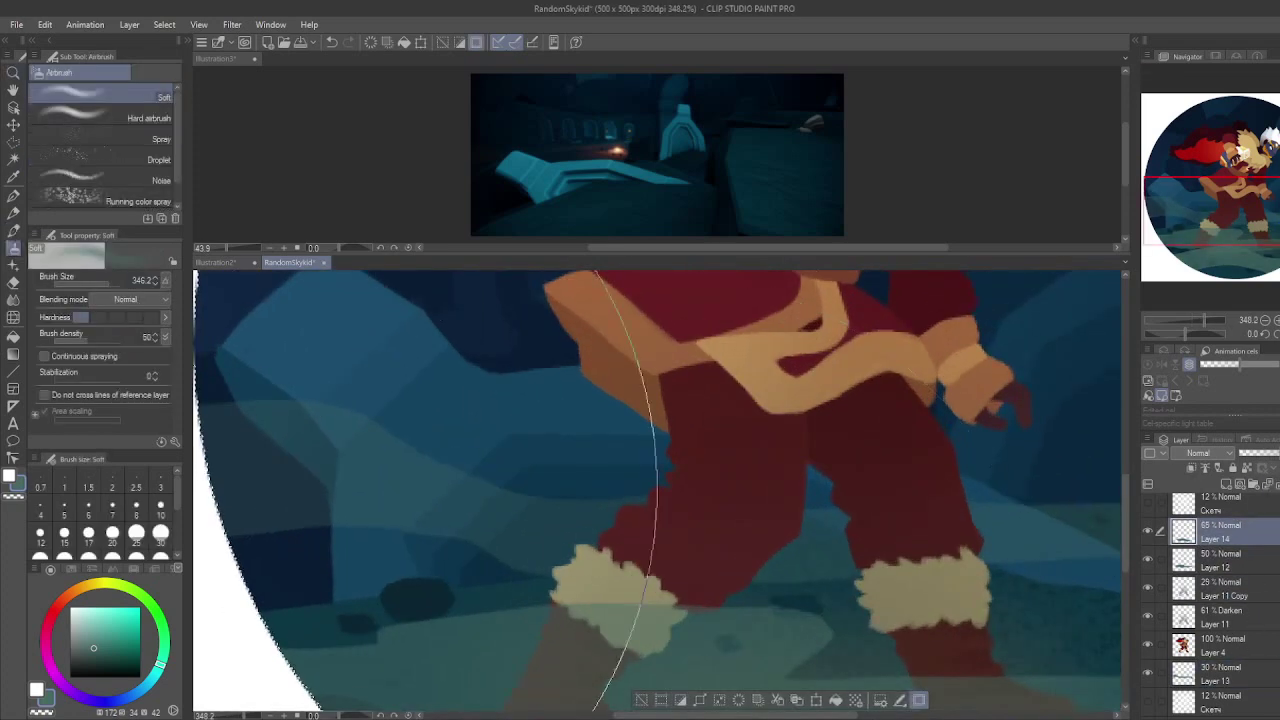
key(b)
drag(700, 620, 615, 400)
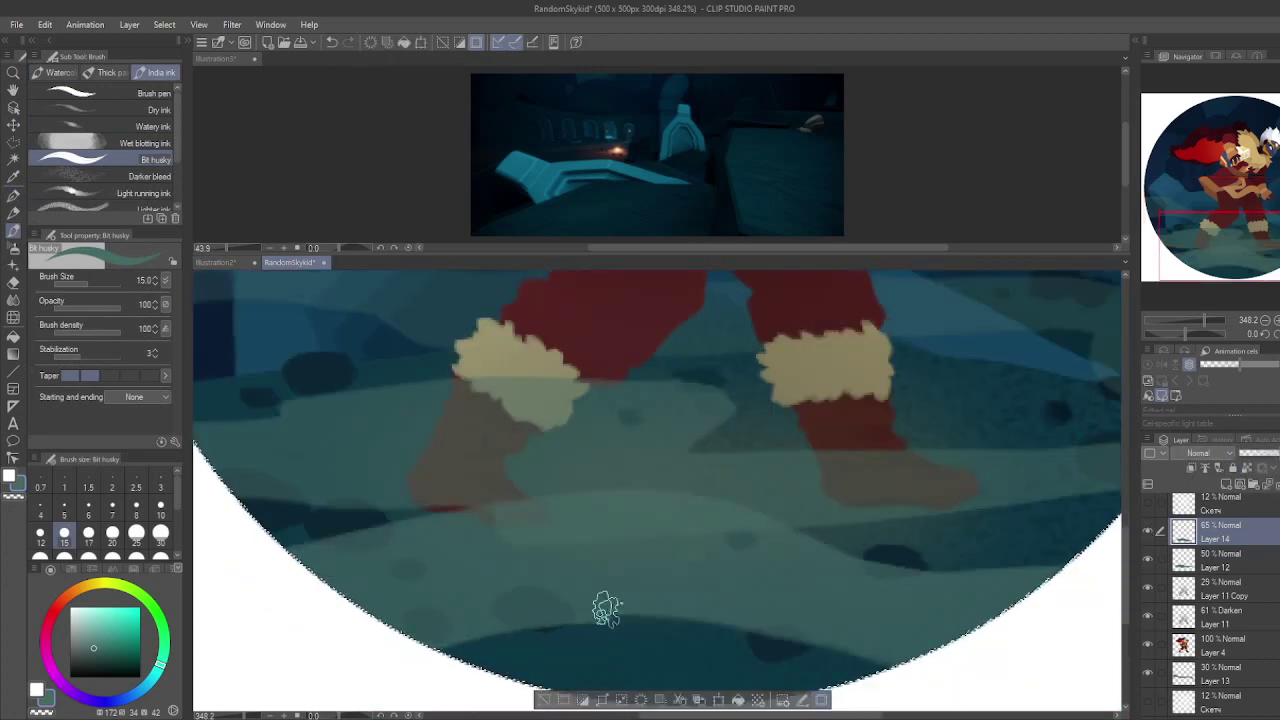
key(alt+bracketleft)
drag(557, 423, 566, 557)
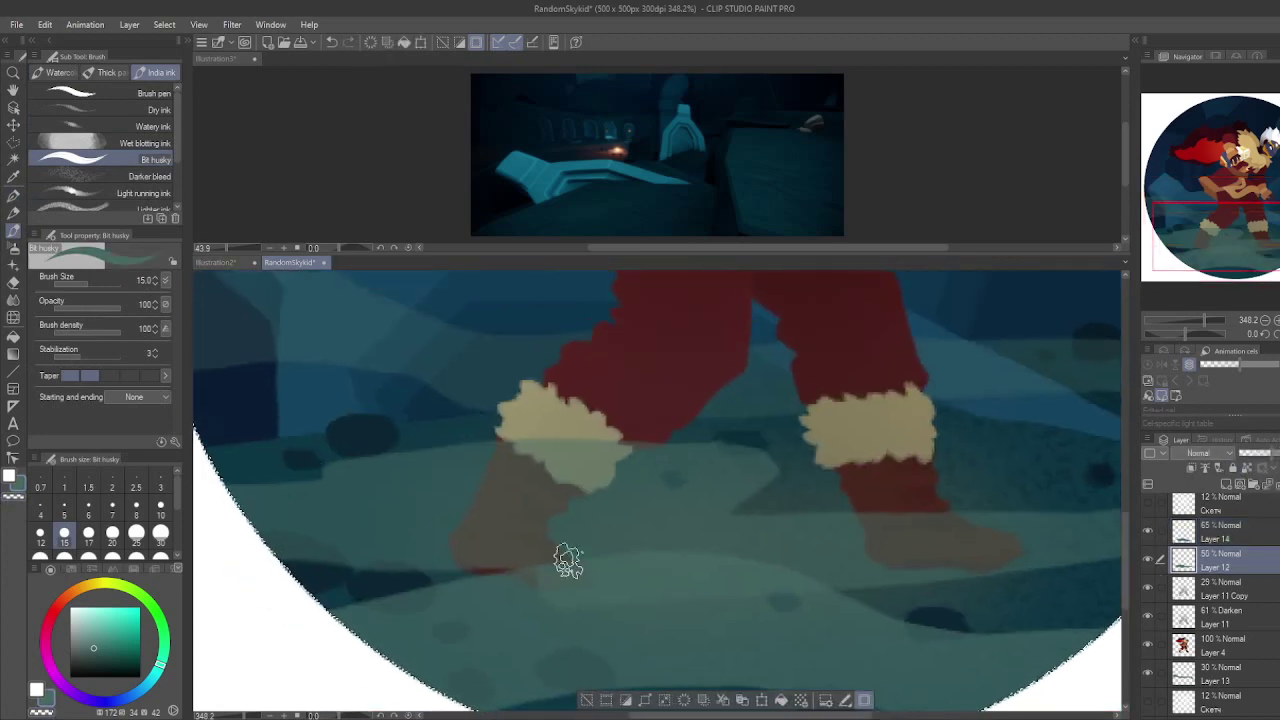
key(h)
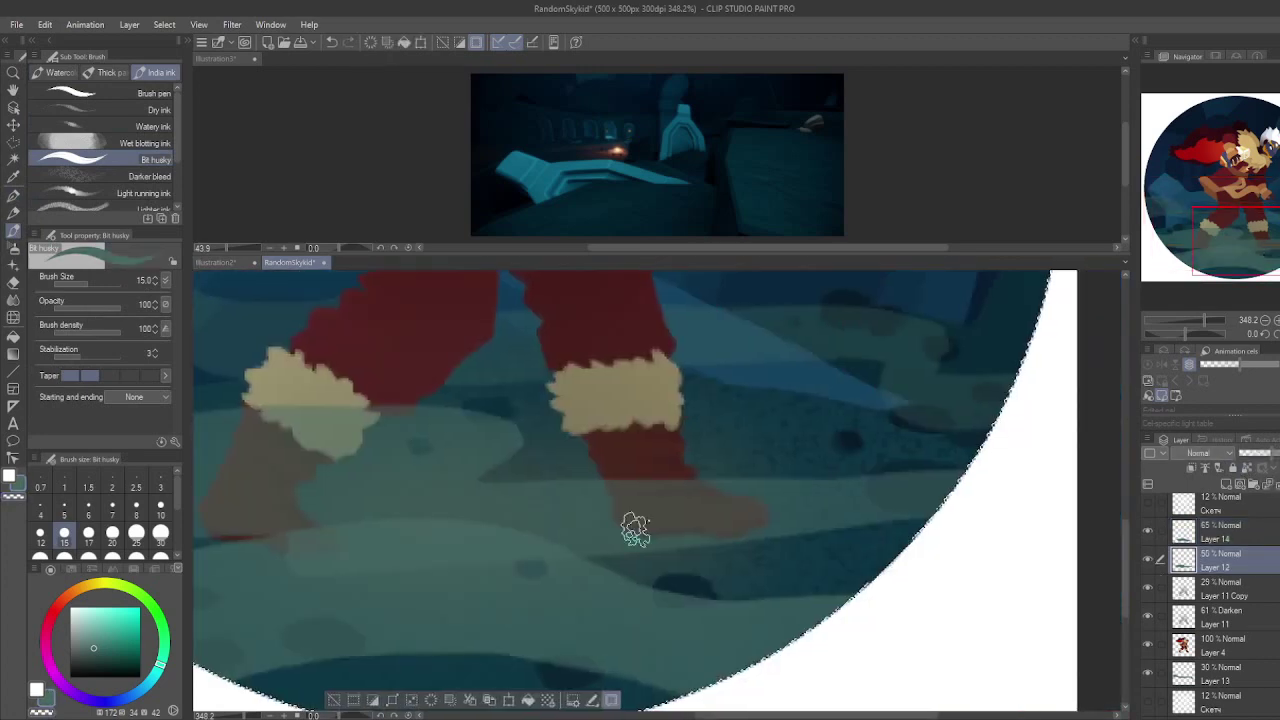
key(h)
Step: On Layer 13, refine the fog bands behind the character at both sides of the legs
key(alt+bracketleft)
key(alt+bracketleft)
key(alt+bracketleft)
key(alt+bracketleft)
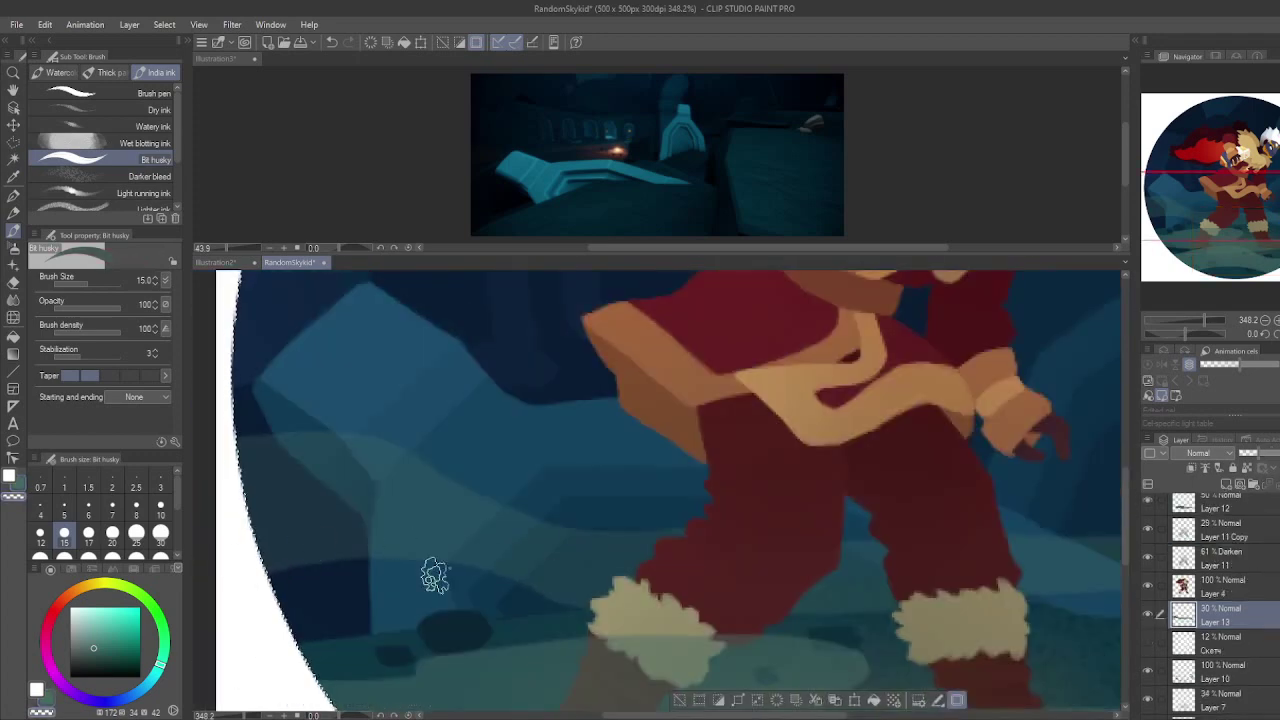
key(h)
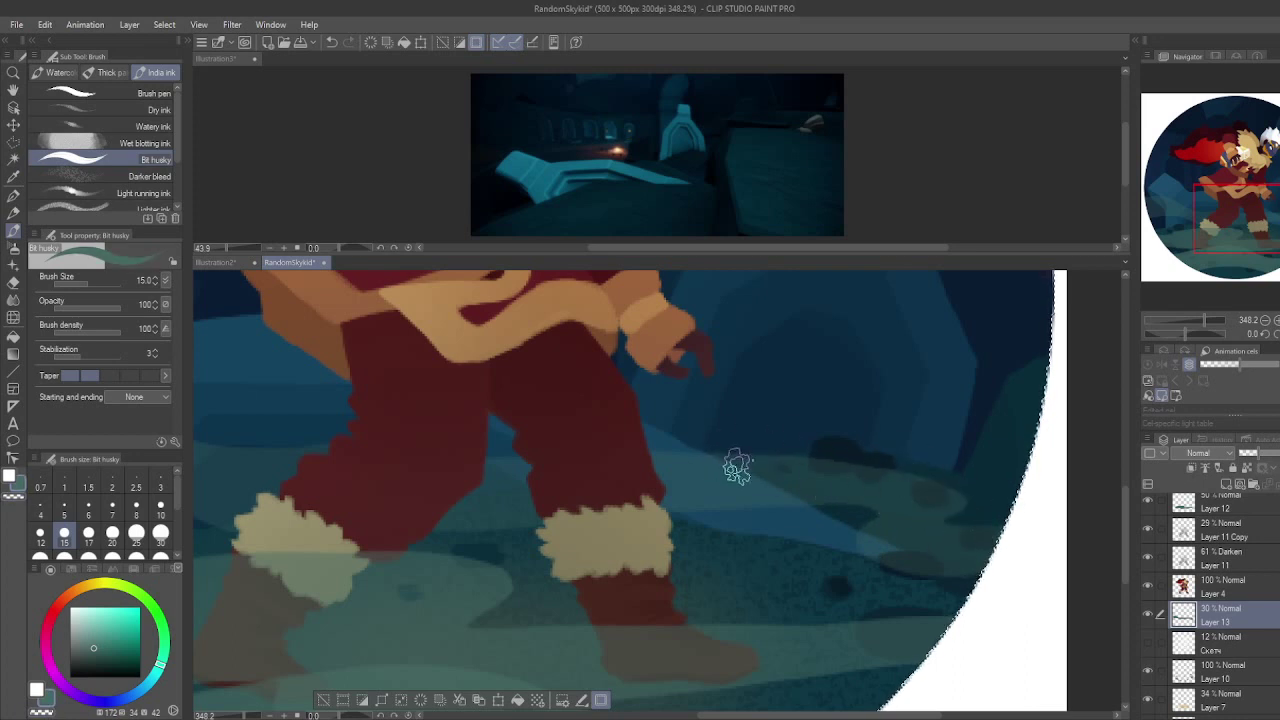
Step: Deselect and reduce the foreground fog opacity to 50% on Layer 14 and 40% on Layer 12
key(ctrl+alt+0)
key(alt+bracketright)
key(alt+bracketright)
key(alt+bracketright)
key(alt+bracketright)
key(alt+bracketright)
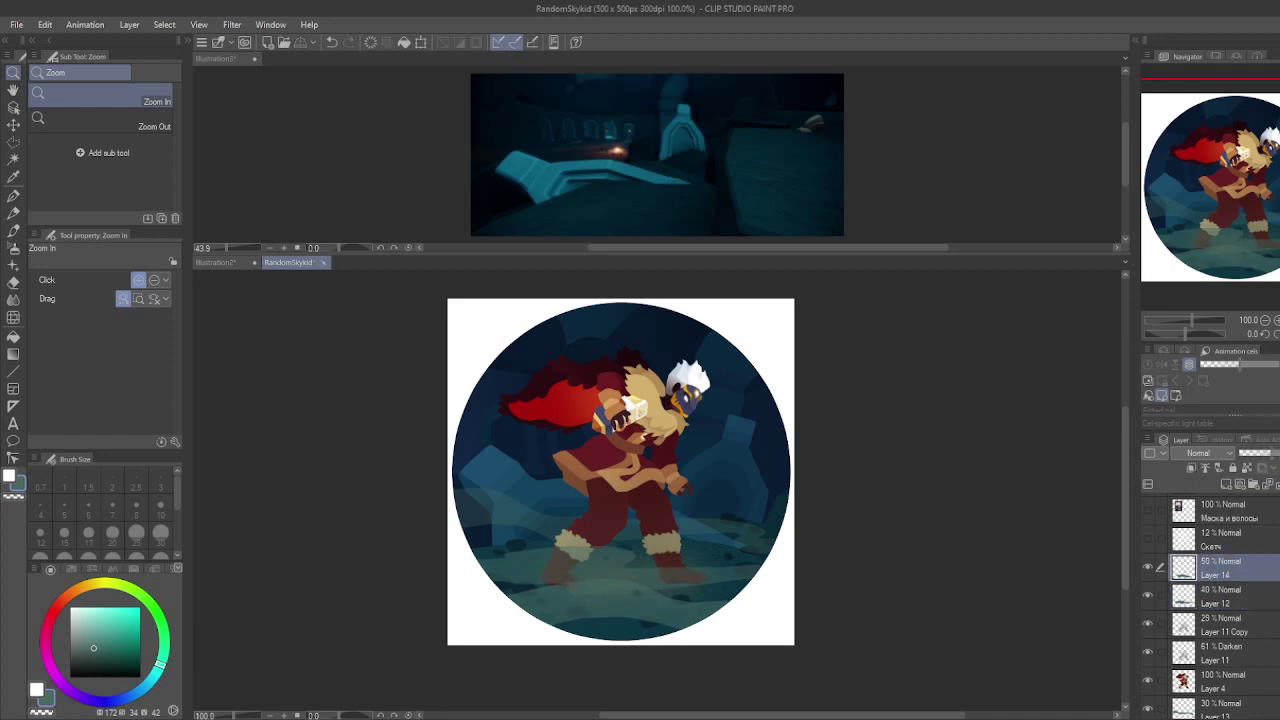
Step: On a new layer, paint small orange star sparks over and below the cape and around the boots with a size 10 brush
key(ctrl+shift+n)
scroll(545, 450, up, 5)
key(b)
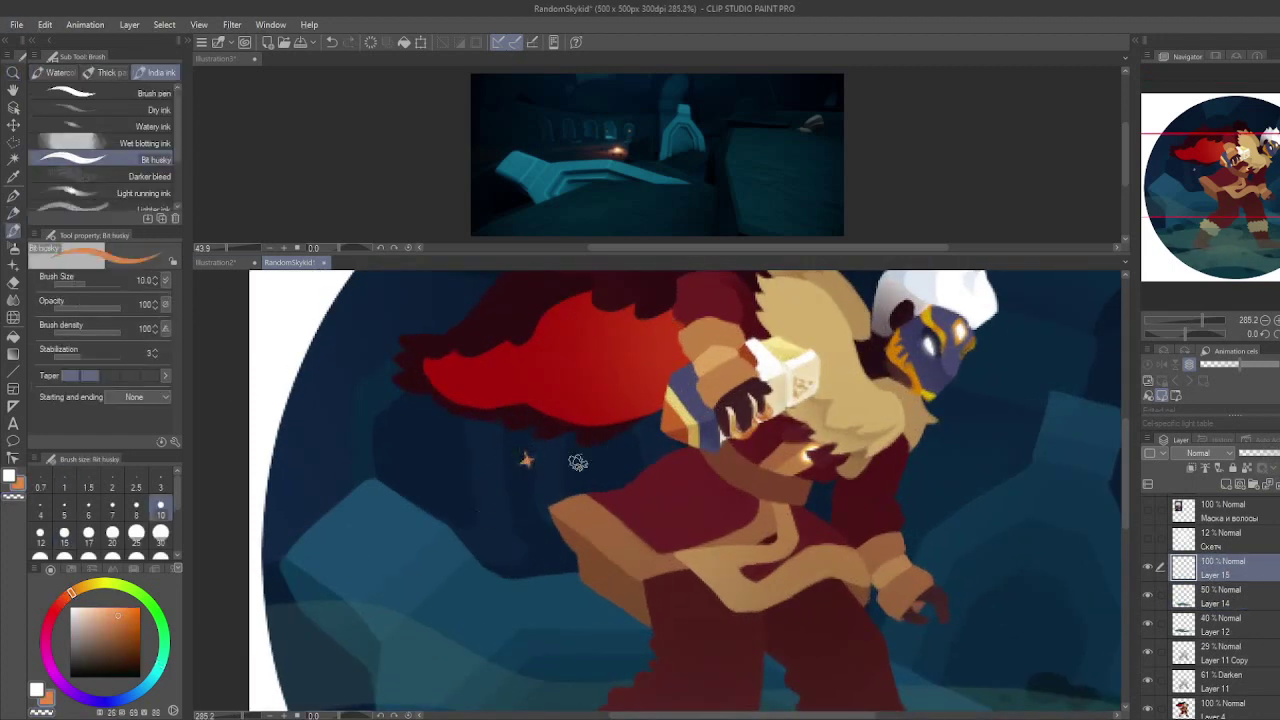
drag(476, 521, 528, 527)
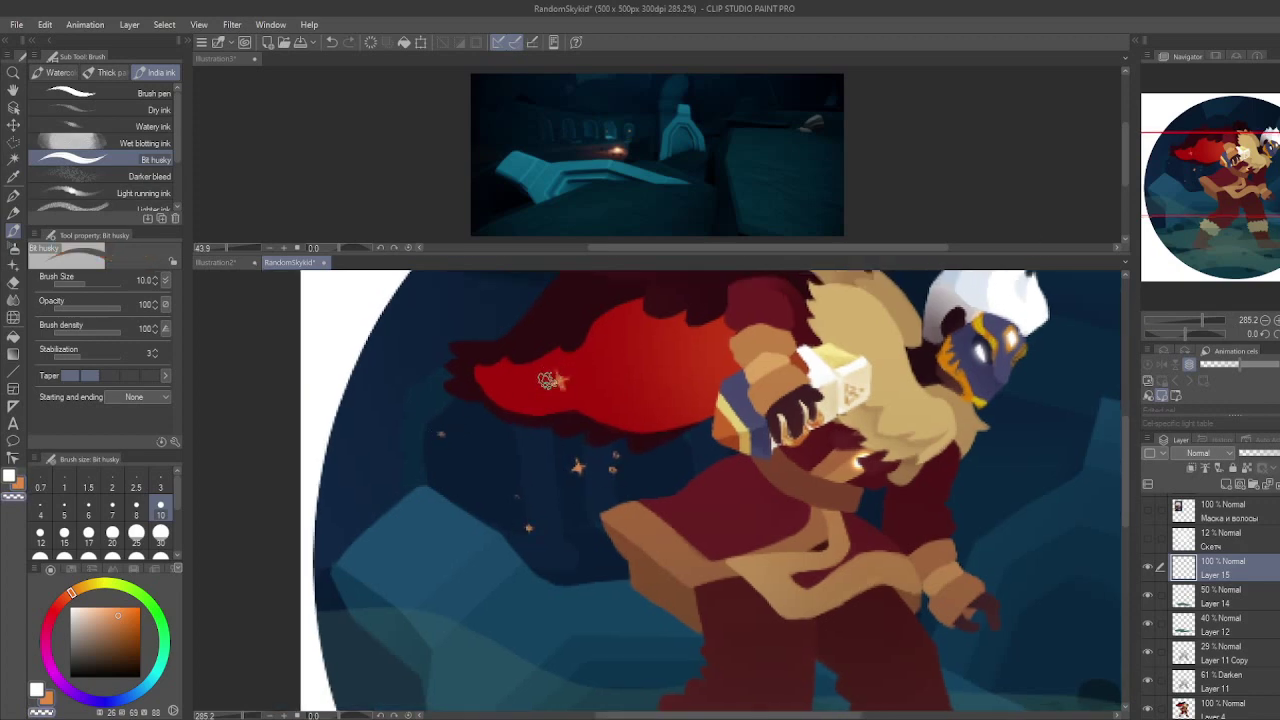
key(ctrl+w)
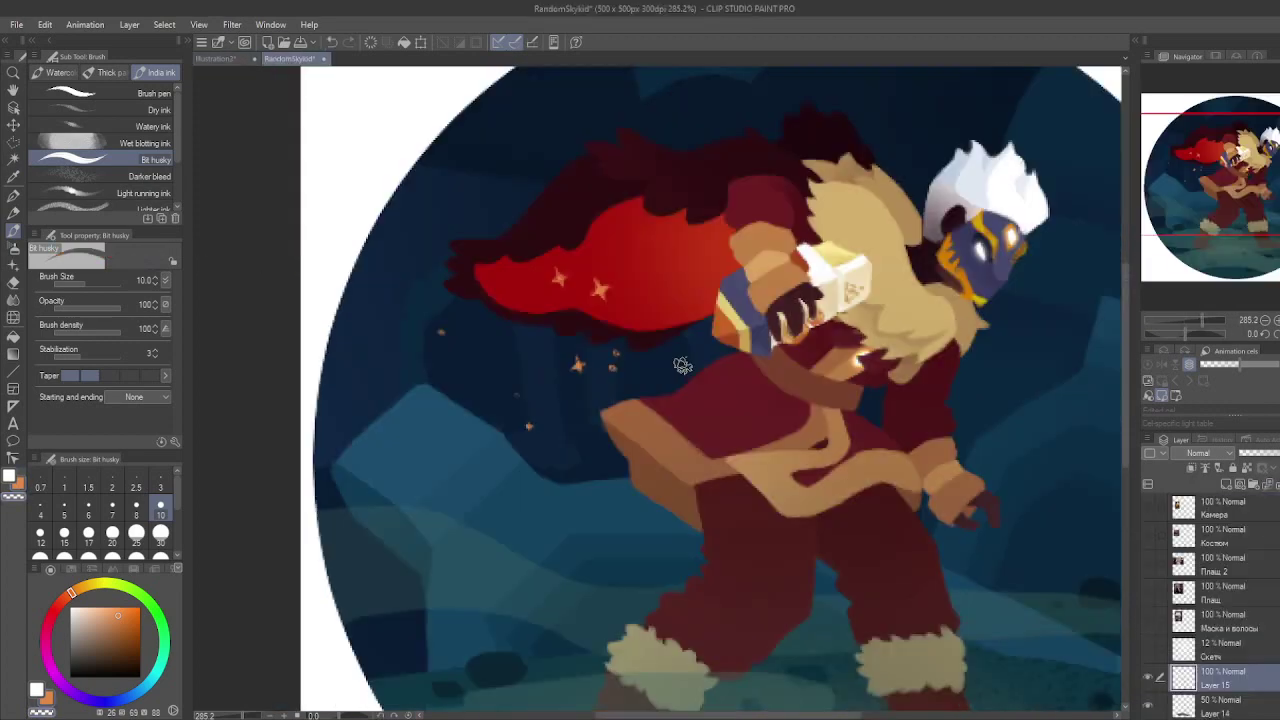
click(633, 266)
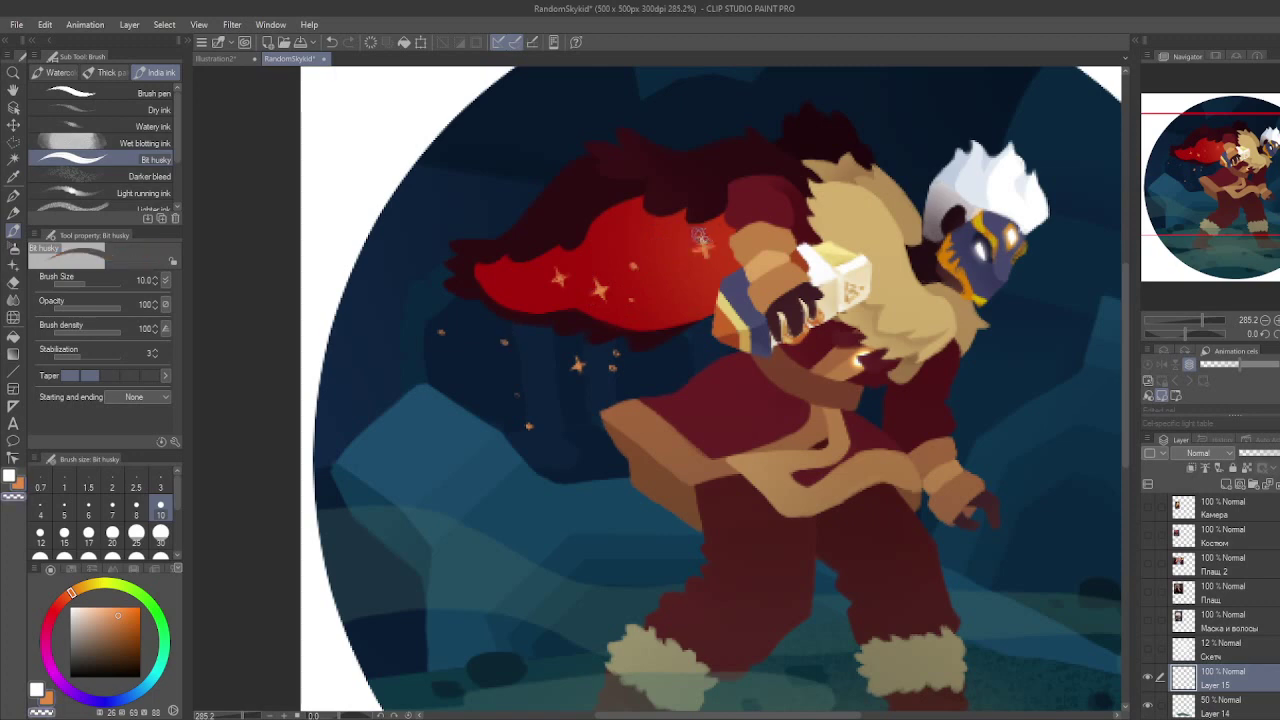
drag(885, 546, 845, 383)
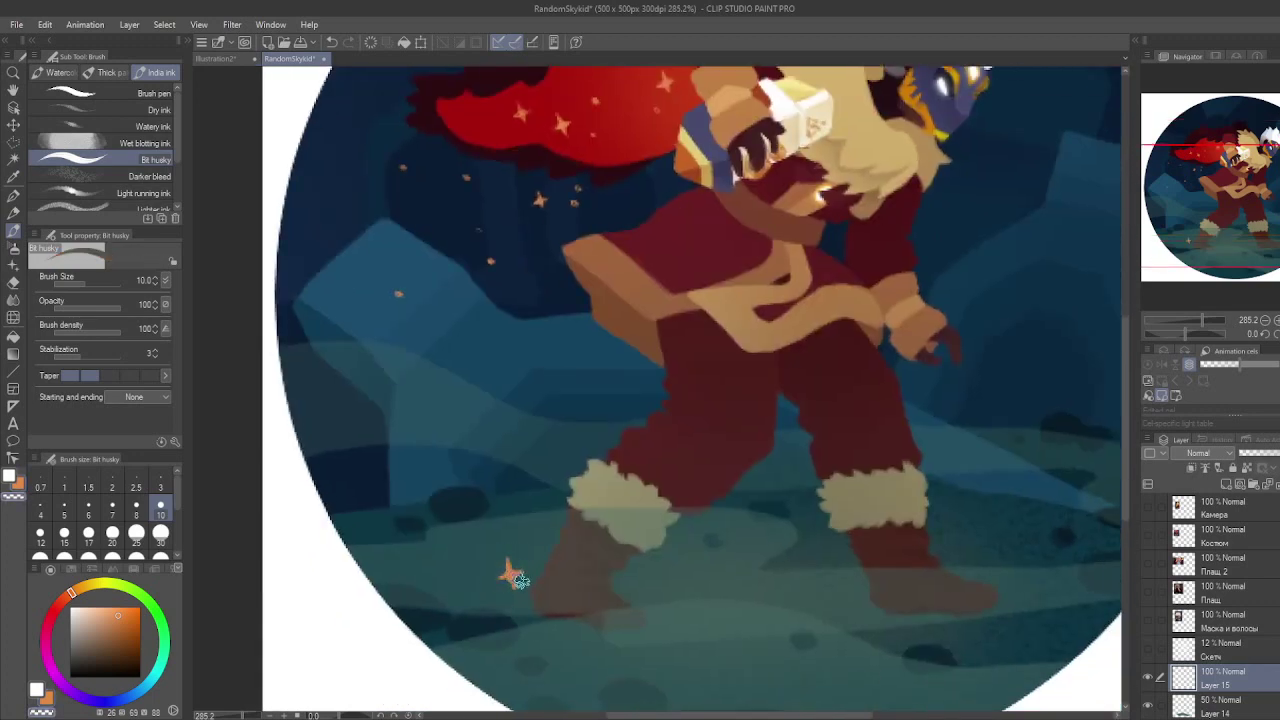
drag(812, 544, 742, 514)
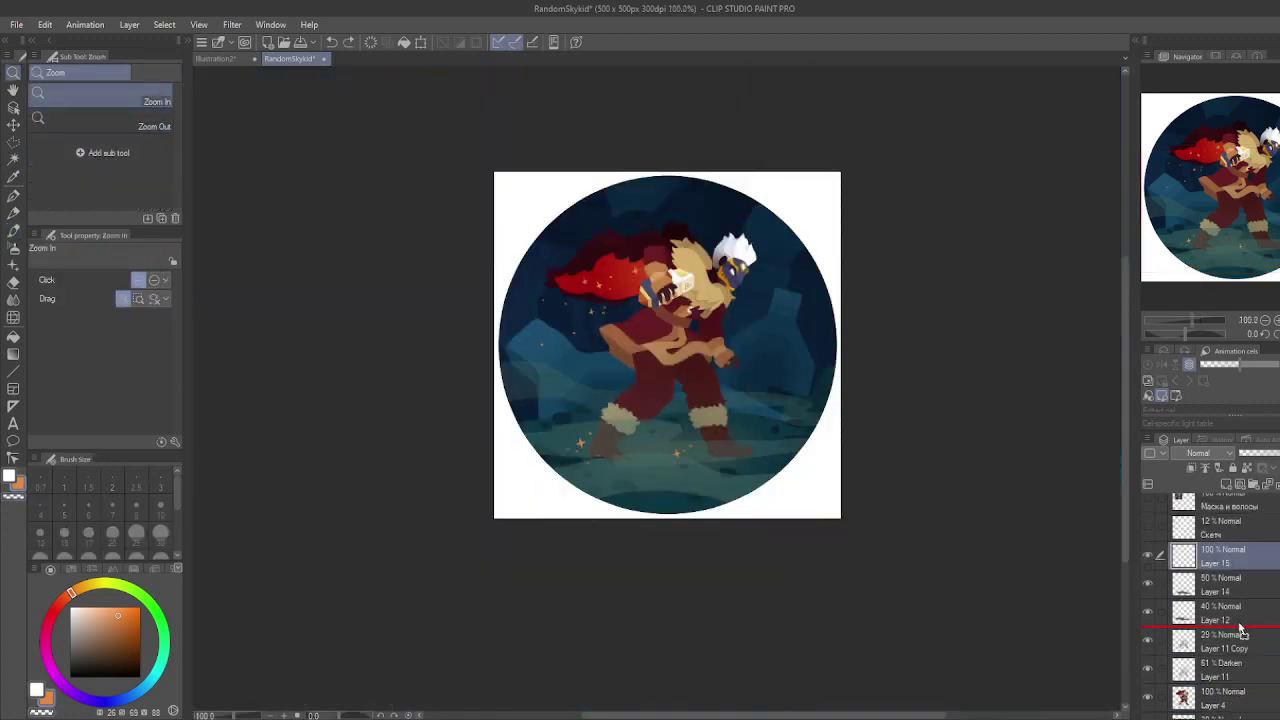
Step: Place the sparks beneath the foreground fog with a 50% Add (Glow) copy, and try an orange airbrush glow behind the character
scroll(1210, 600, down, 2)
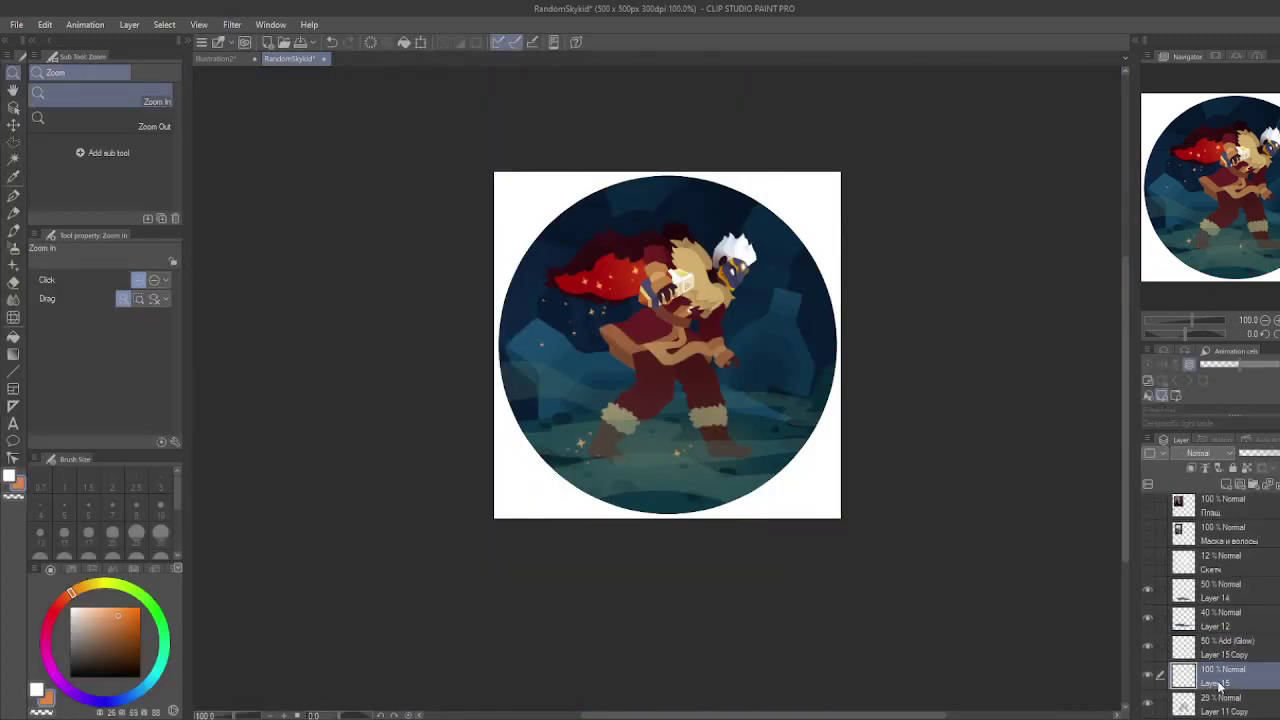
click(1250, 592)
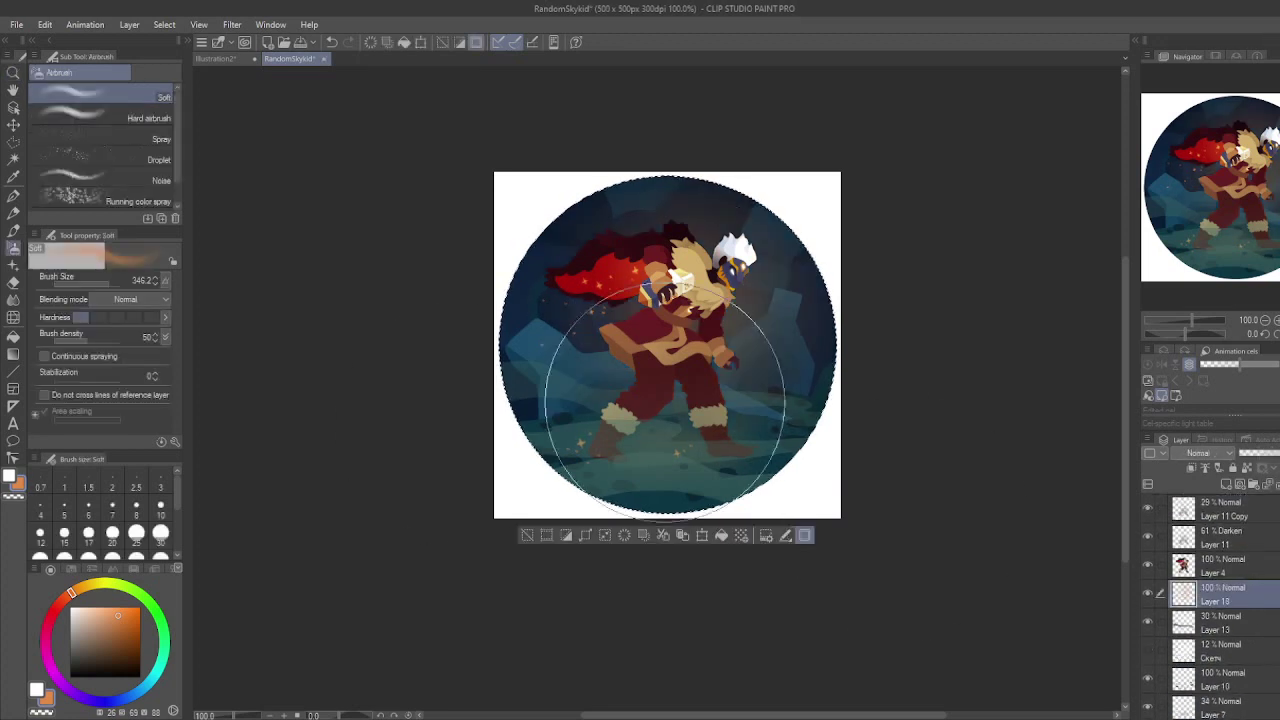
Step: Fill the character's silhouette with blue on a new layer above Layer 4 and set it to Screen at reduced opacity
scroll(1205, 453, down, 10)
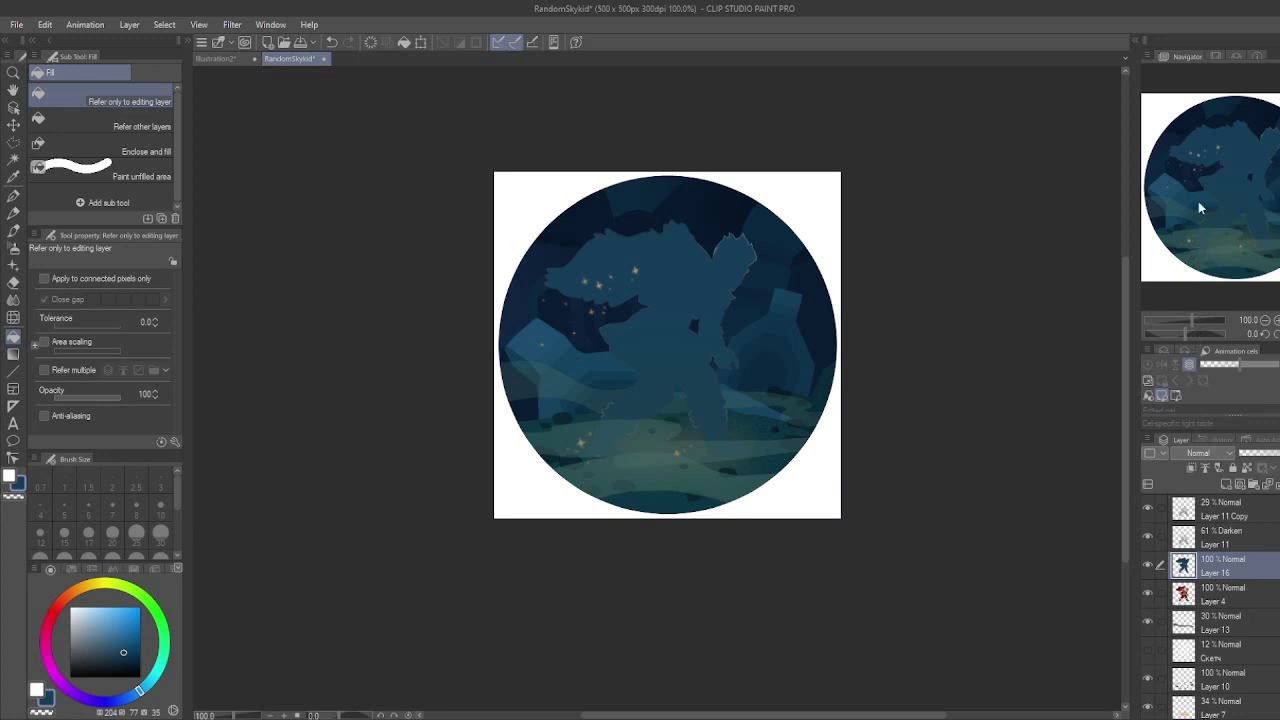
click(1198, 453)
click(1217, 560)
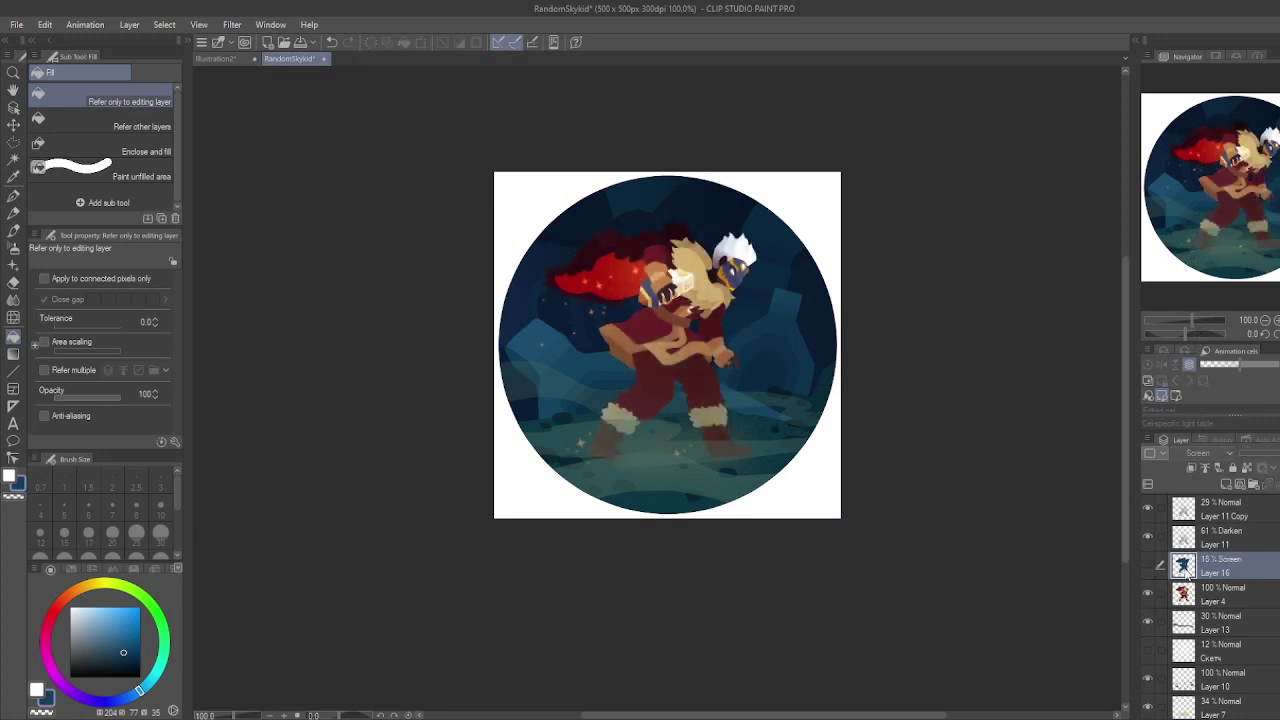
Step: On a new layer above Layer 14, outline the dark fur tuft and the collar's upper edge in white with a size 15 Dry ink brush
scroll(1210, 600, down, 3)
click(1215, 645)
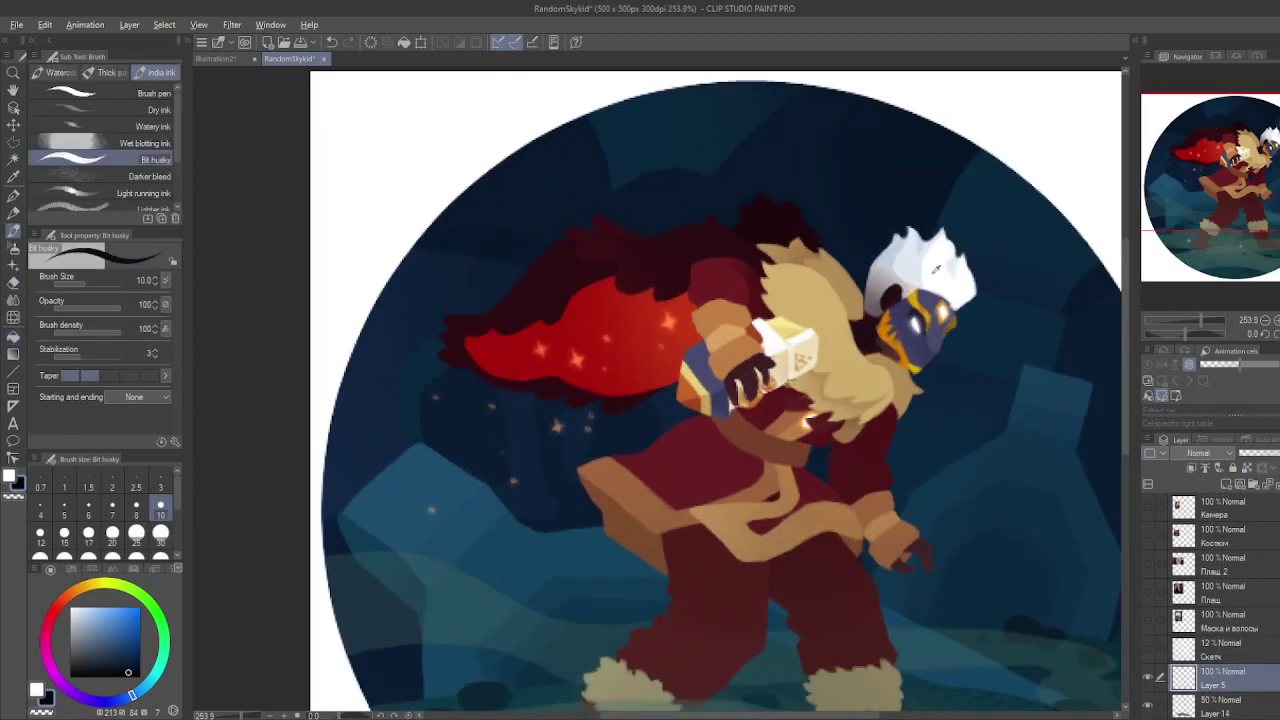
click(140, 109)
key(ctrl+z)
key(bracketright)
key(bracketright)
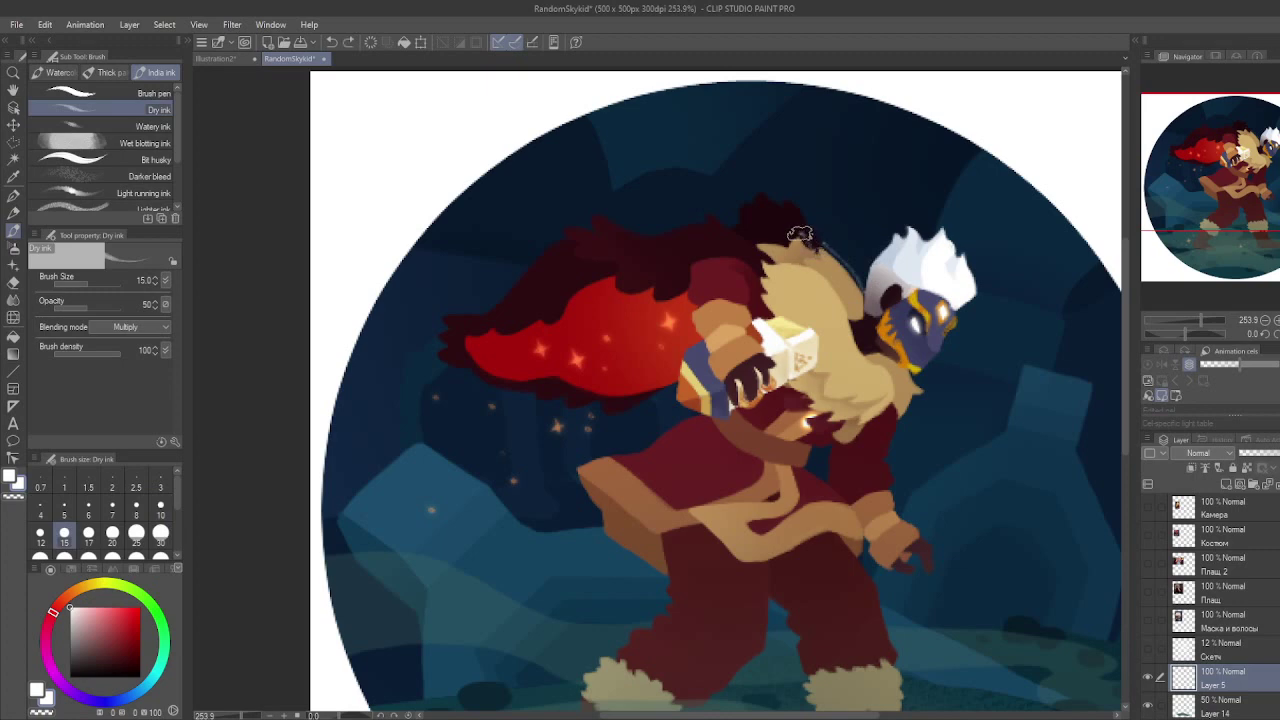
scroll(632, 228, down, 5)
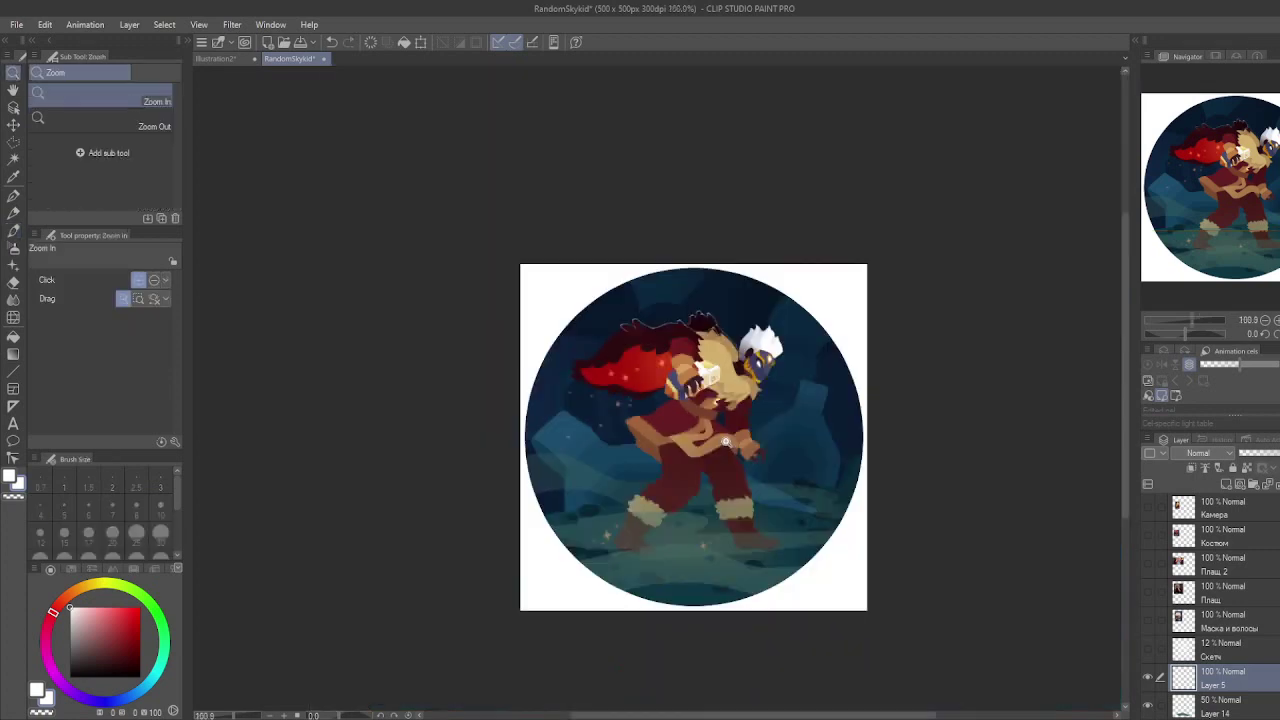
scroll(632, 228, up, 10)
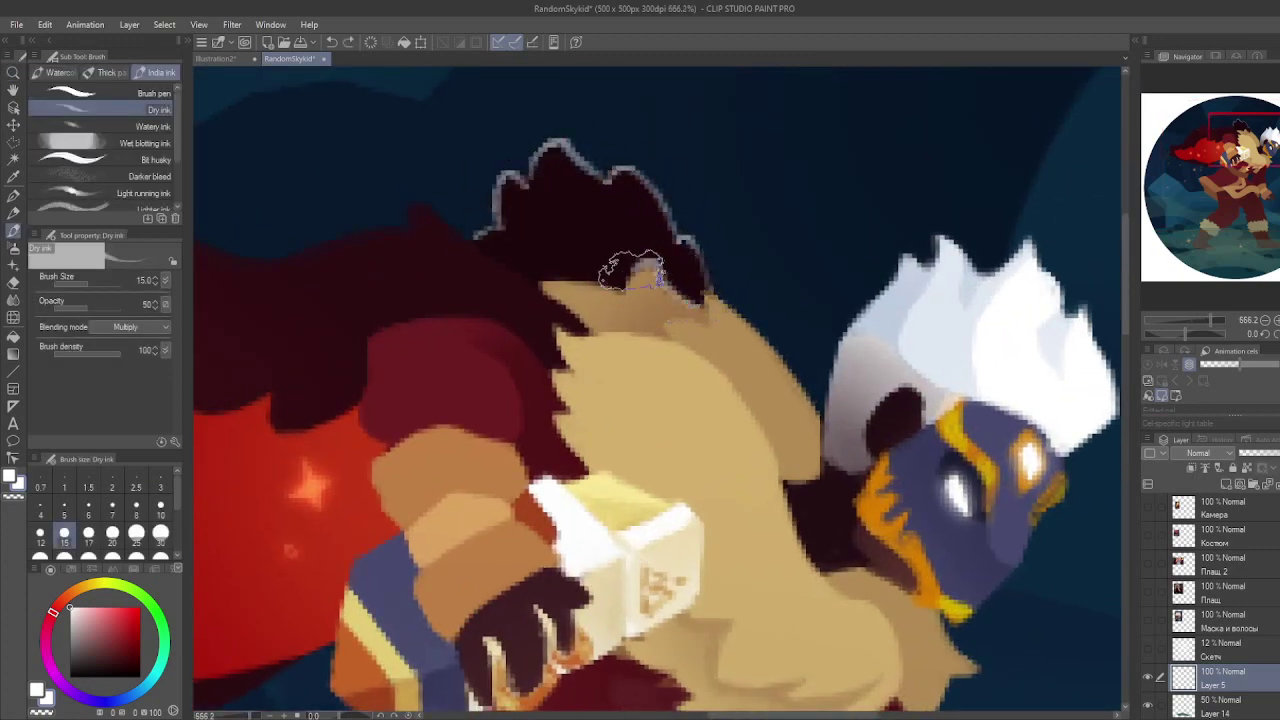
drag(590, 240, 875, 280)
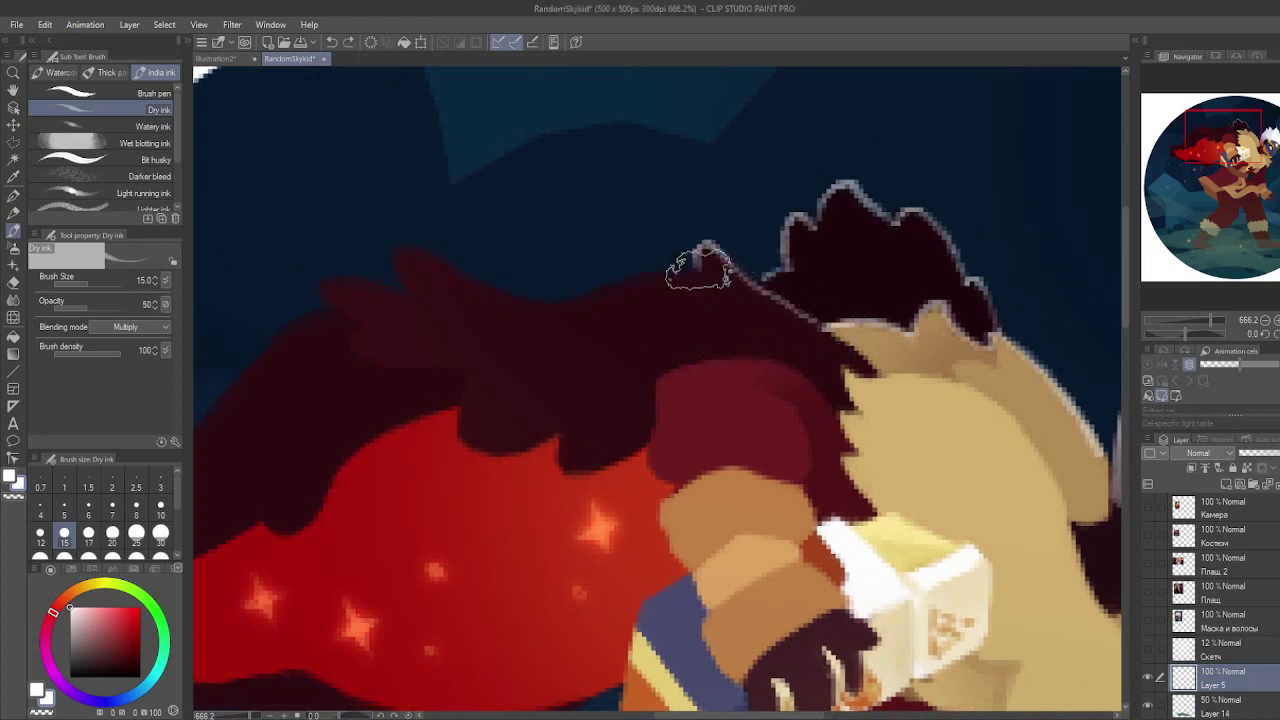
Step: Trace thin white lines along the cape's dark fur trim, its tip, the edge of the red lining and the tan collar
scroll(694, 266, left, 3)
scroll(535, 285, down, 2)
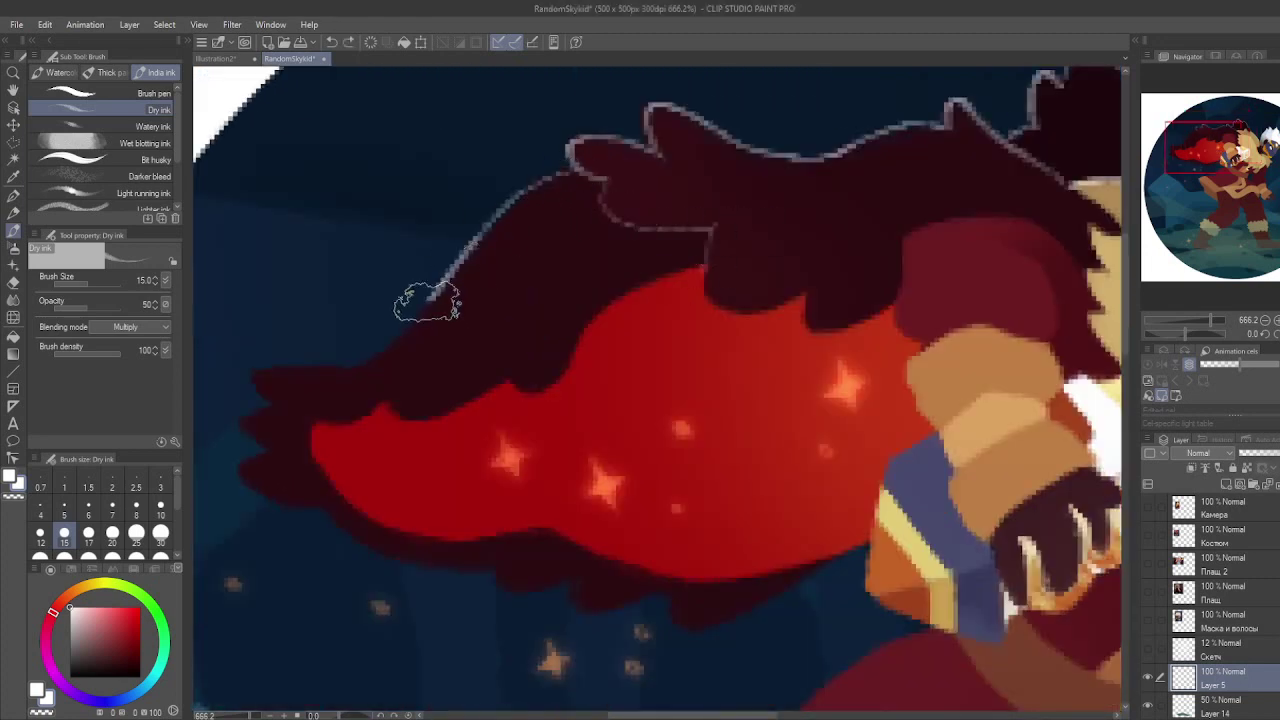
scroll(423, 297, left, 2)
scroll(623, 363, down, 2)
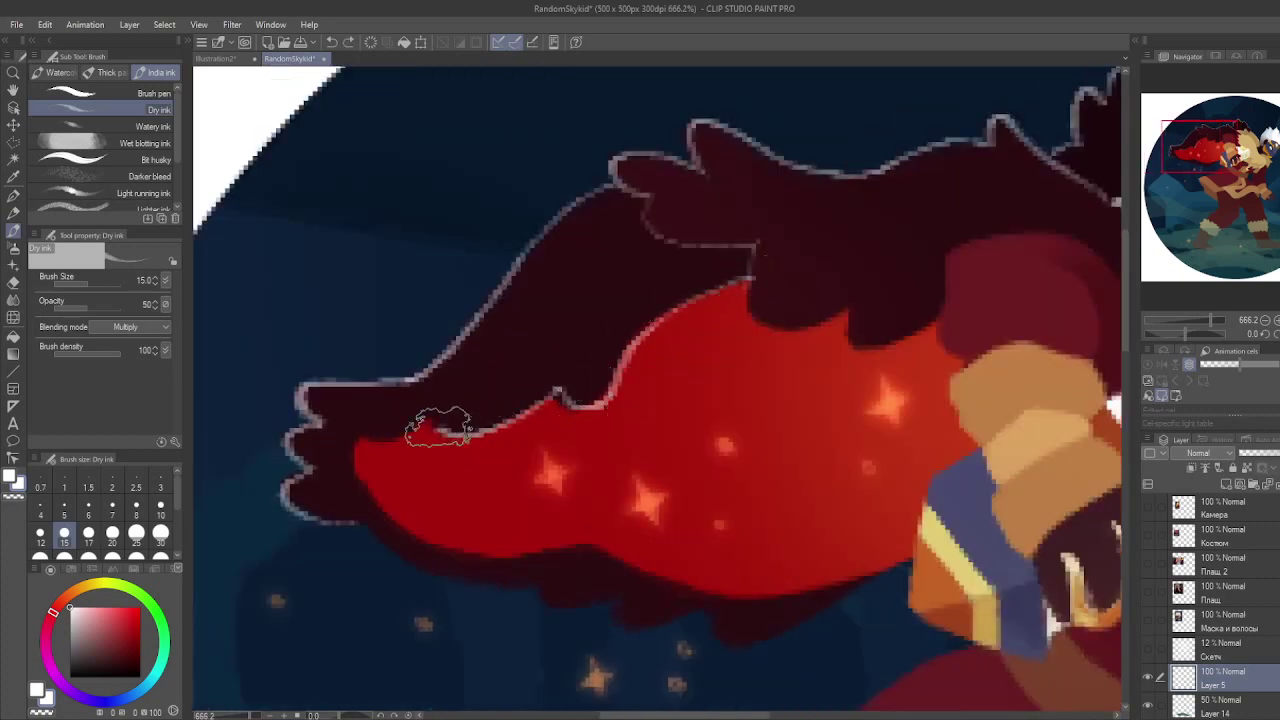
scroll(345, 345, down, 2)
scroll(651, 443, up, 2)
scroll(651, 443, right, 4)
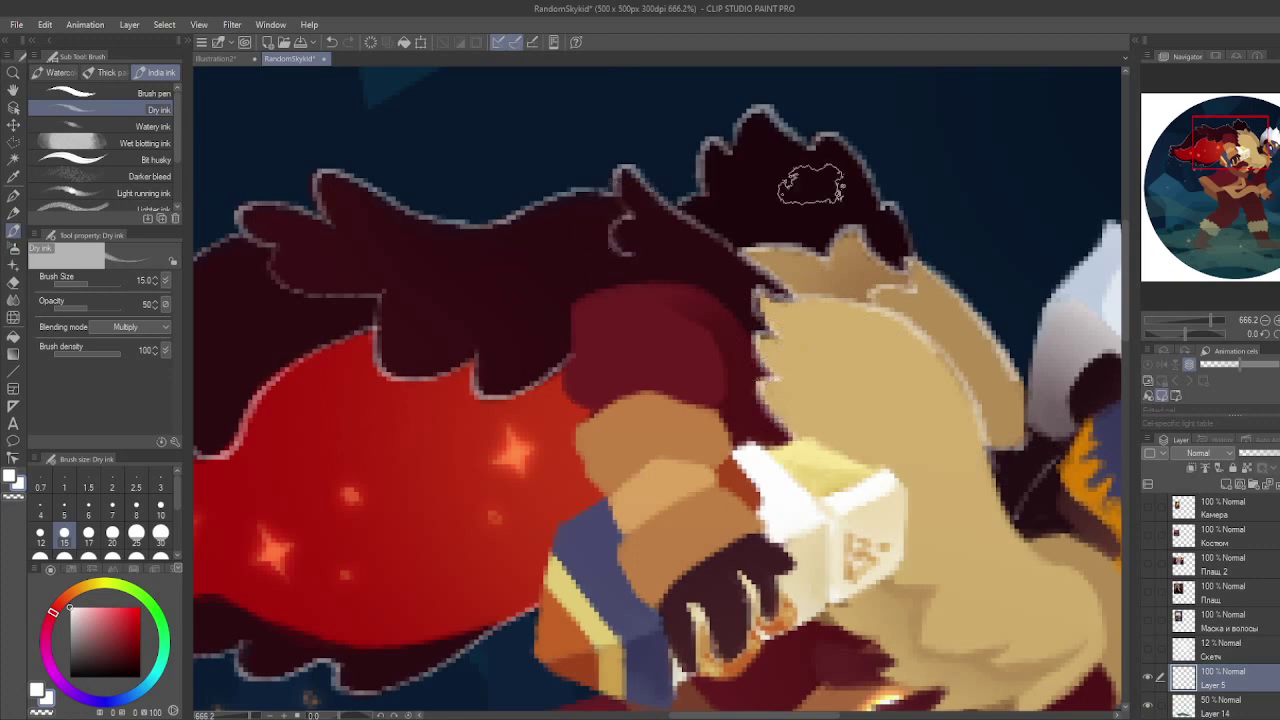
Step: Add white curl details to the dark fur and outline the raised arm's maroon sleeve, tan cuffs, gloved fingers and striped piece
scroll(666, 337, up, 1)
scroll(666, 337, right, 1)
scroll(663, 250, down, 2)
scroll(663, 250, left, 2)
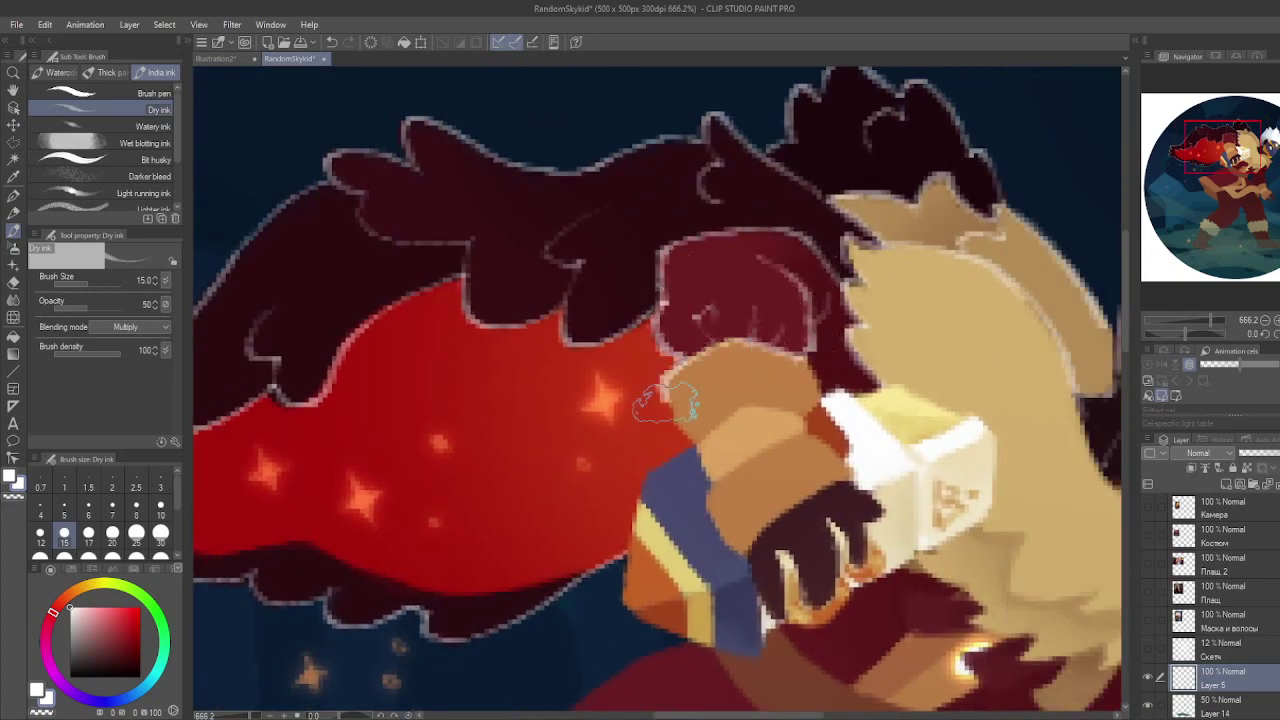
scroll(700, 400, down, 2)
scroll(700, 400, right, 2)
drag(744, 407, 752, 512)
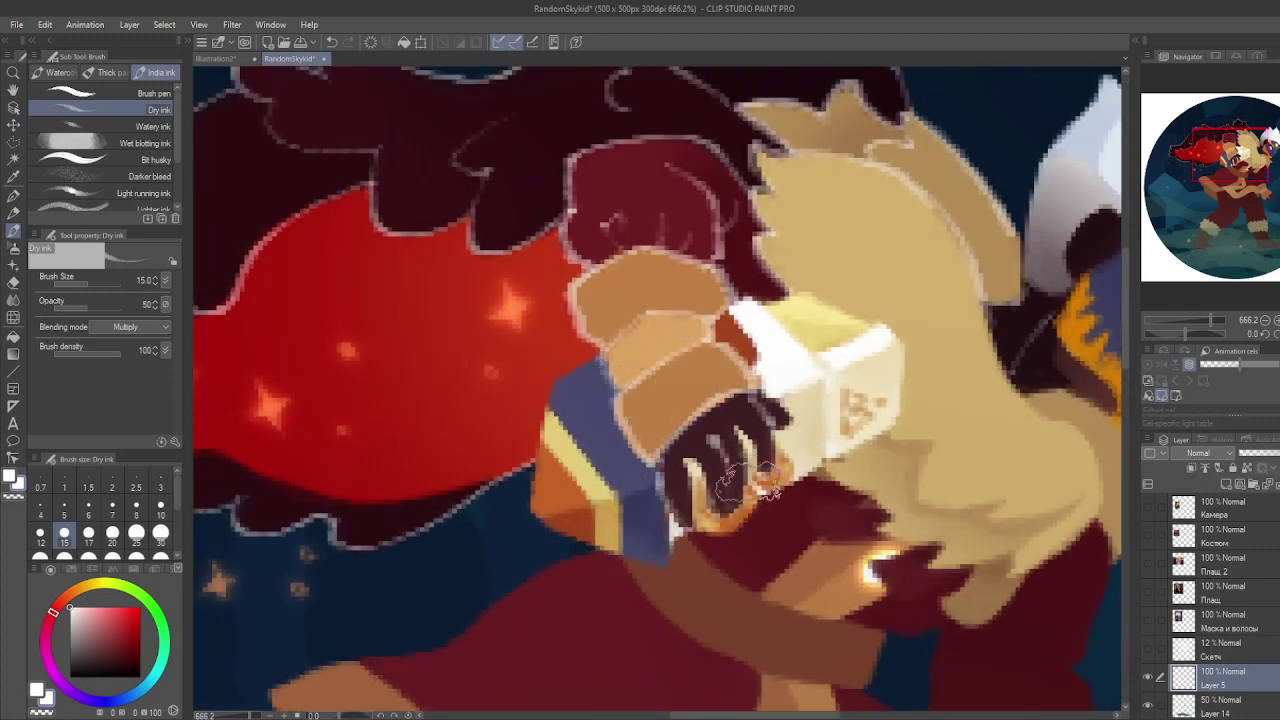
drag(530, 512, 660, 562)
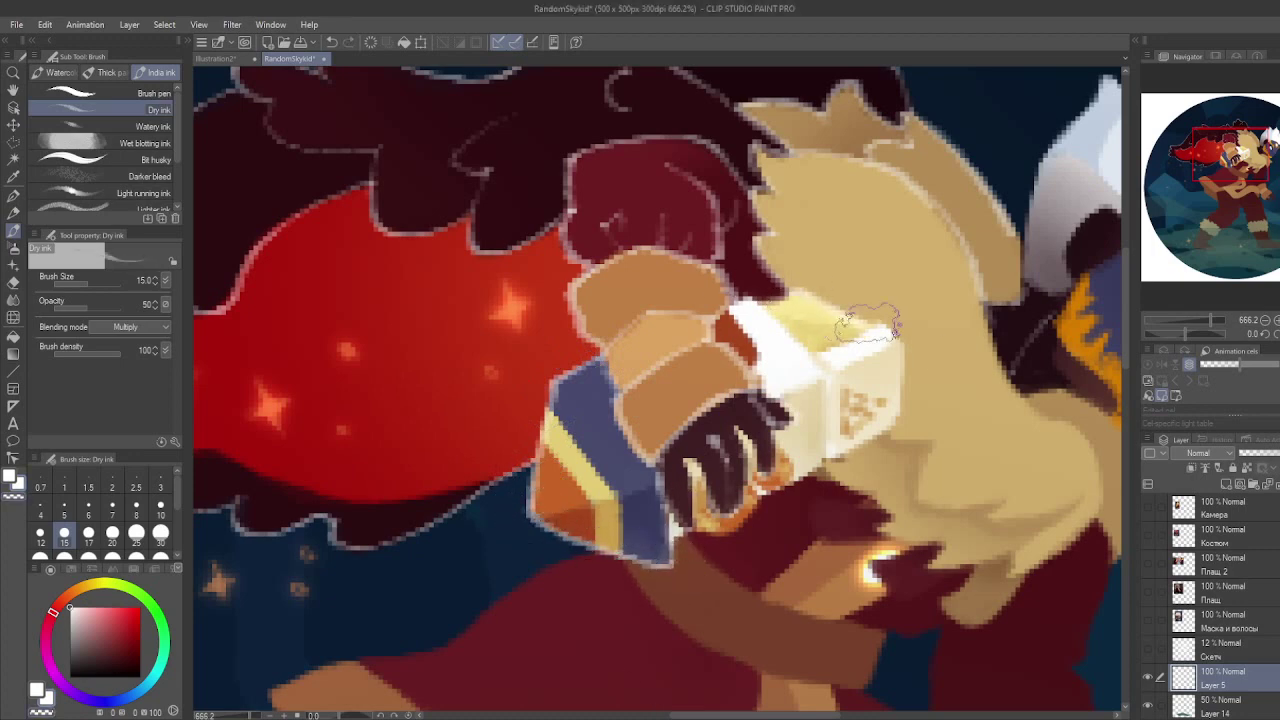
Step: Outline the tan collar's jagged fur edges, the neck folds, the ear and the mask's lower edge in white
drag(855, 322, 605, 212)
drag(838, 408, 697, 406)
drag(840, 295, 625, 385)
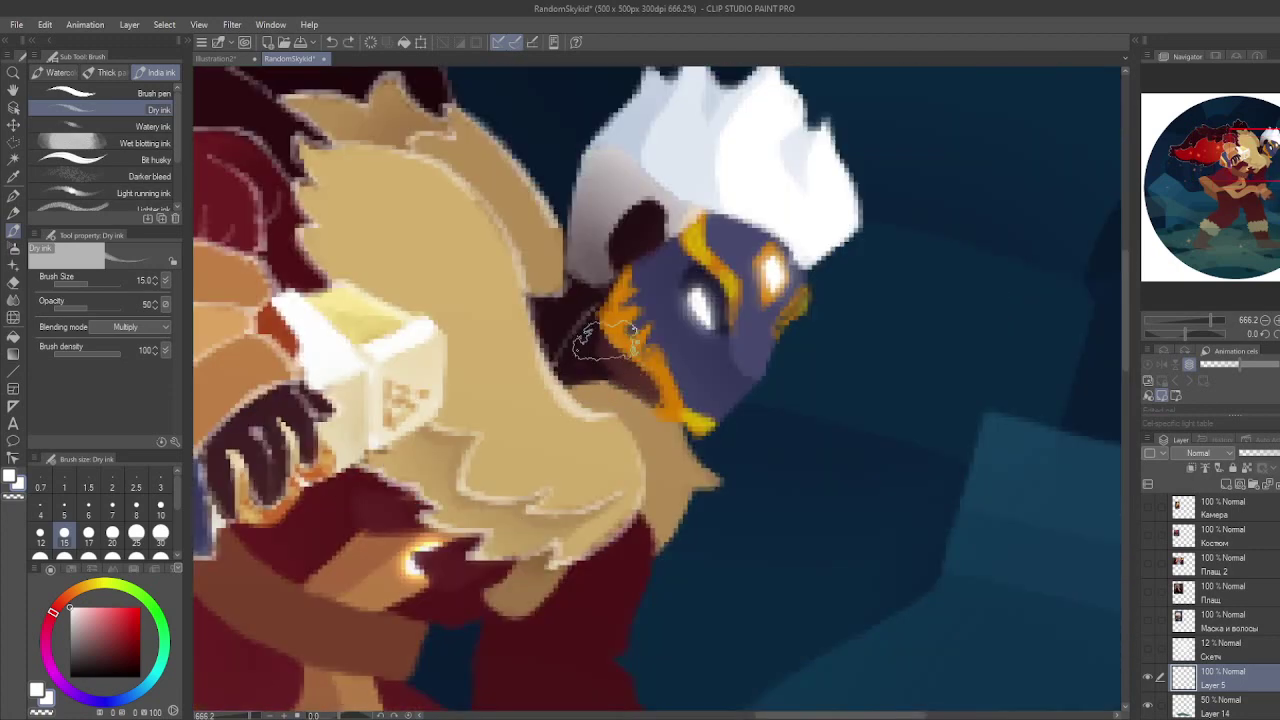
mouse_move(648, 230)
mouse_down()
mouse_move(610, 280)
mouse_move(660, 420)
mouse_move(830, 285)
mouse_up()
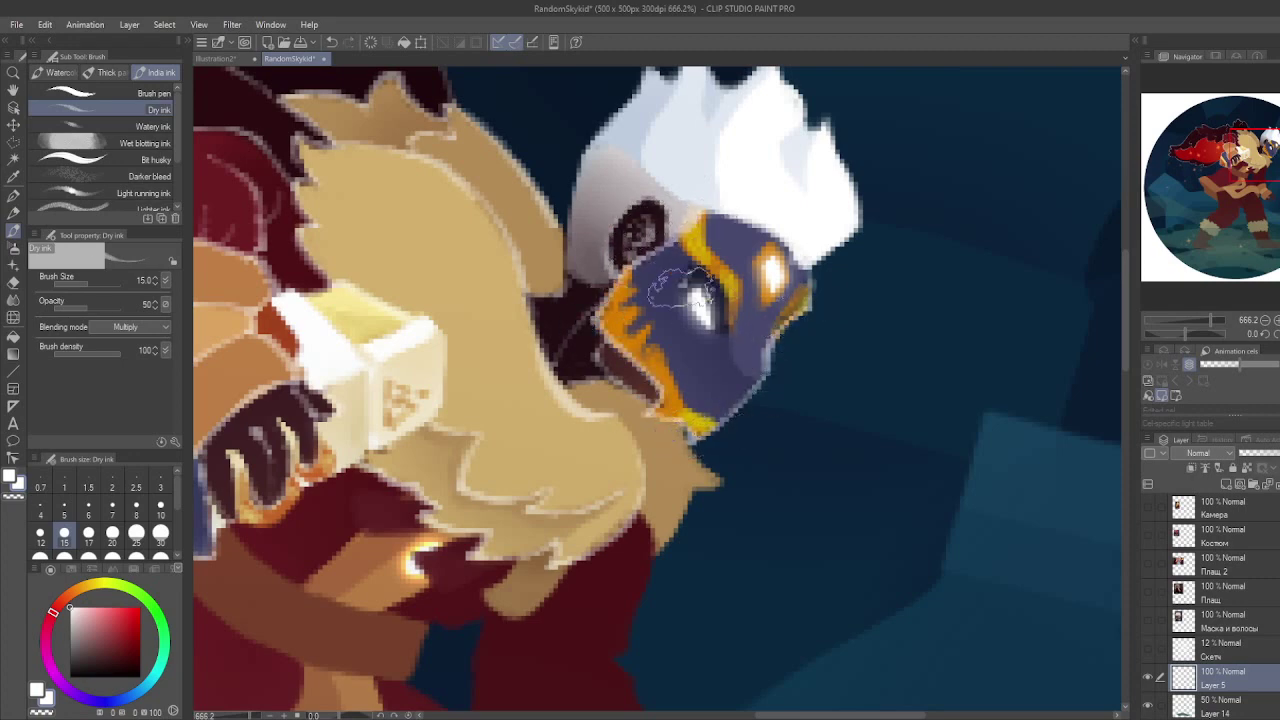
Step: Continue the white outlines around the maroon sleeves and forearm, the belt and the tunic's upper edge
drag(697, 260, 940, 320)
mouse_move(886, 451)
mouse_down()
mouse_move(773, 385)
mouse_move(900, 465)
mouse_move(780, 378)
mouse_up()
drag(768, 455, 718, 315)
mouse_move(686, 408)
mouse_down()
mouse_move(620, 390)
mouse_move(786, 500)
mouse_up()
drag(829, 451, 744, 322)
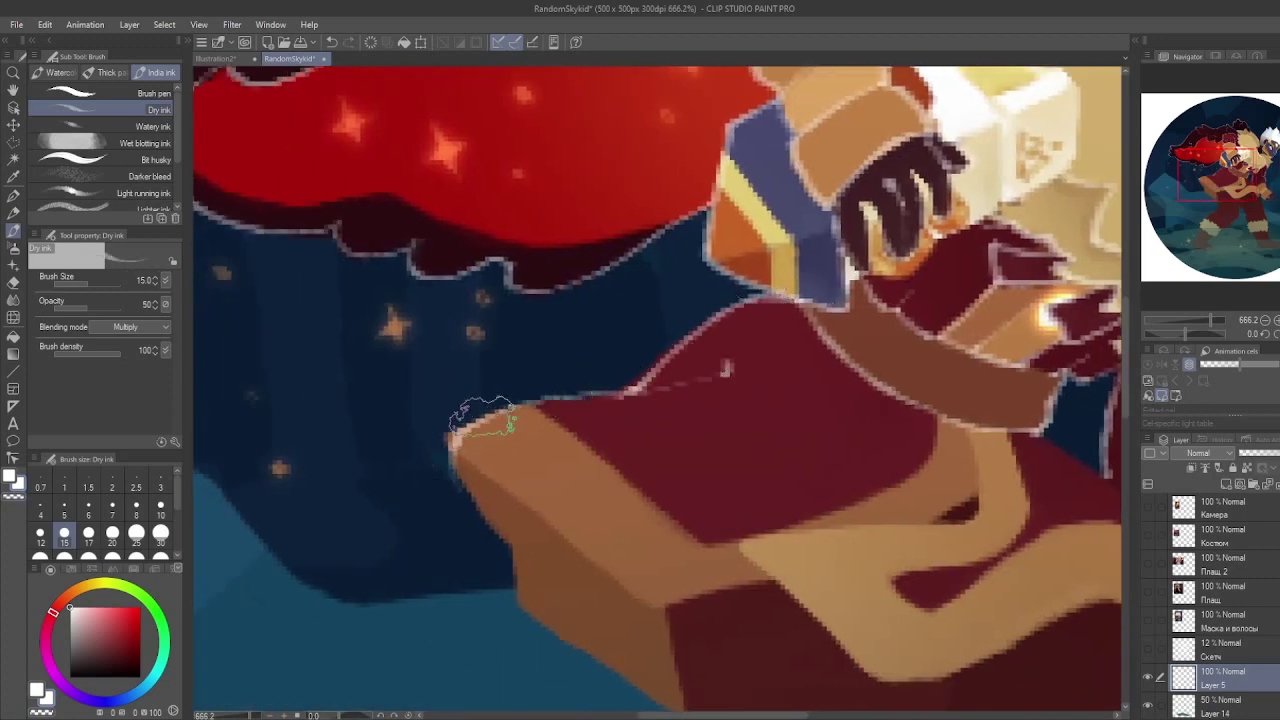
Step: Outline the tunic's tan hem and sash, the lowered arm's cuffs and its hand in white
drag(970, 436, 800, 330)
mouse_move(580, 490)
mouse_down()
mouse_move(510, 485)
mouse_move(471, 371)
mouse_up()
drag(560, 420, 500, 330)
mouse_move(825, 245)
mouse_down()
mouse_move(934, 300)
mouse_move(870, 430)
mouse_move(993, 437)
mouse_up()
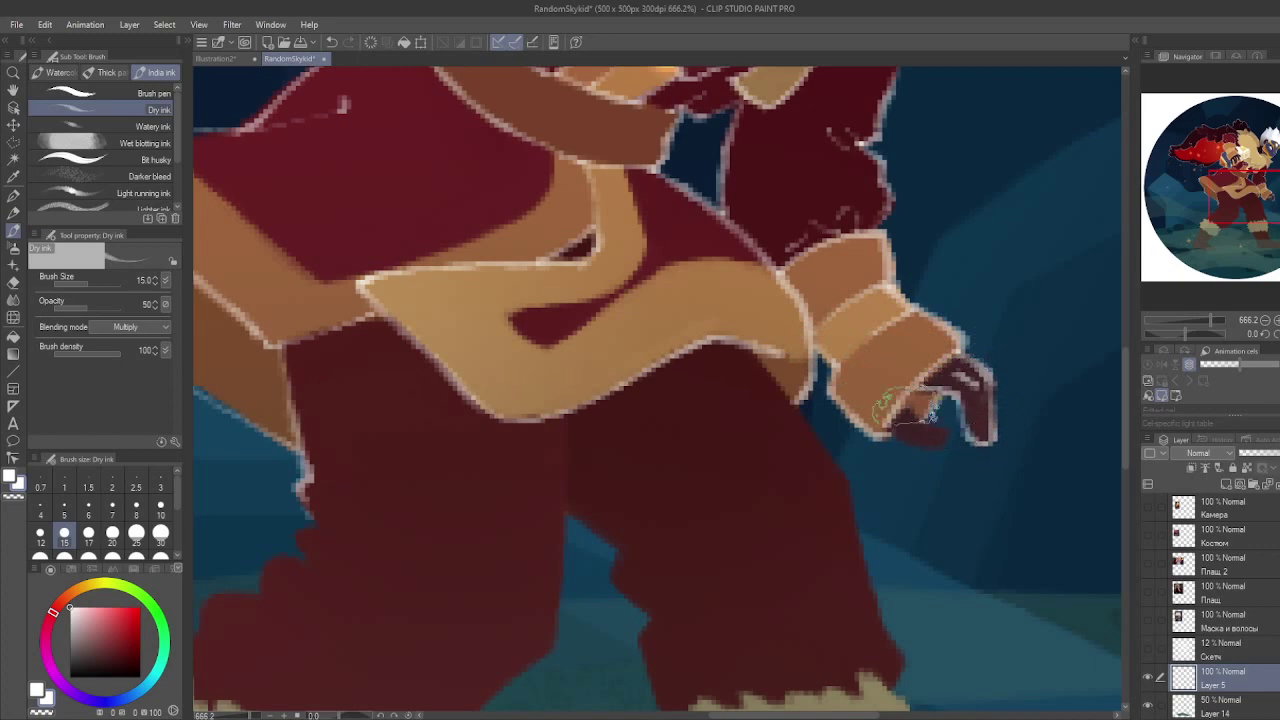
Step: Outline the rear trouser leg, its fluffy fur cuff and the boot in white, adding small fold and curl lines
scroll(930, 420, down, 5)
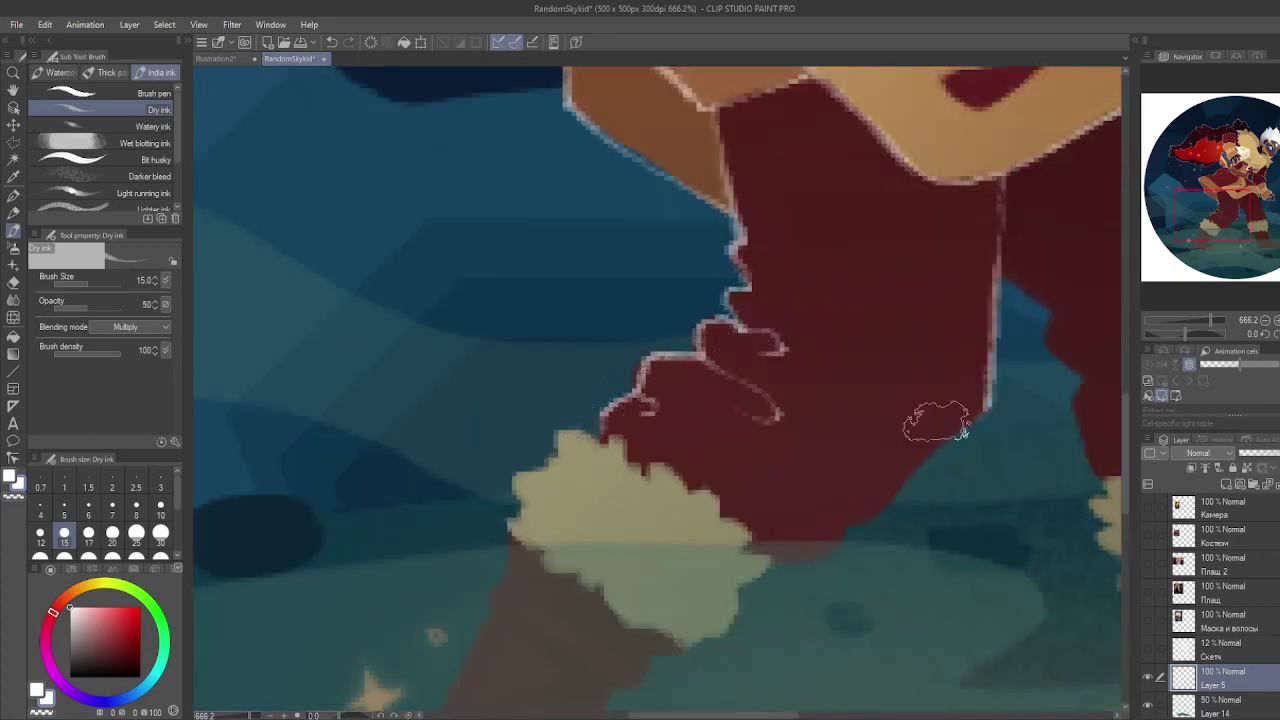
drag(935, 425, 1085, 270)
mouse_move(660, 365)
mouse_down()
mouse_move(775, 265)
mouse_move(880, 360)
mouse_move(710, 350)
mouse_move(650, 180)
mouse_up()
drag(600, 220, 515, 440)
mouse_move(770, 315)
mouse_down()
mouse_move(700, 390)
mouse_move(785, 490)
mouse_up()
drag(515, 440, 780, 490)
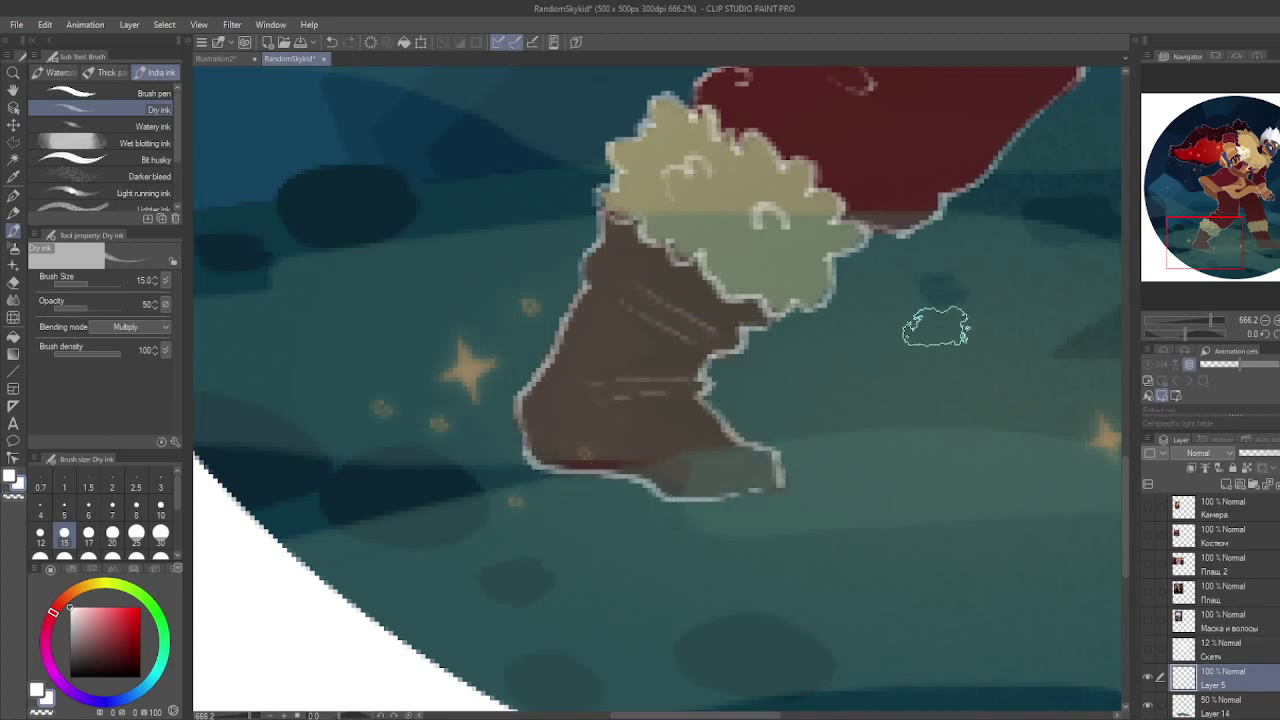
Step: Outline the front trouser leg, its fur cuff and the boot in white to finish the character's contour lines
drag(935, 325, 486, 309)
drag(557, 434, 460, 545)
mouse_move(885, 140)
mouse_down()
mouse_move(1023, 434)
mouse_move(810, 355)
mouse_up()
mouse_move(629, 391)
mouse_down()
mouse_move(620, 501)
mouse_move(766, 508)
mouse_up()
mouse_move(670, 385)
mouse_down()
mouse_move(840, 380)
mouse_move(877, 471)
mouse_move(710, 450)
mouse_up()
drag(749, 703, 806, 494)
drag(960, 430, 884, 430)
mouse_move(835, 390)
mouse_down()
mouse_move(900, 434)
mouse_move(651, 500)
mouse_move(610, 390)
mouse_up()
Step: Place the Layer 5 outlines beneath the foreground fog at 57% opacity with an Overlay copy at 57% above them, and save the file
key(ctrl+0)
scroll(652, 262, up, 5)
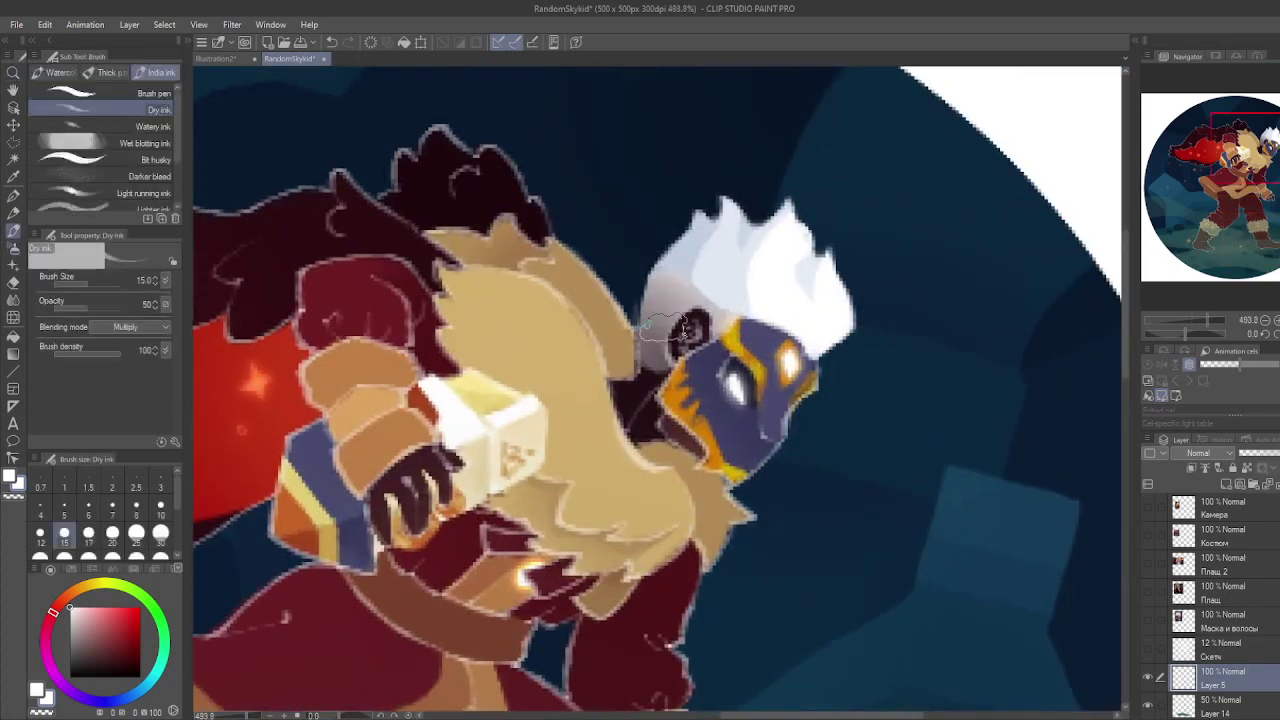
scroll(650, 268, down, 5)
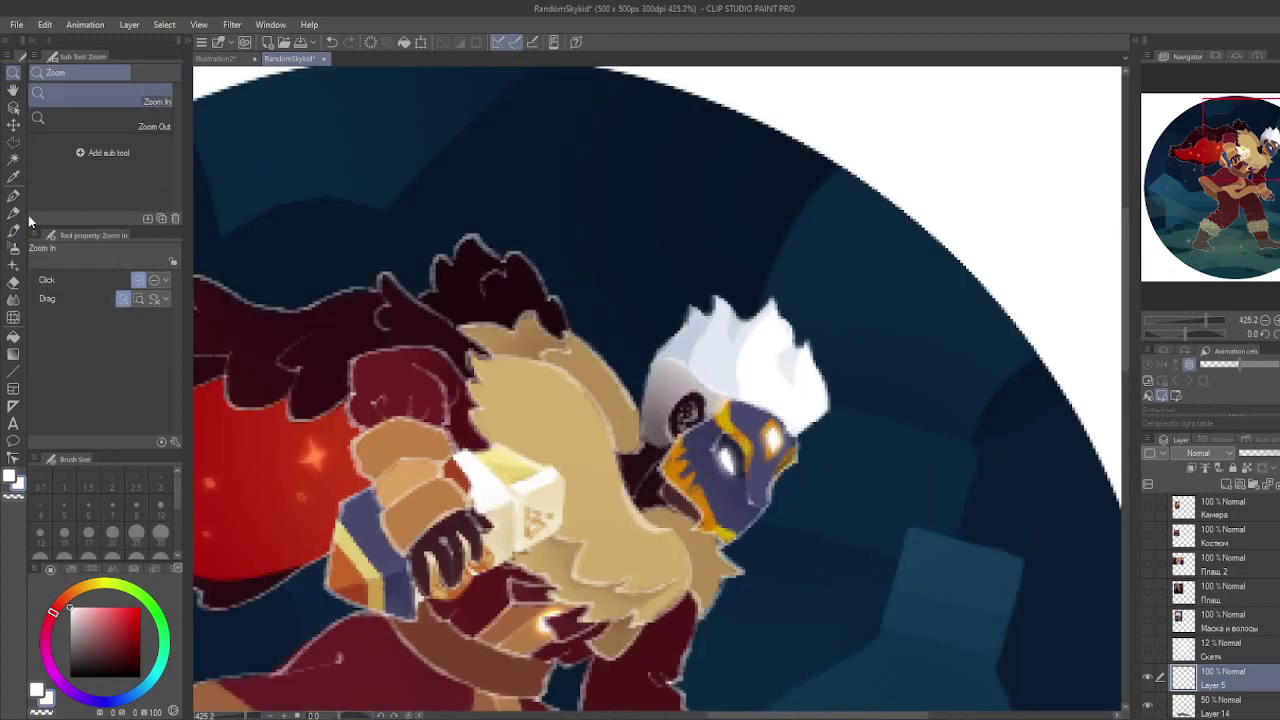
scroll(1216, 620, down, 2)
key(F5)
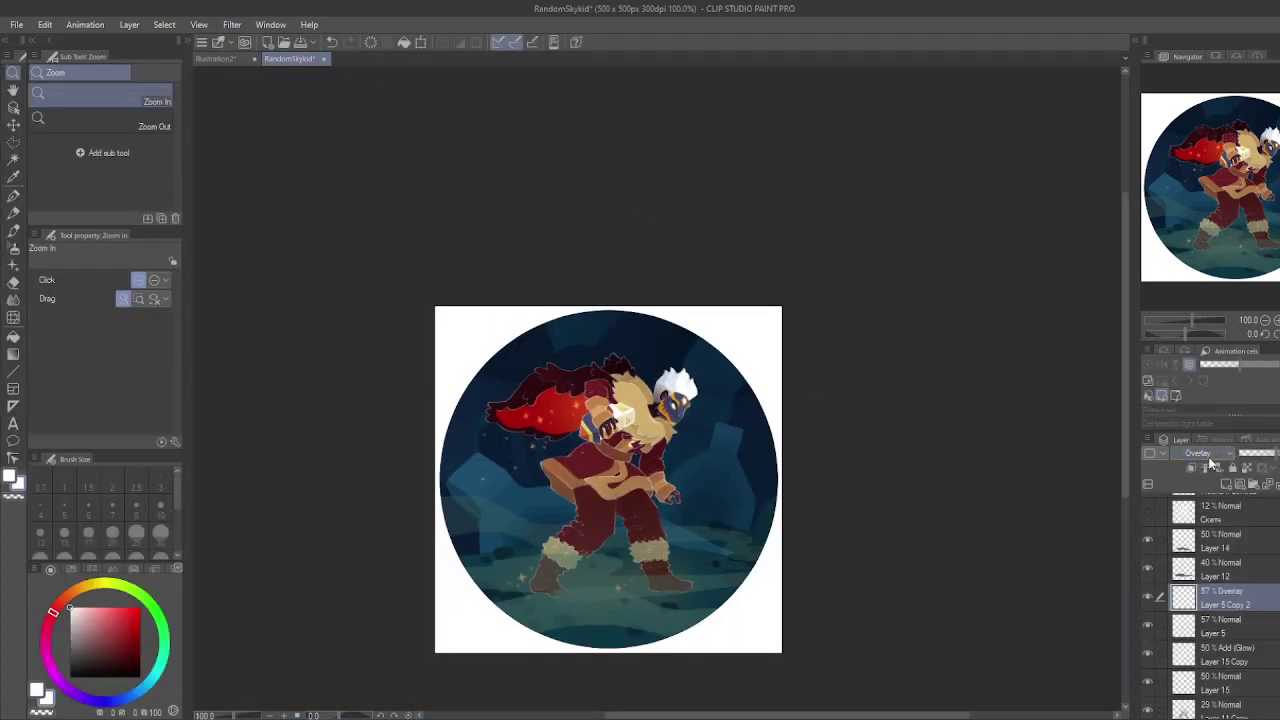
scroll(608, 480, down, 1)
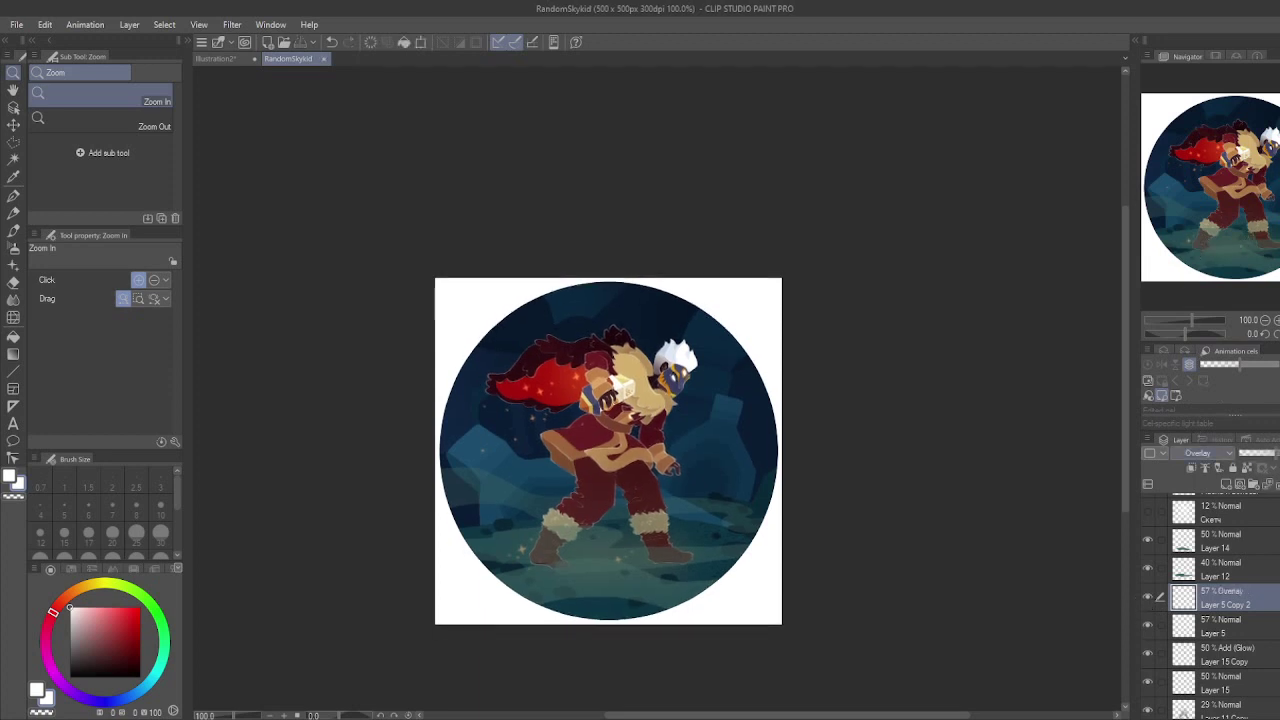
Step: Try dark specks inside the circle selection with a size 32.3 Dry ink brush, on 50% layers beneath Layer 14 and beneath Layer 4
key(b)
key(alt+bracketleft)
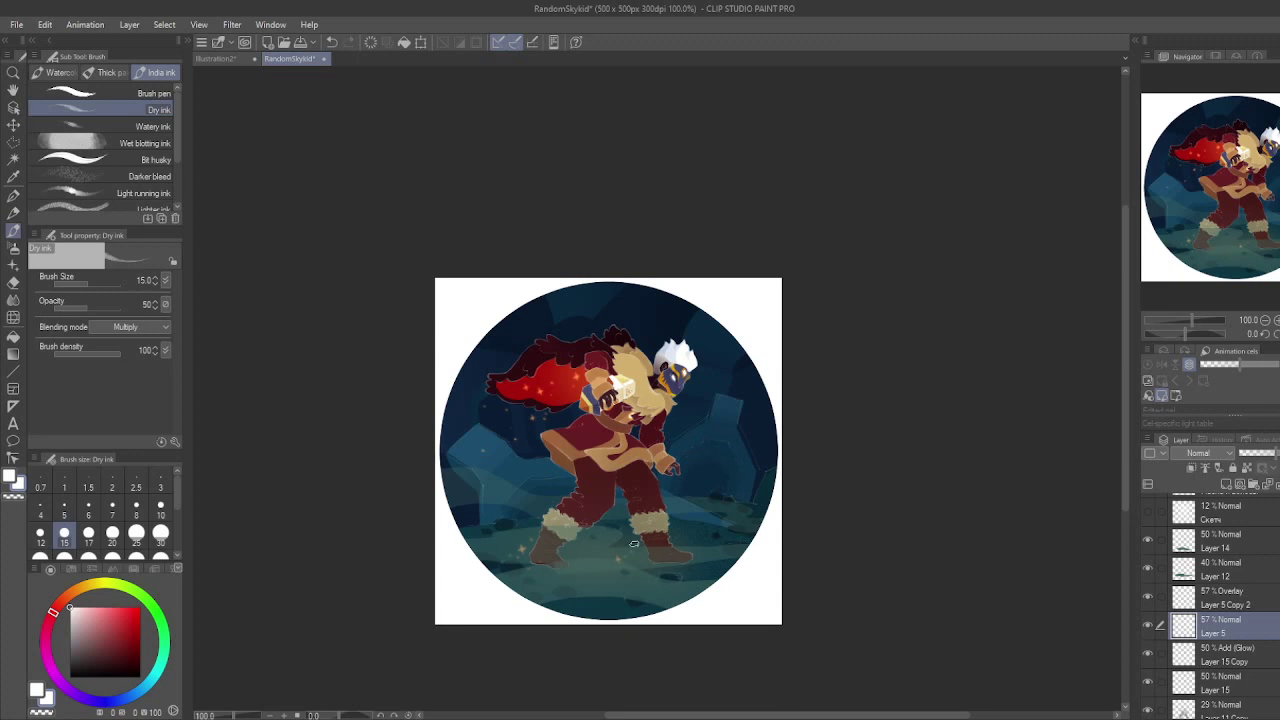
key(ctrl+shift+n)
alt+click(736, 390)
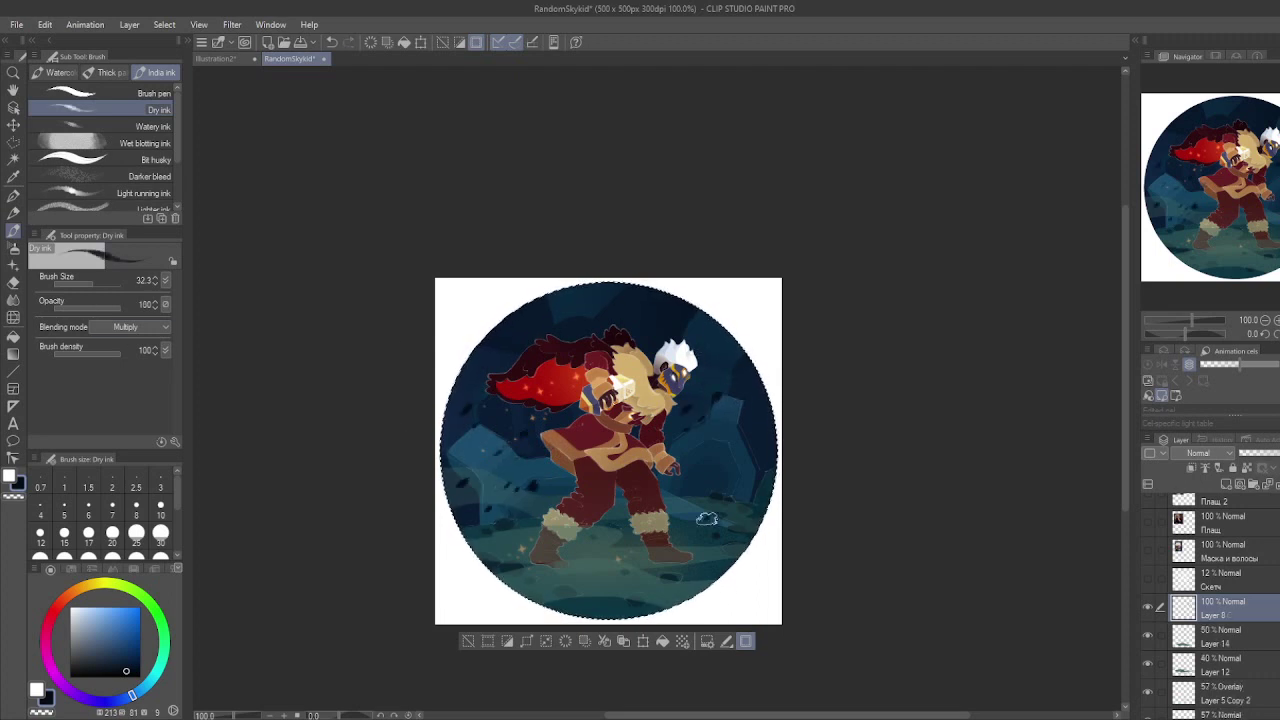
drag(1210, 607, 1210, 652)
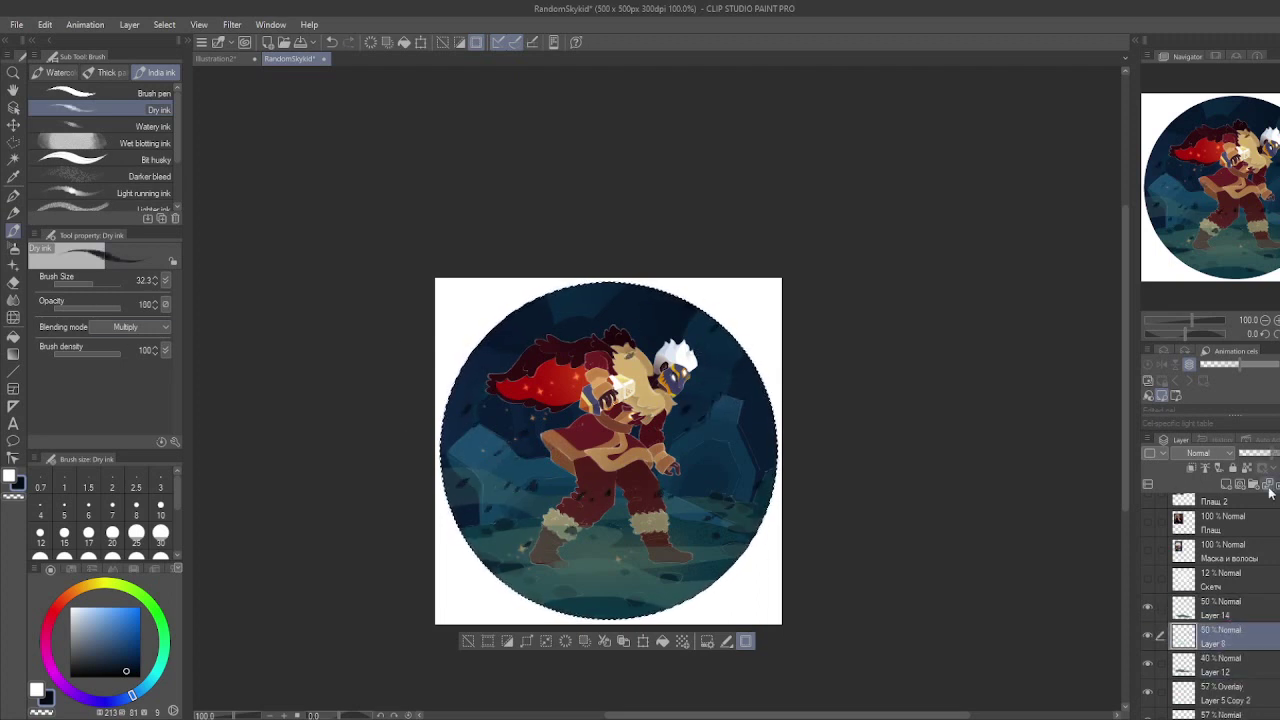
ctrl+shift+click(659, 321)
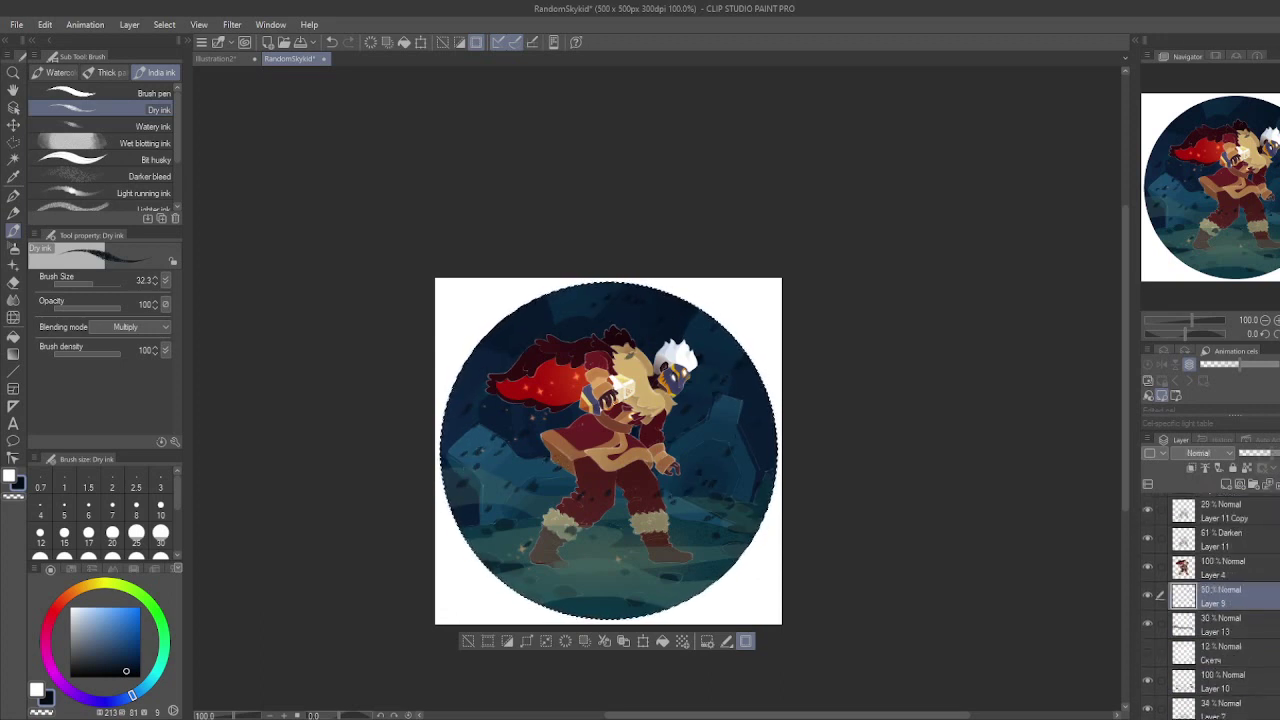
click(13, 124)
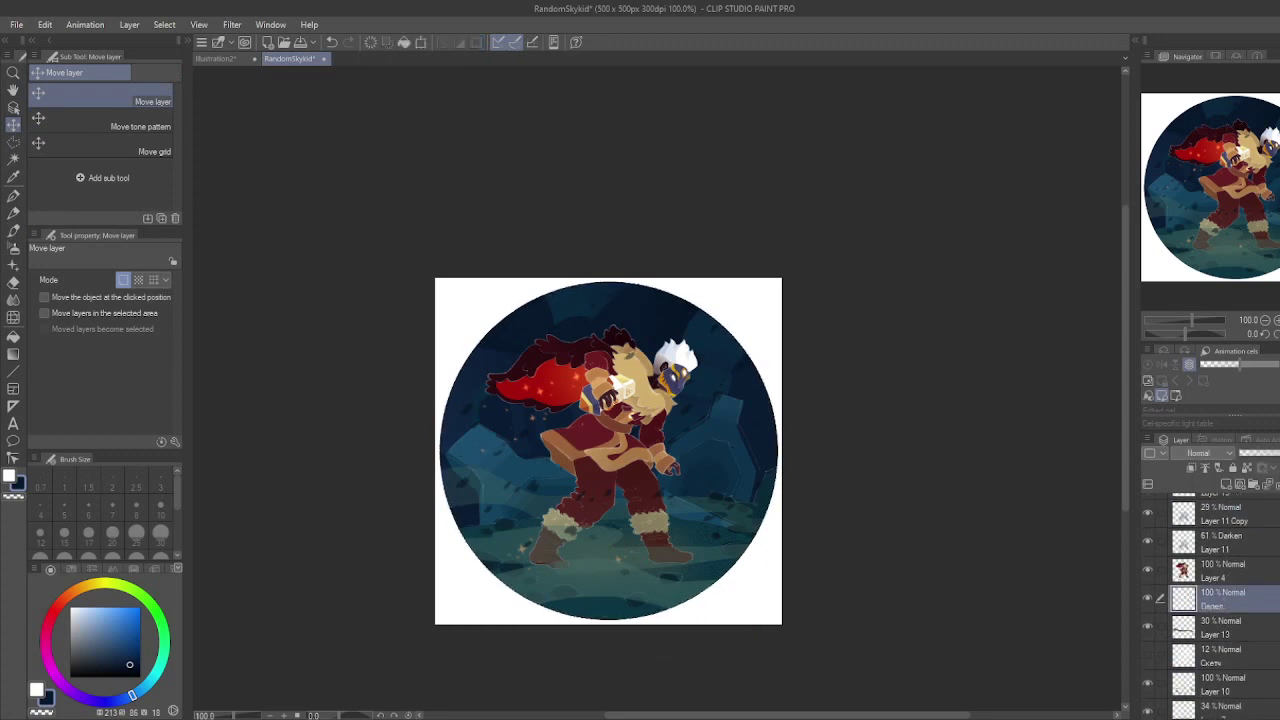
Step: Spray dark navy ash specks inside the circle on the Пепел layers before and behind the character, using the Spray airbrush at size 34.3, particle size 11.5
scroll(1149, 640, down, 3)
ctrl+click(1183, 577)
key(b)
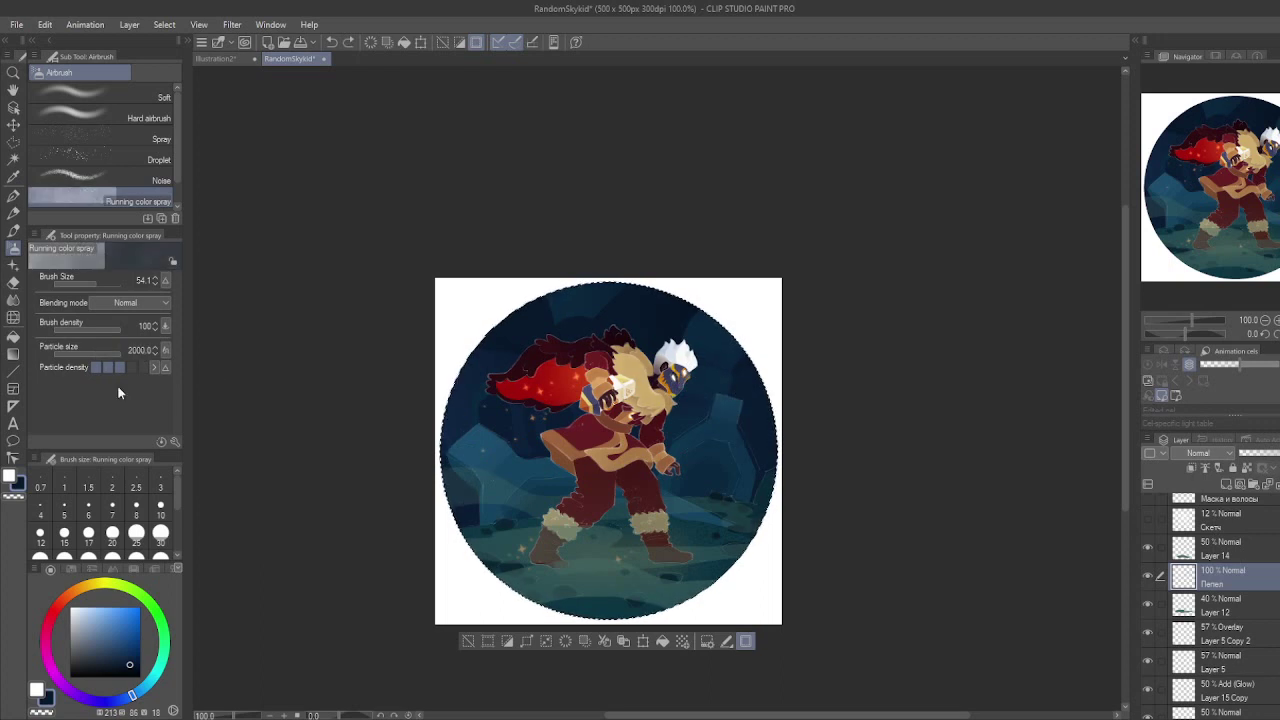
click(96, 139)
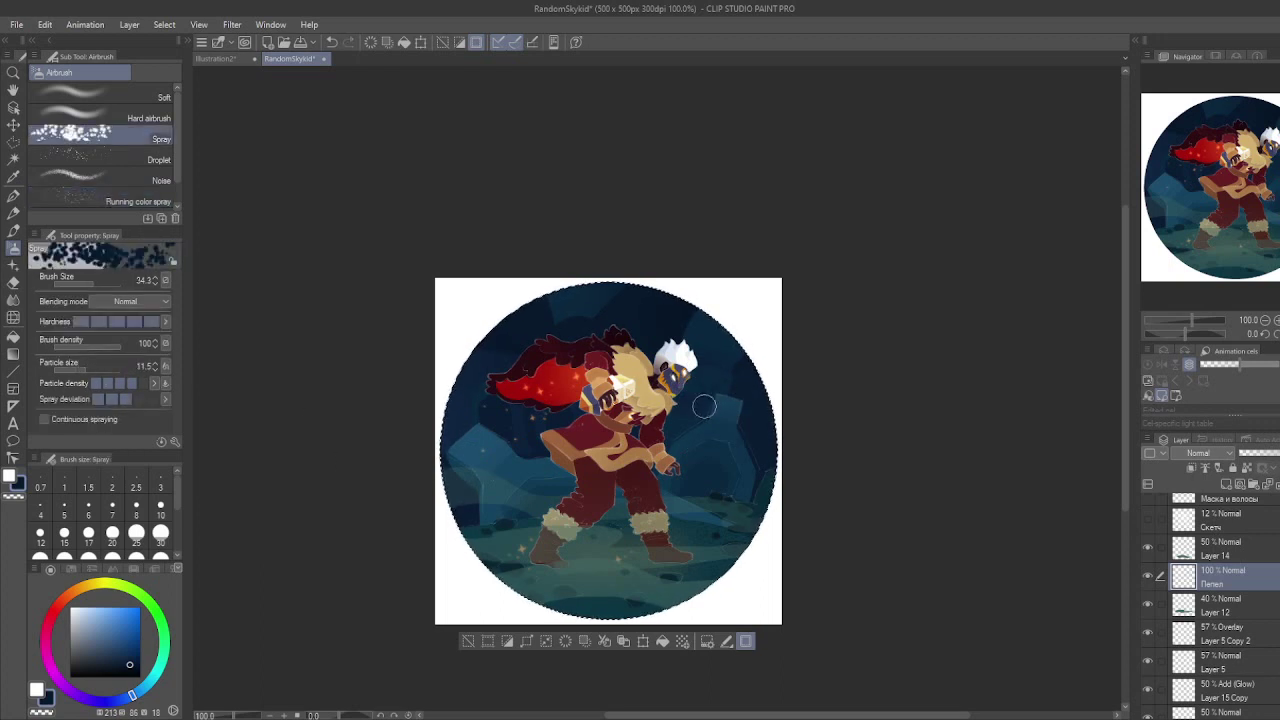
alt+click(696, 499)
scroll(1215, 655, down, 3)
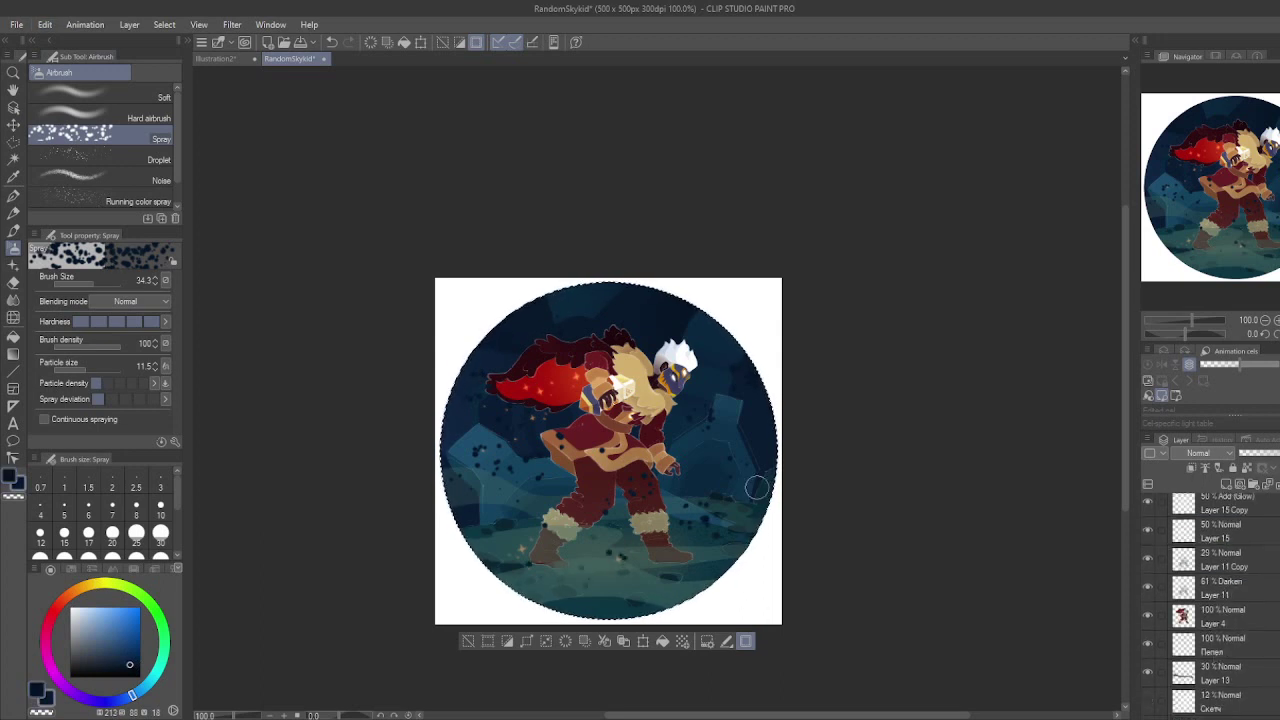
alt+click(576, 372)
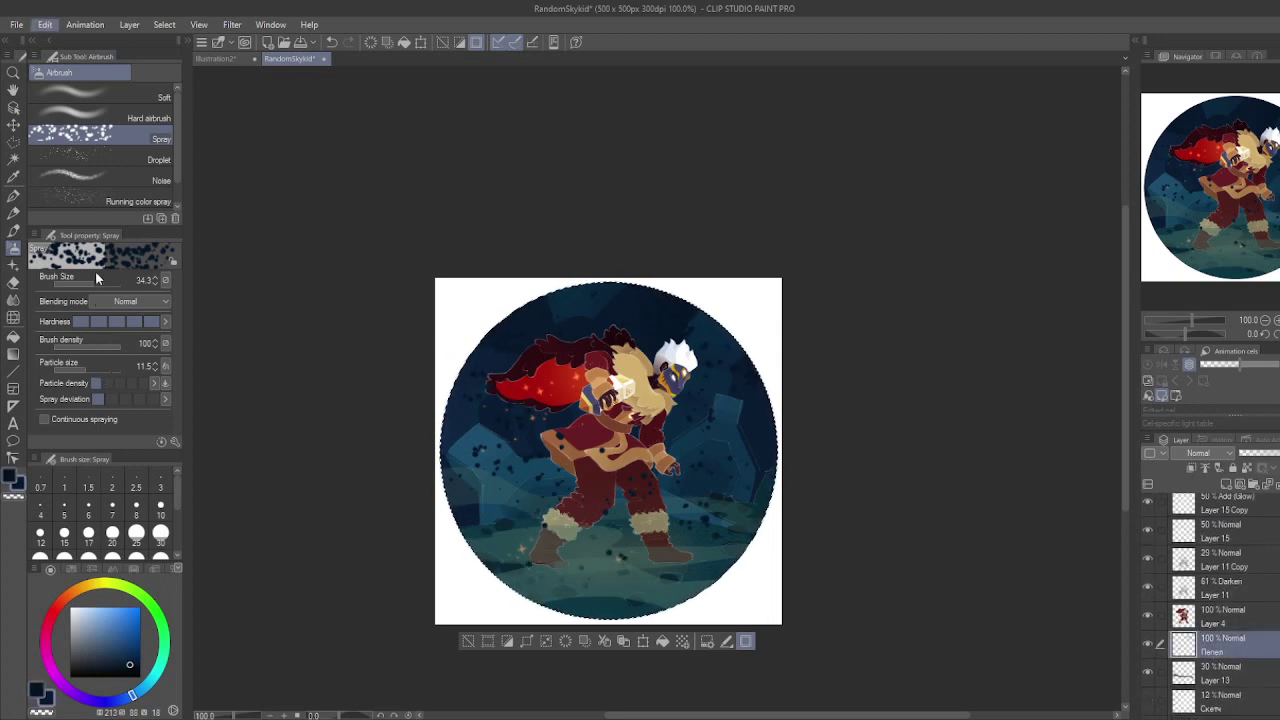
Step: Duplicate Layer 4 beneath the character, recolour the copy orange and blur it into a glow around the silhouette
key(ctrl+v)
alt+click(568, 377)
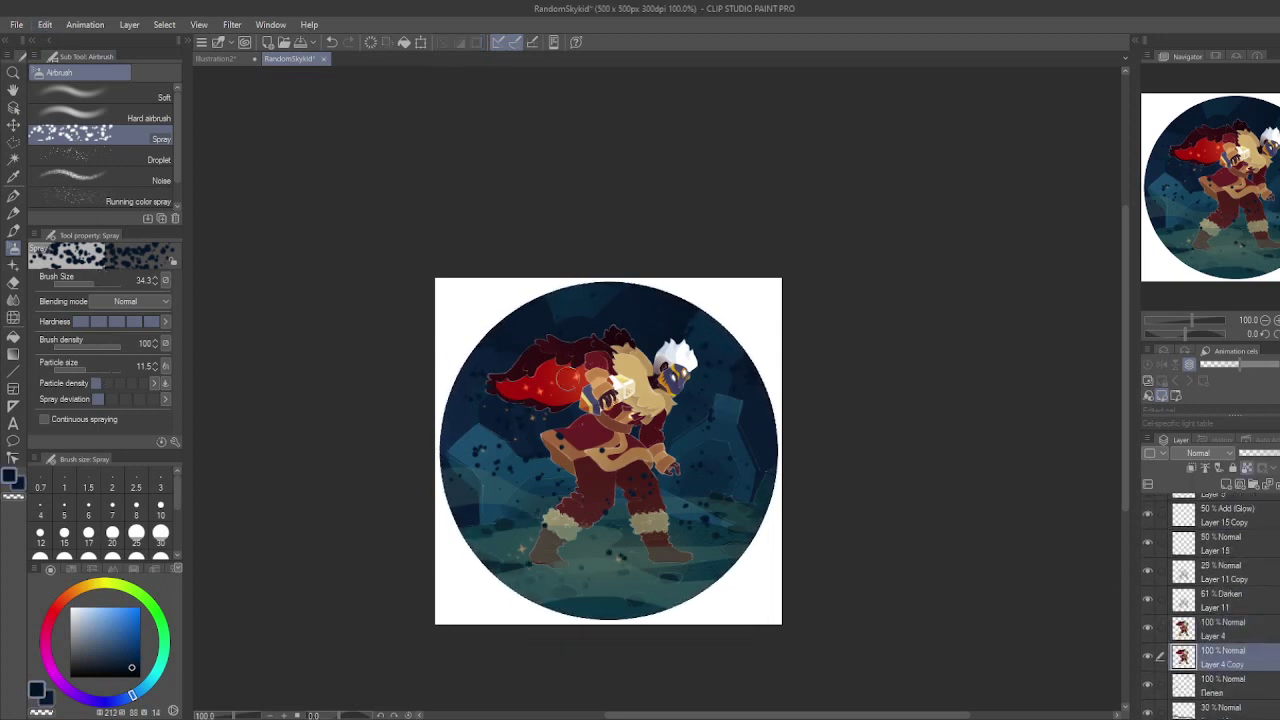
alt+click(565, 380)
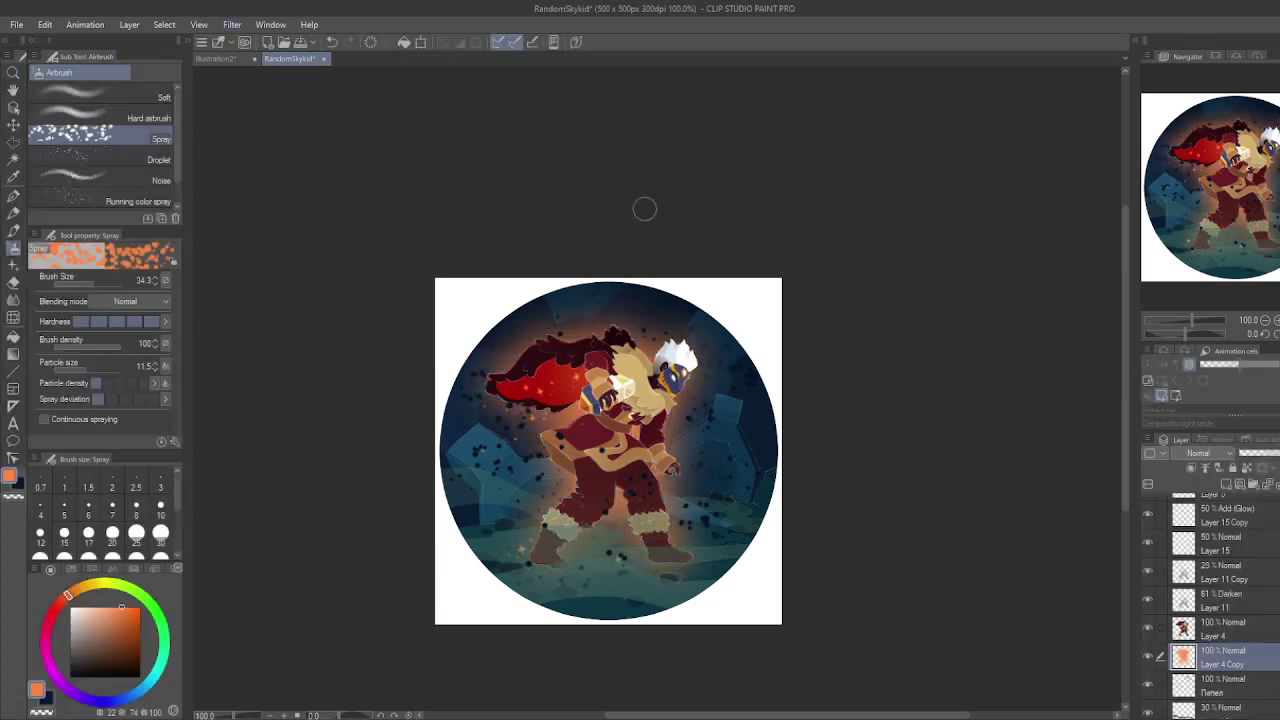
Step: Set the lightened orange glow to Soft light at 50% opacity and fade its lower part with a transparent Soft airbrush at size 223.2
click(1200, 453)
click(1218, 484)
key(Down)
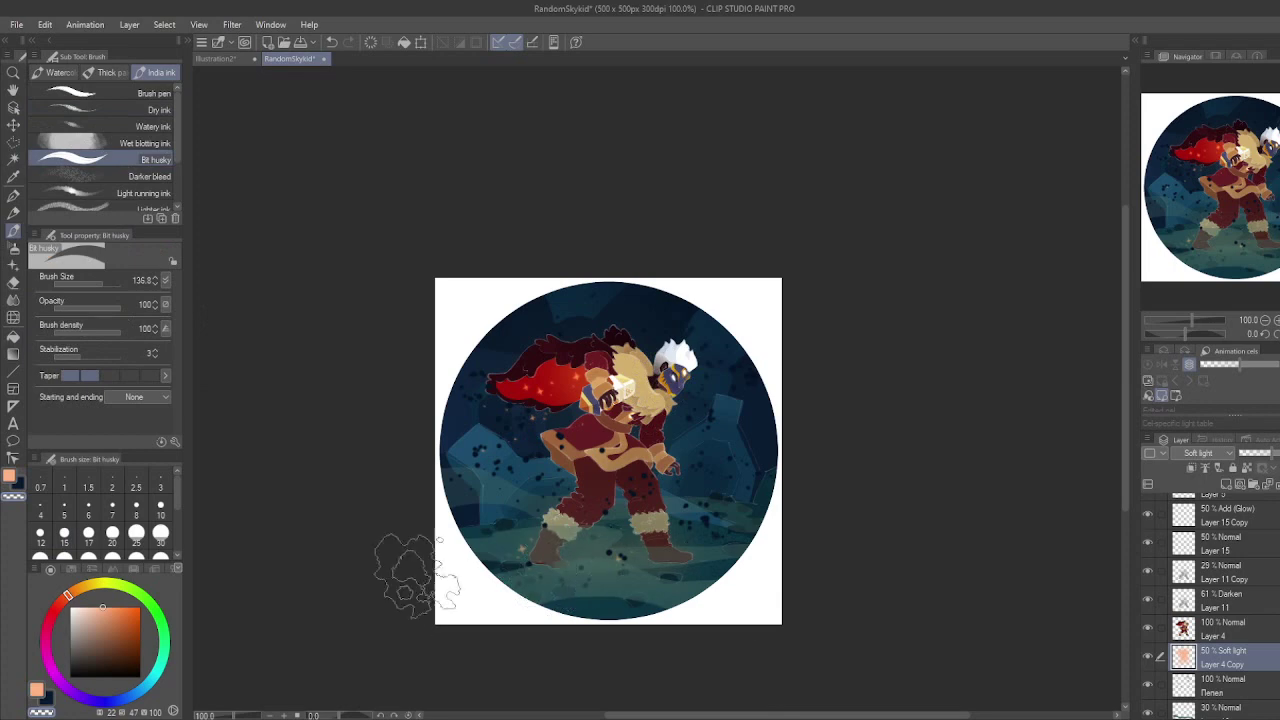
click(100, 97)
drag(600, 588, 675, 588)
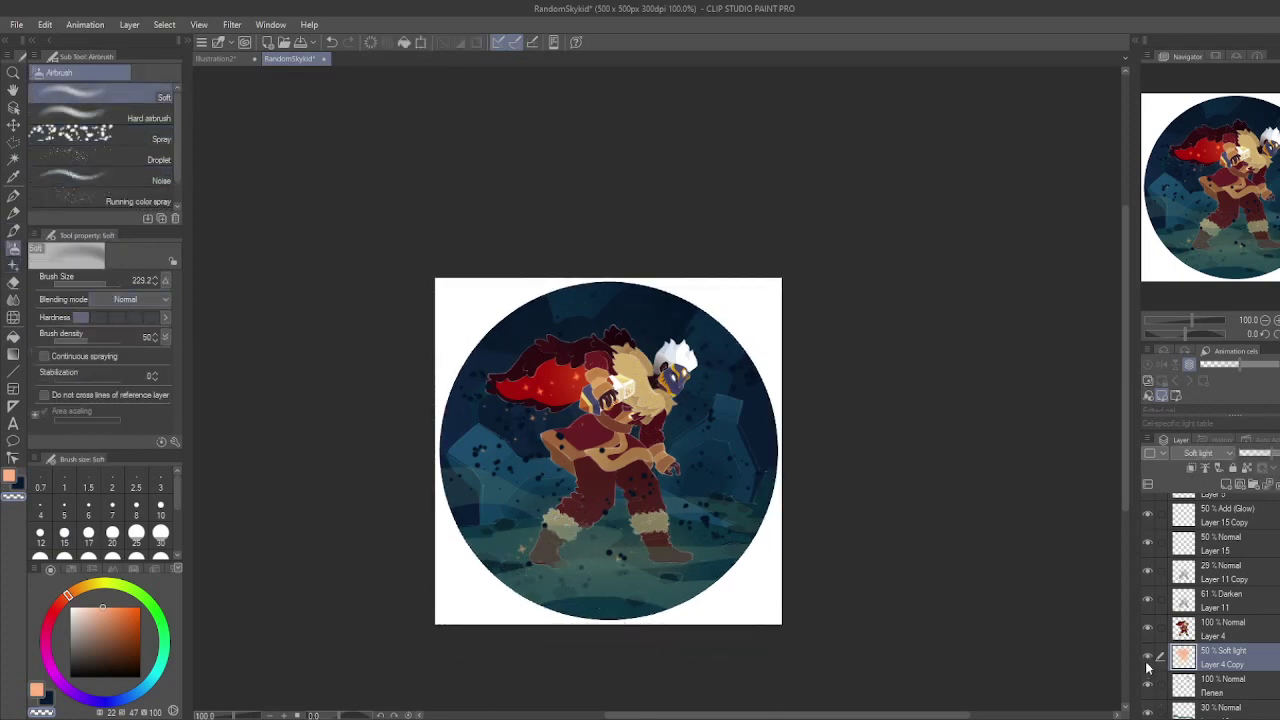